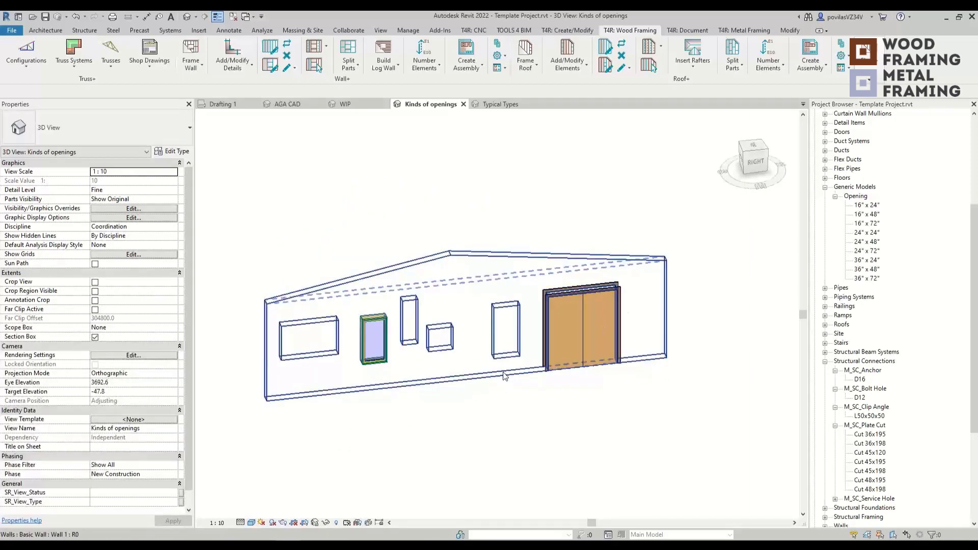
Open the AGA CAD 3D view and examine the modular building's walkways, balconies and module layout from all sides.
middle_click_drag(355, 246, 351, 273, "shift")
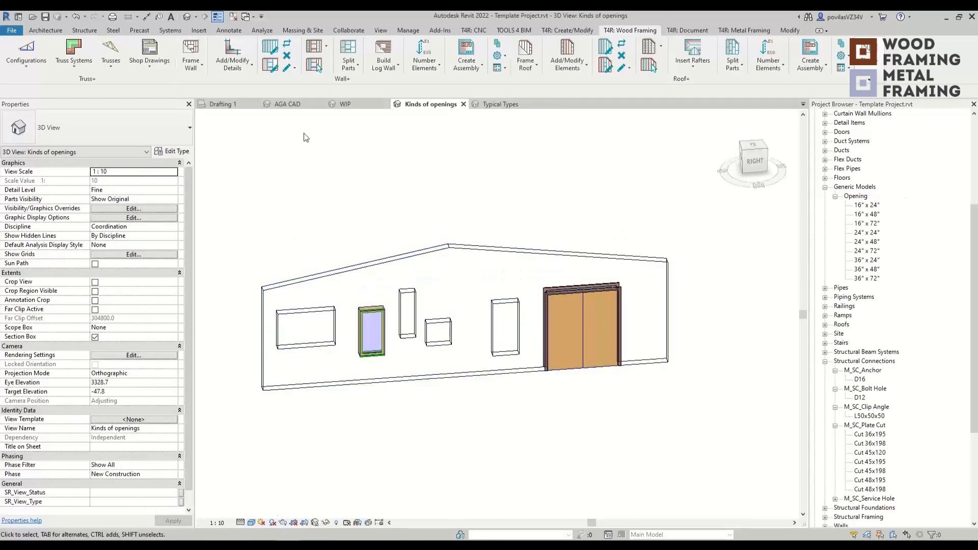
left_click(286, 103)
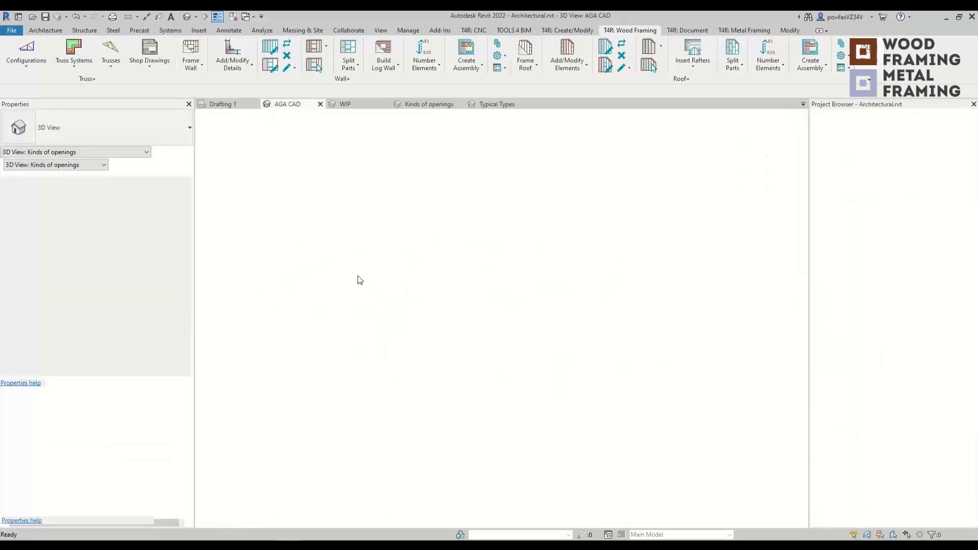
middle_click_drag(501, 282, 634, 322, "shift")
scroll(328, 332, "up", 2)
scroll(678, 307, "up", 5)
scroll(679, 307, "down", 5)
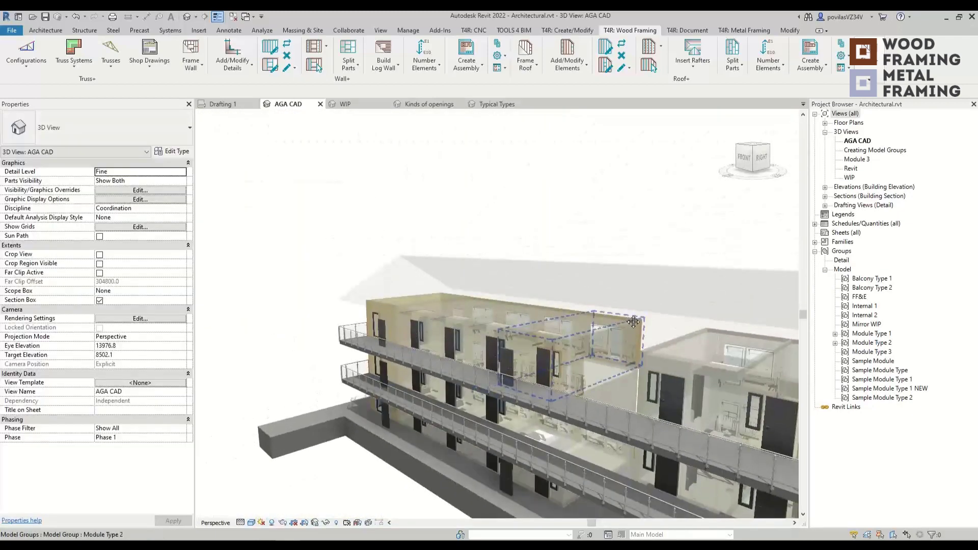
scroll(633, 322, "up", 5)
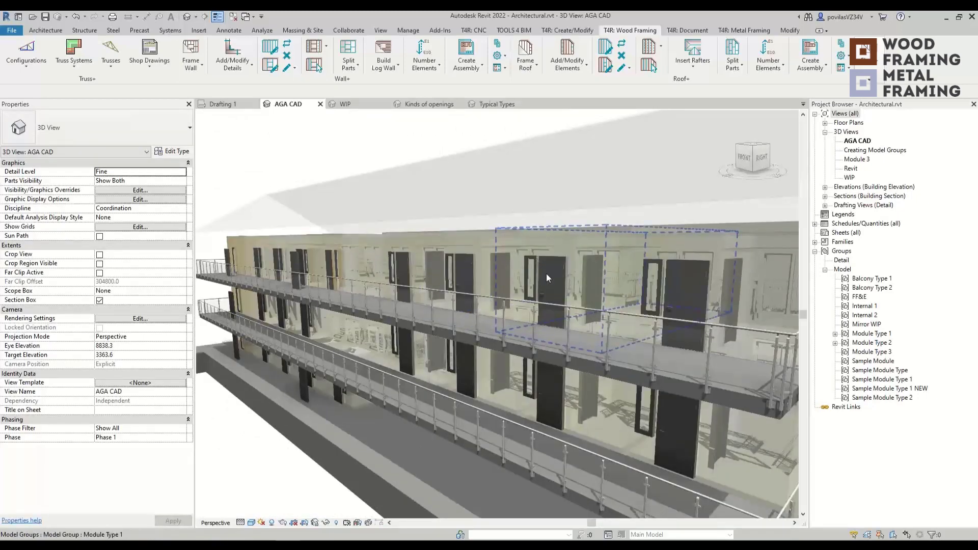
scroll(546, 277, "down", 5)
middle_click_drag(563, 271, 367, 295, "shift")
scroll(364, 291, "up", 5)
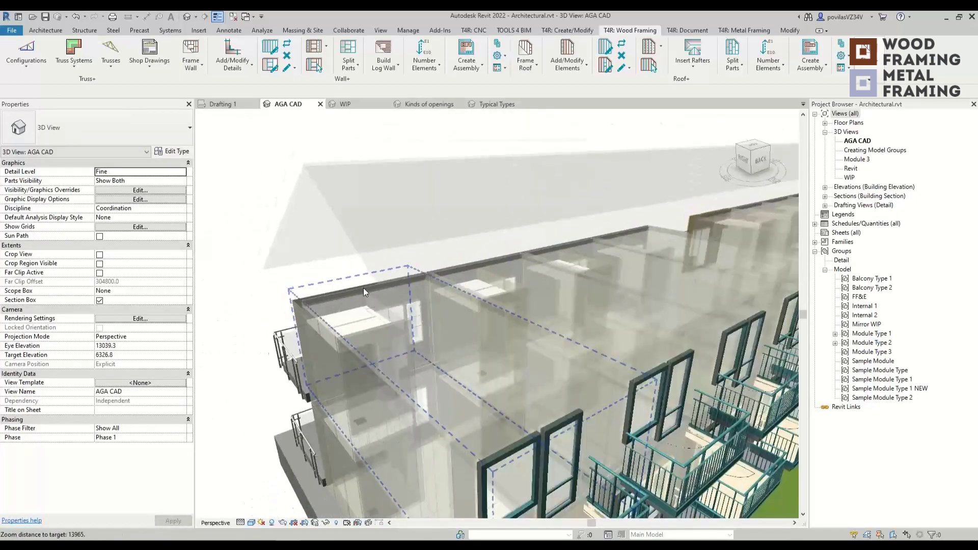
scroll(363, 288, "down", 5)
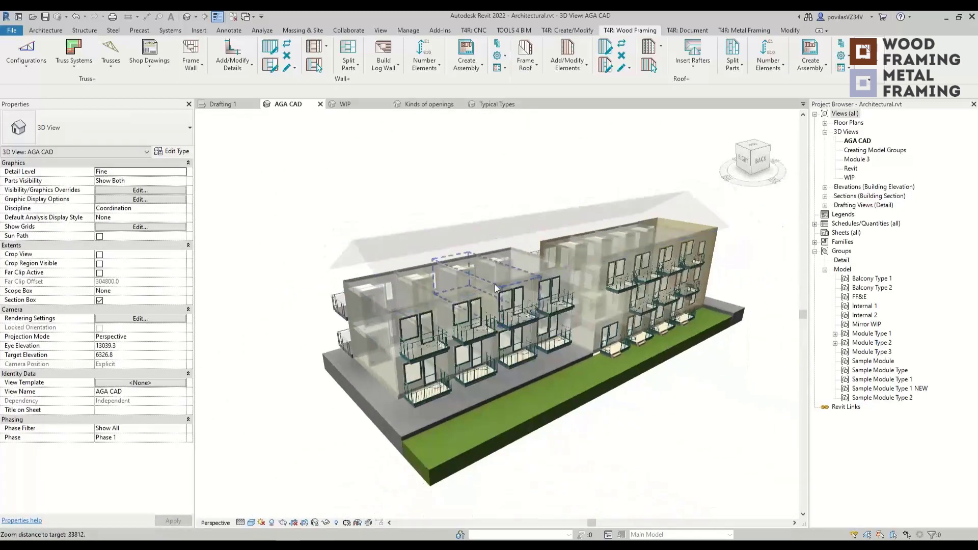
scroll(497, 288, "up", 2)
middle_click_drag(497, 288, 573, 353, "shift")
scroll(554, 331, "down", 3)
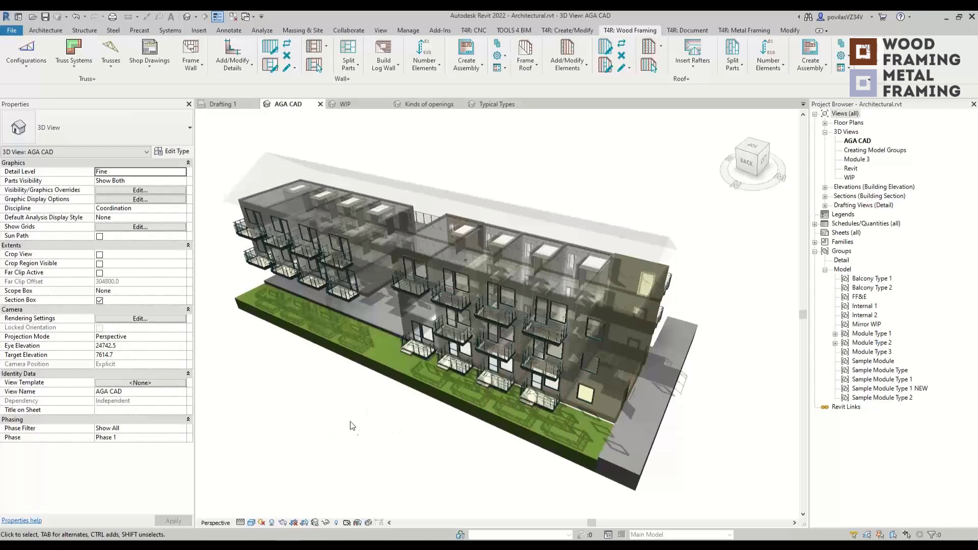
middle_click_drag(342, 430, 482, 428, "shift")
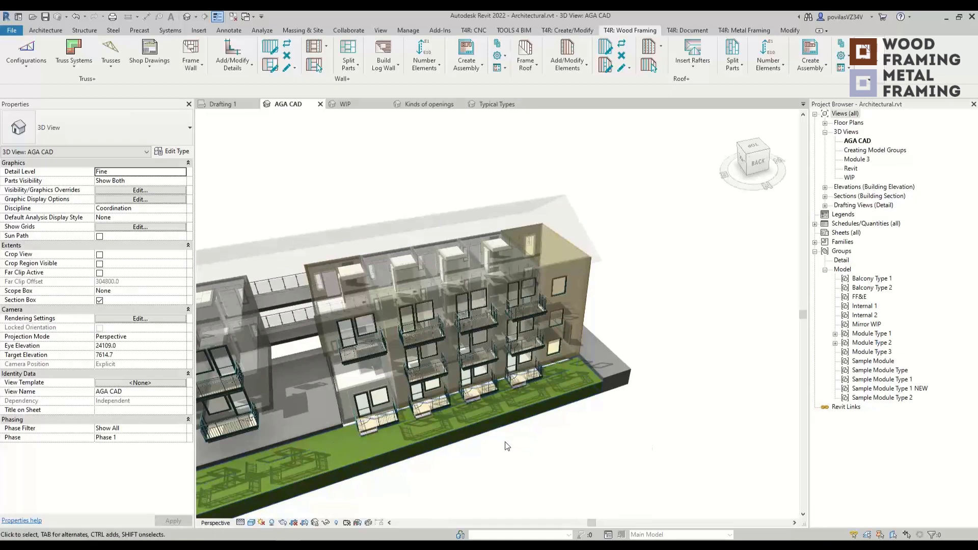
scroll(505, 446, "down", 2)
middle_click_drag(491, 456, 770, 330, "shift")
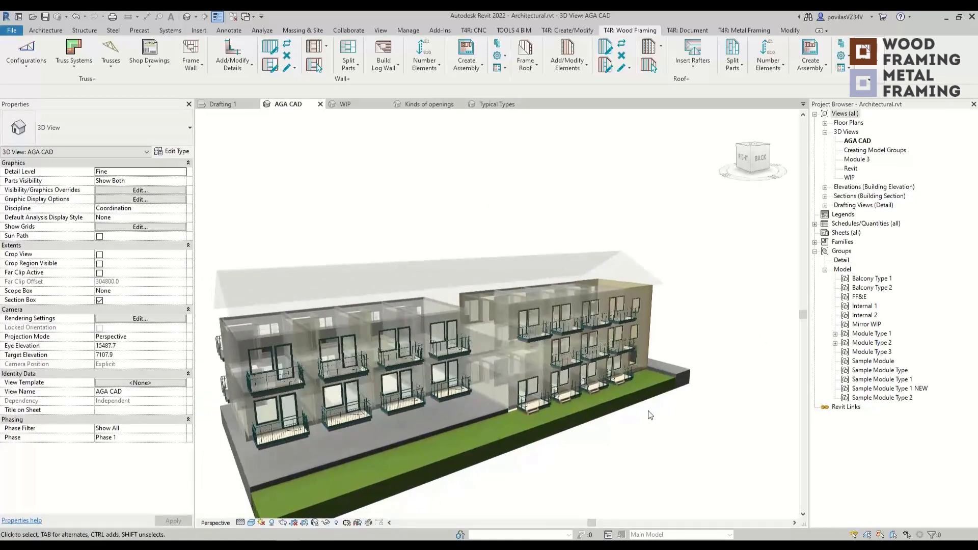
Open the WIP 3D view and set its parts visibility to Show Original.
left_click(349, 105)
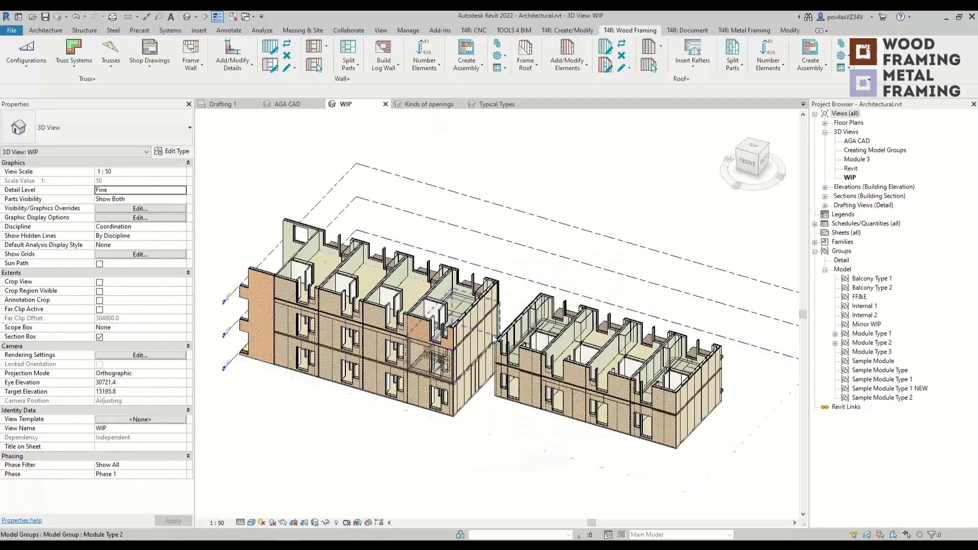
middle_click_drag(496, 386, 387, 347, "shift")
left_click(140, 199)
left_click(118, 213)
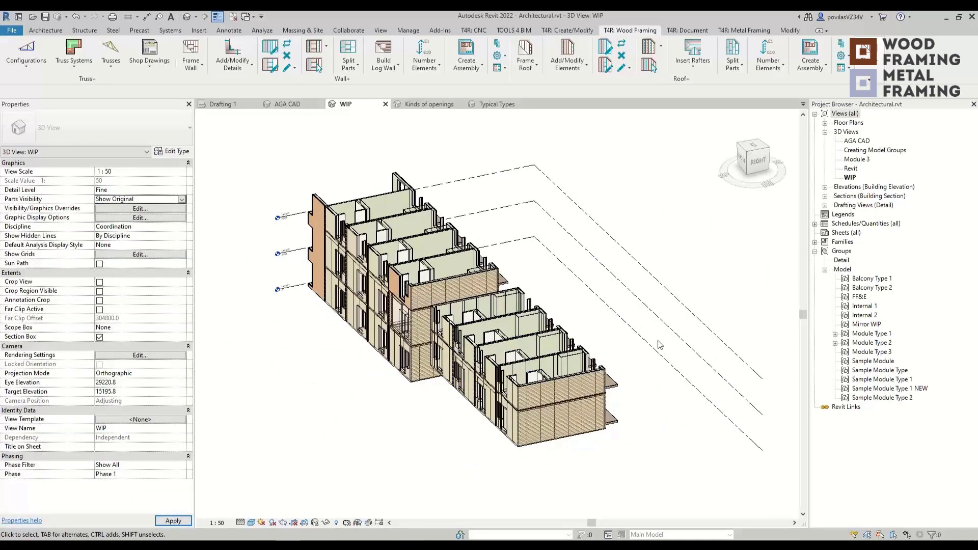
middle_click_drag(693, 344, 326, 359, "shift")
middle_click_drag(326, 358, 97, 379)
scroll(587, 339, "up", 6)
middle_click_drag(226, 393, 588, 361)
scroll(589, 362, "down", 5)
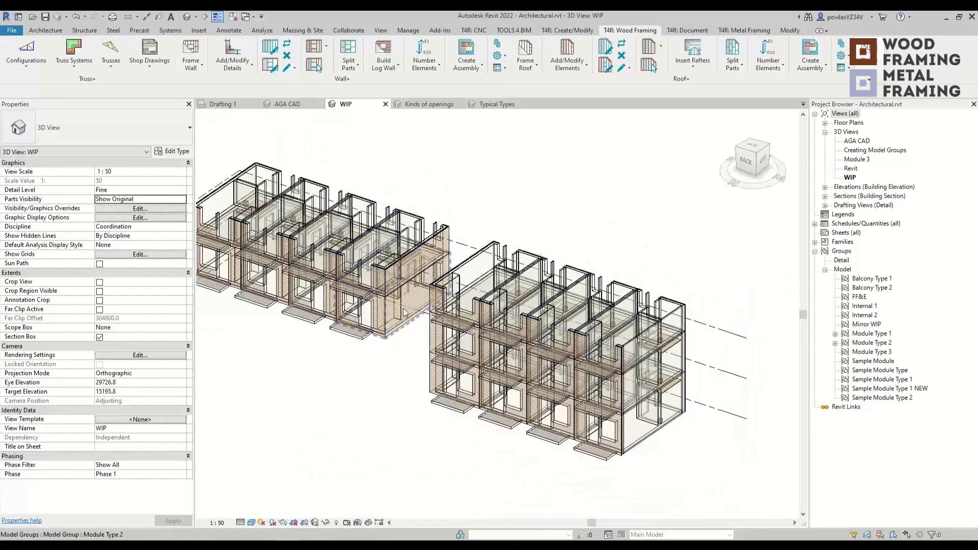
Open the Typical Types 3D view and examine the sample wall configurations and wood framing studs.
left_click(498, 104)
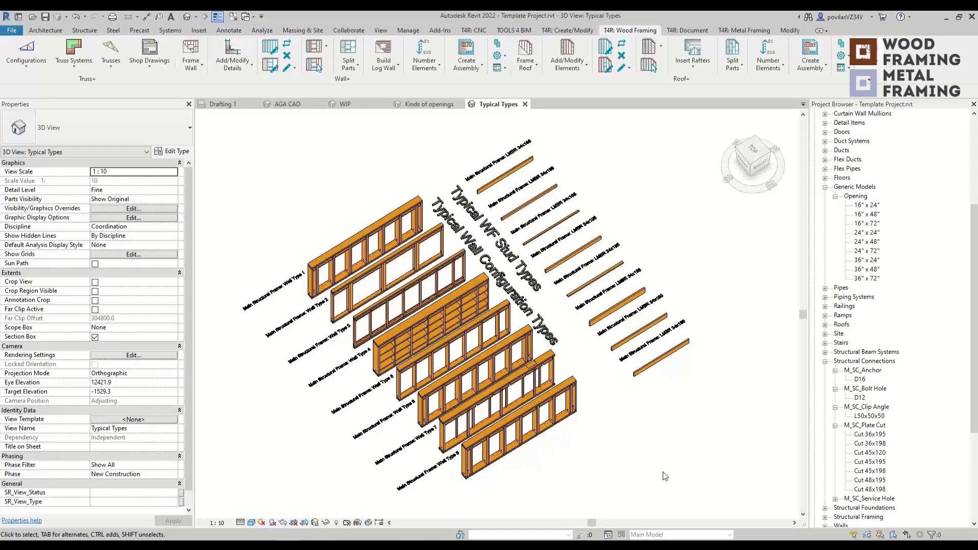
scroll(446, 503, "up", 4)
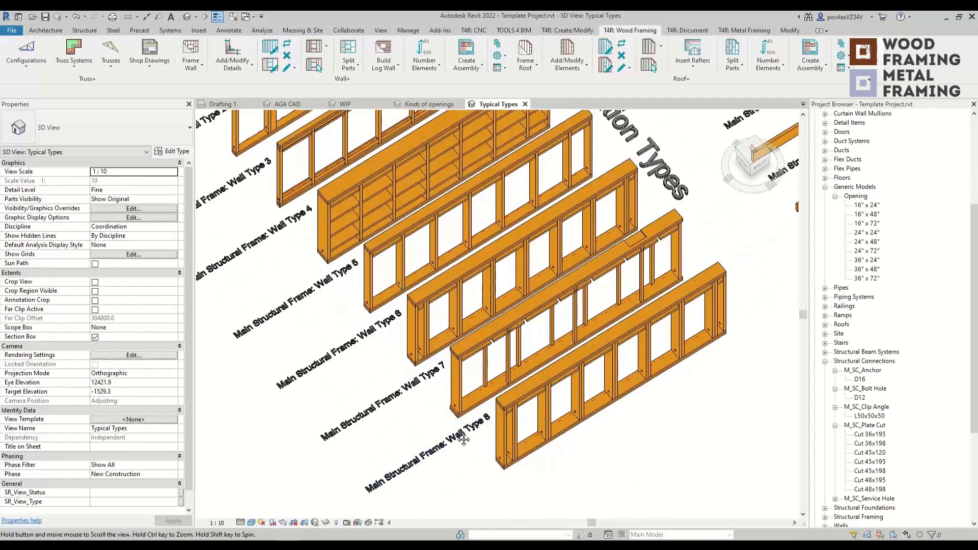
scroll(514, 455, "down", 2)
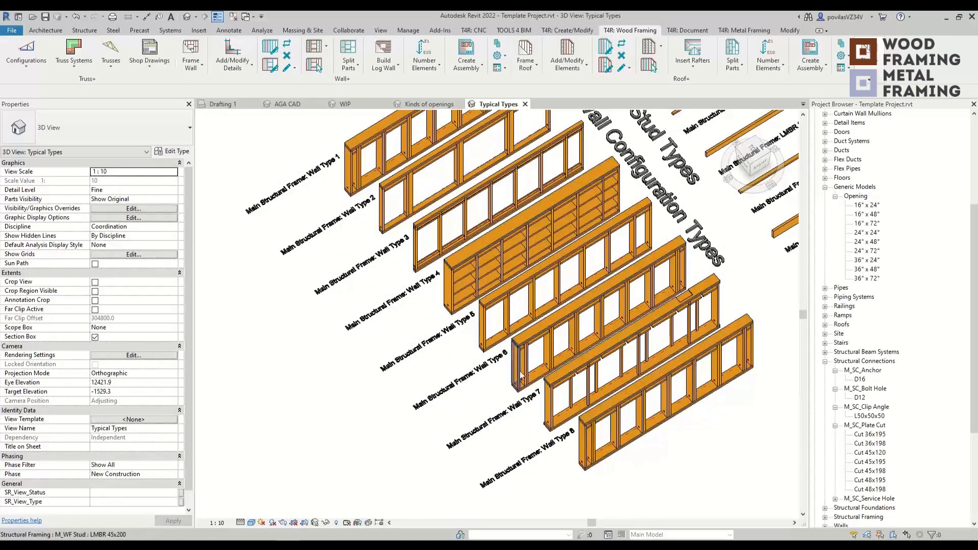
scroll(519, 360, "down", 3)
middle_click_drag(594, 372, 590, 424)
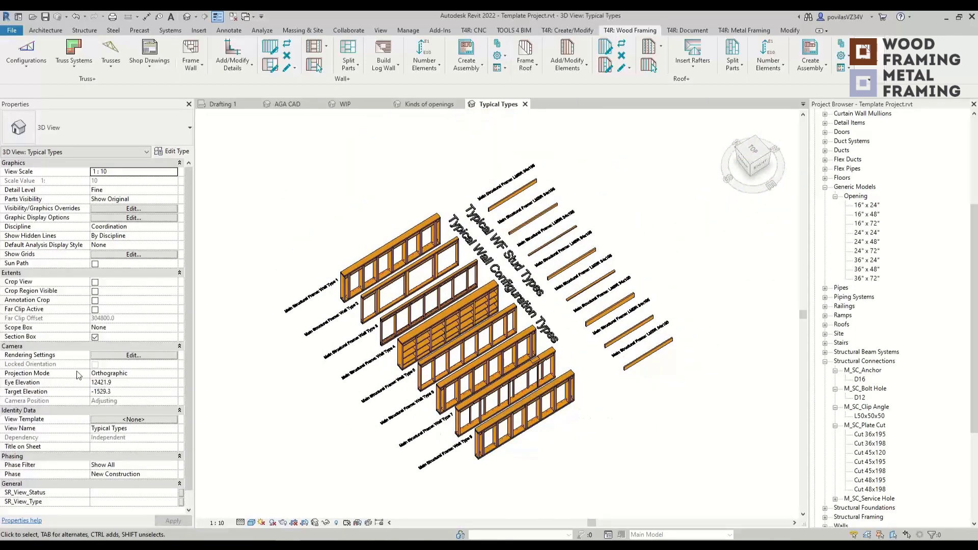
Turn off the section box to examine the typical roof, ceiling and floor types, and undo that change.
left_click(96, 337)
scroll(359, 412, "down", 3)
middle_click_drag(358, 415, 640, 284)
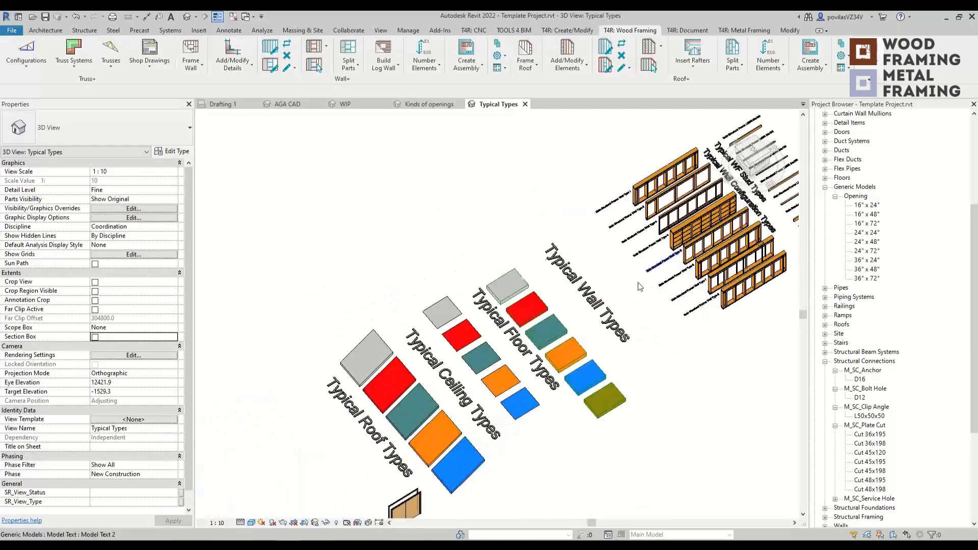
middle_click_drag(508, 341, 472, 270)
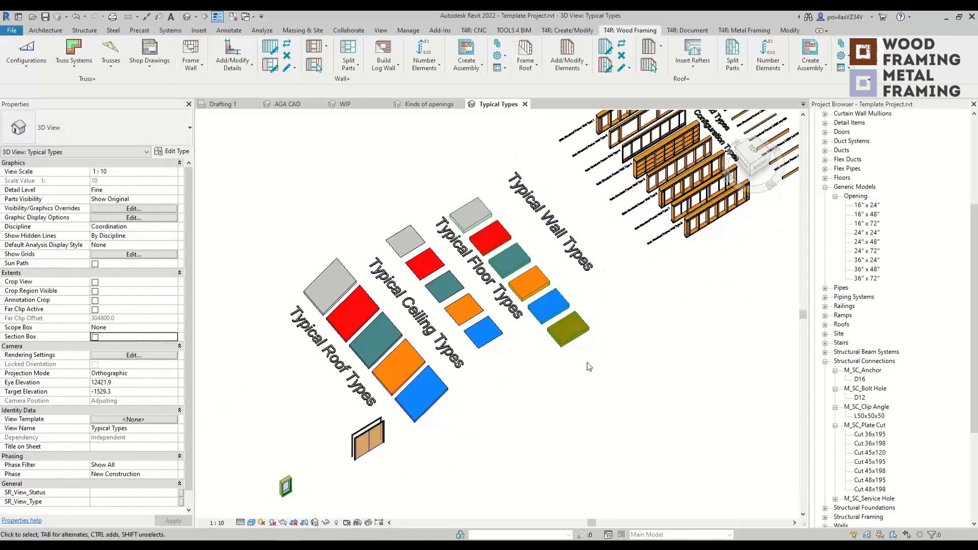
middle_click_drag(642, 261, 598, 334)
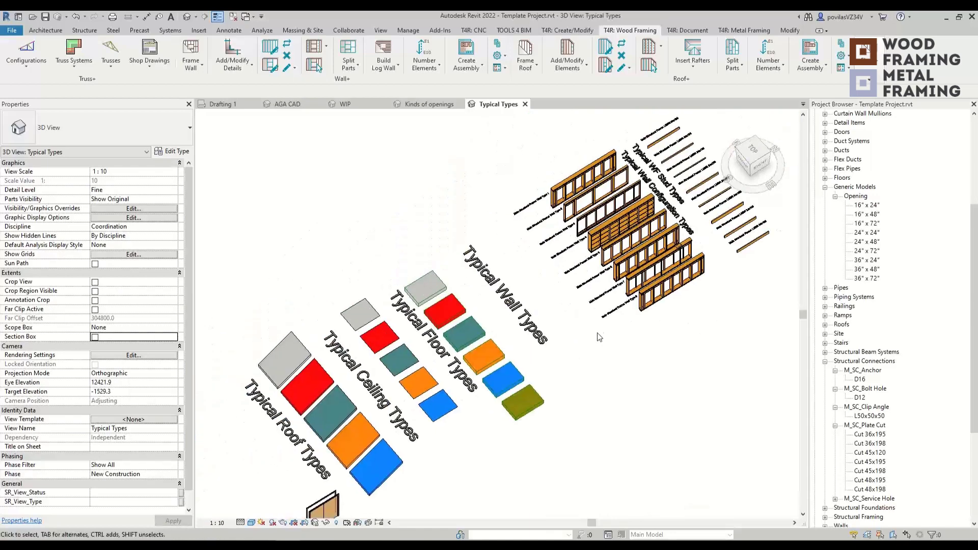
key("ctrl+z")
middle_click_drag(710, 353, 583, 427)
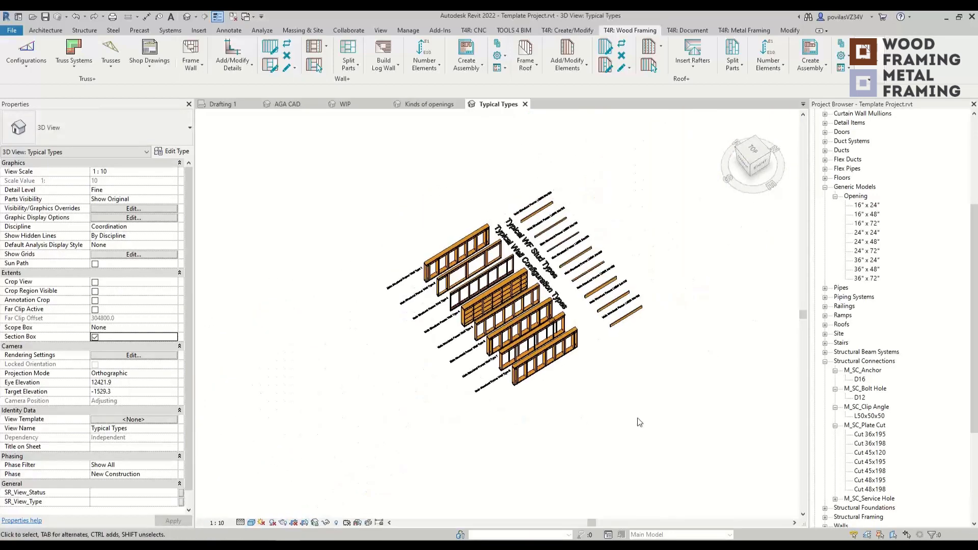
scroll(877, 204, "down", 2)
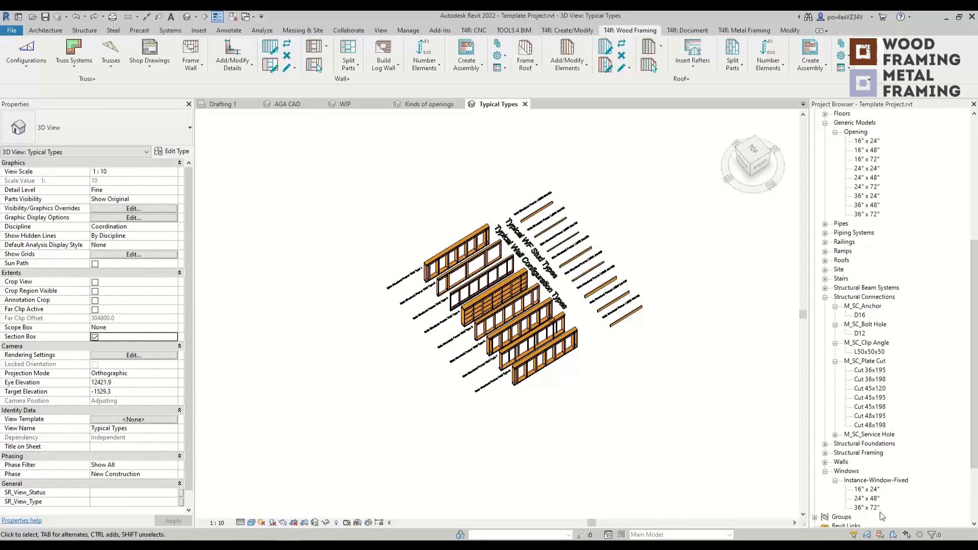
scroll(653, 385, "up", 5)
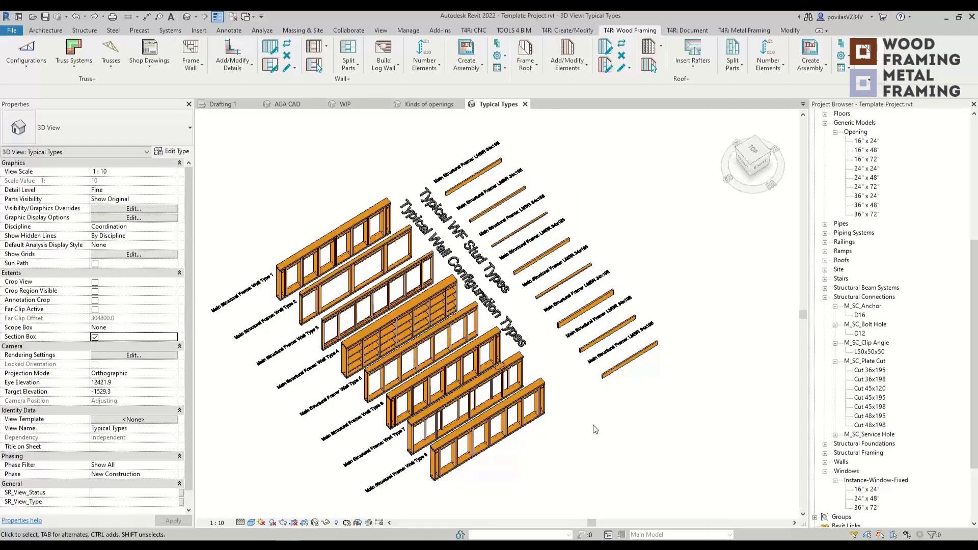
Open the Kinds of openings 3D view and inspect the gabled wall, its window and its wide rectangular opening.
left_click(422, 104)
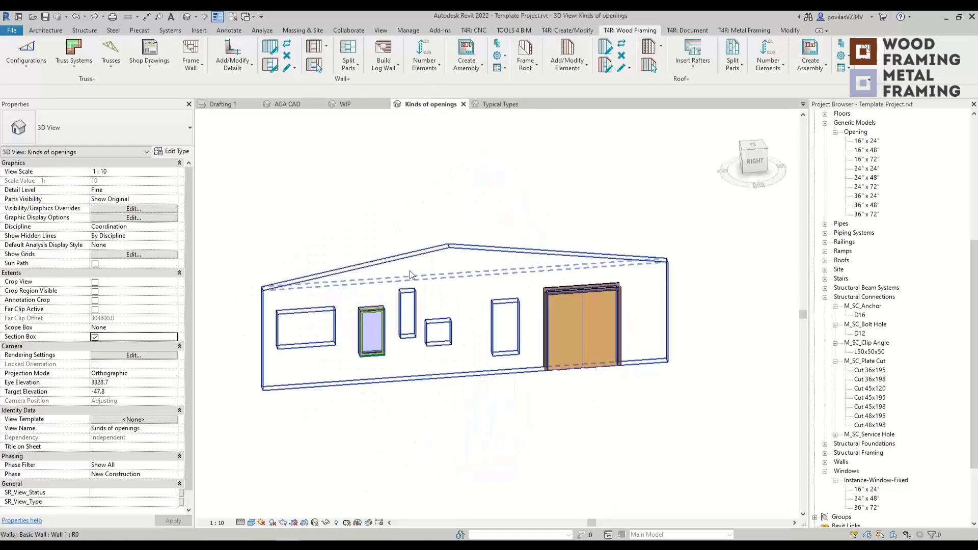
middle_click_drag(458, 378, 379, 359, "shift")
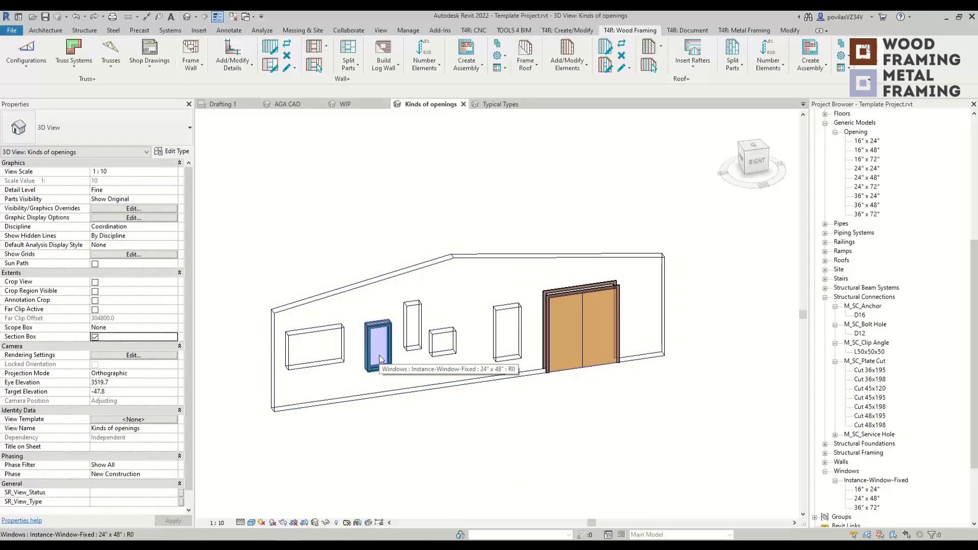
middle_click_drag(467, 378, 416, 407, "shift")
left_click(414, 402)
left_click(464, 423)
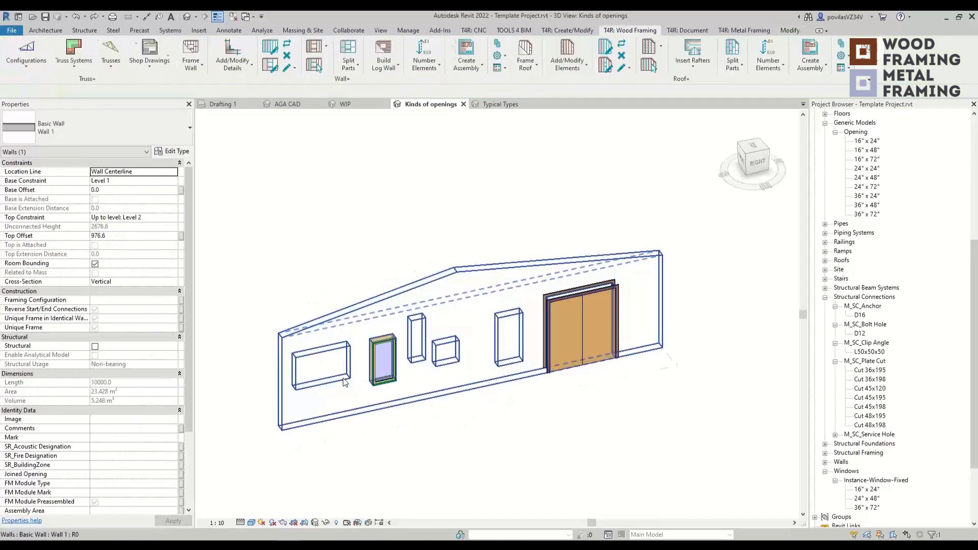
left_click(334, 365)
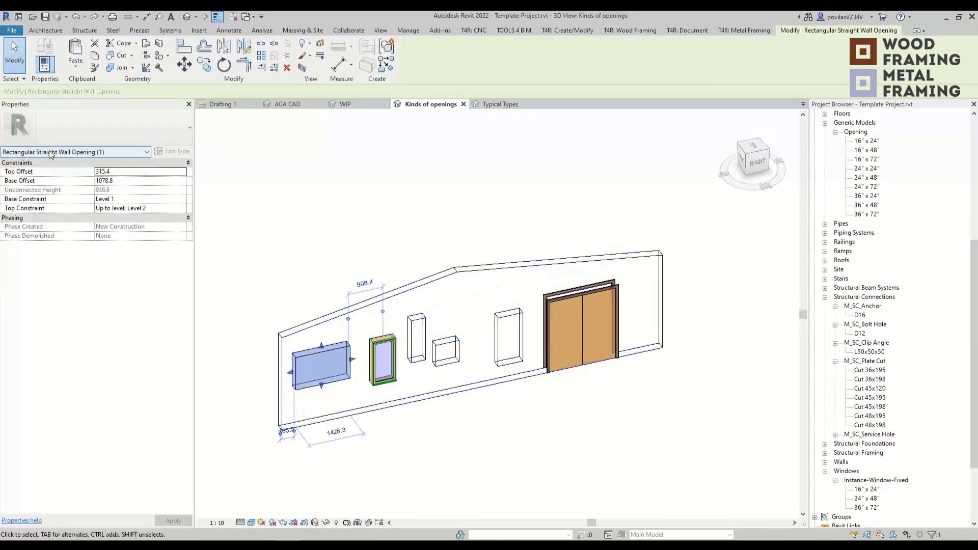
Copy the gabled wall with all its openings about 11400 mm along its length, past the double door end.
left_click(294, 247)
left_click(402, 287)
left_click(204, 64)
scroll(378, 386, "down", 4)
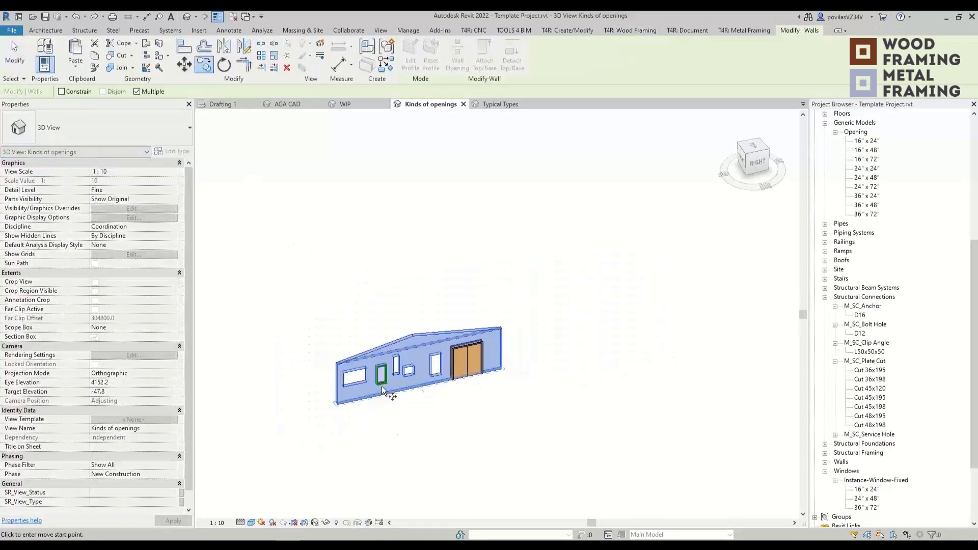
left_click(371, 410)
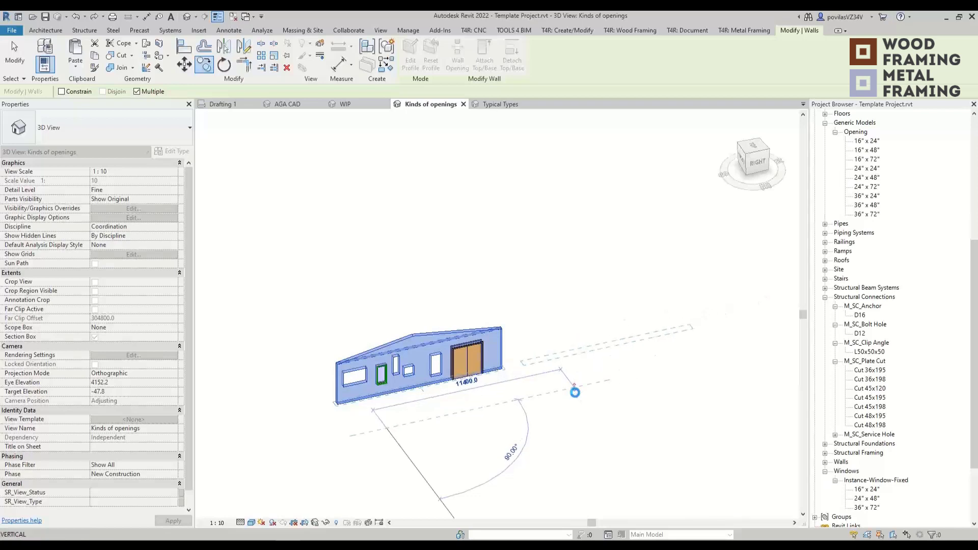
key("Escape")
key("Escape")
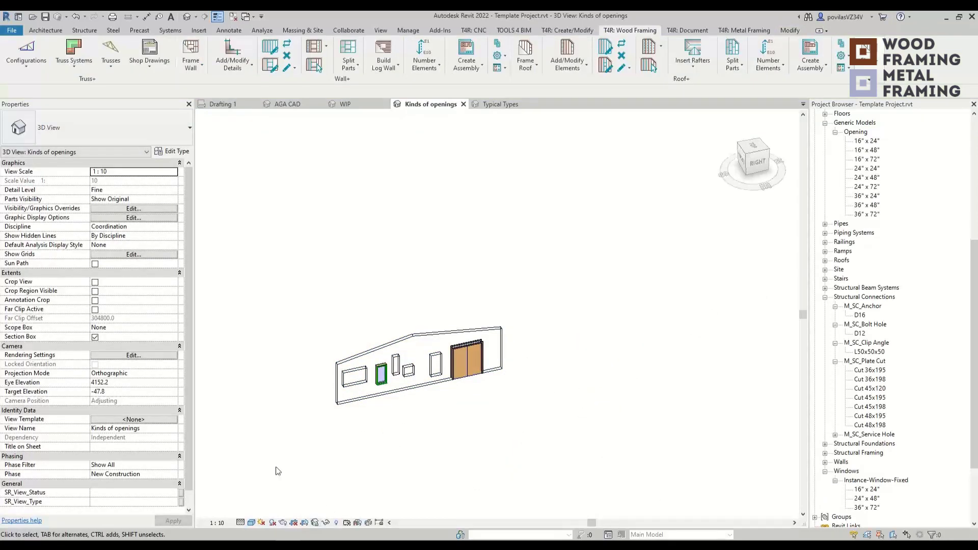
Reveal the hidden section box, stretch it along the wall direction to enclose the copied wall, and leave the reveal mode.
left_click(335, 523)
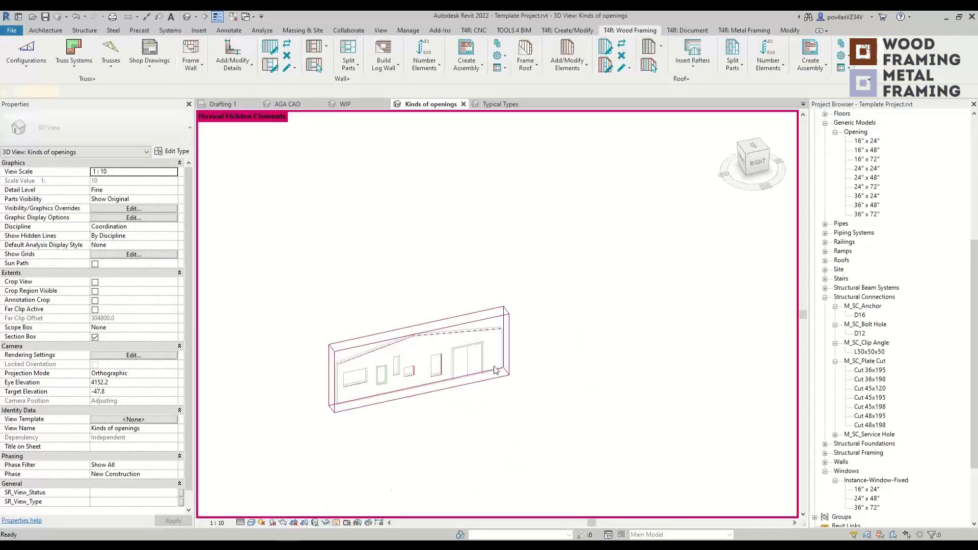
left_click(507, 340)
left_click_drag(508, 341, 766, 283)
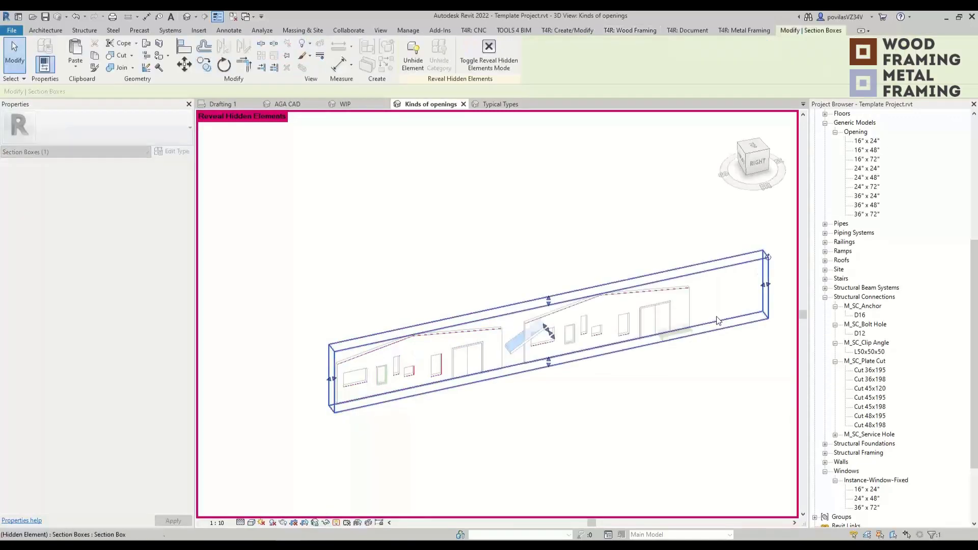
left_click(472, 492)
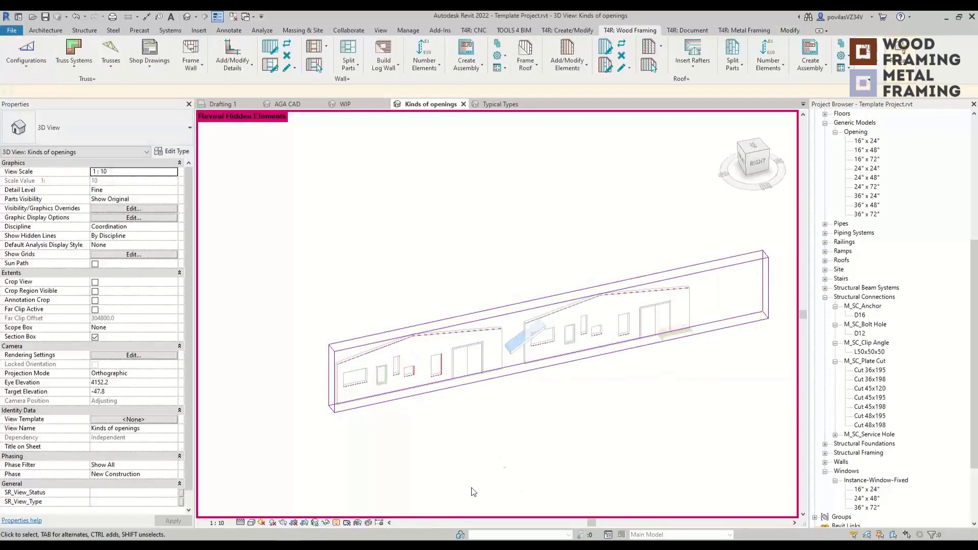
left_click(336, 523)
Delete the sloped roof piece and the slab piece beside the copied wall.
left_click(517, 343)
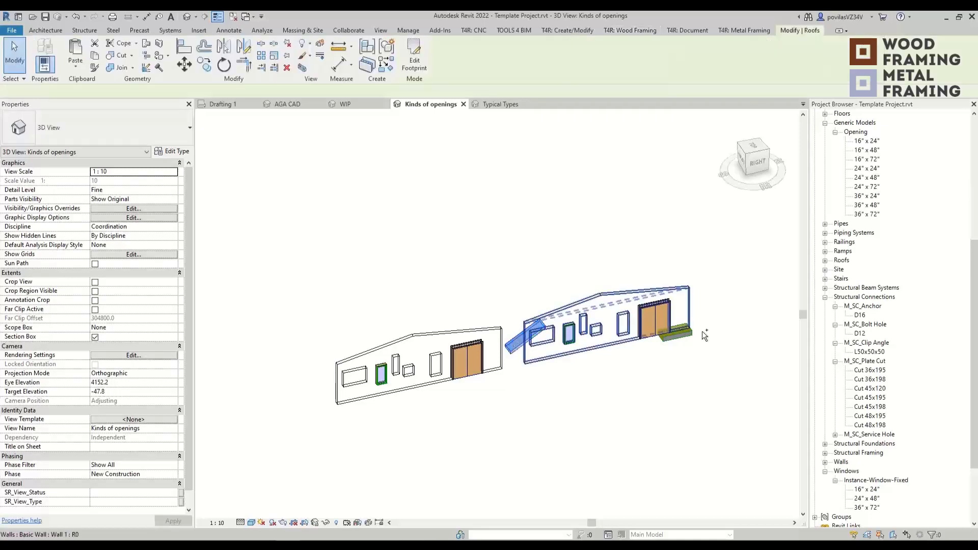
left_click(681, 333, "ctrl")
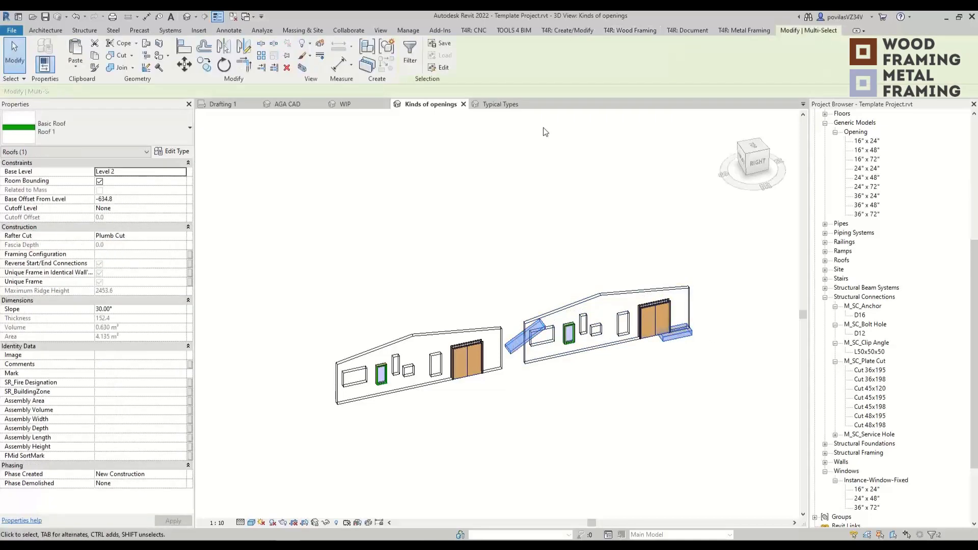
left_click(287, 68)
Try to delete the wide rectangular opening in the copied wall together with a second selected element.
scroll(572, 351, "up", 4)
left_click(535, 336)
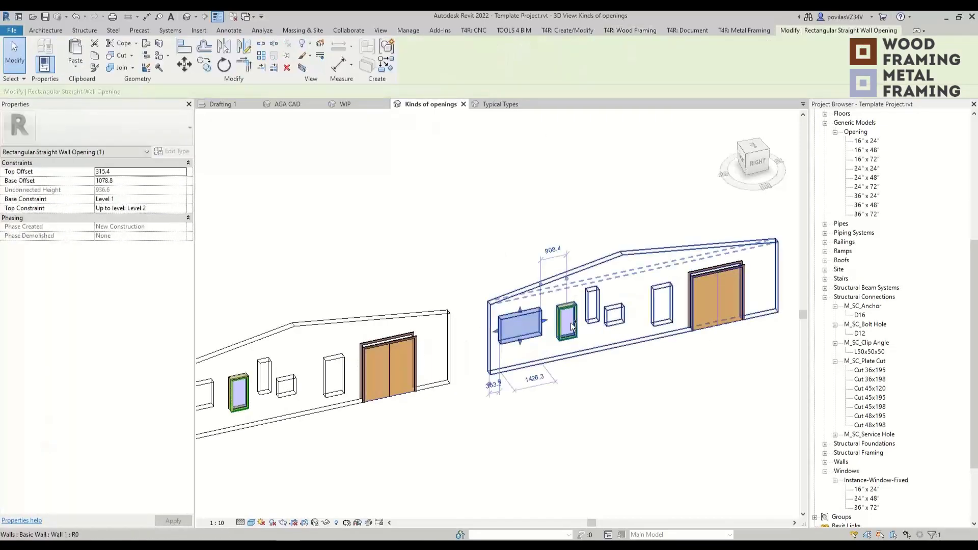
left_click(596, 303, "ctrl")
key("Delete")
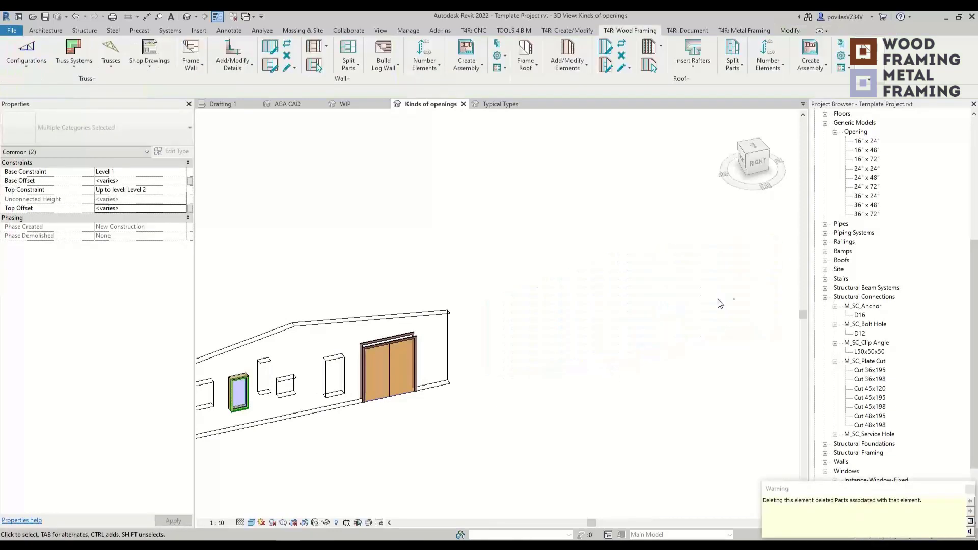
left_click_drag(763, 427, 502, 214)
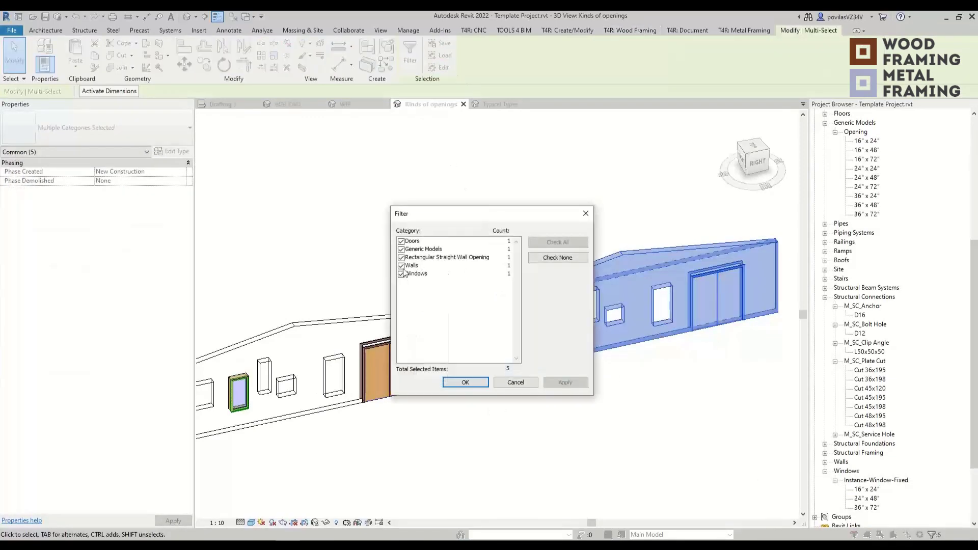
left_click(401, 266)
left_click(465, 382)
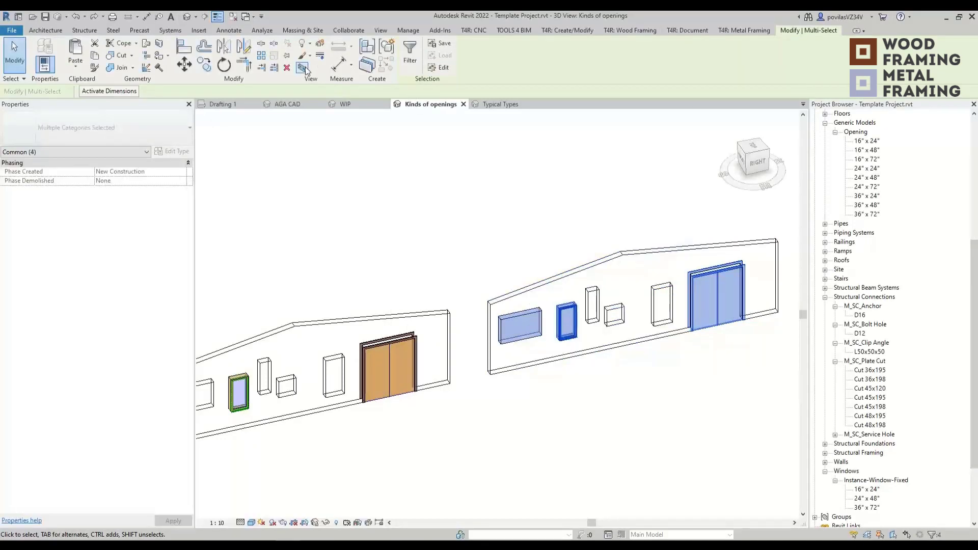
scroll(520, 288, "up", 2)
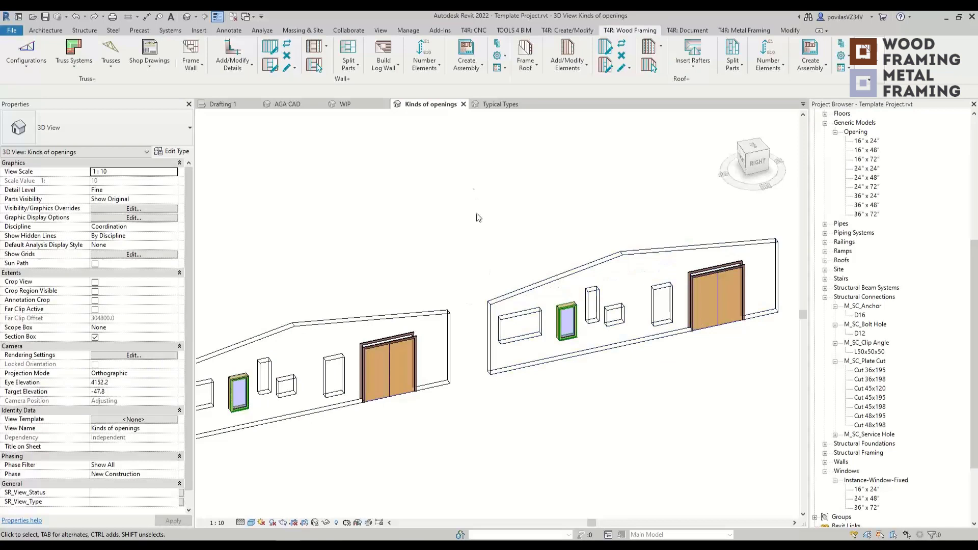
scroll(479, 218, "down", 2)
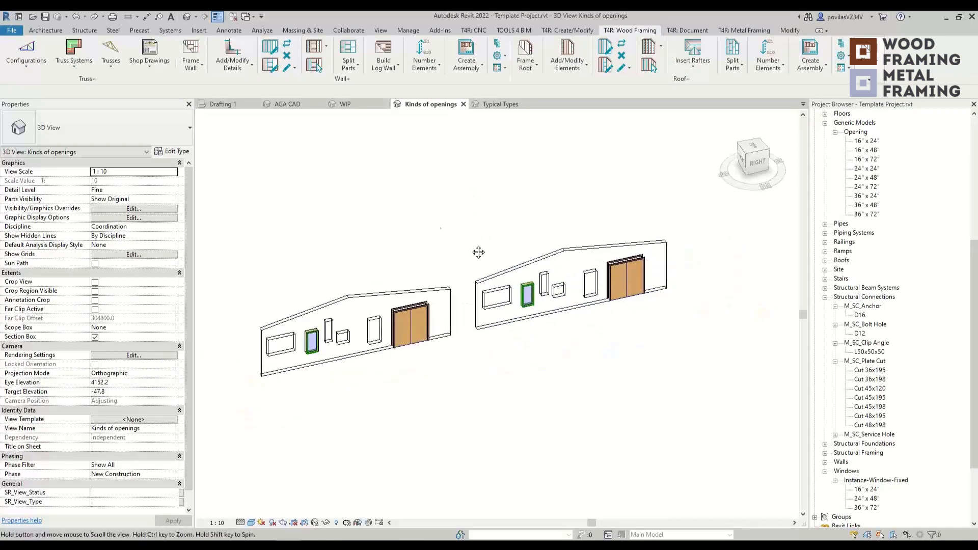
Delete the door, window, generic model opening and rectangular wall opening from the copied wall, filtering the wall itself out of the selection.
left_click_drag(467, 199, 696, 376)
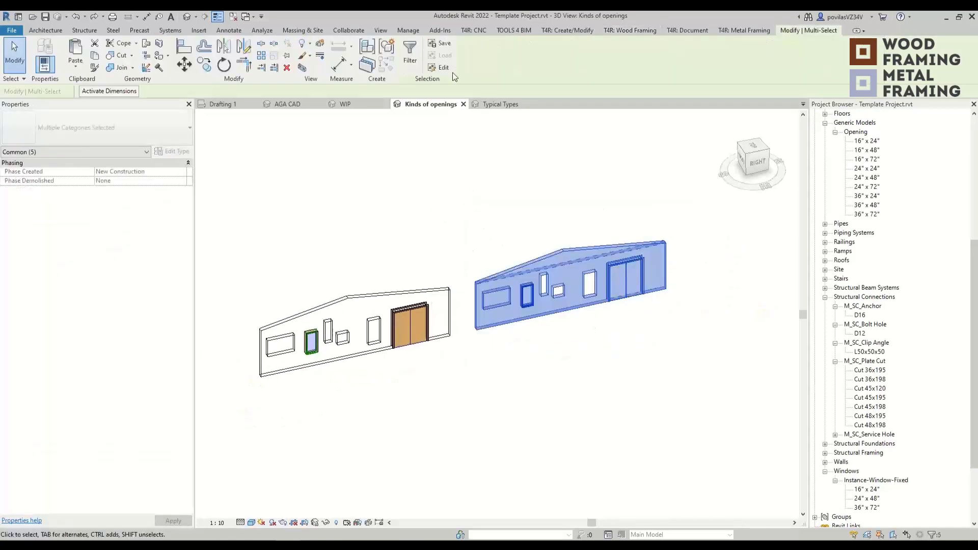
left_click(415, 63)
left_click(402, 265)
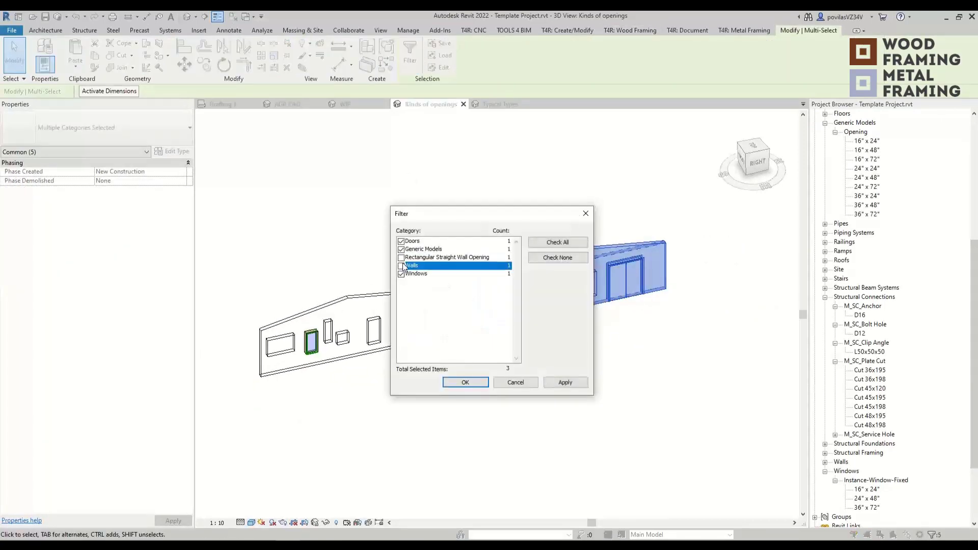
left_click(466, 382)
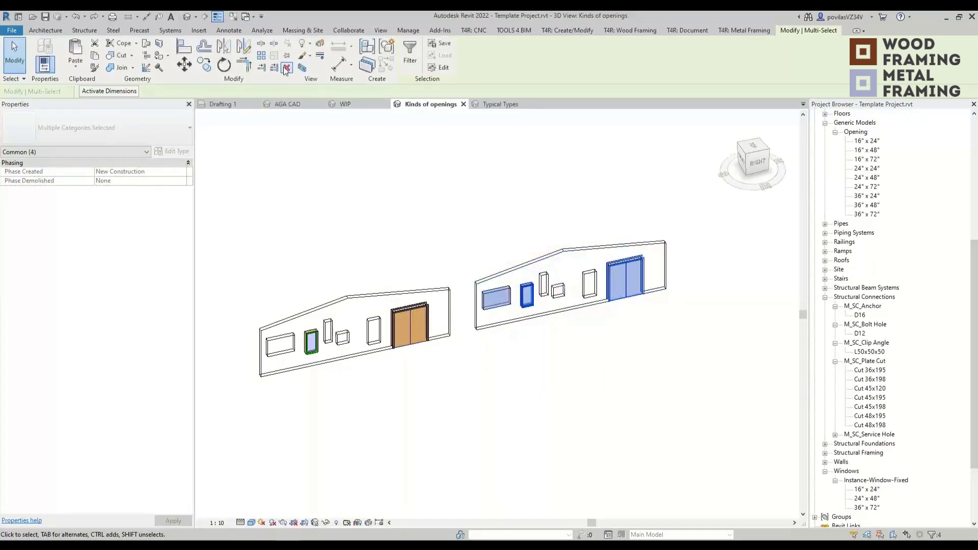
key("Delete")
Edit the copied wall's elevation profile to delete both rectangular opening outlines, and finish the sketch.
double_click(524, 305)
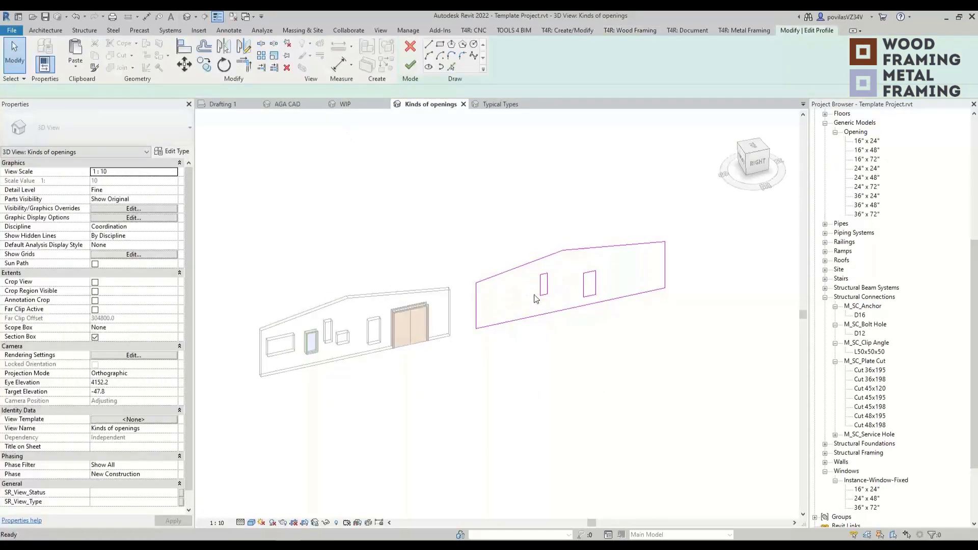
left_click_drag(533, 269, 616, 305)
key("Delete")
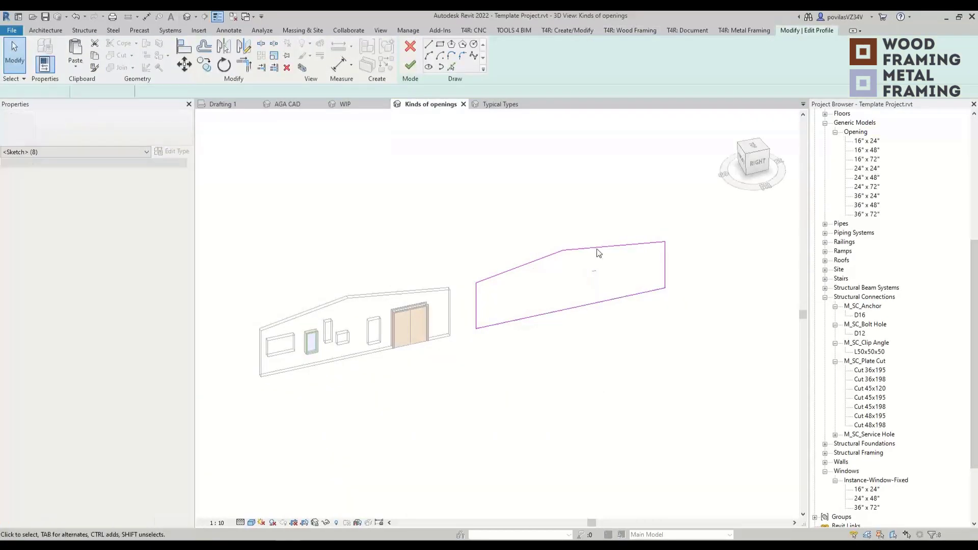
left_click(410, 64)
Try to lower the base line of the copied wall's elevation profile, and discard the sketch edits.
scroll(523, 276, "up", 3)
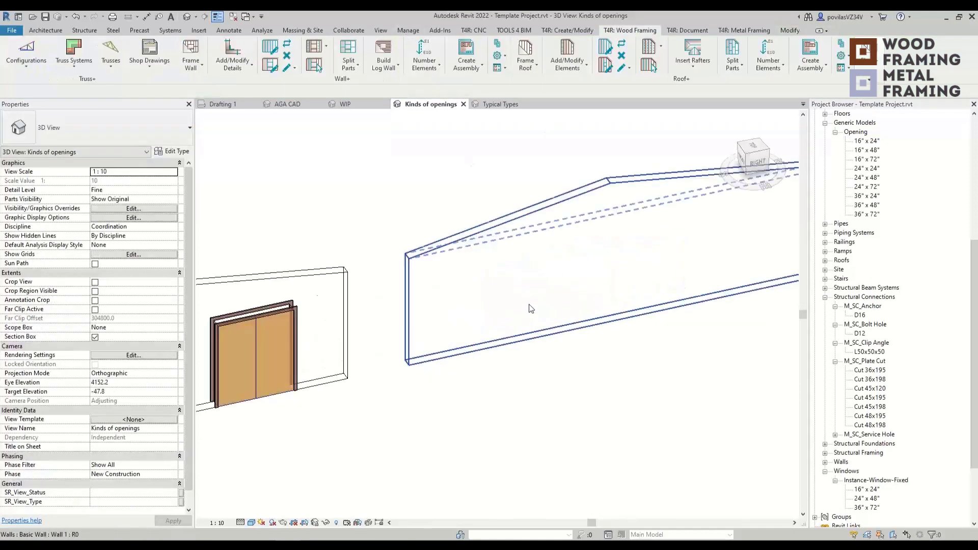
scroll(534, 292, "down", 4)
left_click(478, 291)
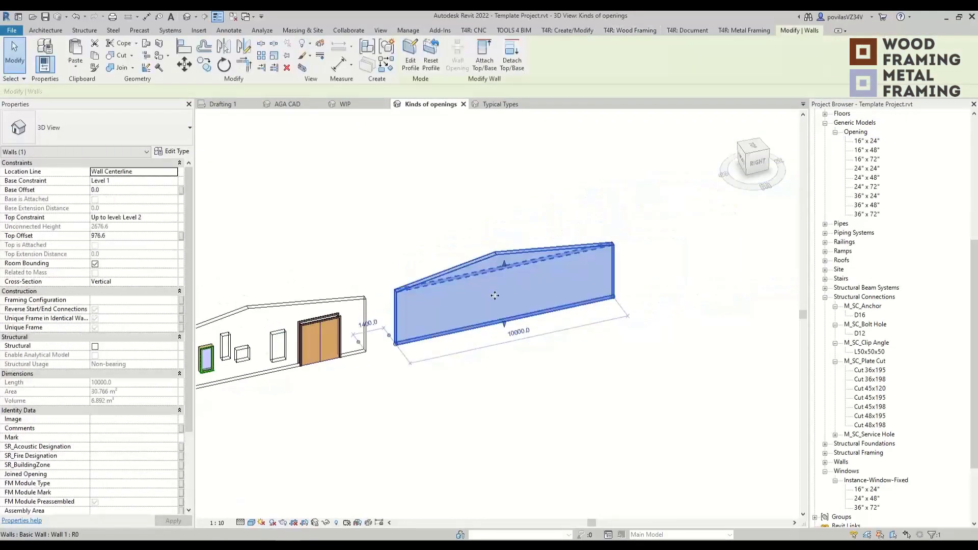
double_click(424, 294)
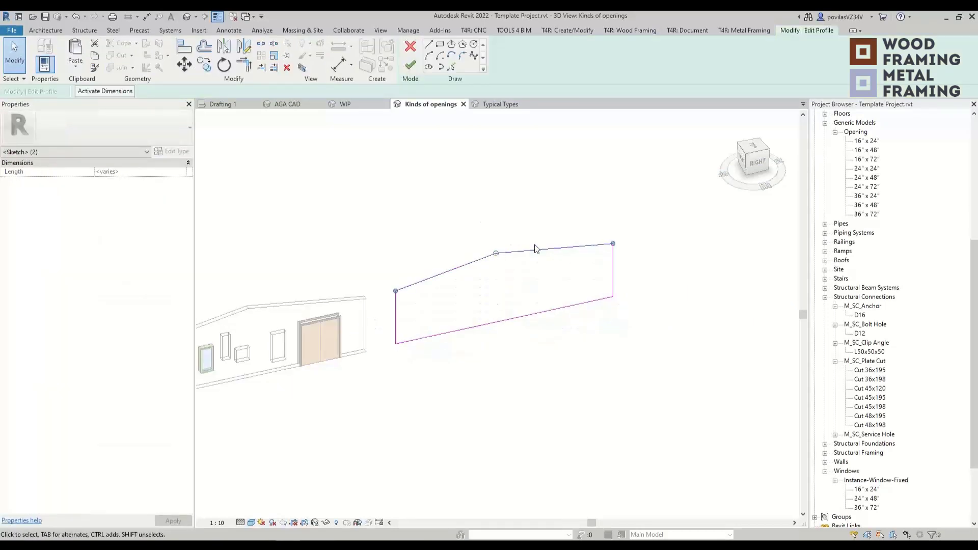
left_click(442, 335)
left_click_drag(461, 332, 472, 402)
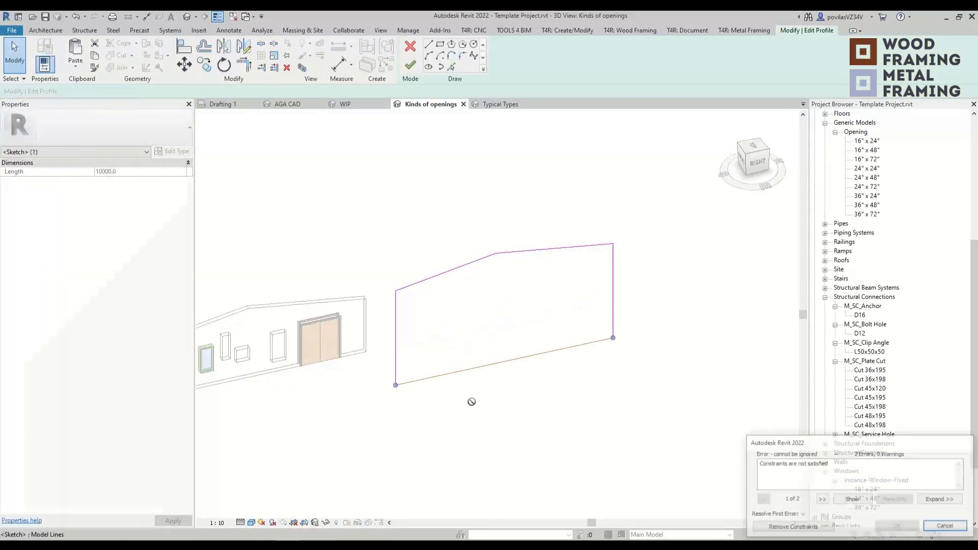
key("Escape")
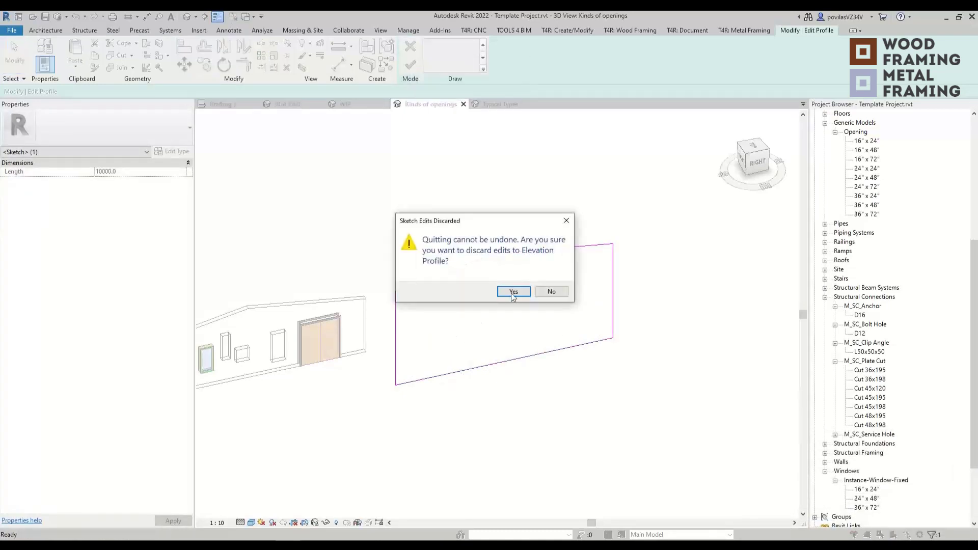
left_click(507, 291)
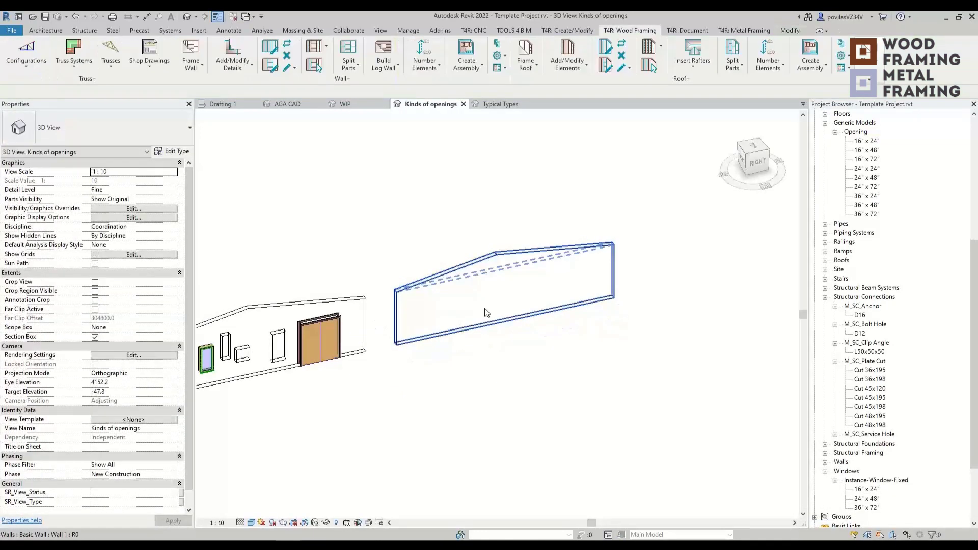
Try to stretch the copied wall's base downward by about 2630 mm, and undo the change.
left_click(505, 289)
left_click_drag(501, 326, 504, 376)
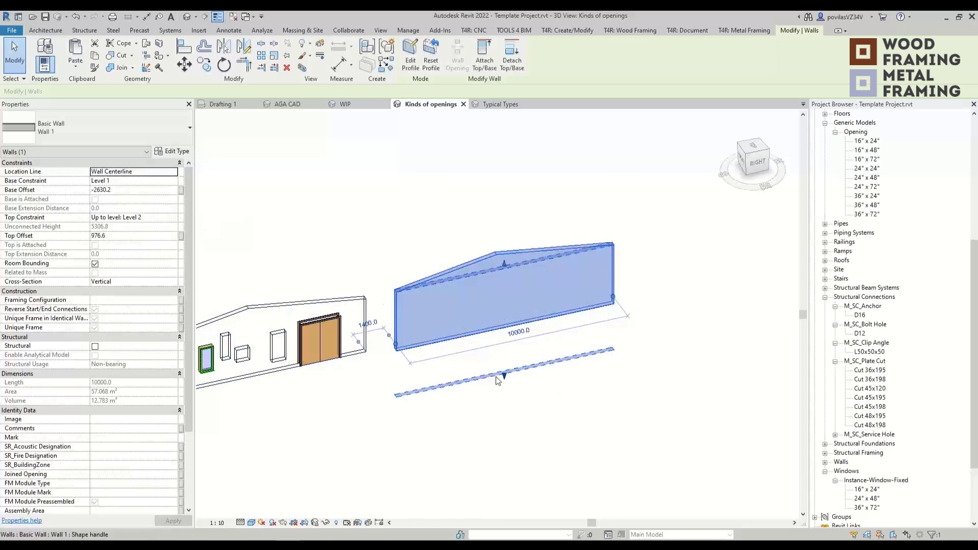
key("ctrl+z")
Sketch a rectangular opening about 2600 by 1300 mm in the copied wall's profile near its far end, and finish the sketch.
left_click(514, 293)
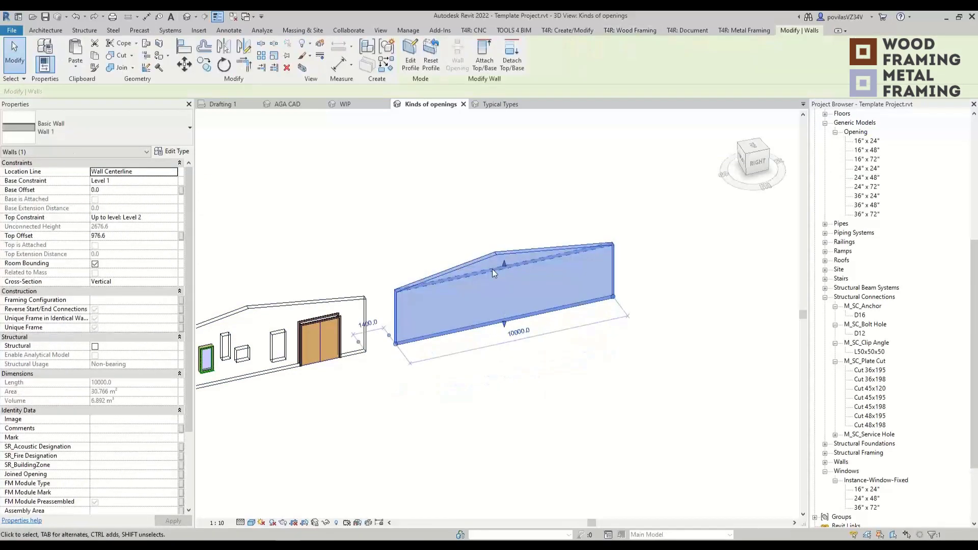
double_click(513, 298)
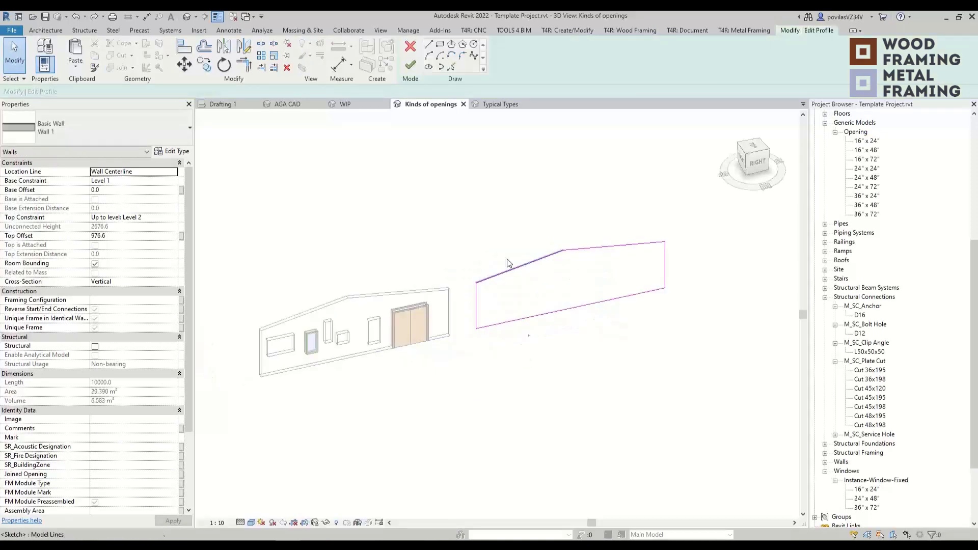
middle_click_drag(539, 292, 427, 310)
left_click(441, 44)
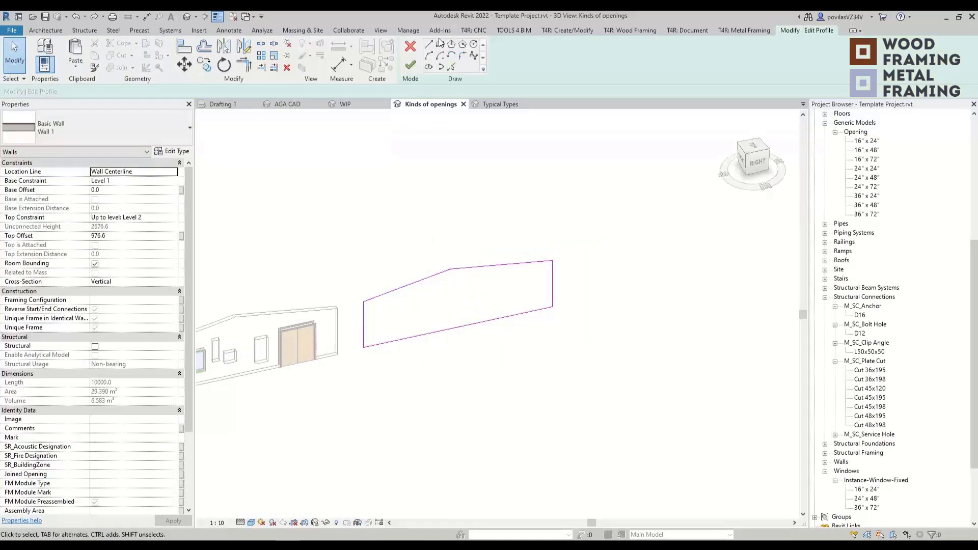
left_click(536, 280)
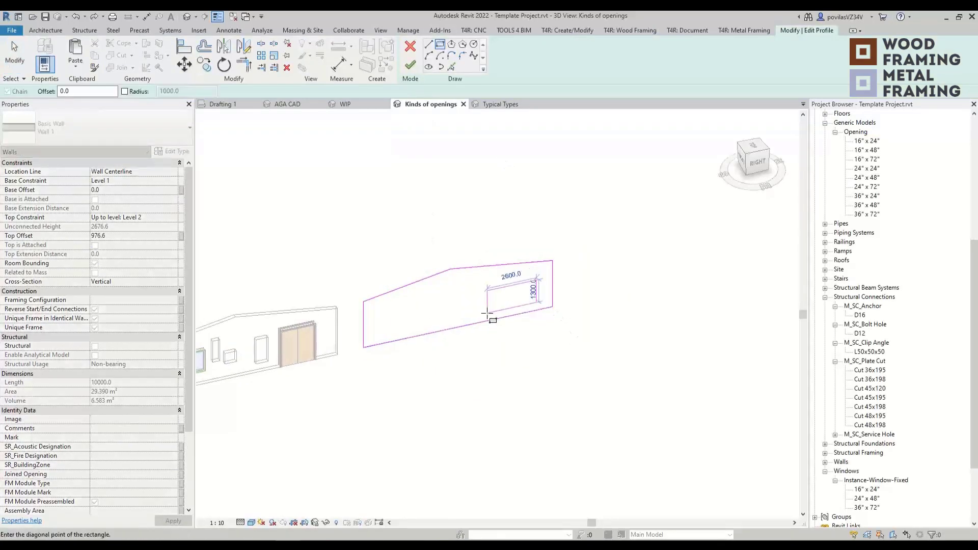
left_click(487, 312)
left_click(410, 65)
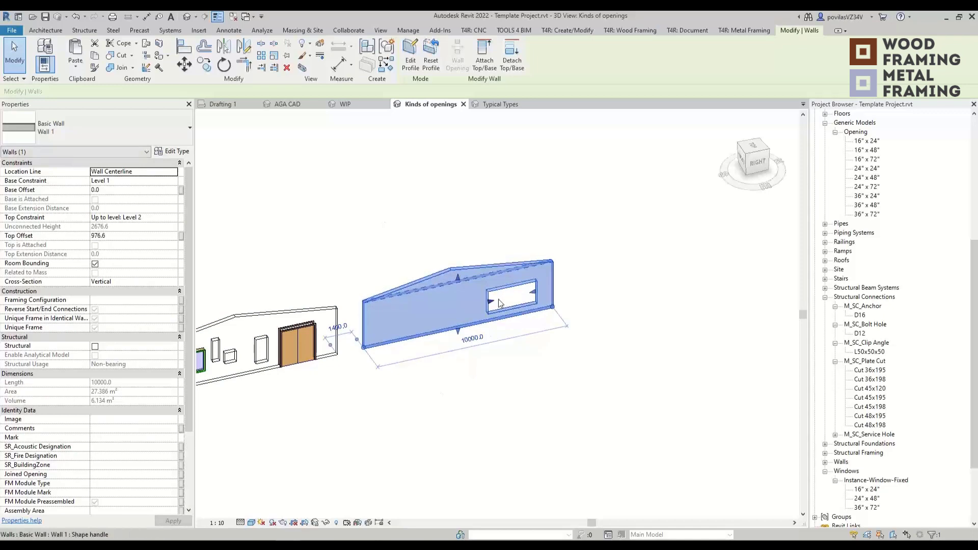
Narrow the new rectangular opening by moving its side nearest the wall's middle toward the far end of the wall.
left_click_drag(498, 299, 520, 295)
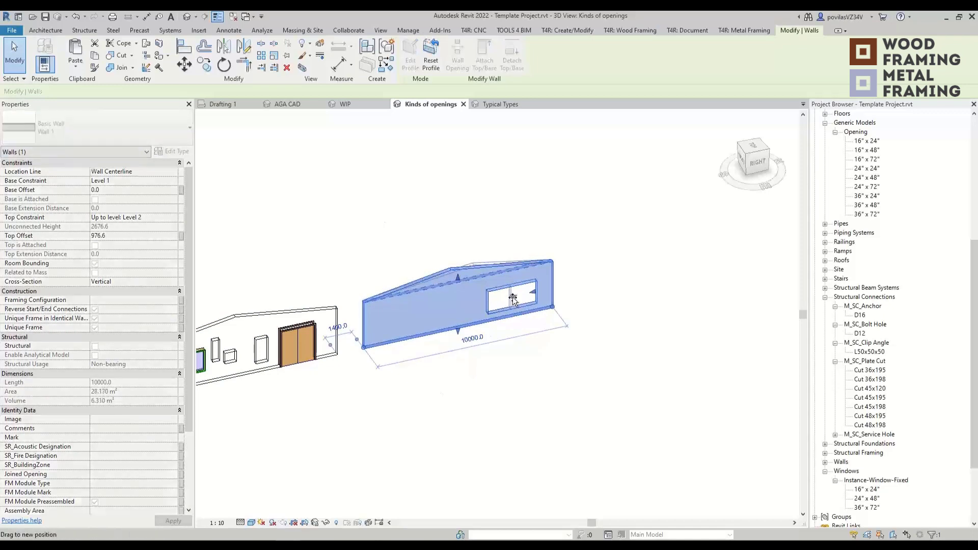
left_click(507, 354)
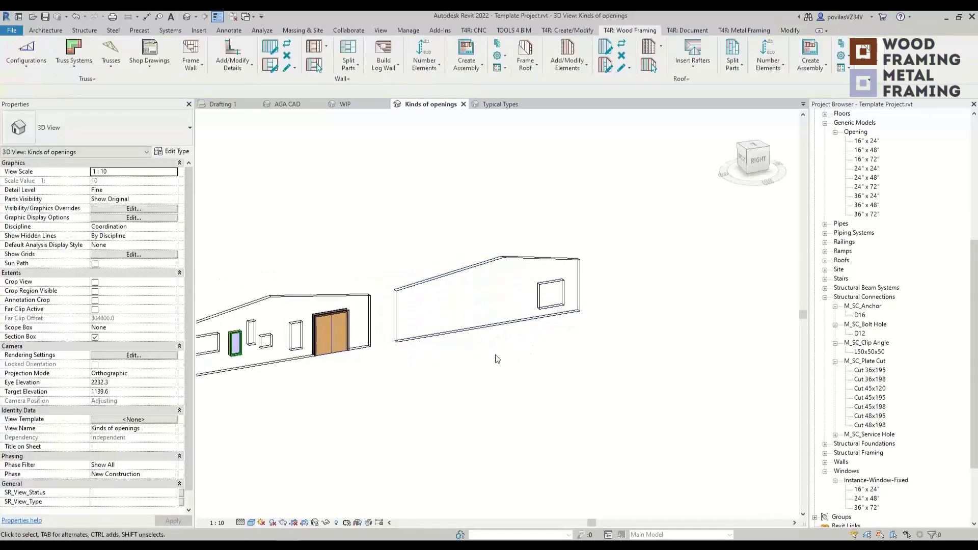
middle_click_drag(490, 362, 512, 365)
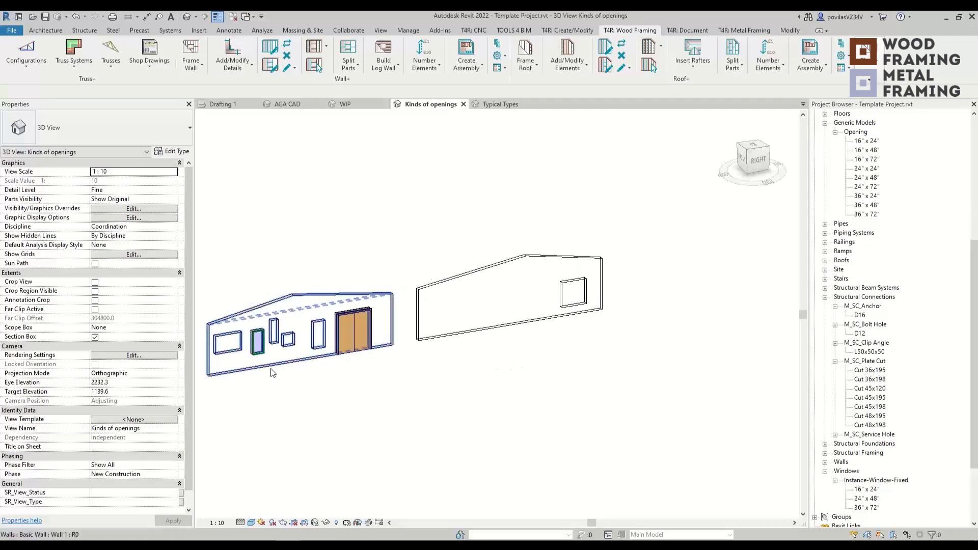
Browse the Autodesk family library from the Doors category back through all categories, and close it without loading a family.
scroll(271, 368, "up", 4)
middle_click_drag(271, 368, 405, 404)
middle_click_drag(539, 420, 68, 430)
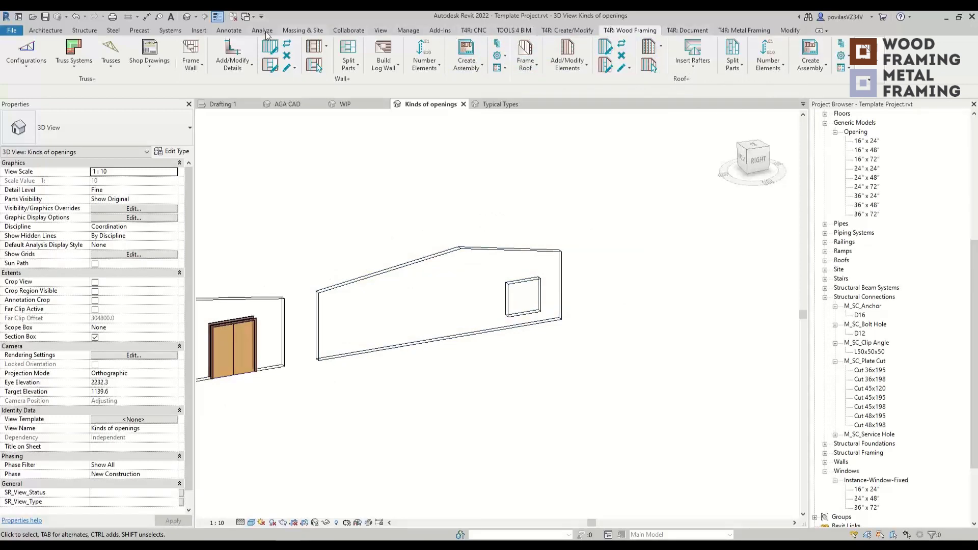
left_click(199, 30)
left_click(432, 56)
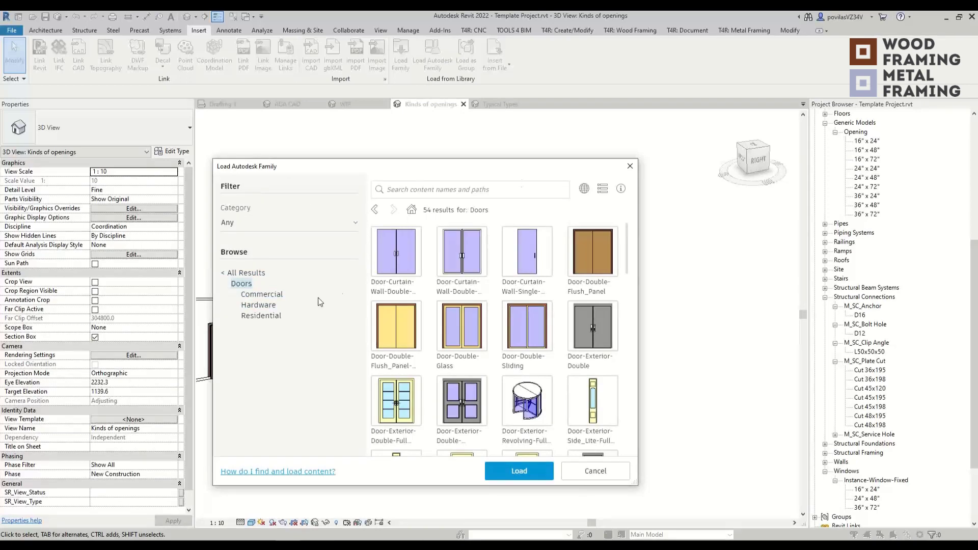
left_click(243, 273)
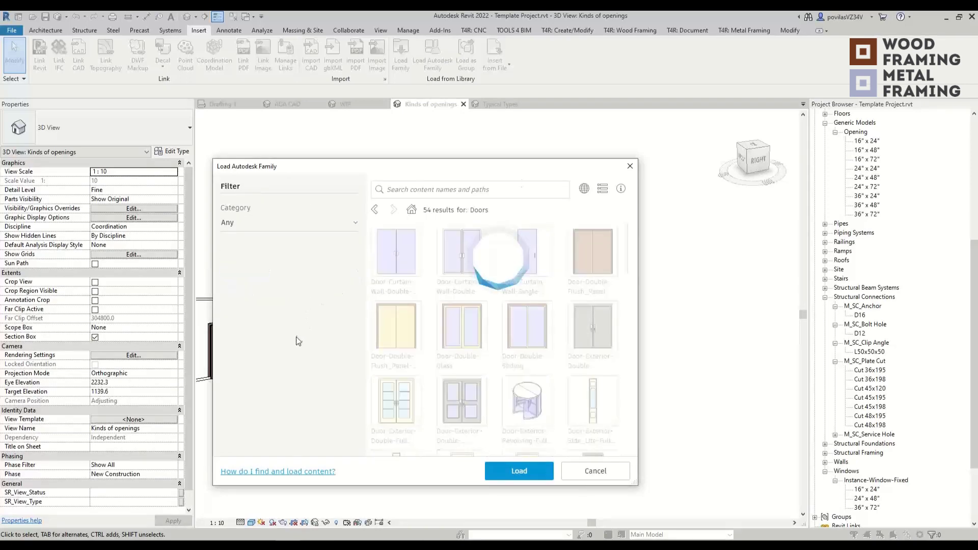
scroll(293, 345, "down", 5)
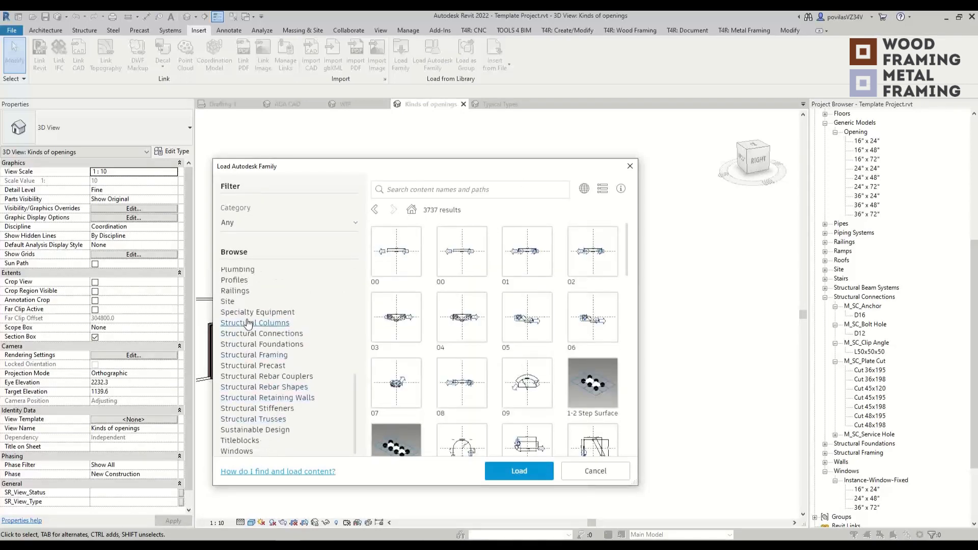
scroll(248, 324, "up", 1)
left_click(237, 337)
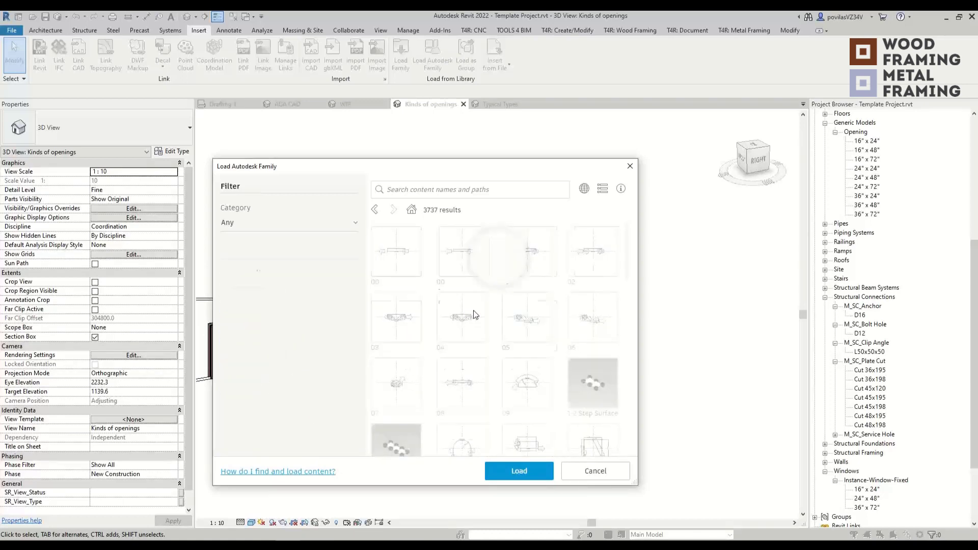
left_click(630, 166)
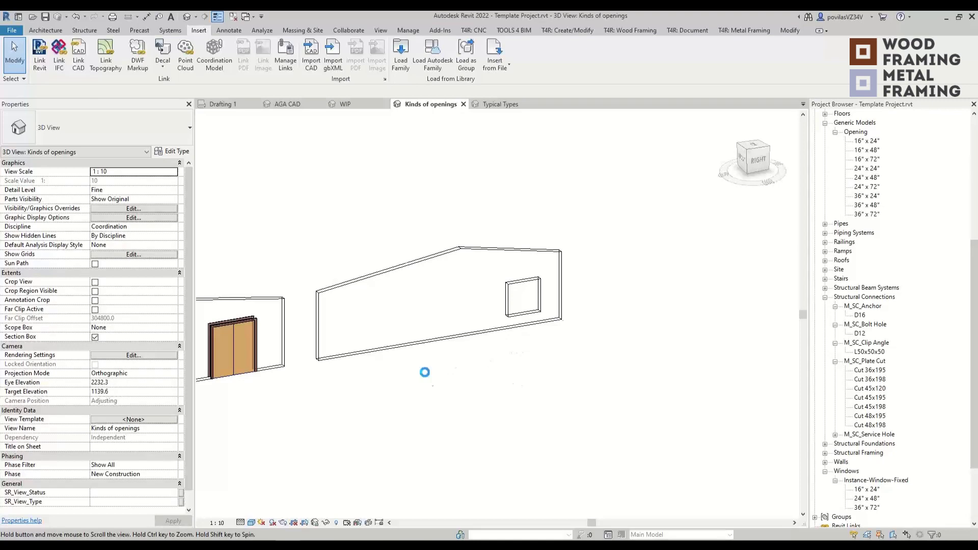
Place a Door-Double-Flush_Panel 68" x 80" door like the original wall's near the low end of the copied wall.
left_click(457, 368)
left_click(385, 65)
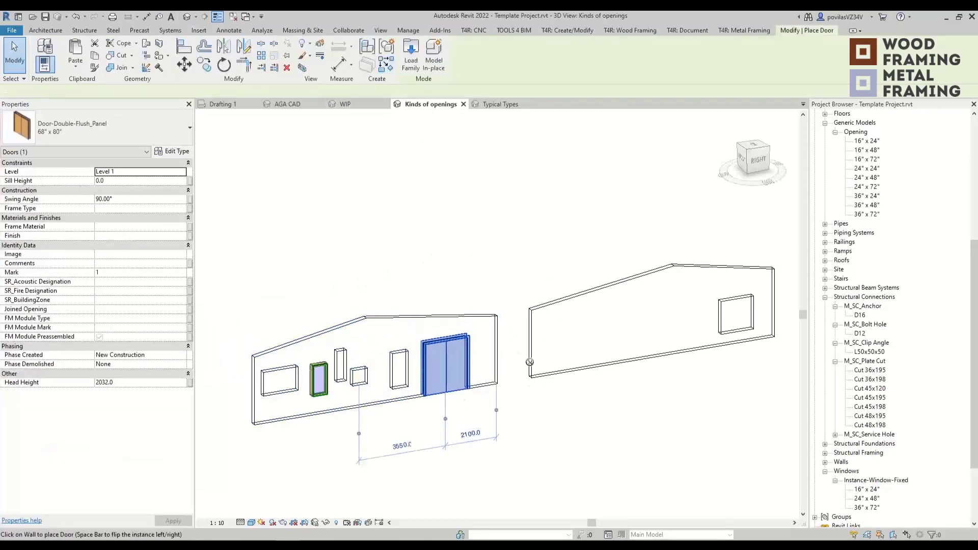
left_click(571, 353)
key("Escape")
Place an Instance-Window-Fixed 24" x 48" window like the original wall's beside the door in the copied wall.
left_click(345, 365)
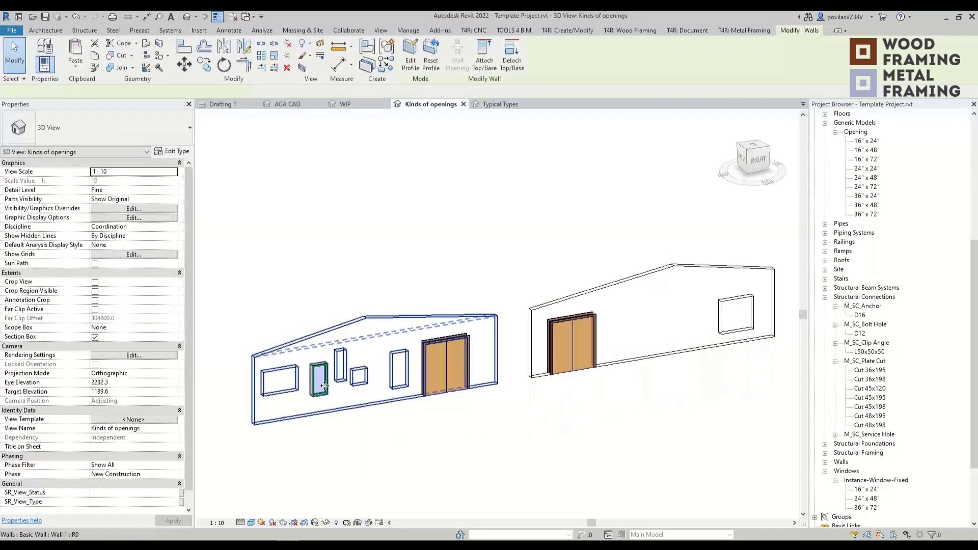
key("Escape")
left_click(318, 380)
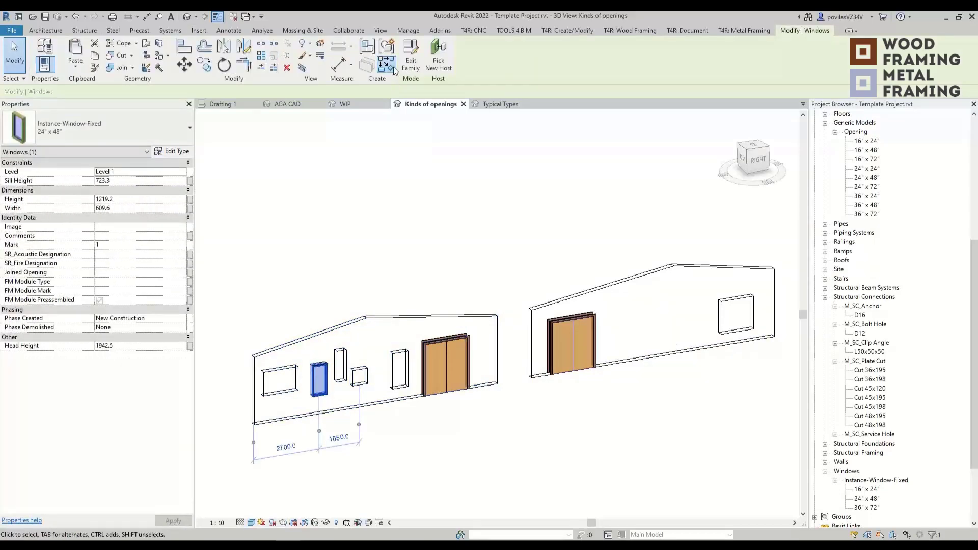
left_click(384, 65)
left_click(617, 342)
key("Escape")
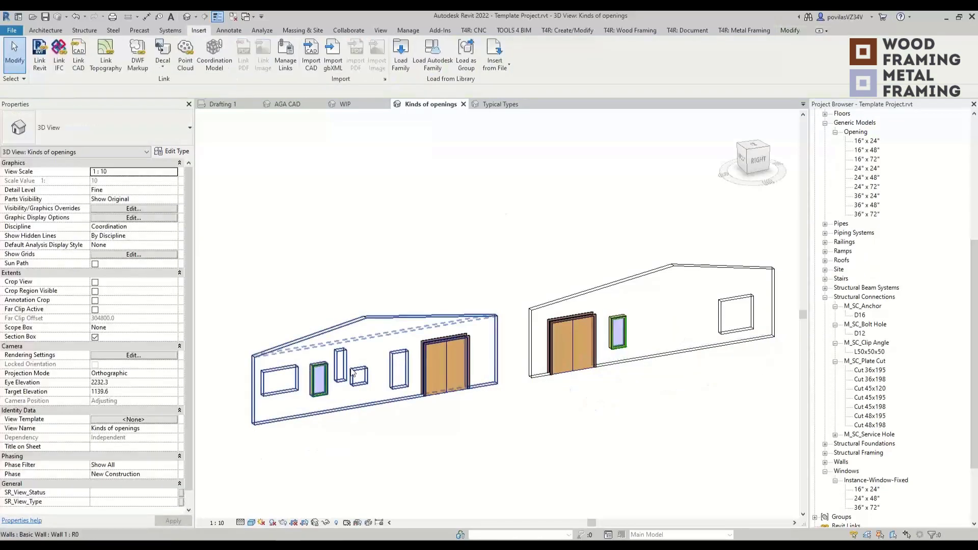
Place a 24" x 24" generic model Opening like the original wall's near the middle of the copied wall.
left_click(357, 376)
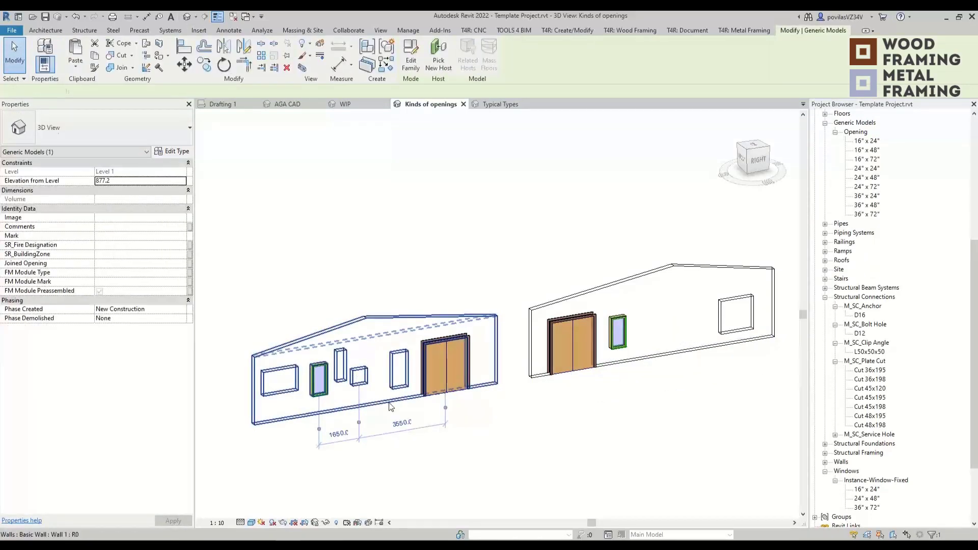
left_click(386, 64)
left_click(661, 324)
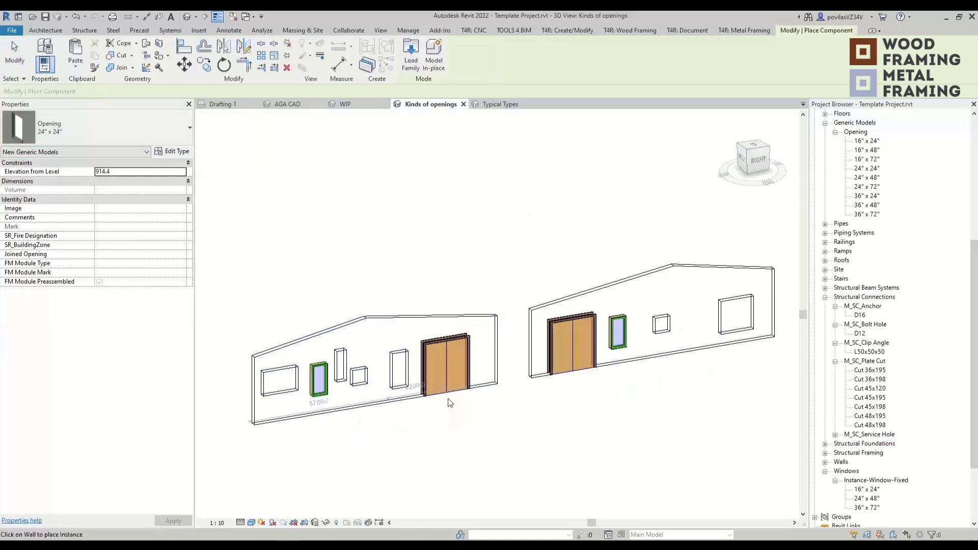
key("Escape")
Inspect the original wall's profile sketch for its openings and leave it without changes.
left_click(482, 375)
left_click(395, 57)
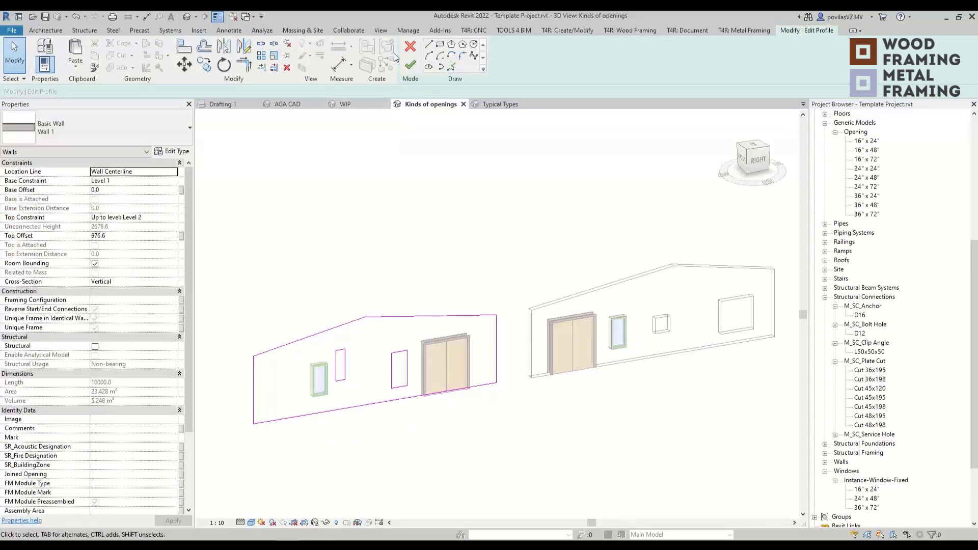
left_click(410, 47)
left_click(322, 412)
key("Escape")
Reset the profile of the copied wall to remove its gable shape and sketched opening.
middle_click_drag(607, 442, 395, 462)
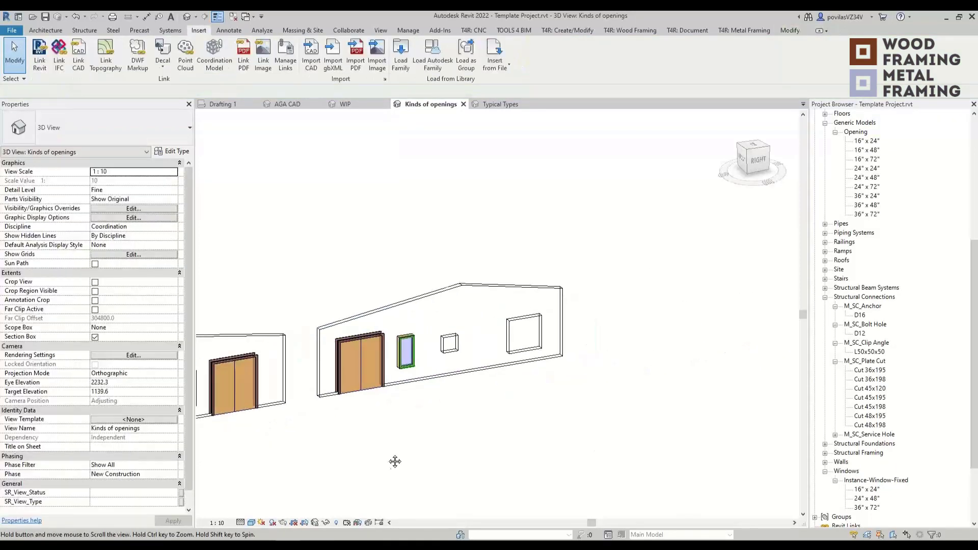
left_click(423, 378)
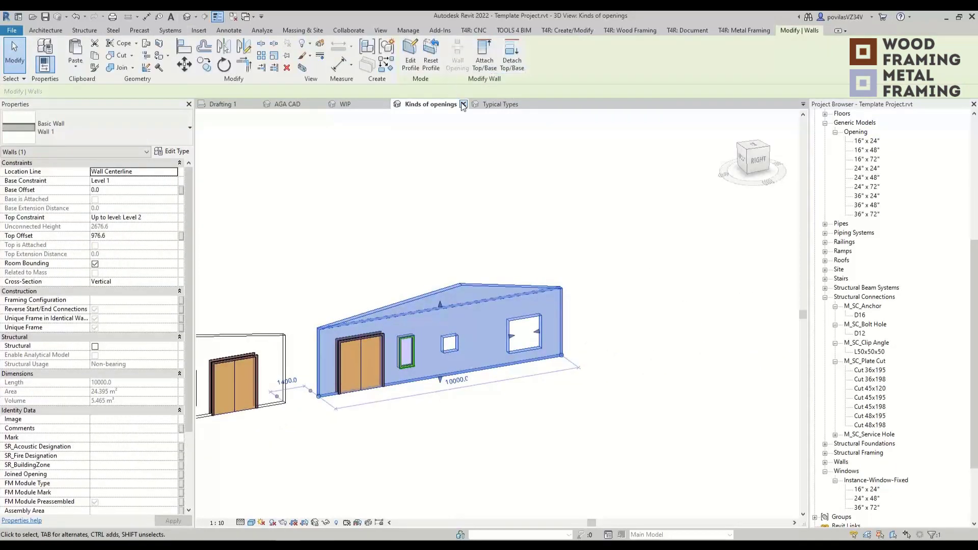
left_click(479, 227)
scroll(479, 282, "down", 1)
left_click(479, 291)
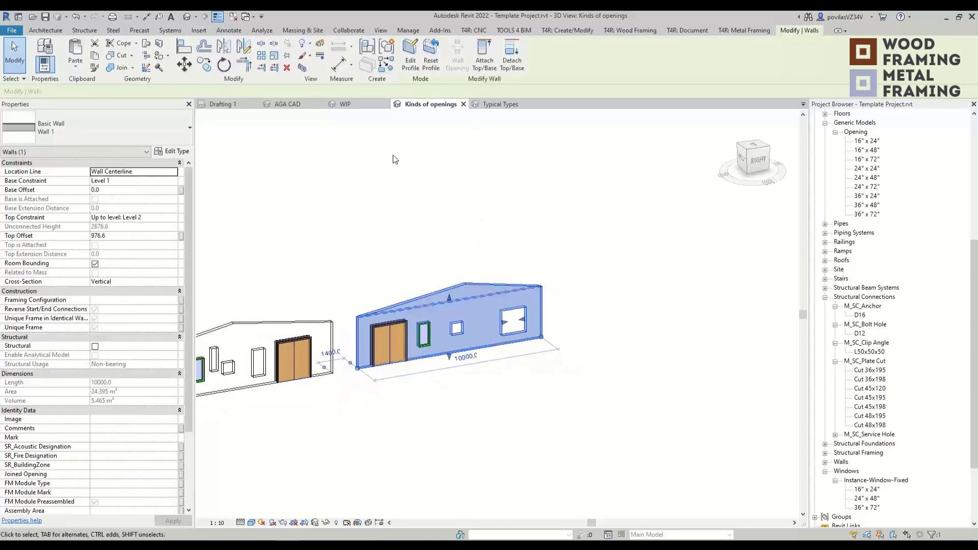
left_click(431, 57)
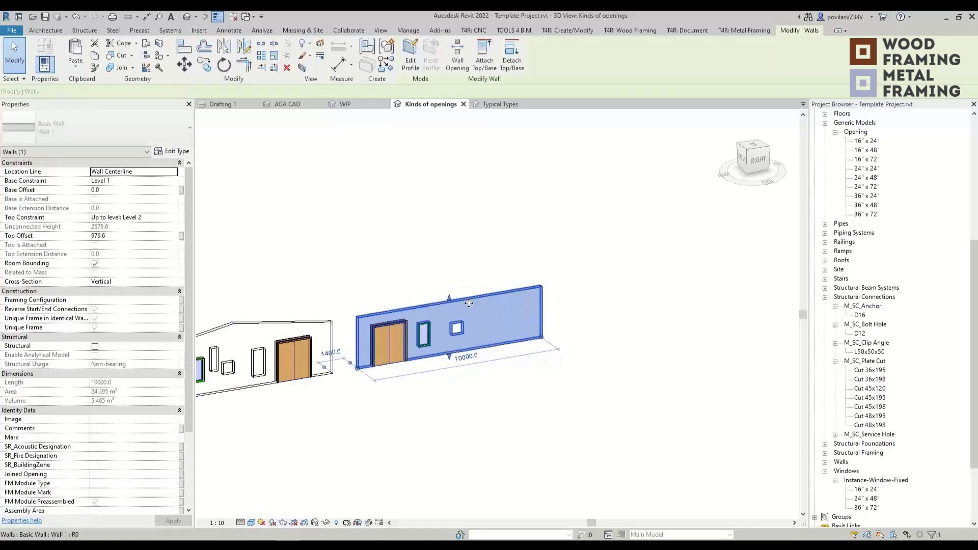
Cut a rectangular wall opening about 1440 by 1230 mm near the far end of the copied wall.
left_click(452, 63)
left_click(525, 306)
left_click(498, 332)
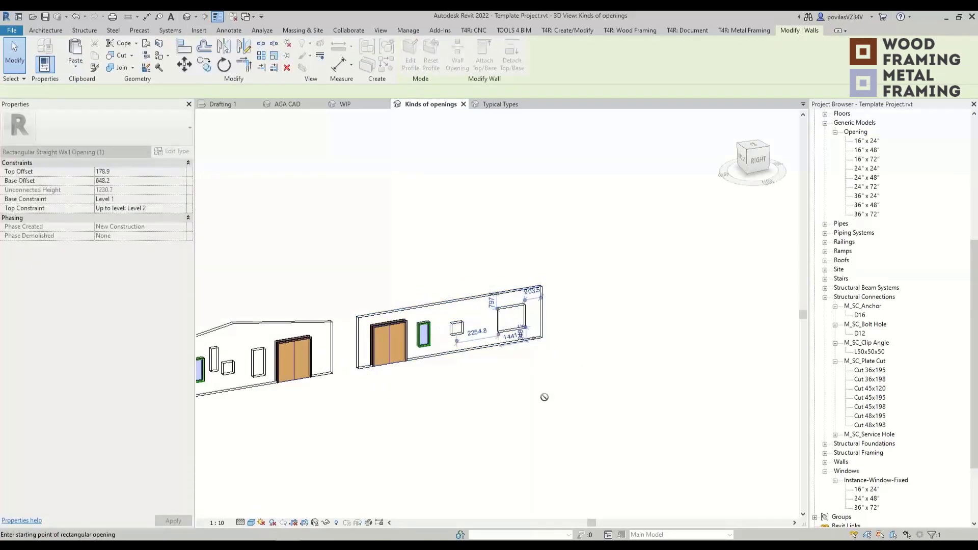
key("Escape")
key("Escape")
Sketch a narrow upright rectangle in the copied wall's profile between the square opening and the wide wall opening.
double_click(484, 331)
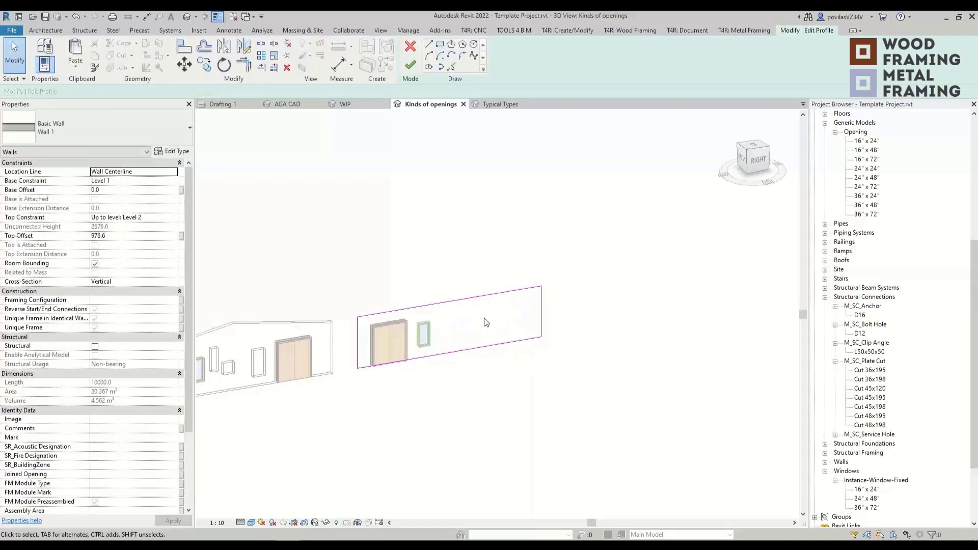
left_click(441, 45)
left_click(478, 308)
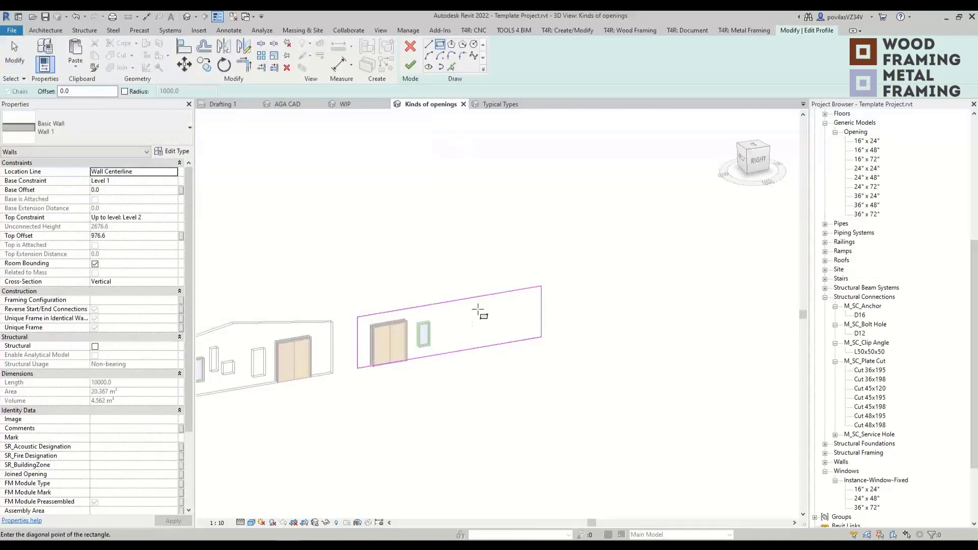
left_click(490, 347)
key("Escape")
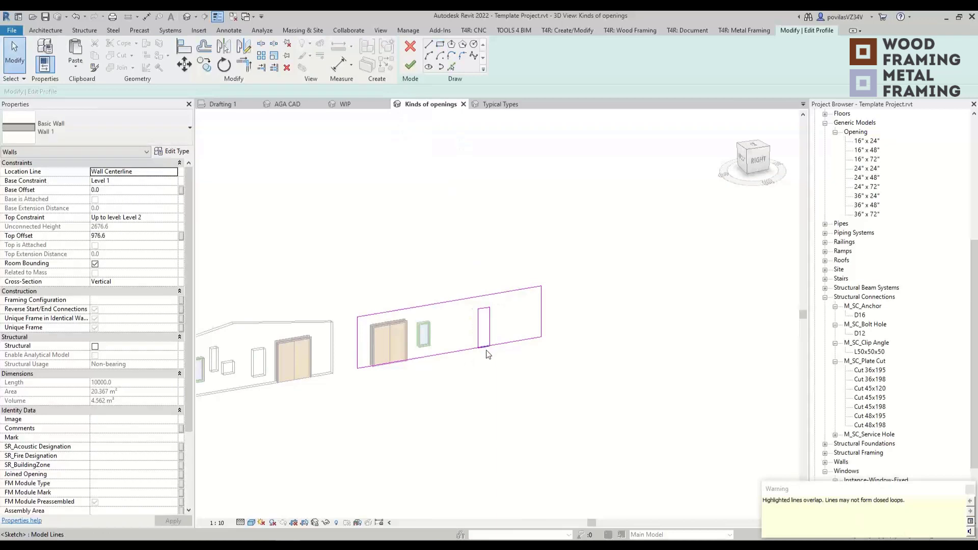
Raise the bottom edge of the sketched rectangle above the wall's base line and finish the profile sketch.
left_click(484, 346)
scroll(485, 346, "up", 3)
left_click_drag(487, 333, 486, 301)
left_click(410, 64)
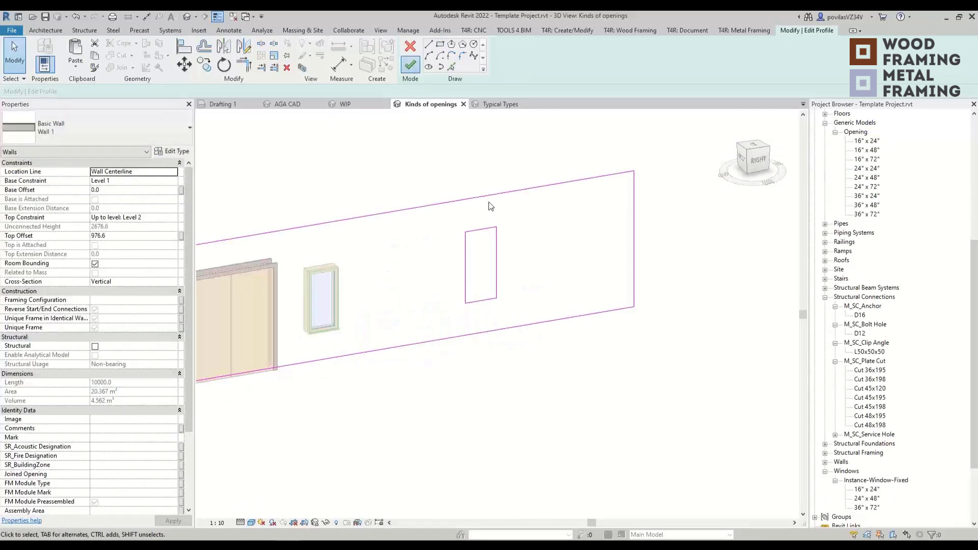
left_click(544, 355)
scroll(544, 358, "down", 3)
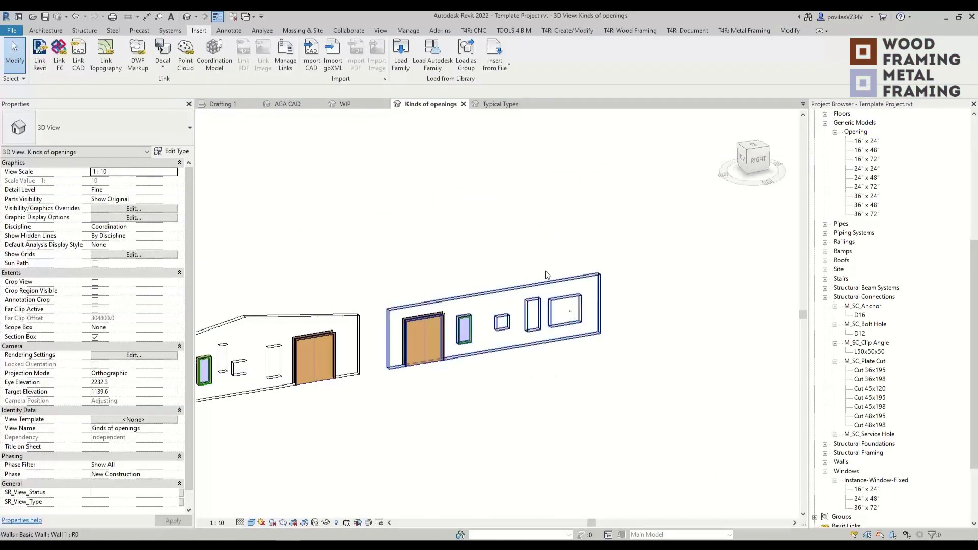
Review the layer structure of the copied wall's type and close its properties without changes.
left_click(591, 350)
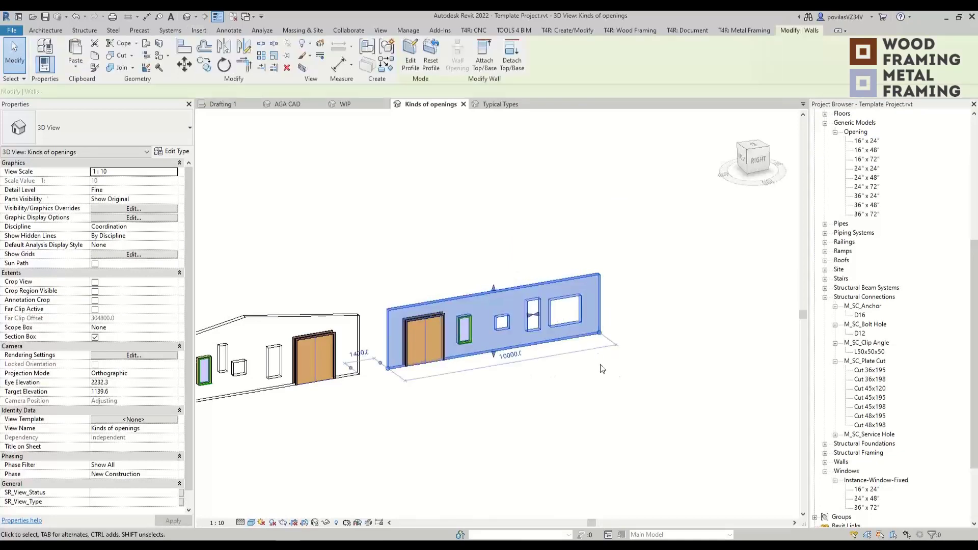
left_click(191, 151)
left_click(331, 179)
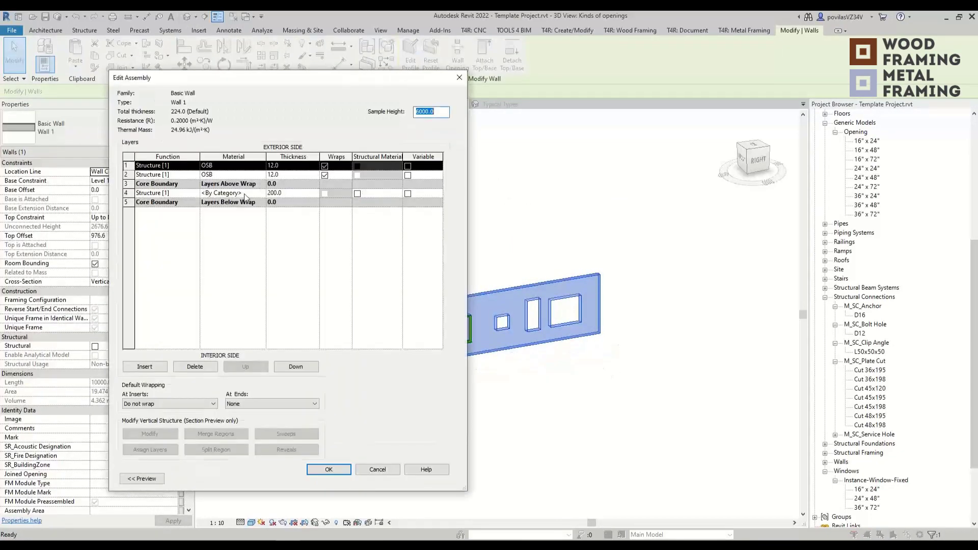
left_click(459, 79)
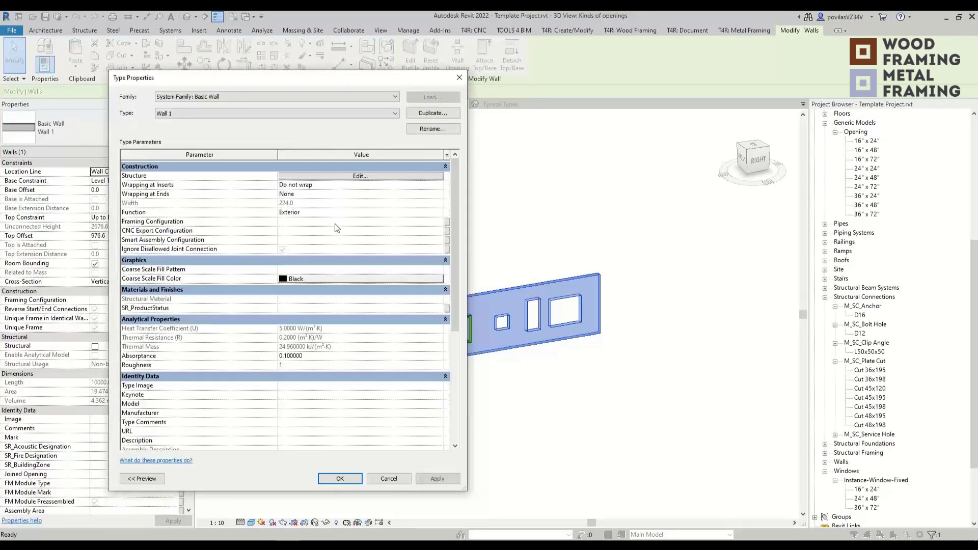
left_click(463, 79)
Float the Wall+ wood framing tools over the view and generate the frame for the copied wall.
left_click(630, 30)
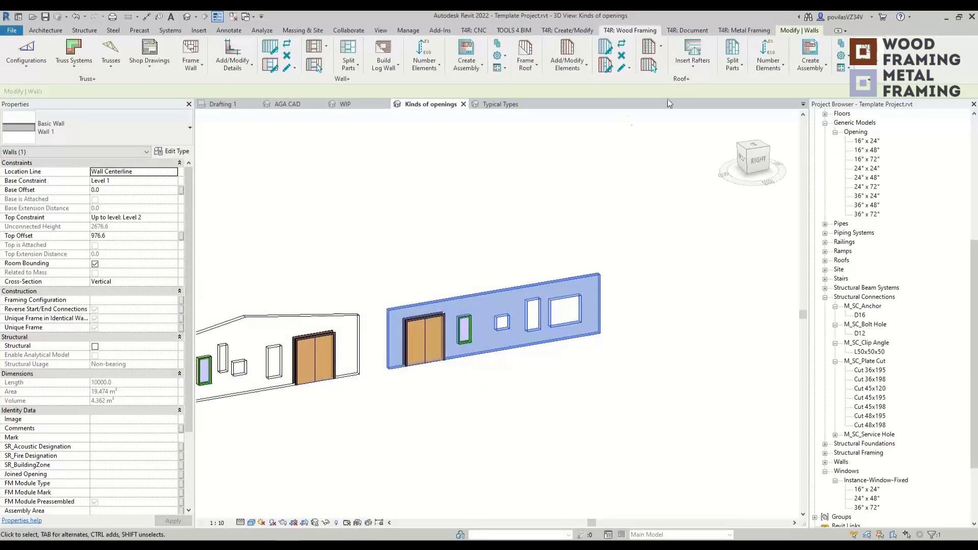
left_click_drag(344, 84, 541, 207)
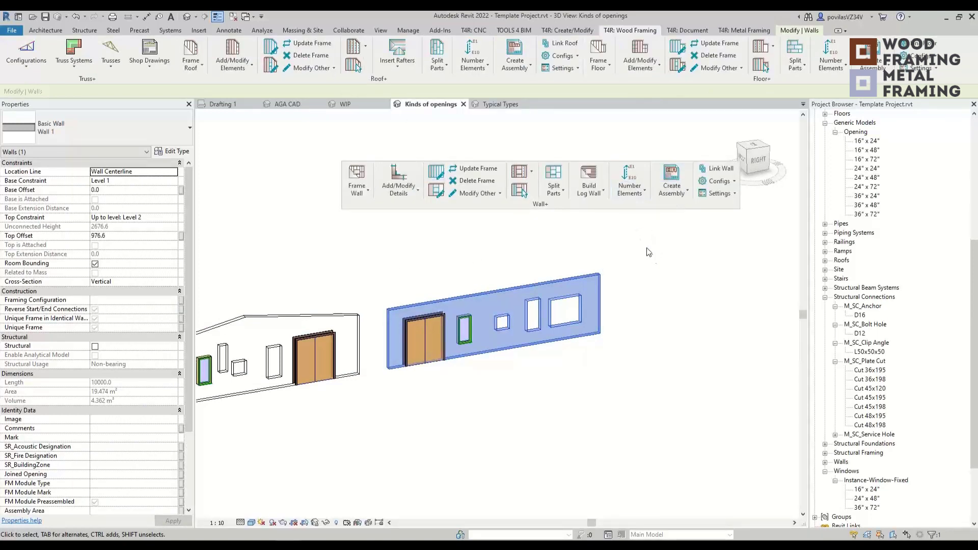
left_click(357, 178)
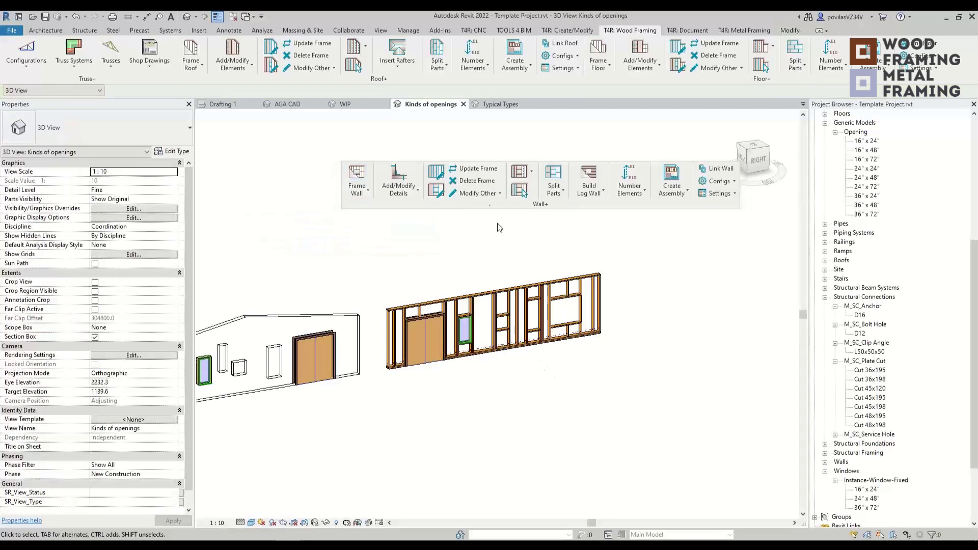
scroll(469, 314, "up", 3)
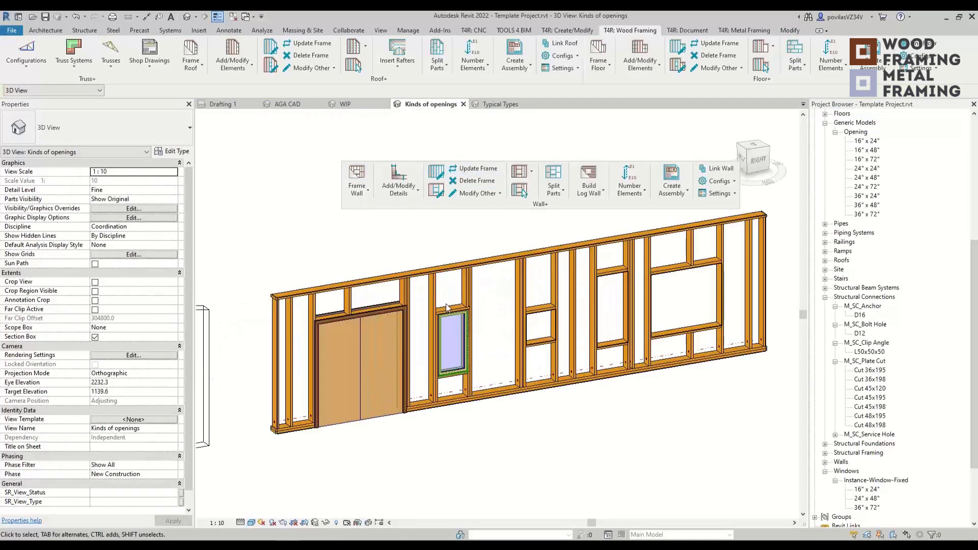
Examine the Opening Framing settings for windows, openings, window-window joins and window-door joins in the wall's framing configuration.
left_click(511, 305)
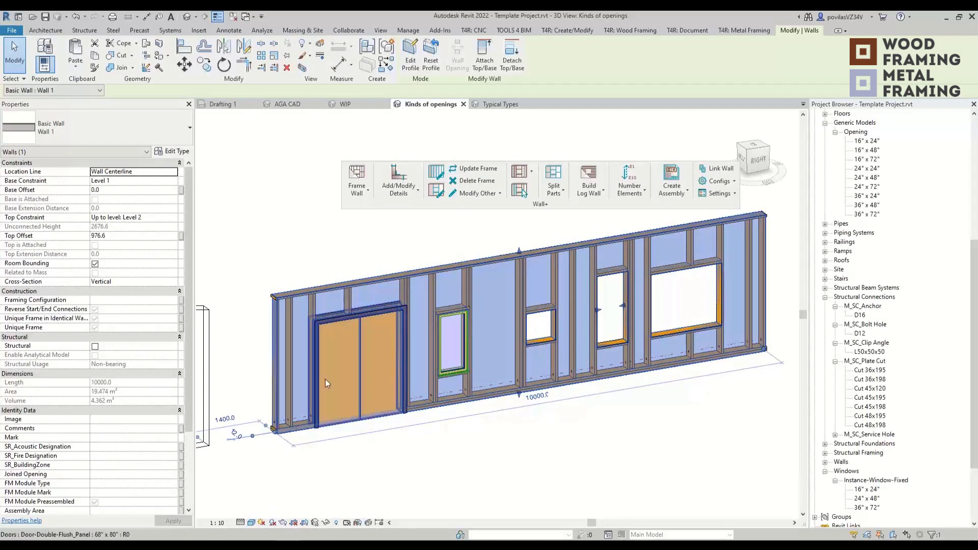
scroll(458, 422, "down", 3)
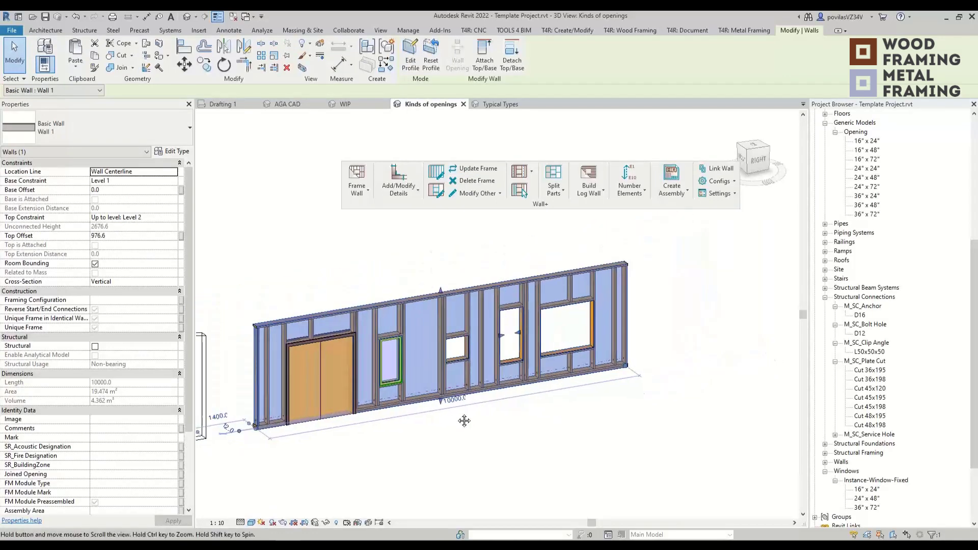
left_click(717, 181)
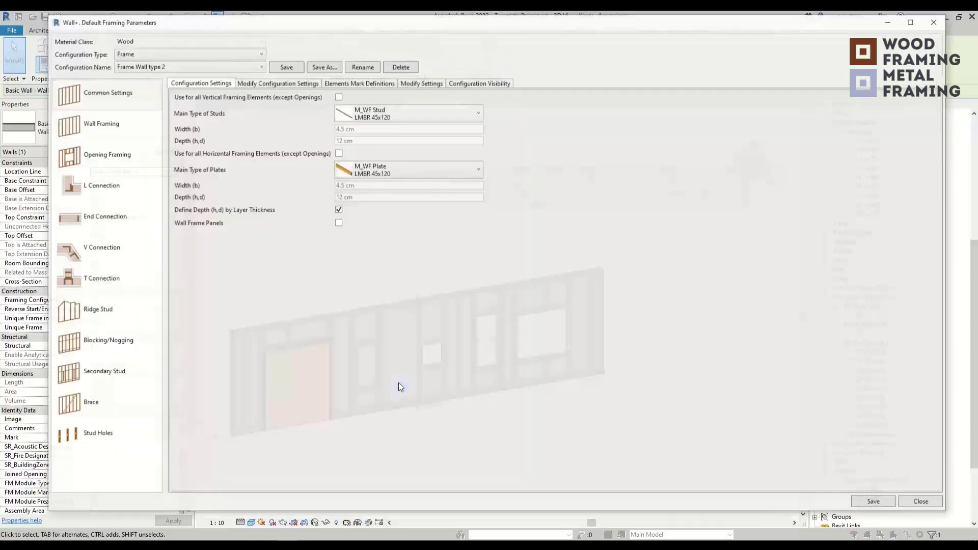
left_click(95, 146)
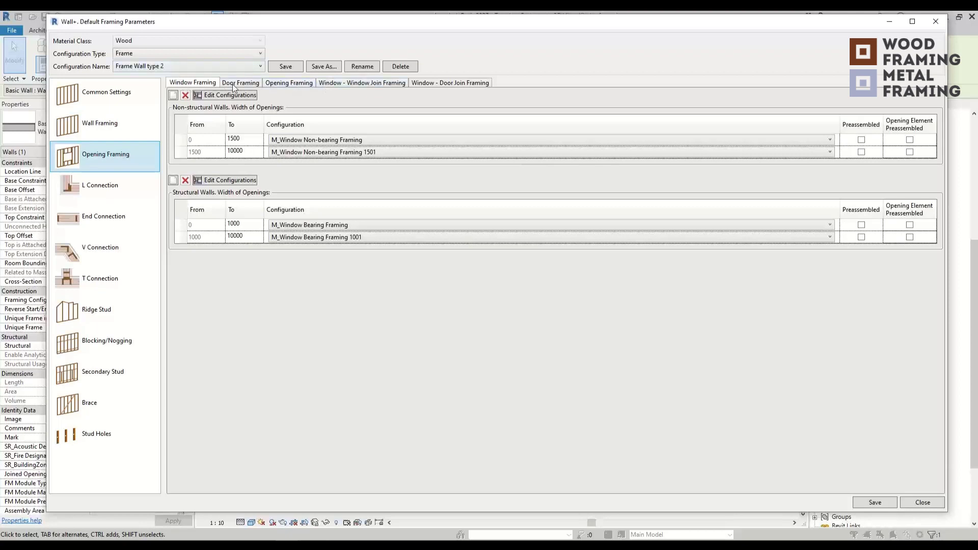
left_click(297, 84)
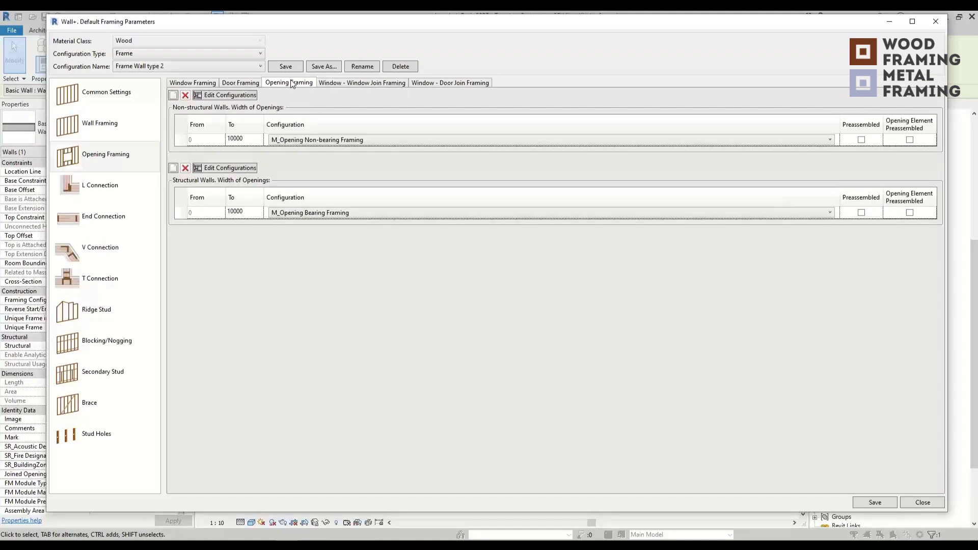
left_click(334, 84)
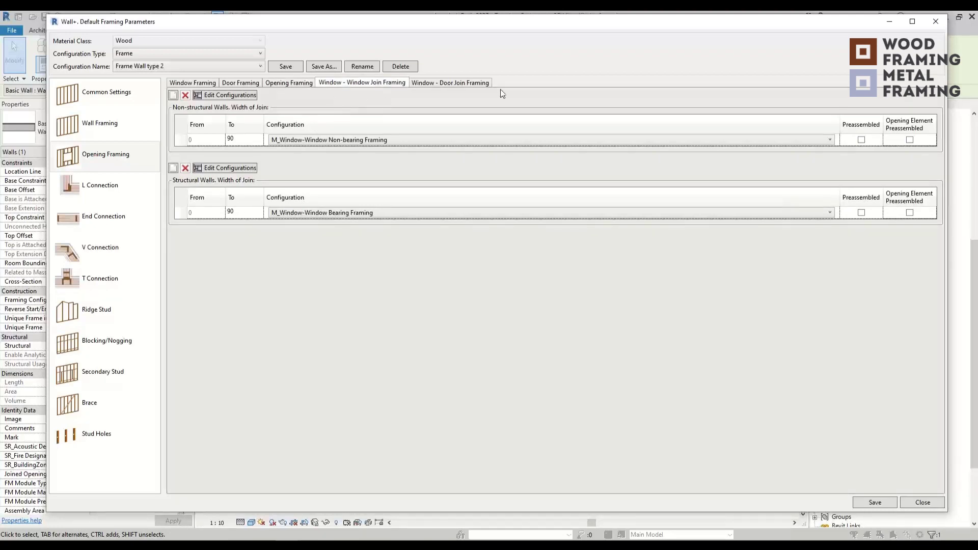
left_click(443, 87)
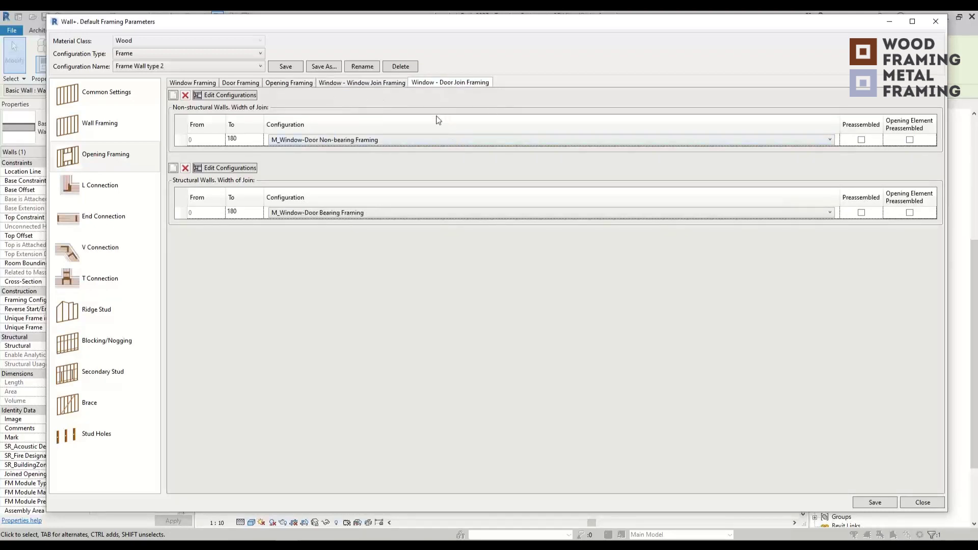
For window-window joins in non-structural walls, set the first width range's limit to 100 and add a second range up to 200.
left_click(375, 85)
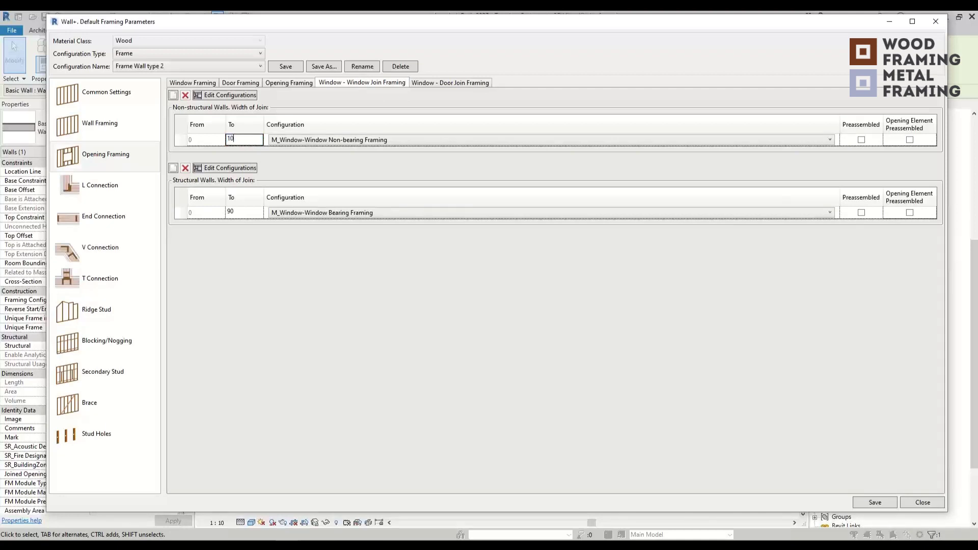
key("Return")
left_click(174, 95)
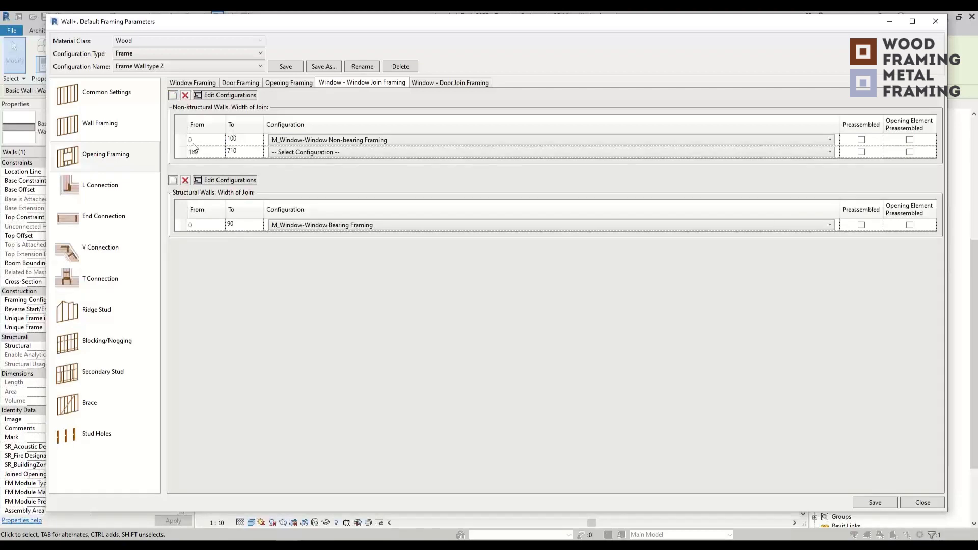
left_click(262, 141)
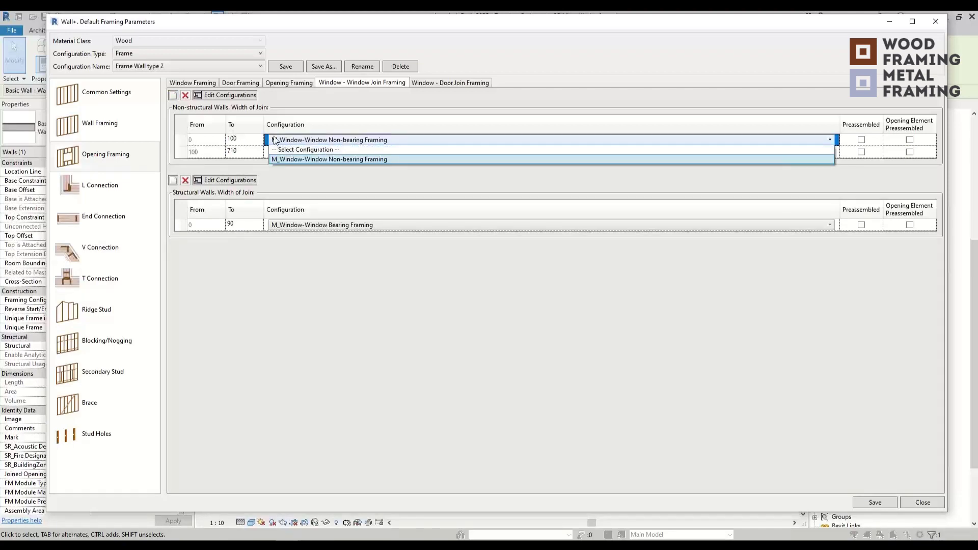
left_click(301, 160)
left_click(244, 151)
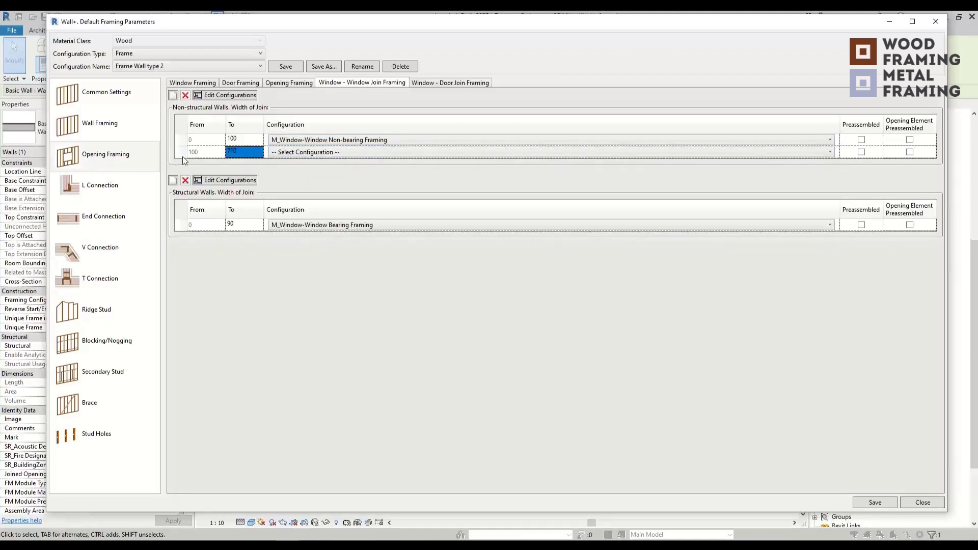
type("200")
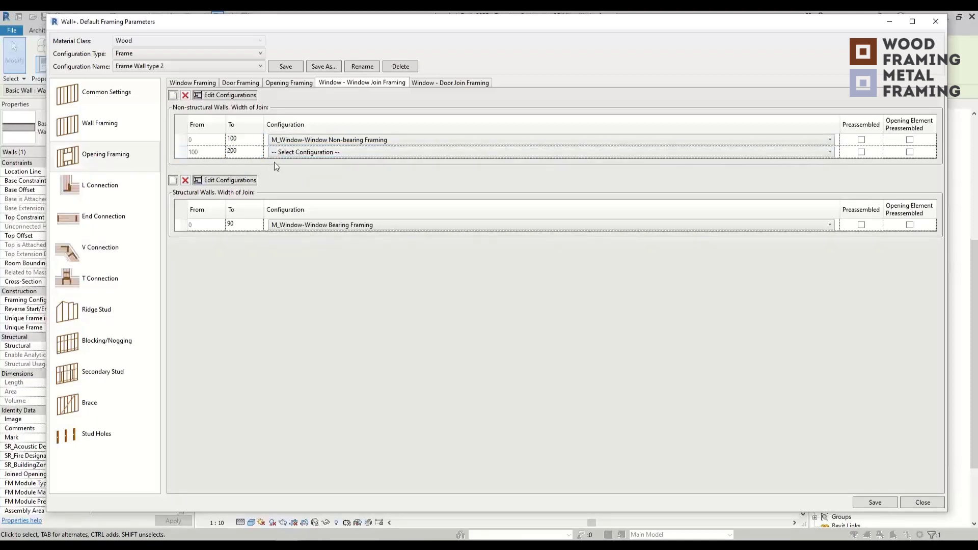
Save a copy of the non-structural window-window join configuration as "M_Window-Window Non-bearing Framing 2" and assign it to the 100 to 200 width range.
left_click(278, 154)
left_click(289, 179)
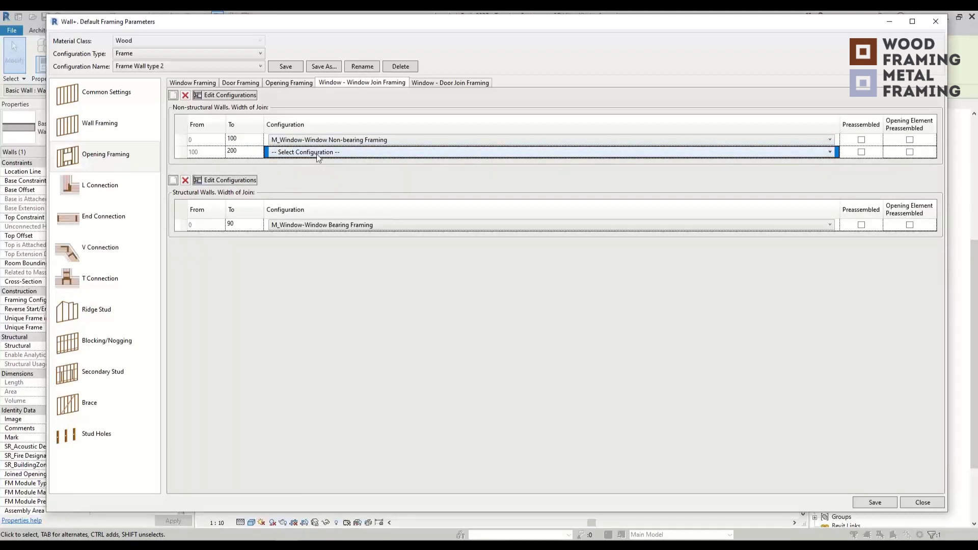
left_click(248, 96)
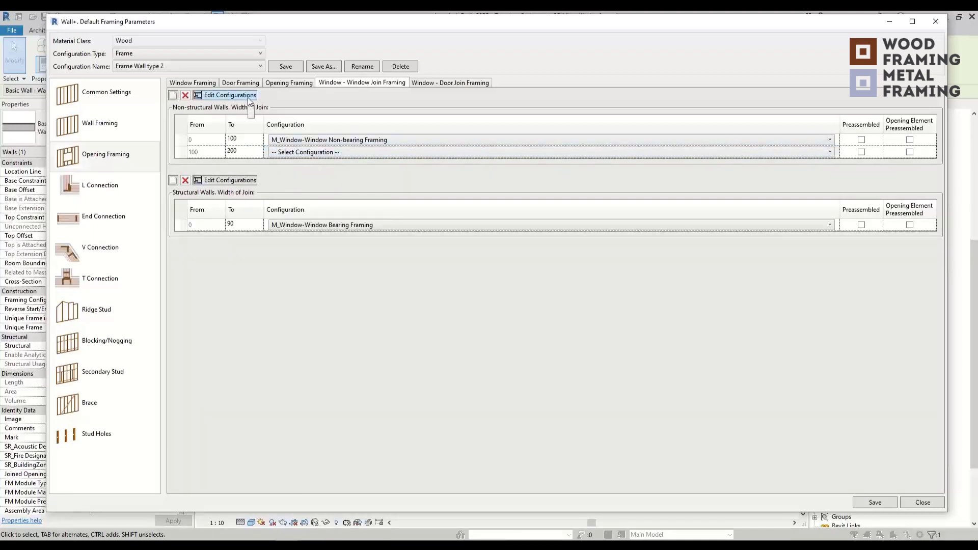
left_click(387, 101)
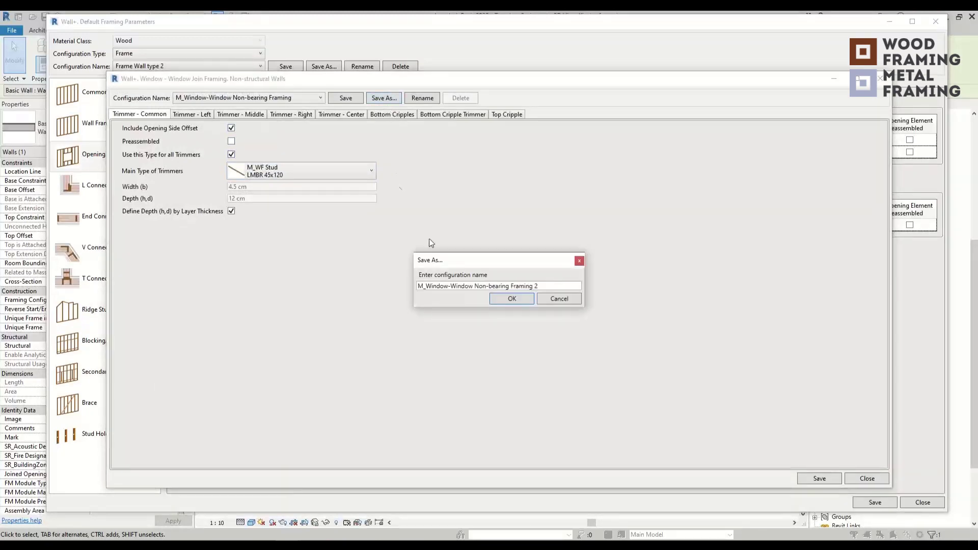
key("Return")
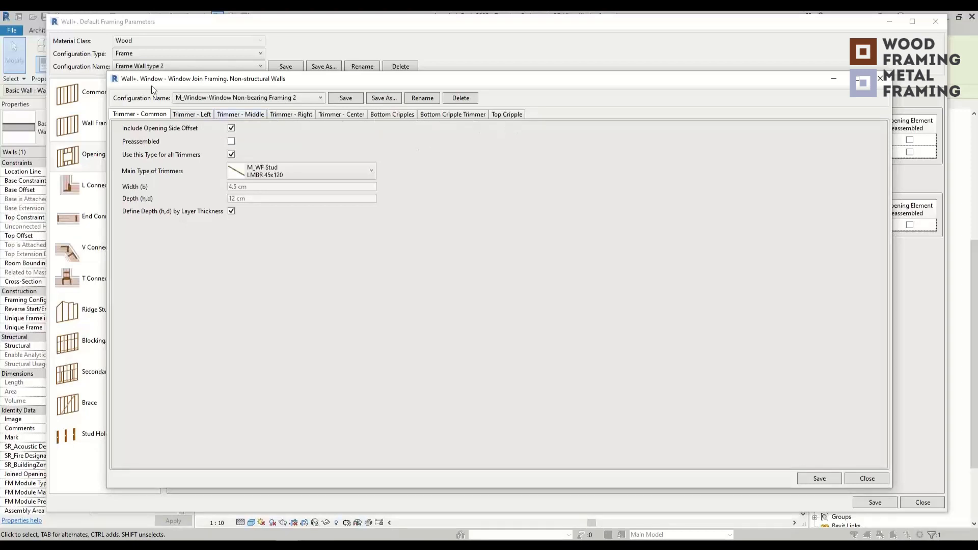
left_click(808, 481)
left_click(286, 148)
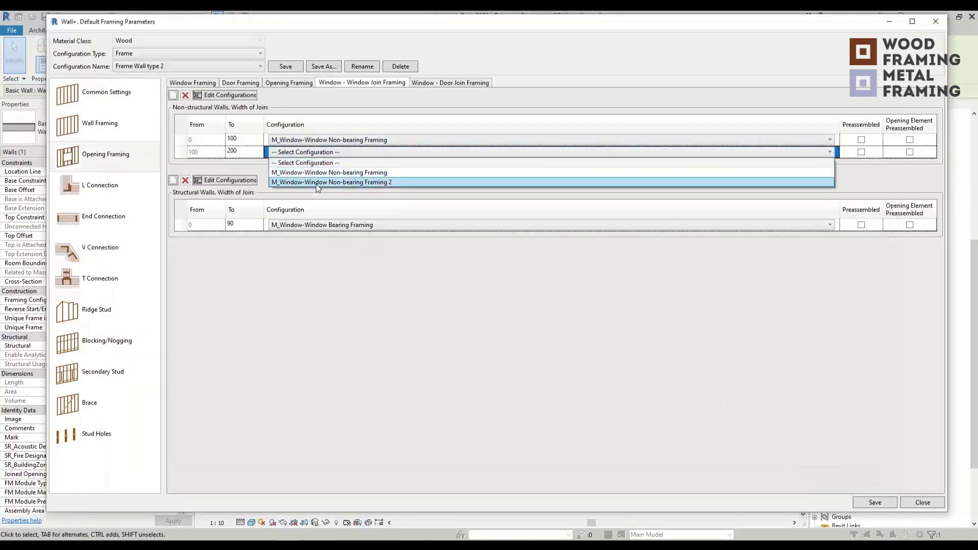
left_click(316, 184)
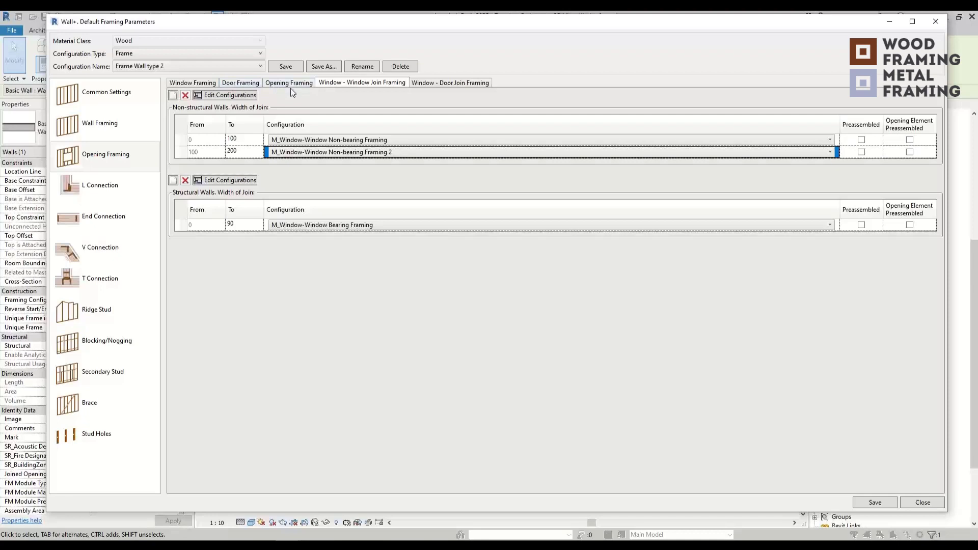
Review the window framing width ranges and their configurations for non-structural walls, and close the framing parameters.
left_click(191, 82)
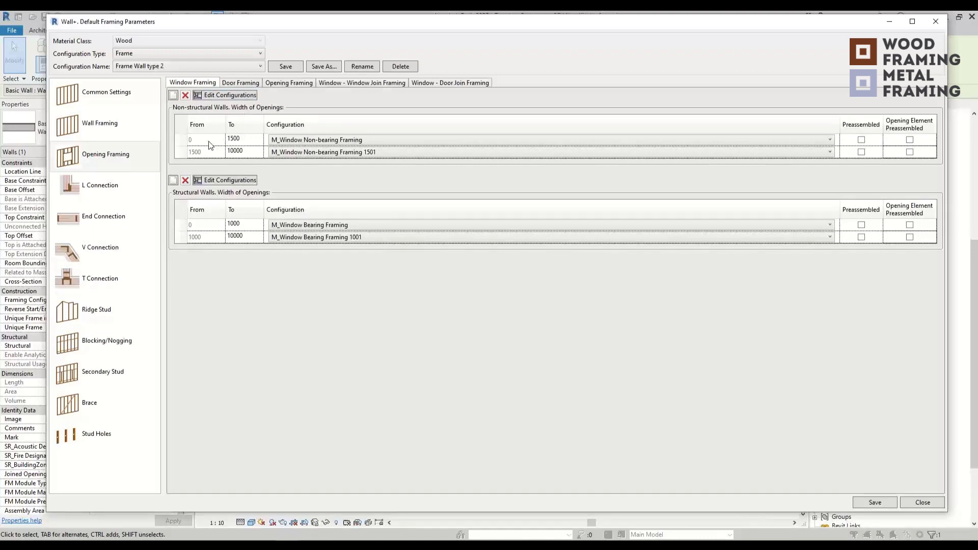
left_click(248, 141)
left_click(287, 139)
left_click(397, 42)
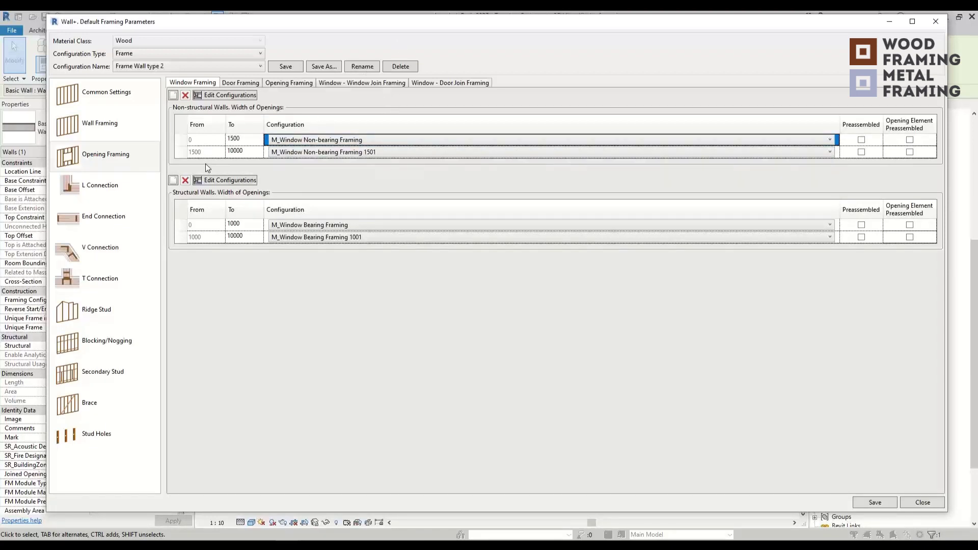
left_click(253, 155)
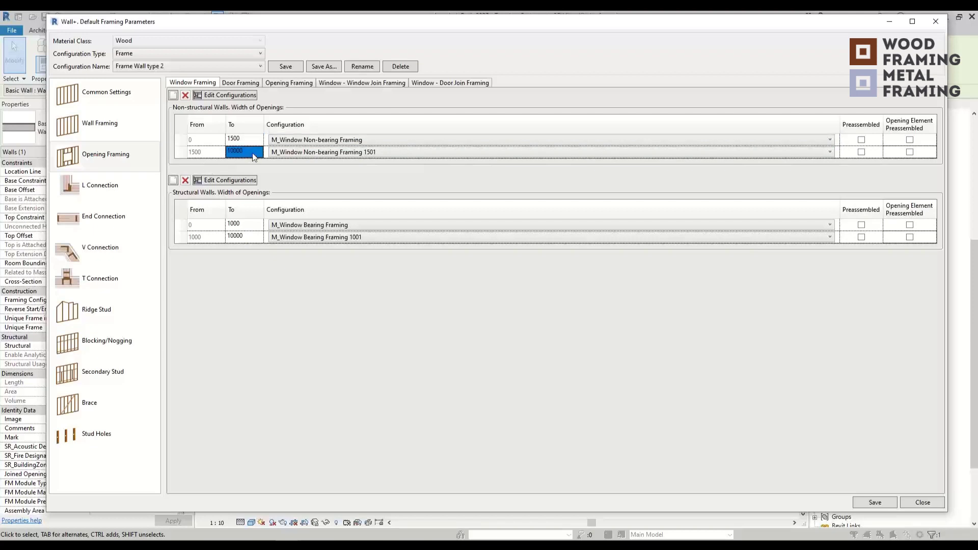
left_click(253, 154)
left_click(936, 22)
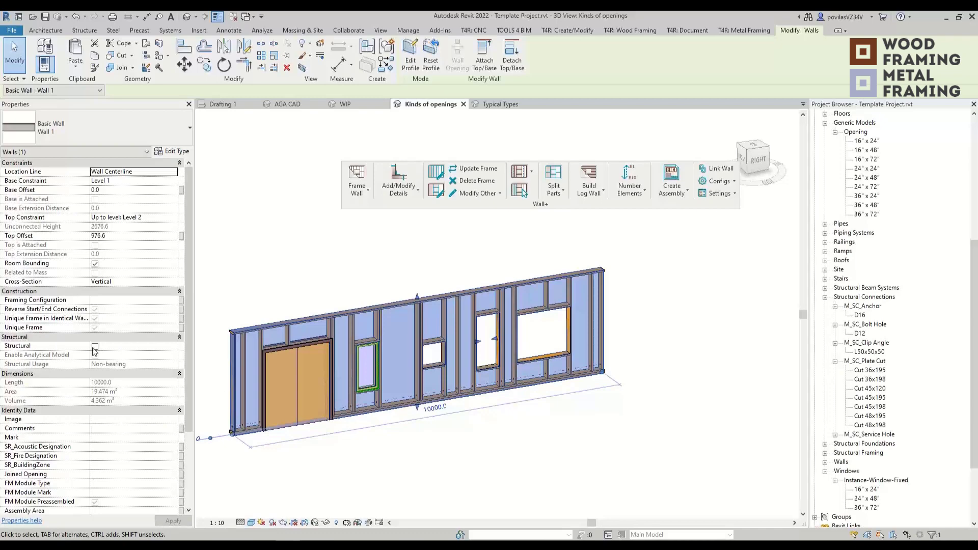
Try to add two more window width ranges for non-structural walls in the wall's opening framing configuration.
left_click(720, 182)
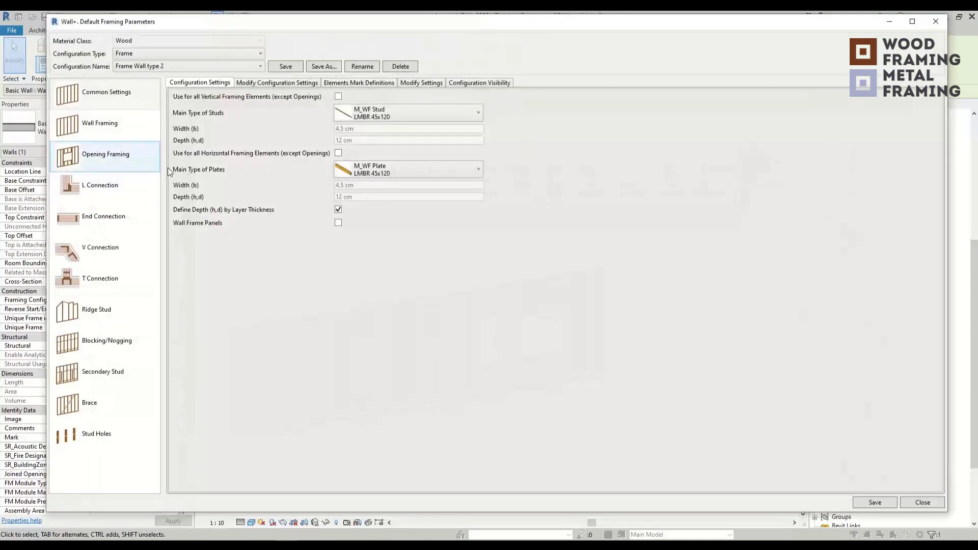
left_click(151, 162)
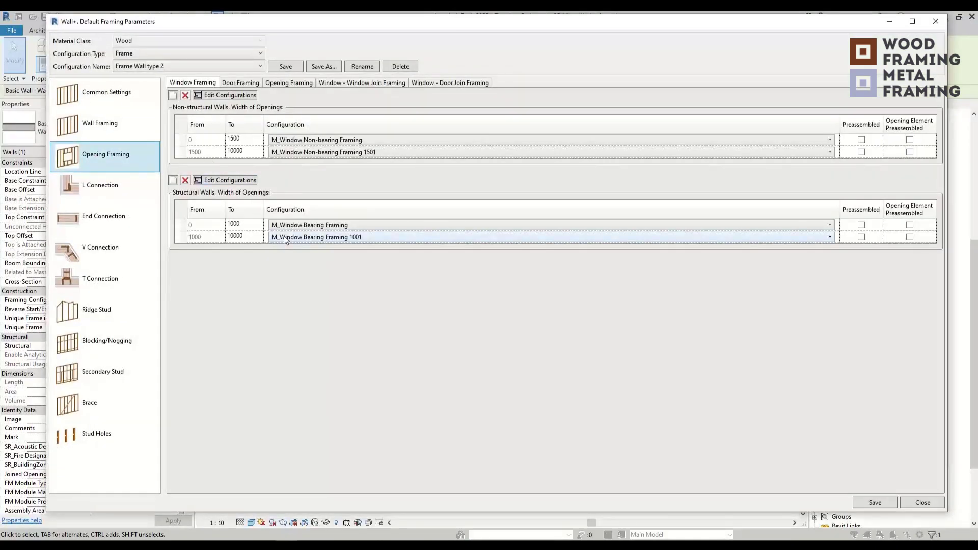
left_click(173, 94)
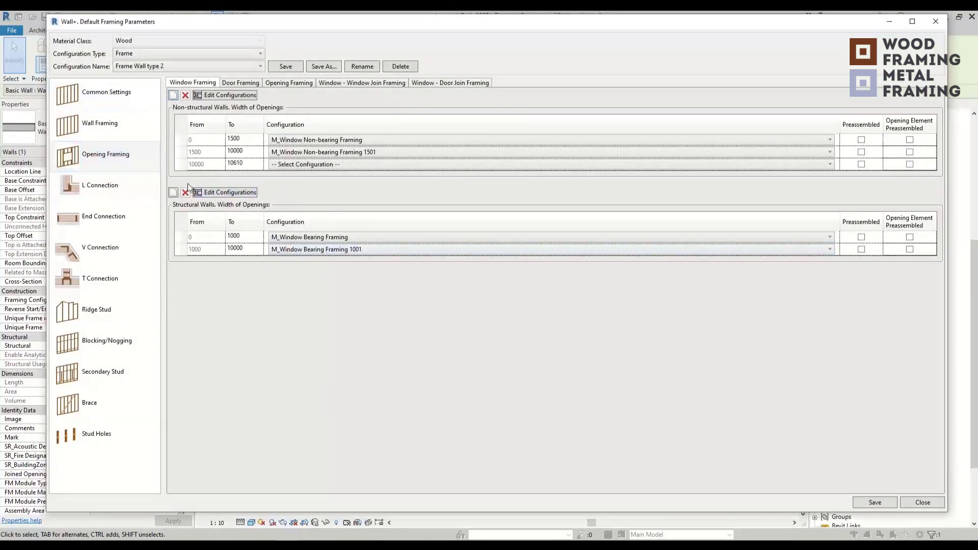
left_click(173, 95)
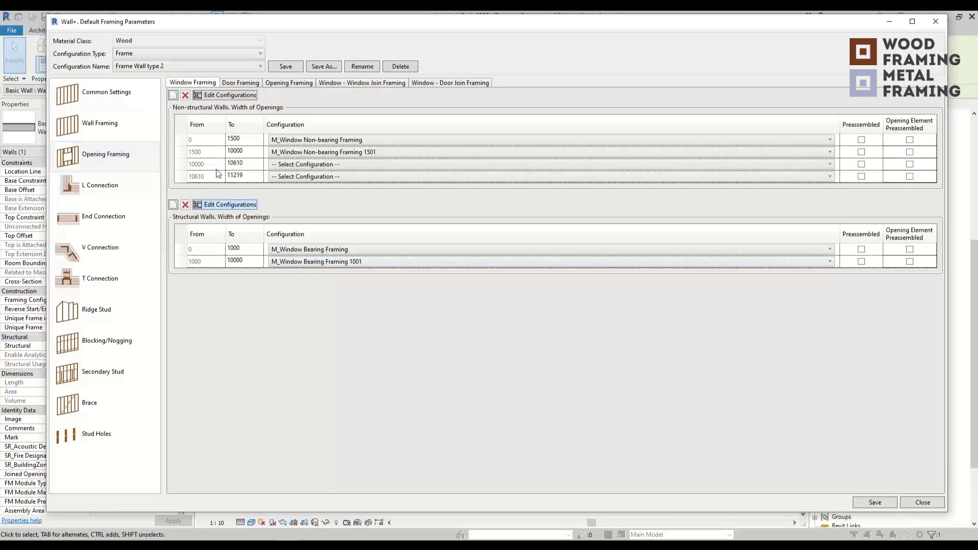
Examine the non-bearing door framing configuration, close the framing parameters without saving and clear the wall selection.
left_click(235, 83)
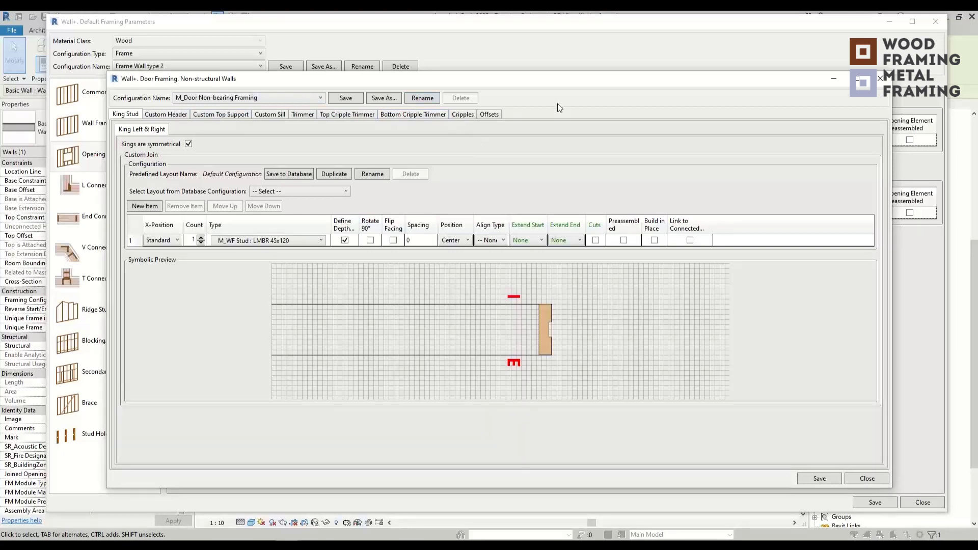
left_click(880, 78)
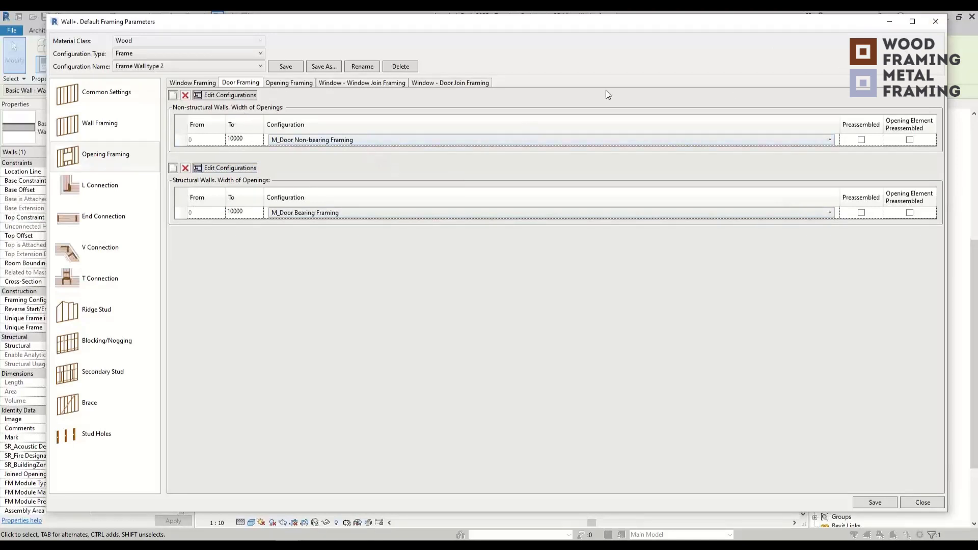
left_click(934, 22)
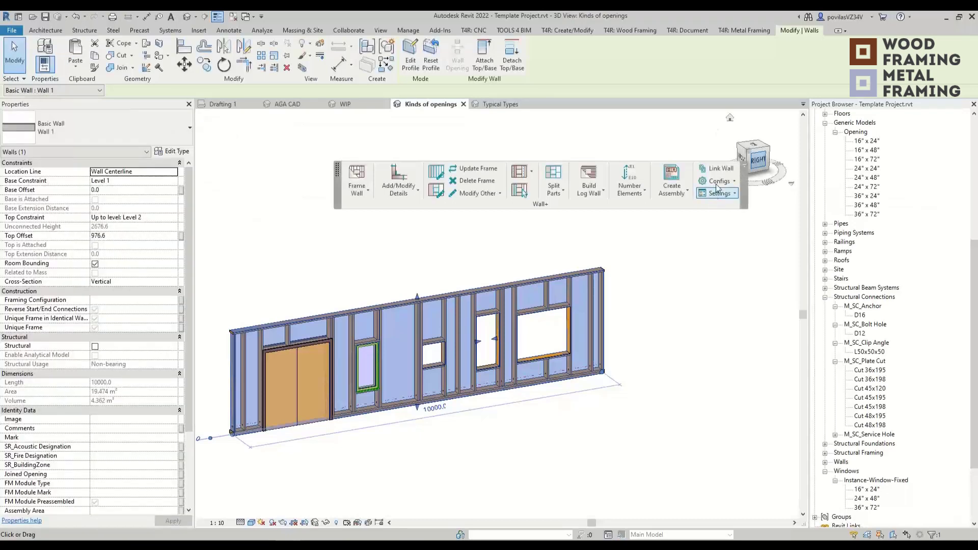
left_click(716, 181)
left_click(645, 240)
left_click(644, 240)
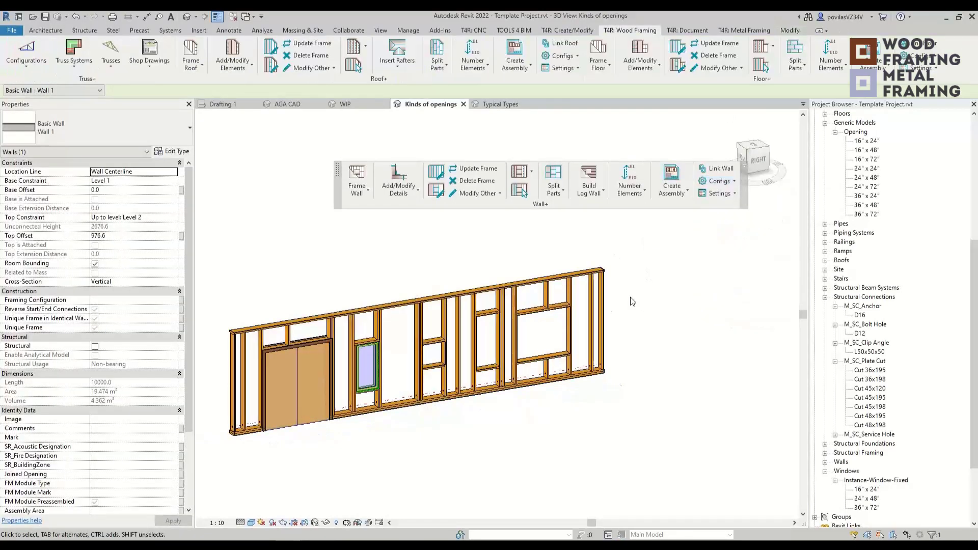
In the small 24" x 24" opening's own framing settings, set the trimmer count to 2 and the trimmer type to Bottom Plate to Top Plate.
middle_click_drag(559, 373, 439, 411, "shift")
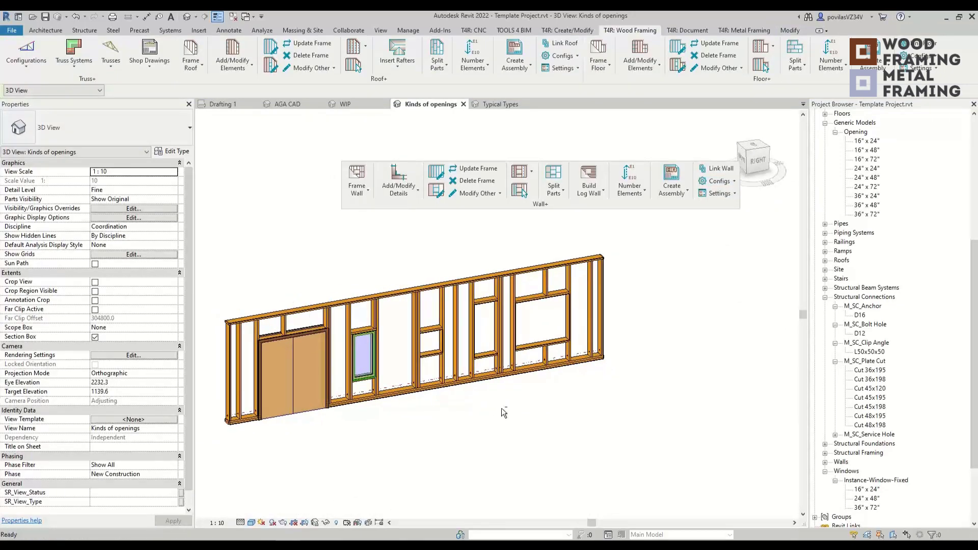
left_click(436, 190)
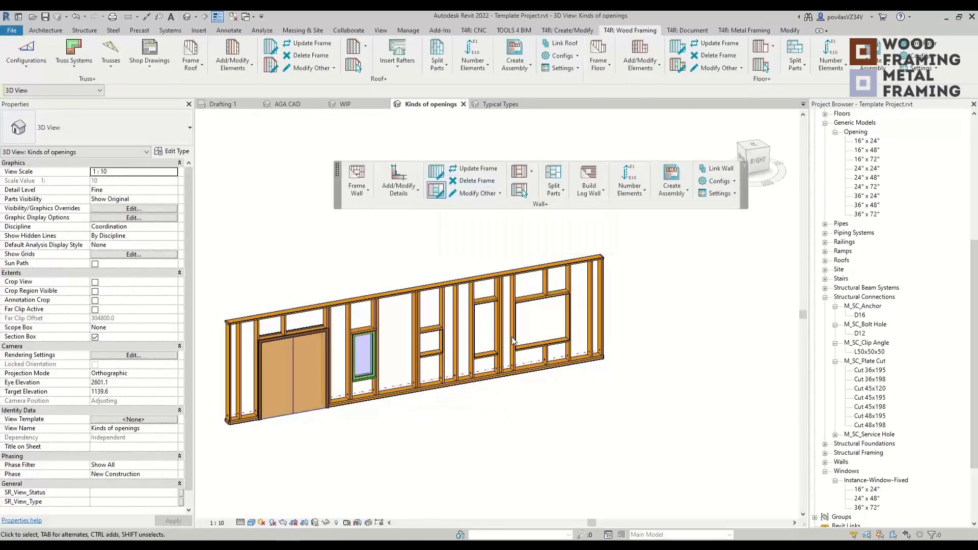
left_click(523, 311)
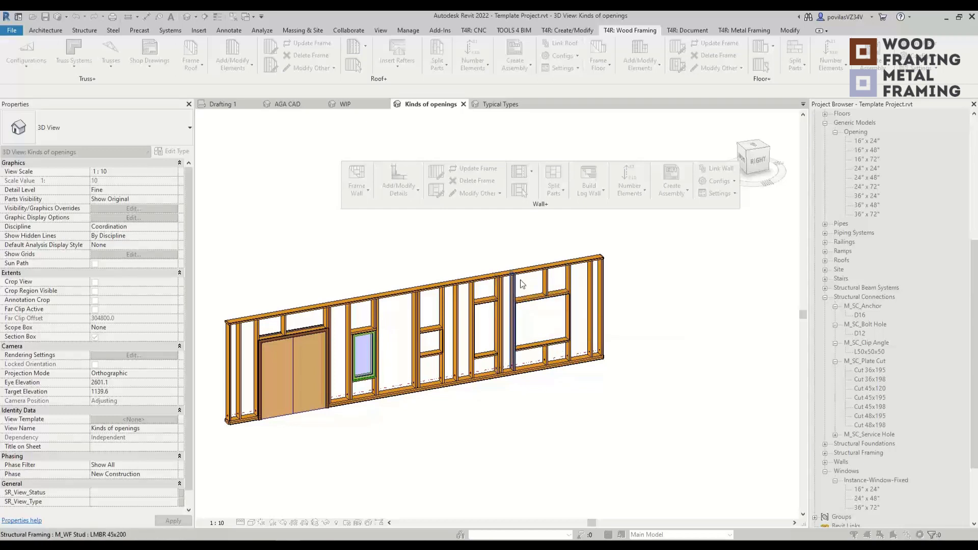
left_click(430, 341)
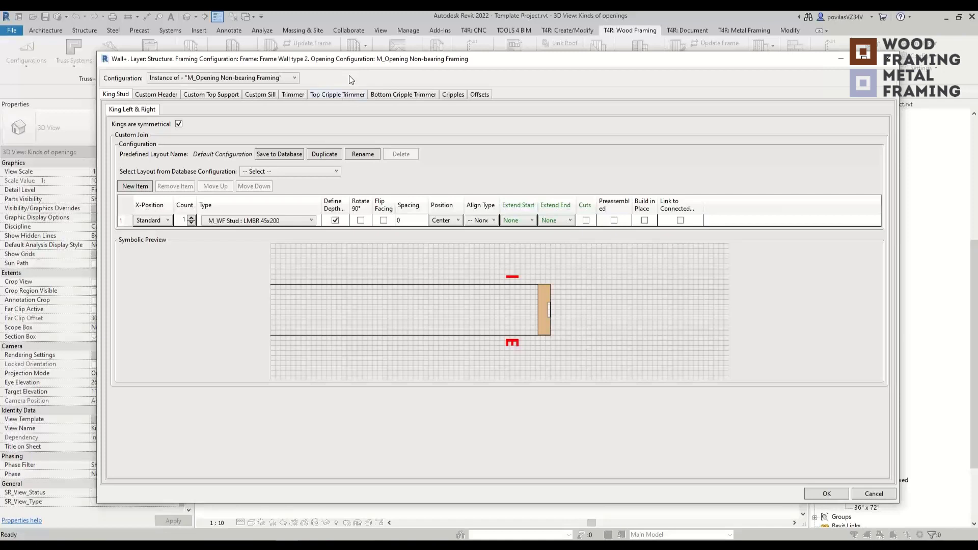
left_click_drag(351, 68, 368, 426)
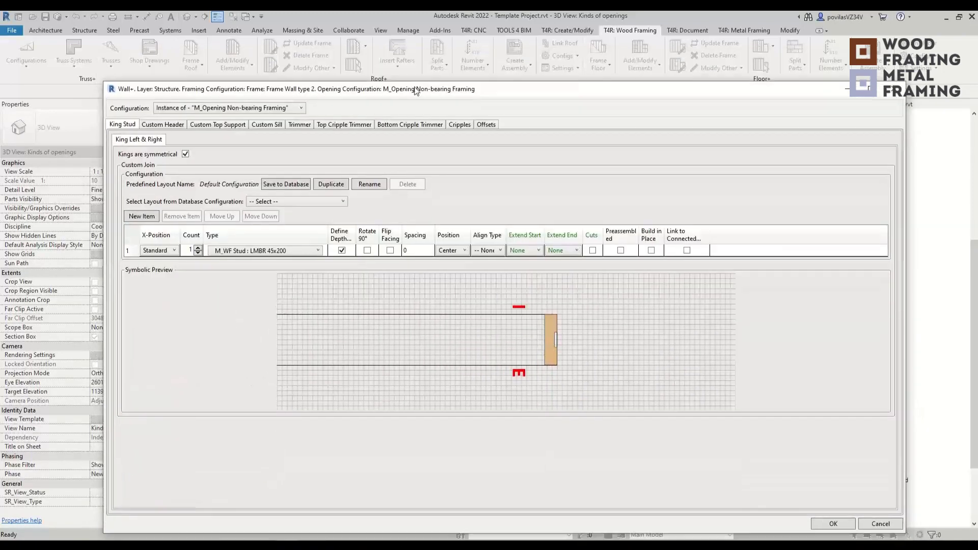
left_click_drag(357, 87, 377, 488)
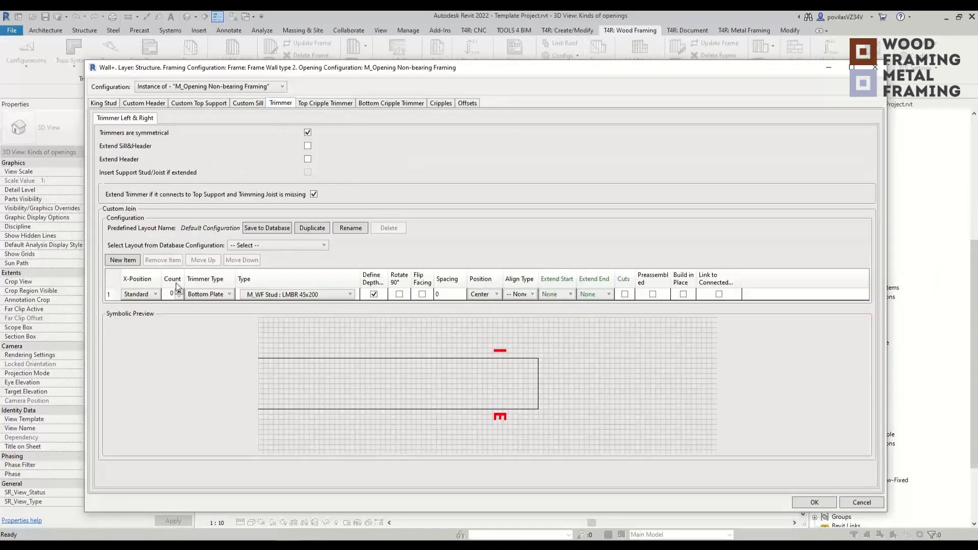
left_click(176, 293)
left_click(179, 292)
left_click(179, 292)
left_click(219, 294)
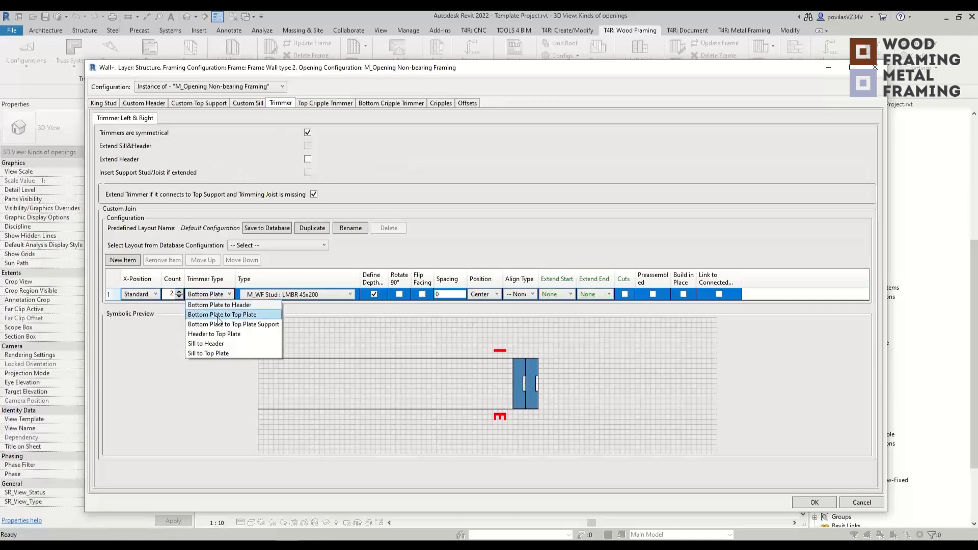
left_click(223, 316)
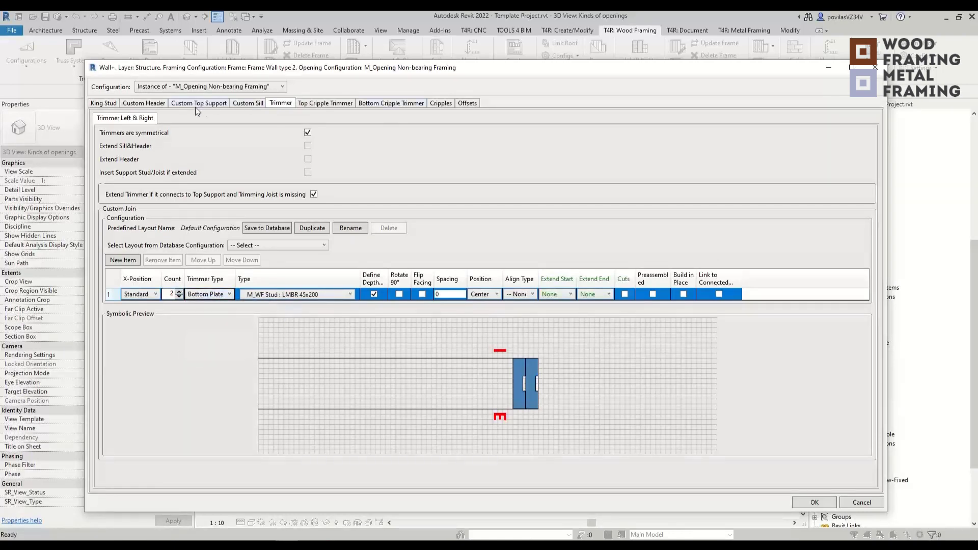
Add a second header item to the opening, rotate it 90°, set its position to Internal and apply the framing changes.
left_click(143, 103)
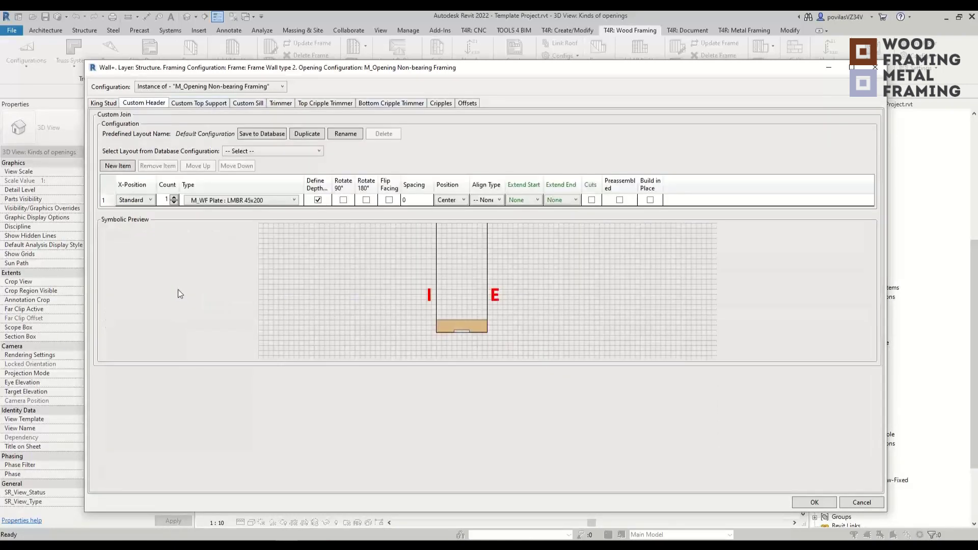
left_click(118, 165)
left_click(343, 212)
left_click(451, 212)
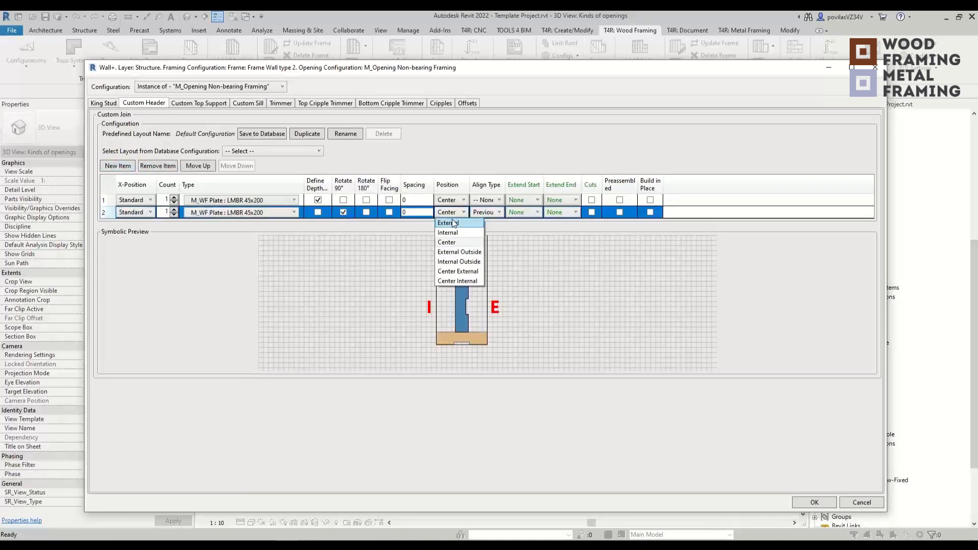
left_click(457, 233)
left_click(815, 503)
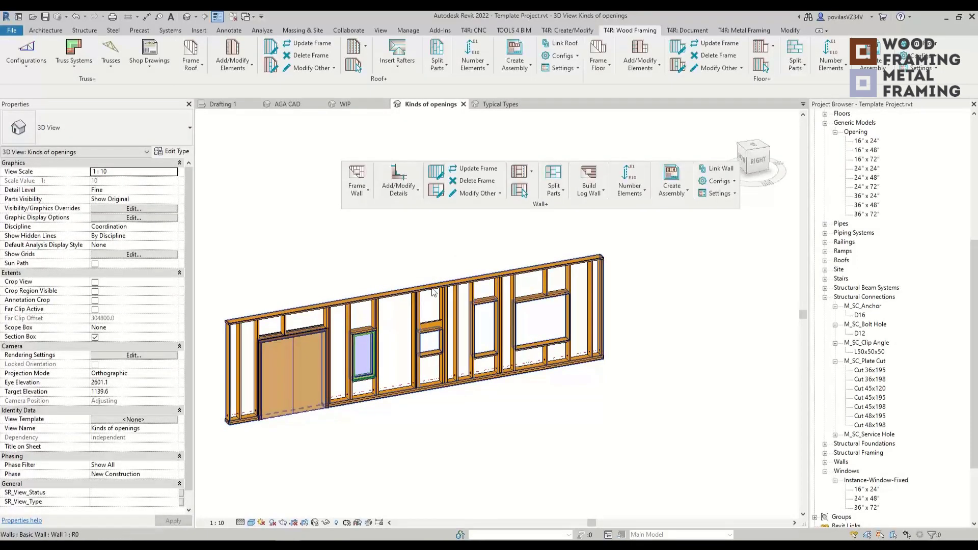
Delete the double door and the 24" x 48" window from the framed wall.
scroll(433, 343, "up", 5)
scroll(448, 333, "down", 5)
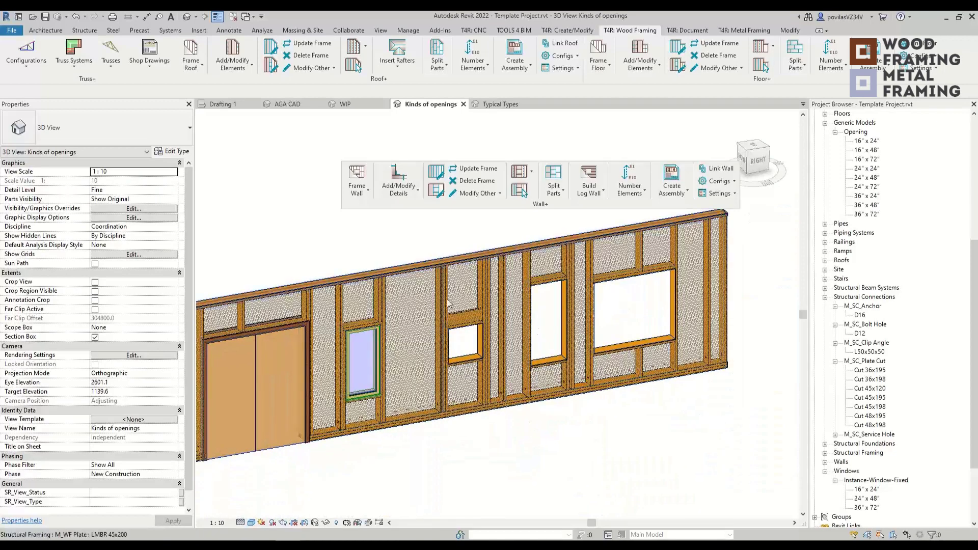
scroll(619, 359, "up", 2)
scroll(619, 359, "down", 4)
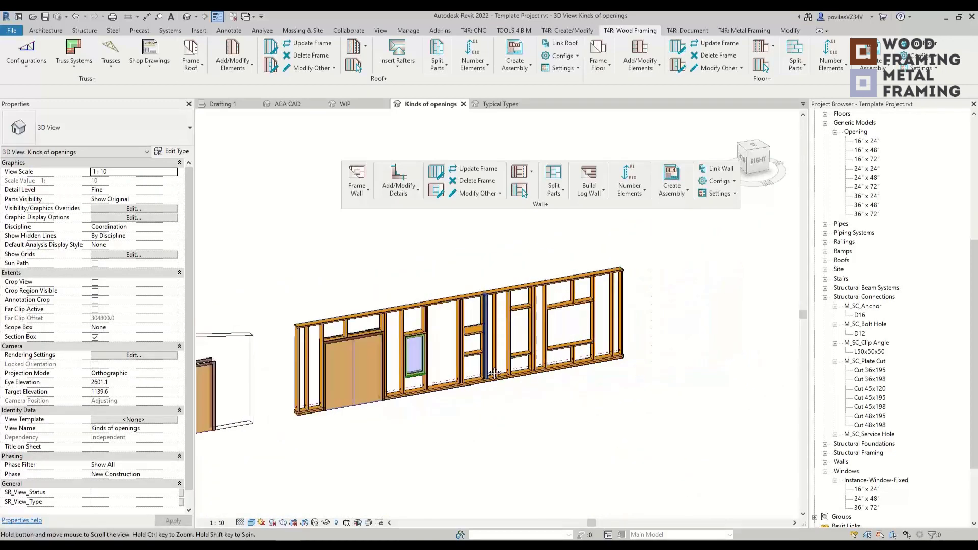
left_click(359, 374)
left_click(413, 357)
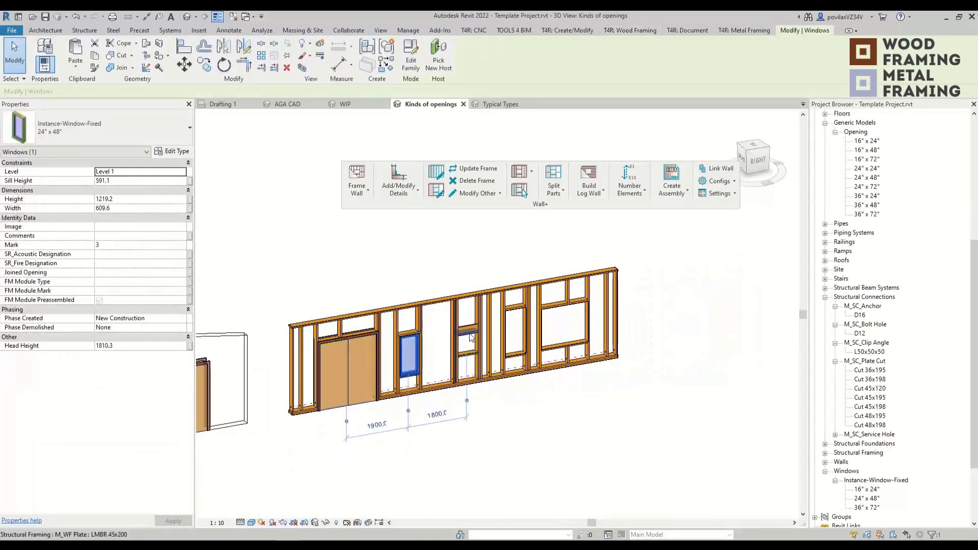
left_click(366, 361, "ctrl")
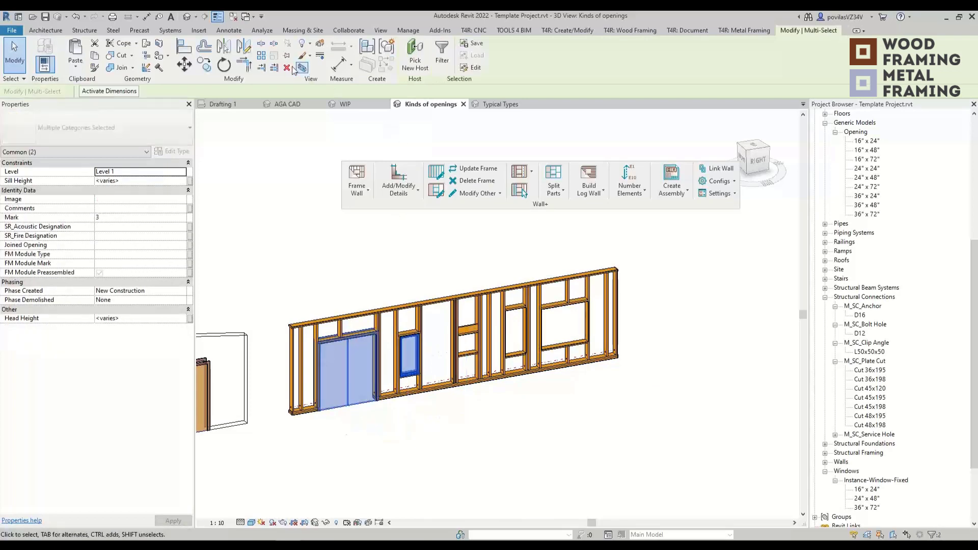
key("Delete")
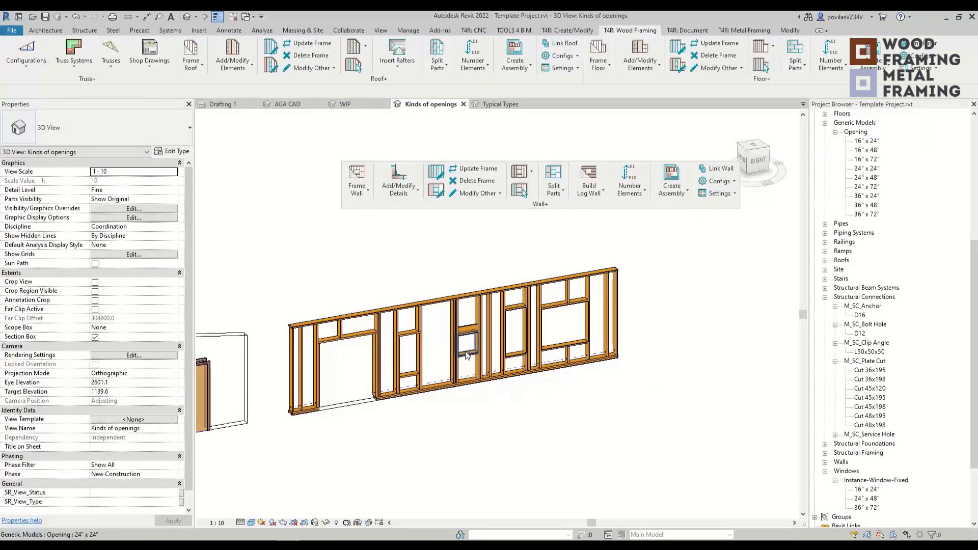
Delete the 24" x 24" opening and the wide rectangular wall opening from the framed wall.
left_click(466, 355)
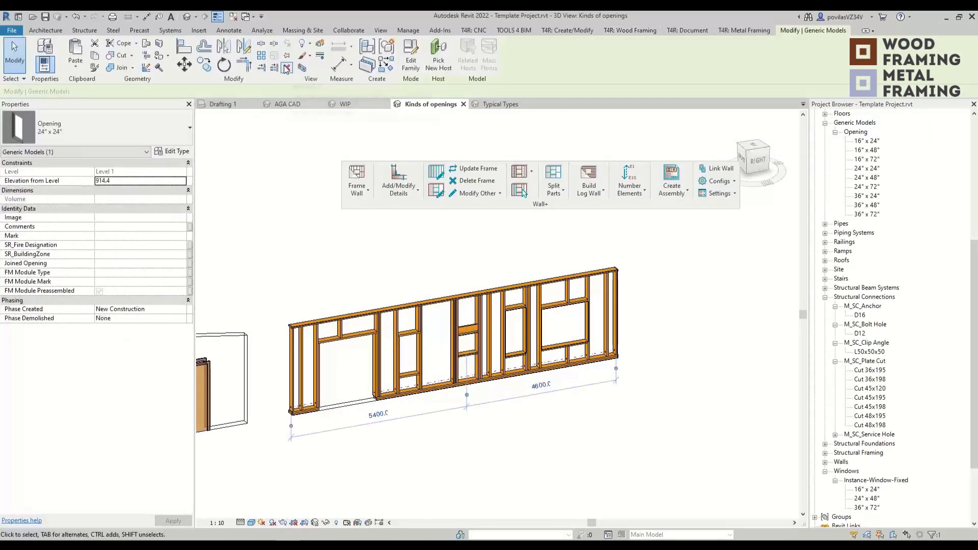
key("Delete")
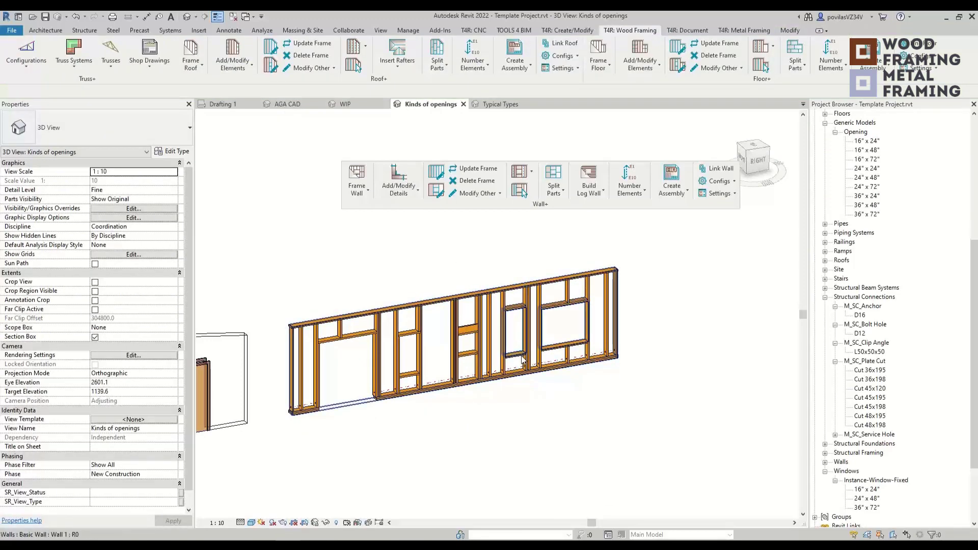
left_click(555, 317)
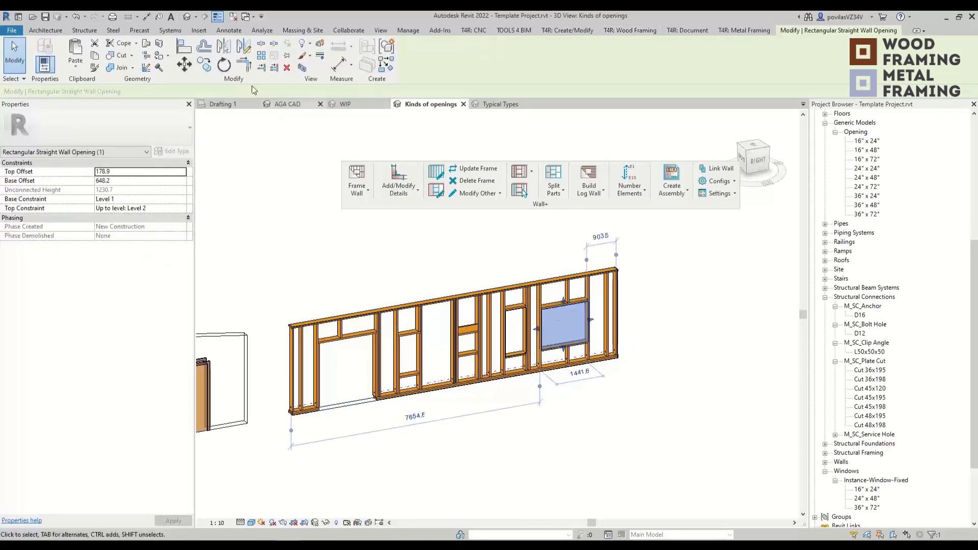
left_click(286, 69)
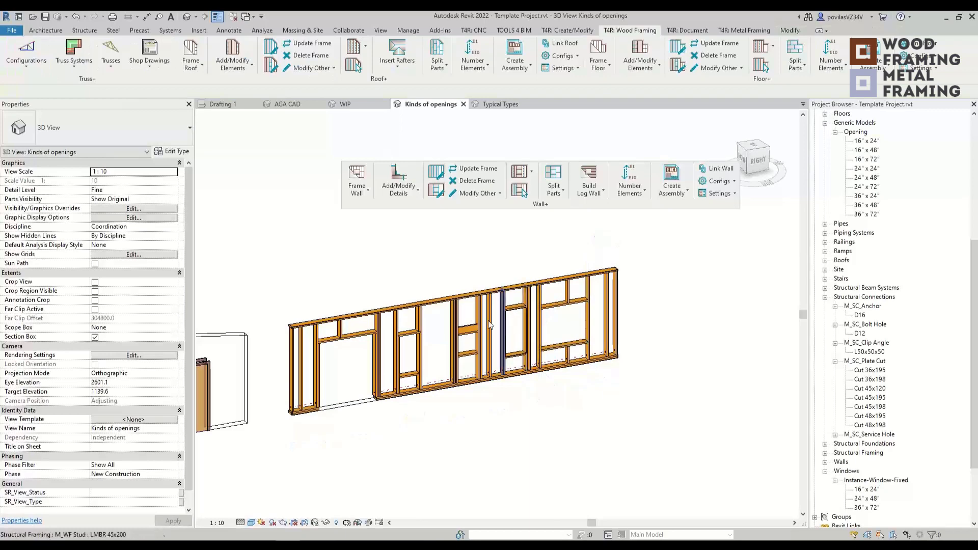
Edit the wall's profile to widen its remaining sketched opening toward the former door, and finish the sketch without saving the project.
left_click(434, 327)
double_click(503, 316)
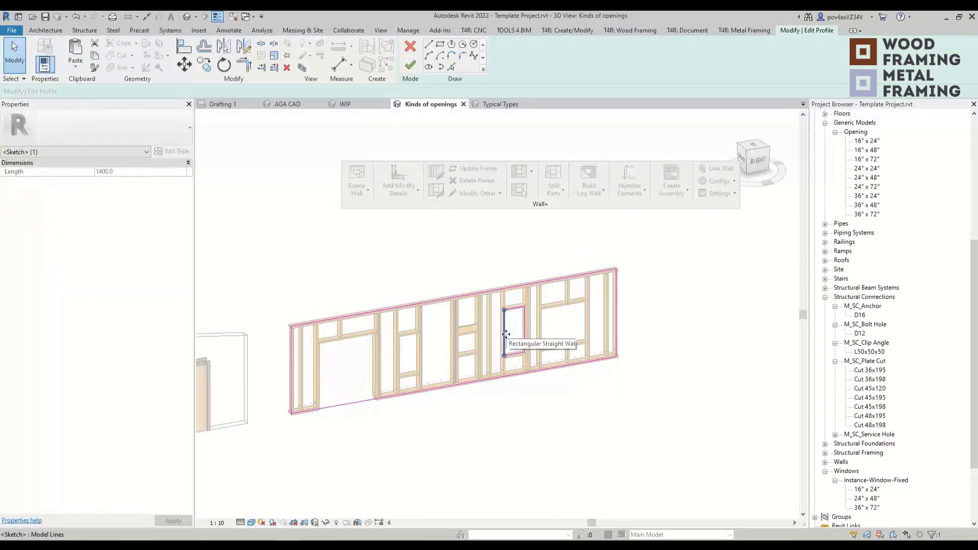
left_click(410, 65)
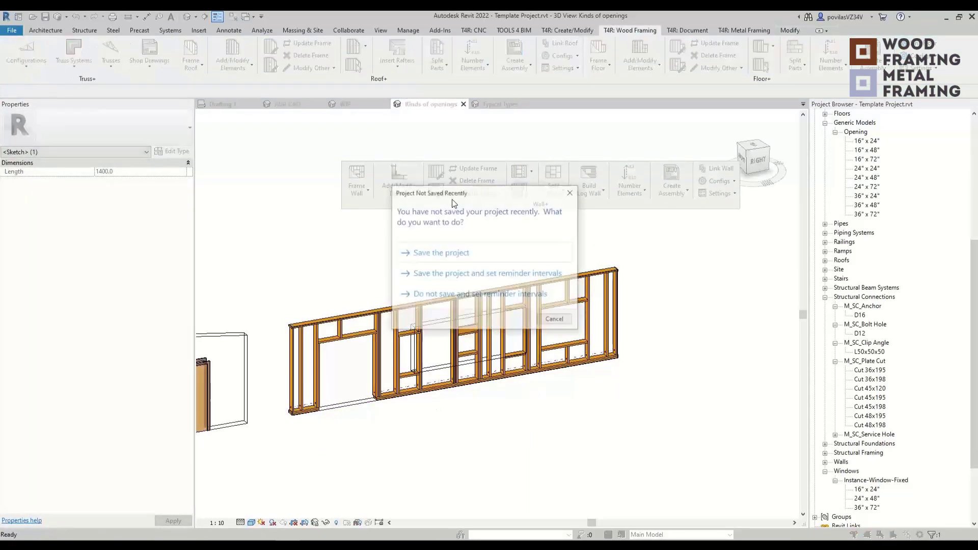
left_click(555, 320)
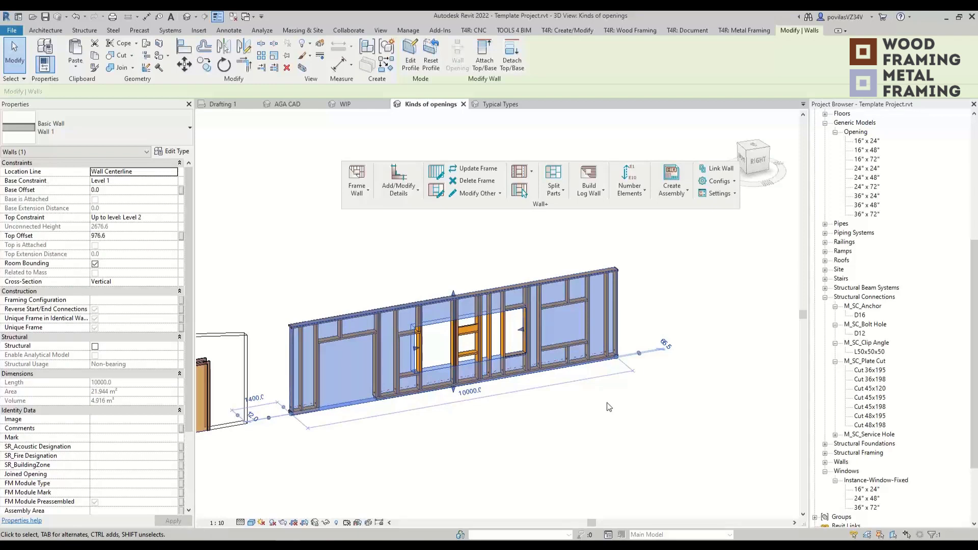
Update the wall's frame to match its edited openings.
left_click(474, 169)
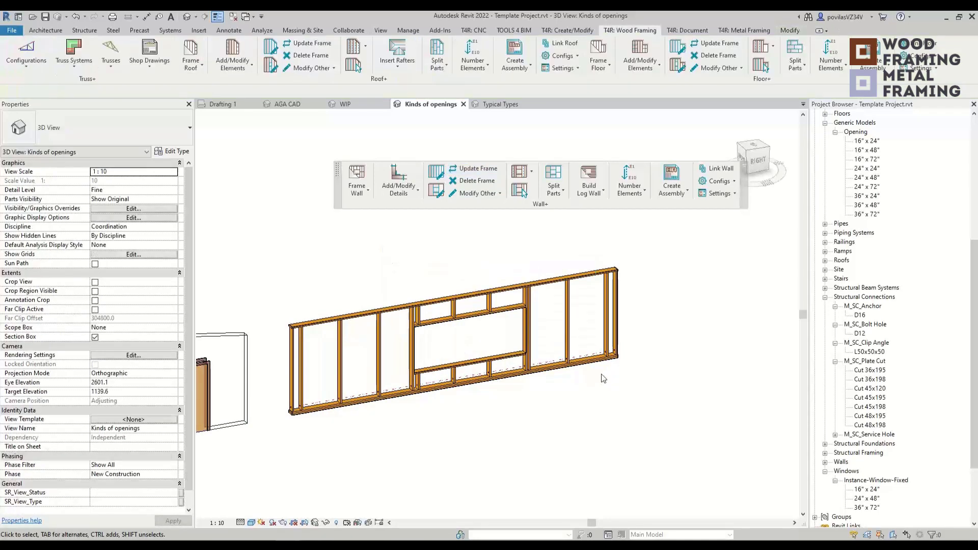
scroll(516, 440, "down", 3)
middle_click_drag(512, 438, 630, 413)
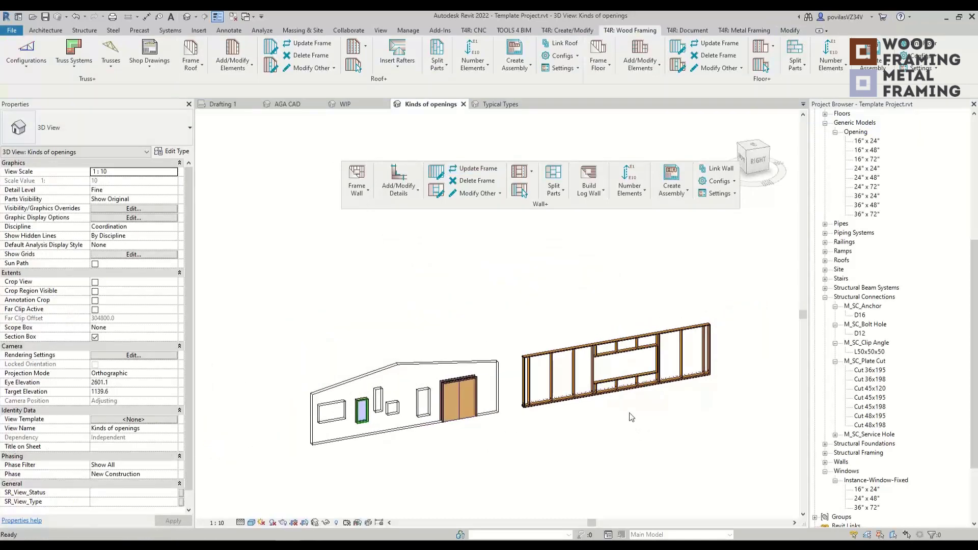
middle_click_drag(564, 446, 535, 457)
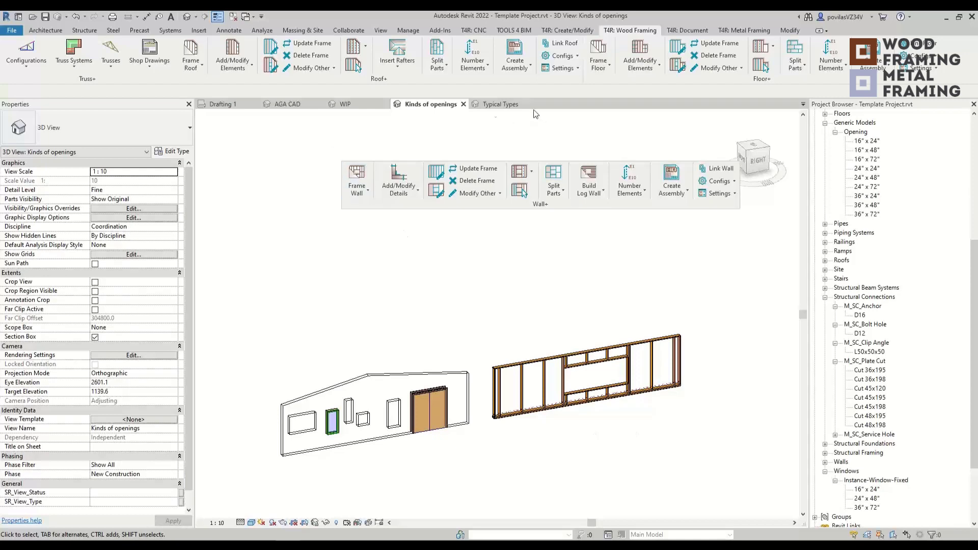
mouse_move(263, 545)
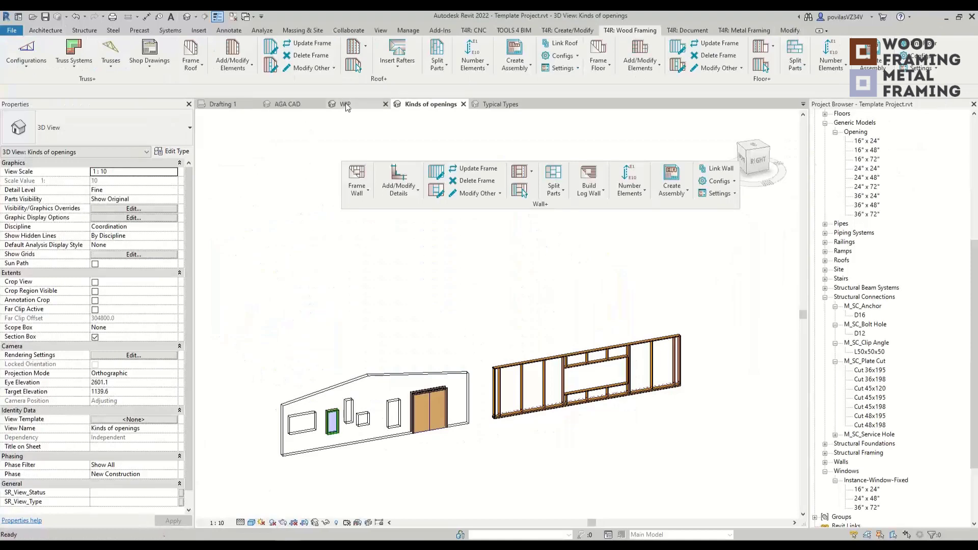
left_click(342, 104)
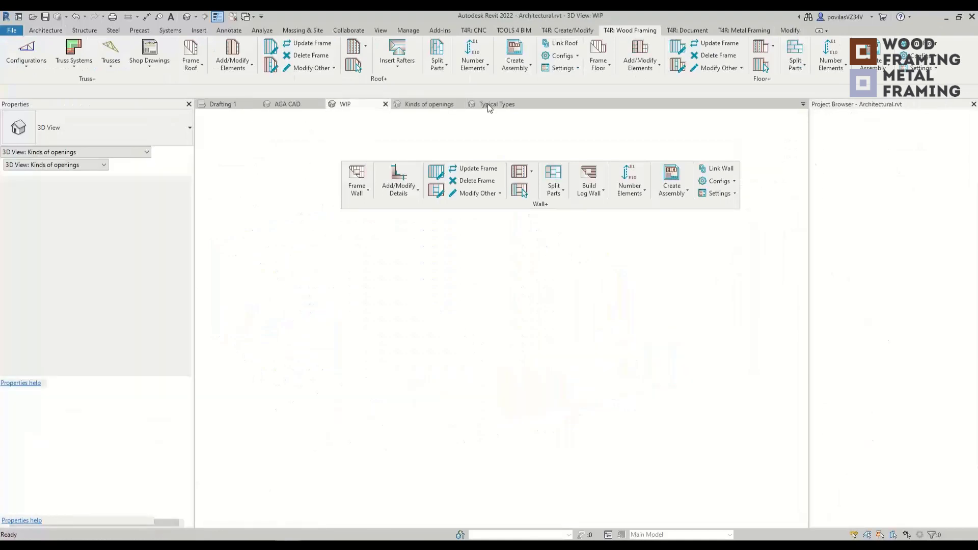
key("Escape")
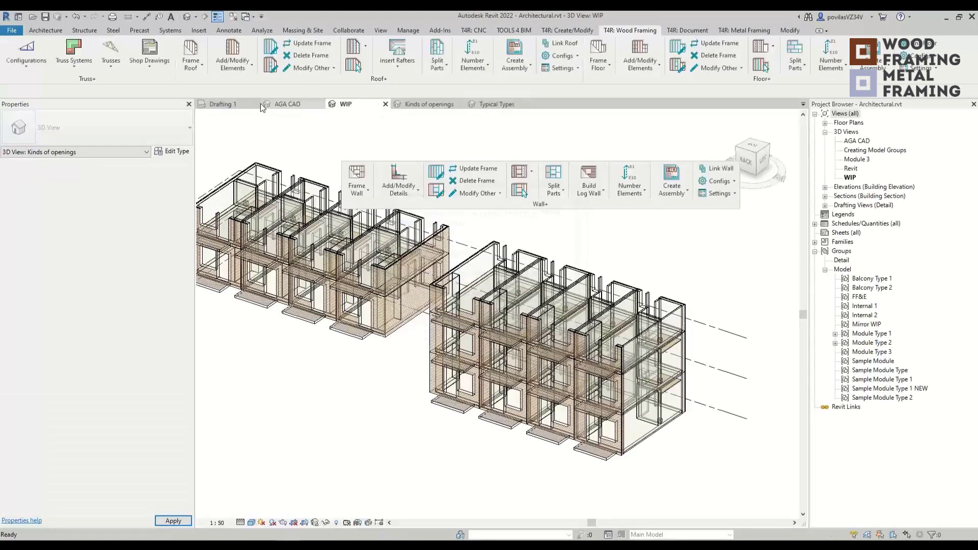
left_click(490, 105)
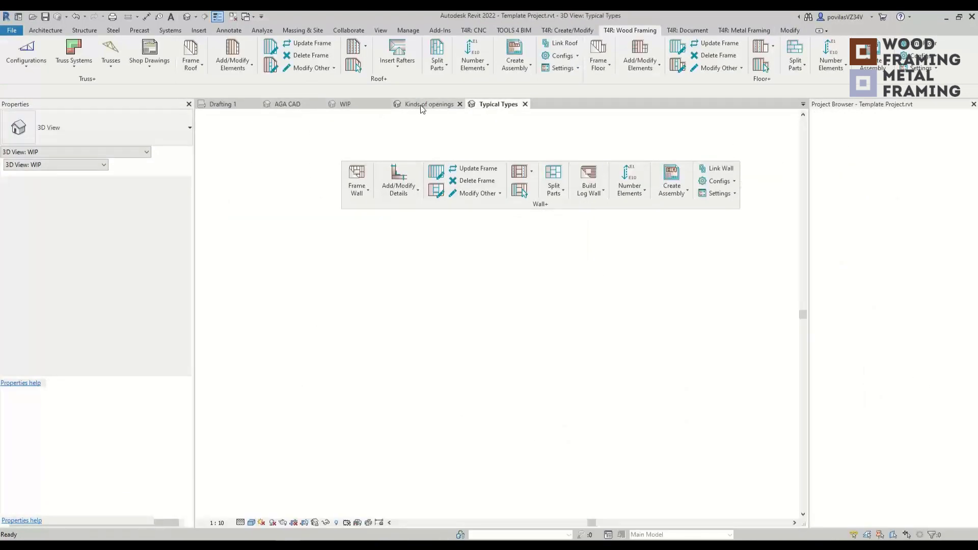
left_click(421, 105)
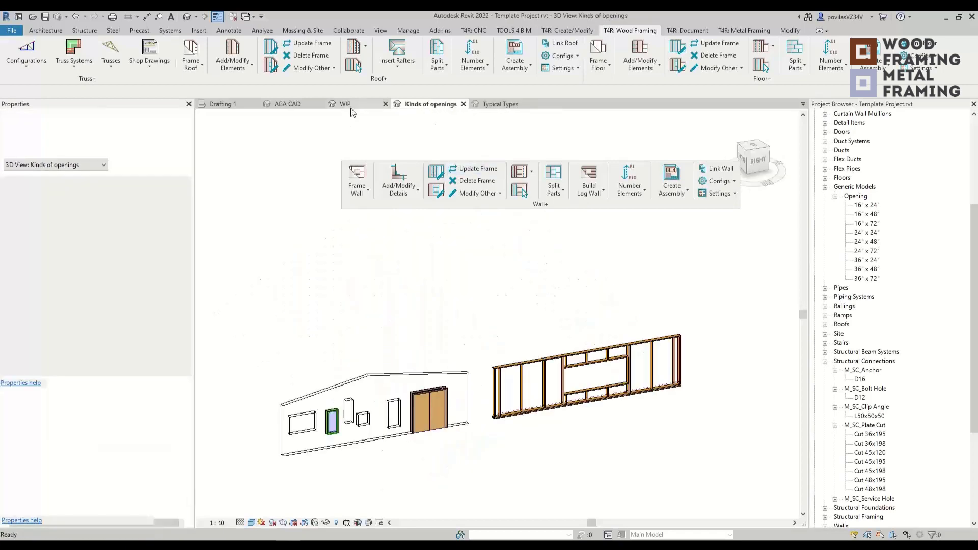
left_click(351, 105)
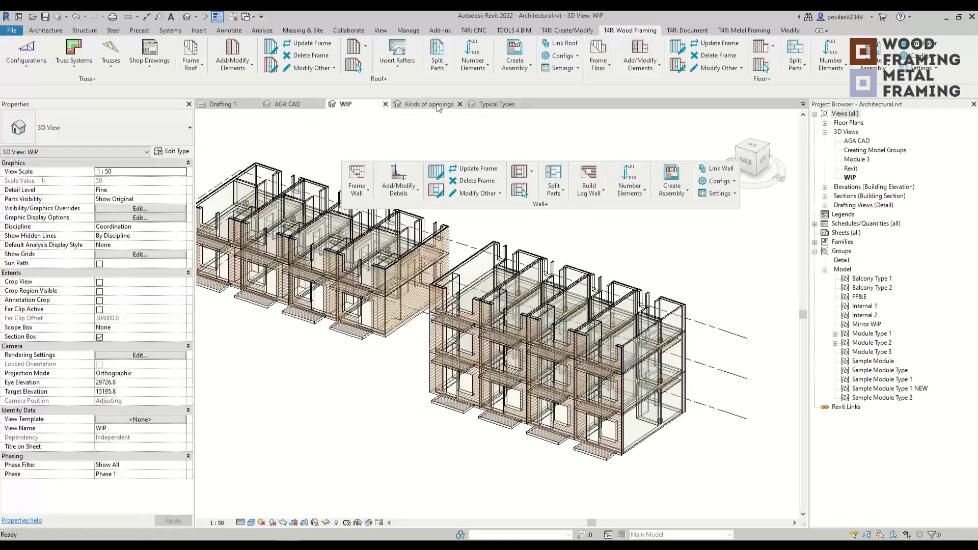
left_click(438, 105)
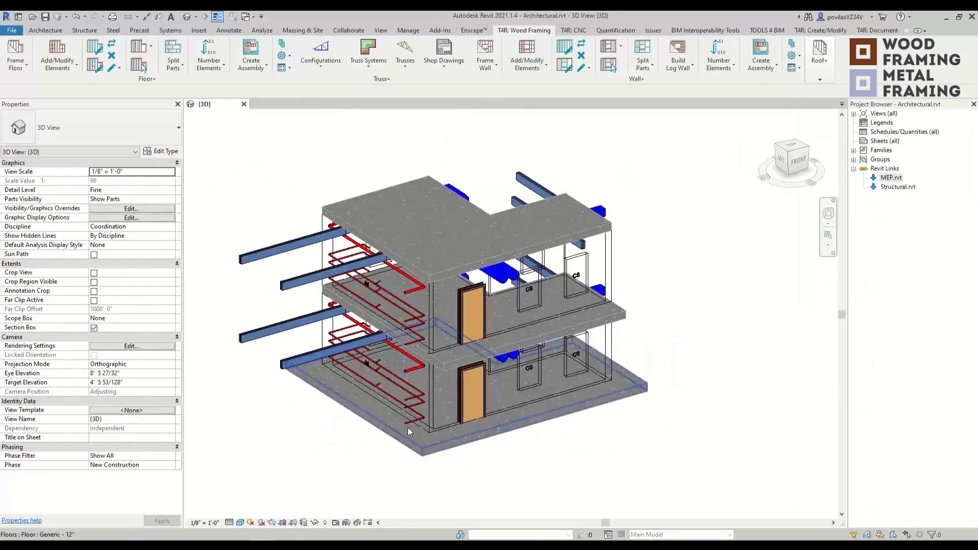
Look through the available tools in the TOOLS 4 BIM Dock and close it.
middle_click_drag(709, 331, 662, 363, "shift")
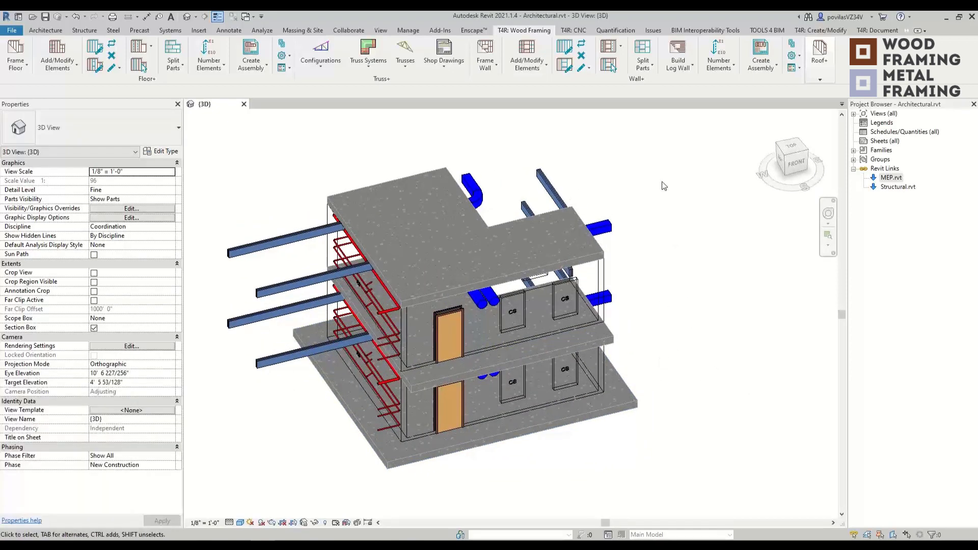
left_click(826, 31)
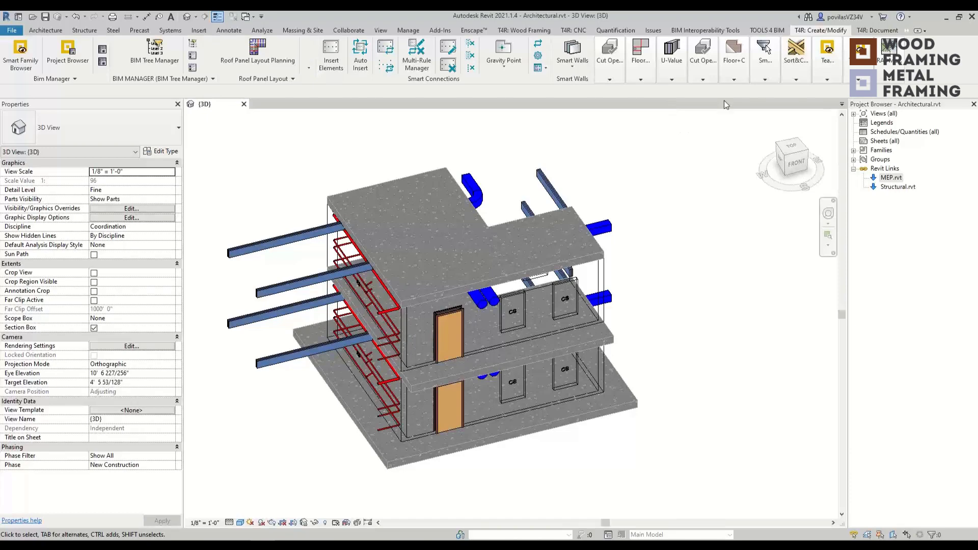
left_click(703, 51)
left_click(767, 31)
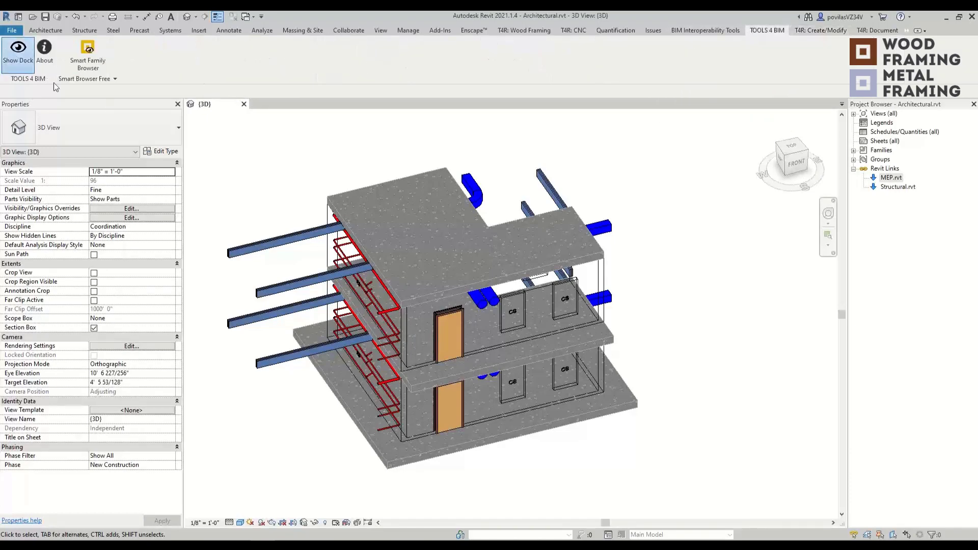
left_click(17, 51)
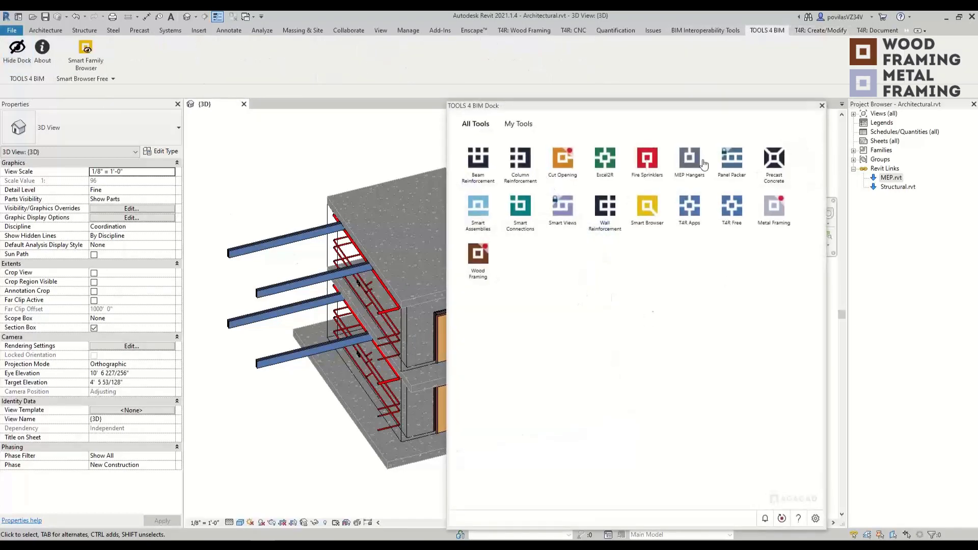
left_click(822, 105)
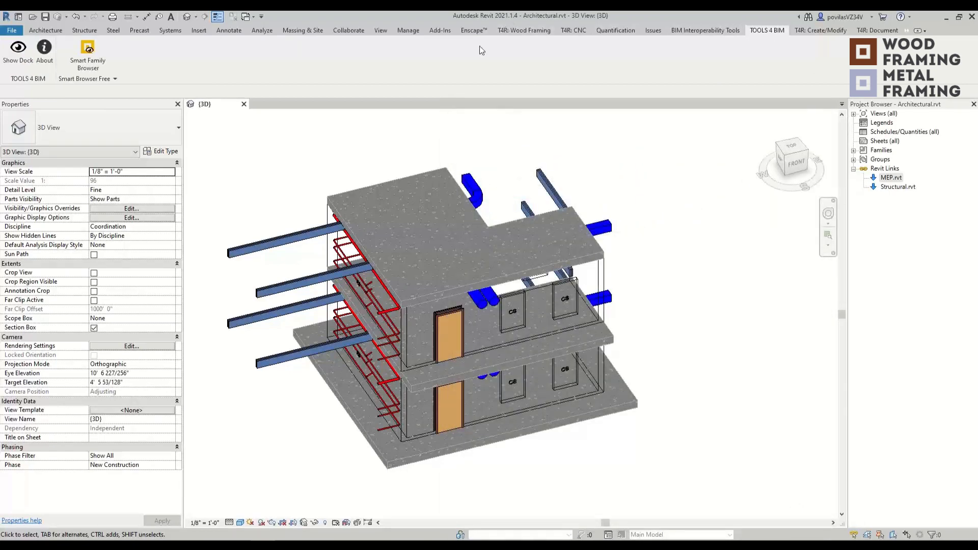
Float the Cut Opening tools and the wood framing Wall+ tools side by side over the 3D view.
left_click(813, 33)
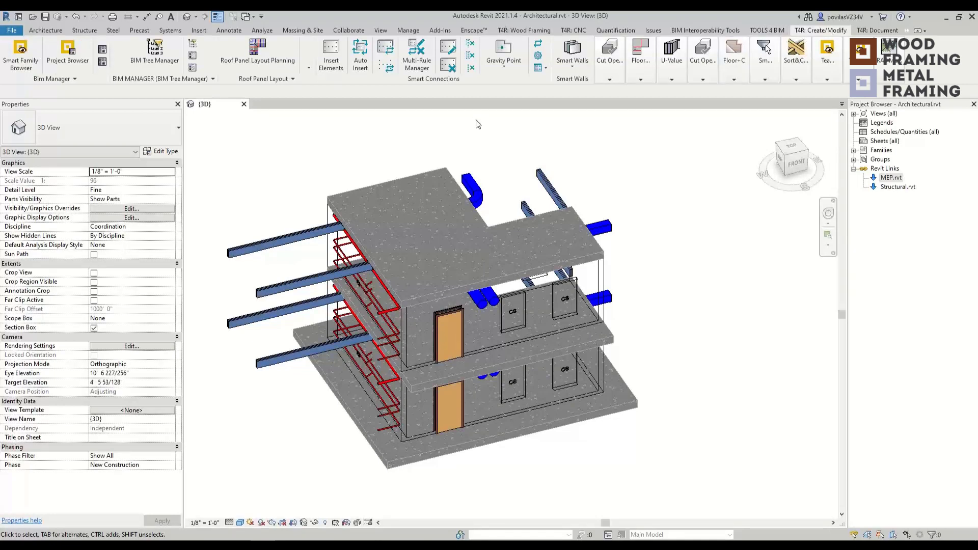
left_click(605, 78)
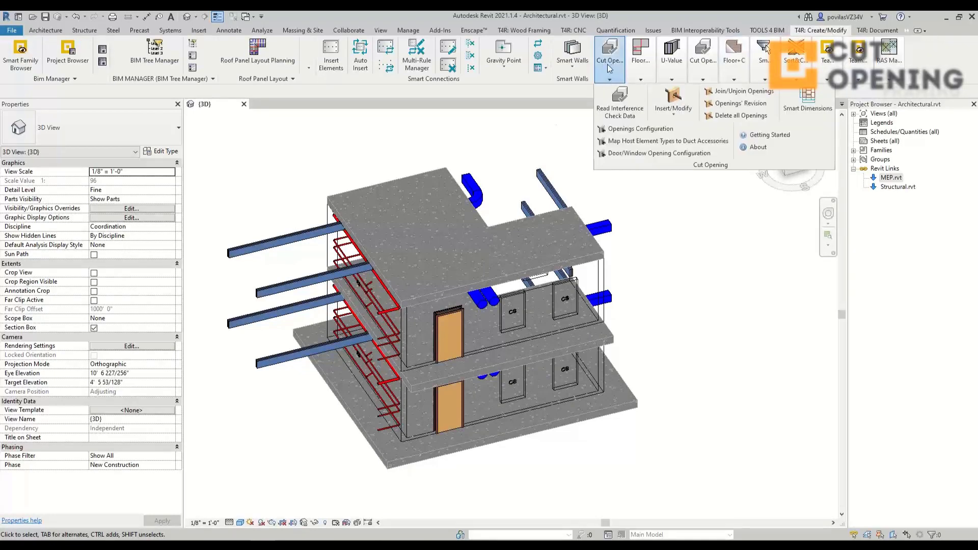
left_click_drag(605, 78, 326, 158)
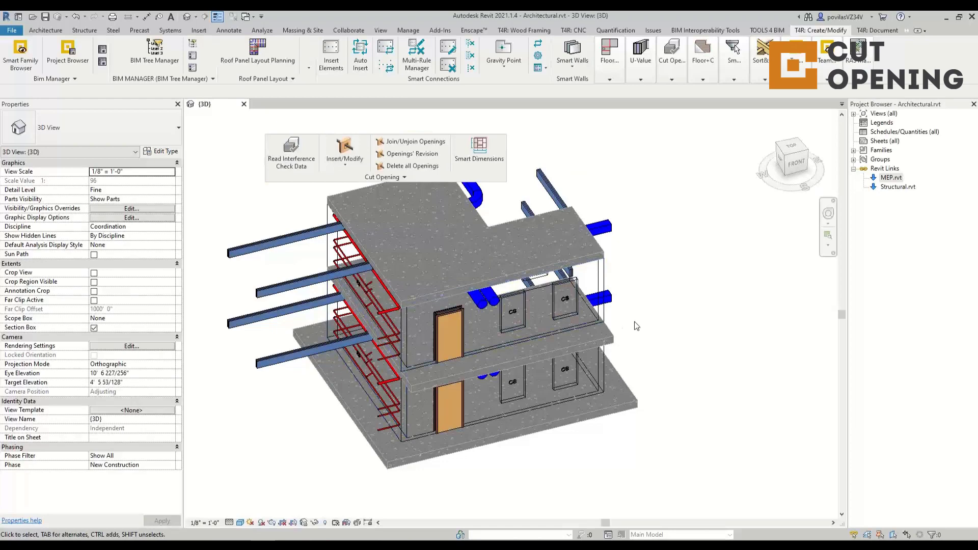
left_click(670, 79)
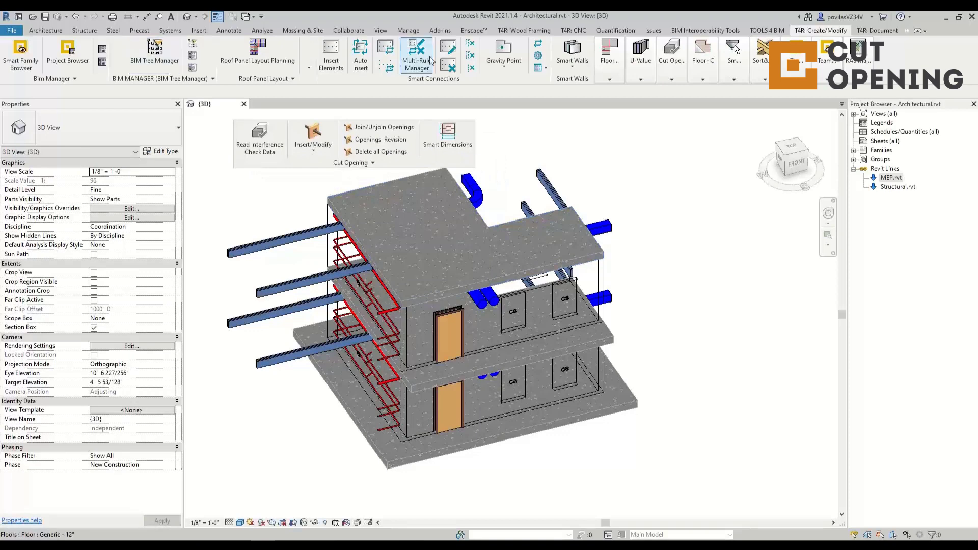
left_click(526, 30)
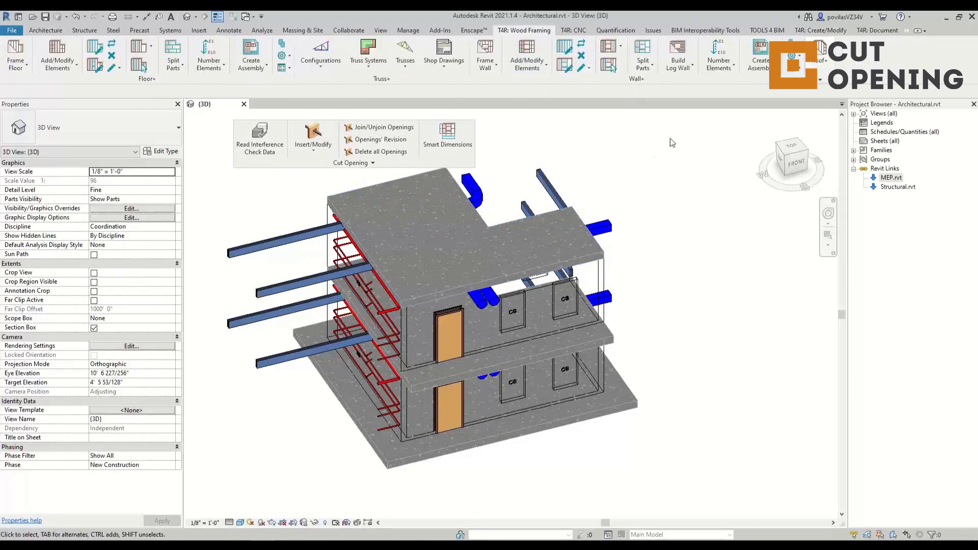
left_click_drag(605, 81, 622, 163)
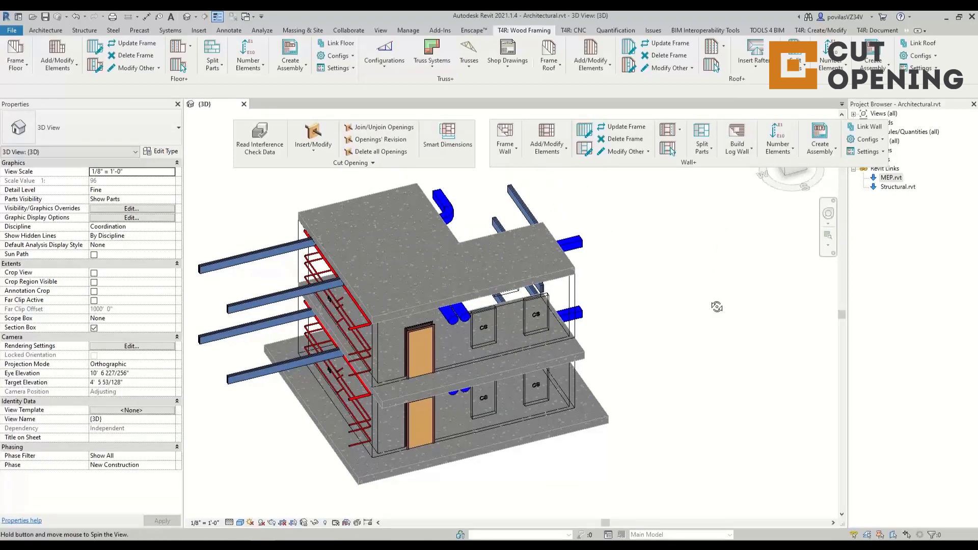
Hide the linked MEP.rvt and Structural.rvt models in the 3D view through its visibility overrides.
middle_click_drag(716, 306, 624, 345, "shift")
key("v")
key("v")
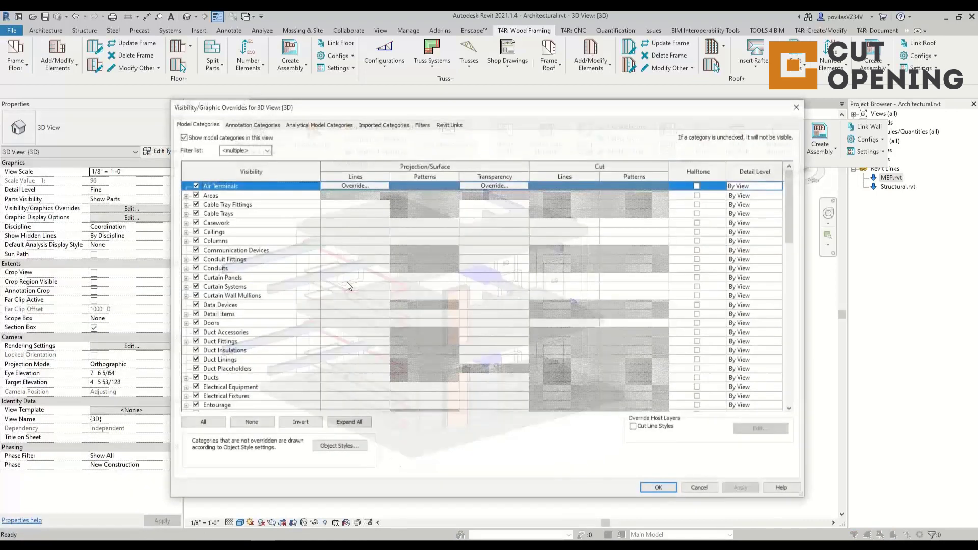
left_click(449, 124)
left_click(193, 178)
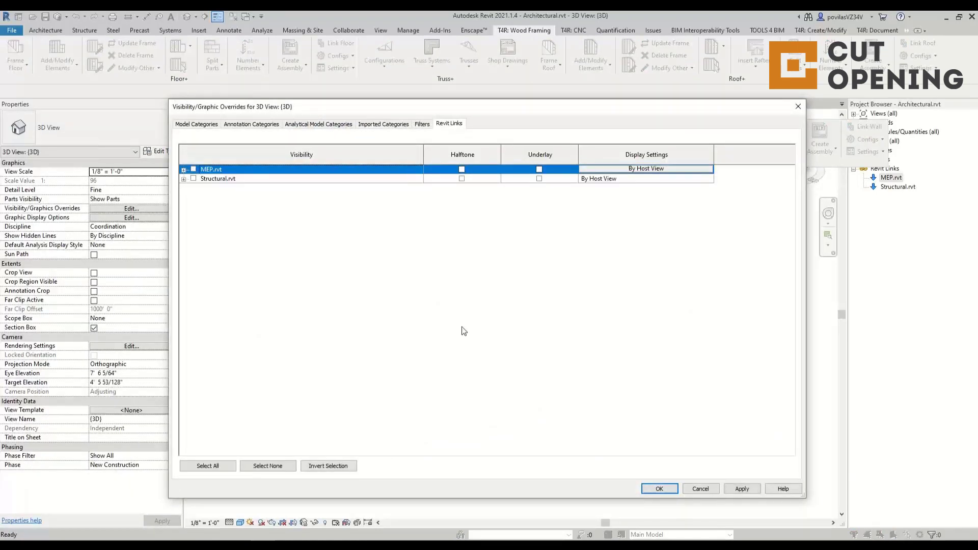
left_click(660, 489)
Reposition the floating Cut Opening and Wall+ tools side by side so they stay clear of the Project Browser.
middle_click_drag(621, 417, 595, 476, "shift")
left_click_drag(364, 166, 322, 164)
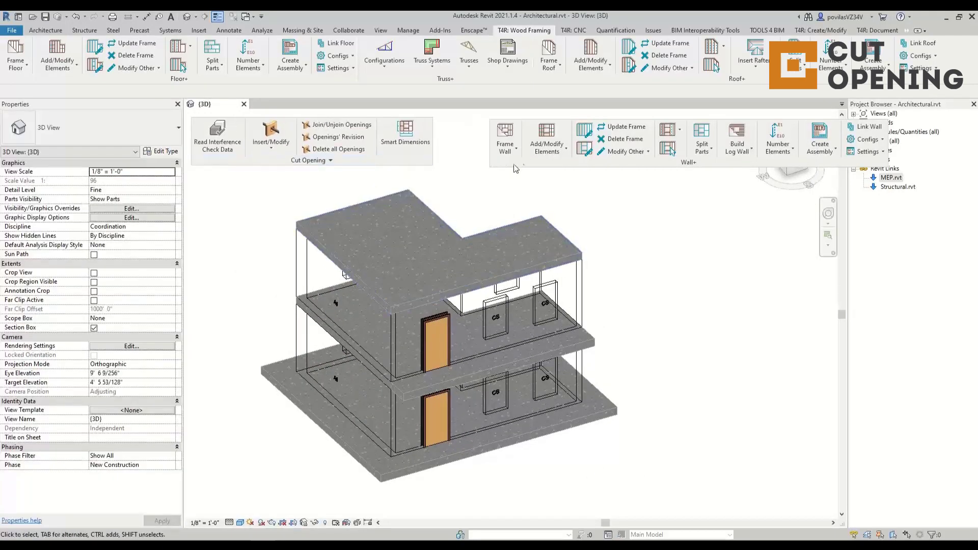
left_click_drag(692, 167, 639, 163)
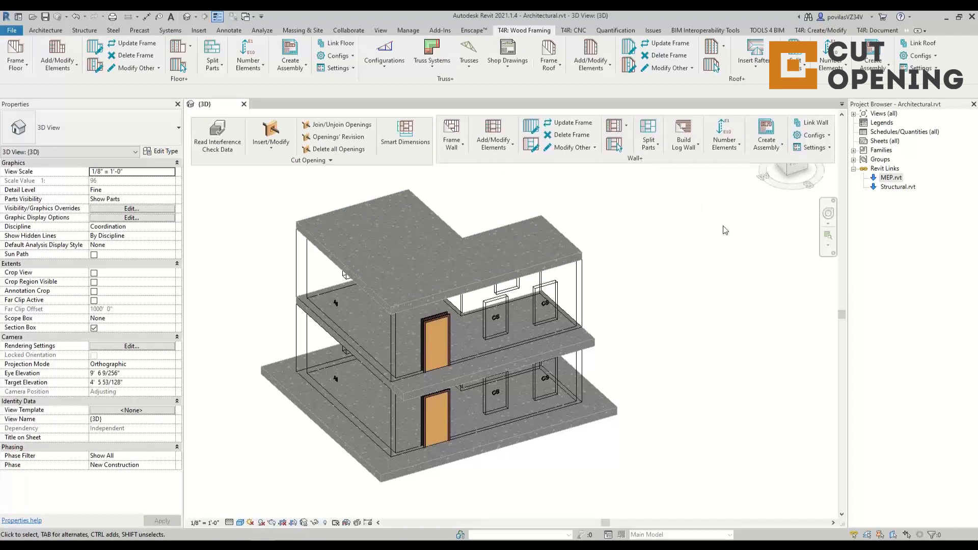
Examine the architectural model on its own, highlighting all its elements and the Level 1 door.
middle_click_drag(654, 351, 666, 478, "shift")
left_click_drag(666, 480, 271, 200)
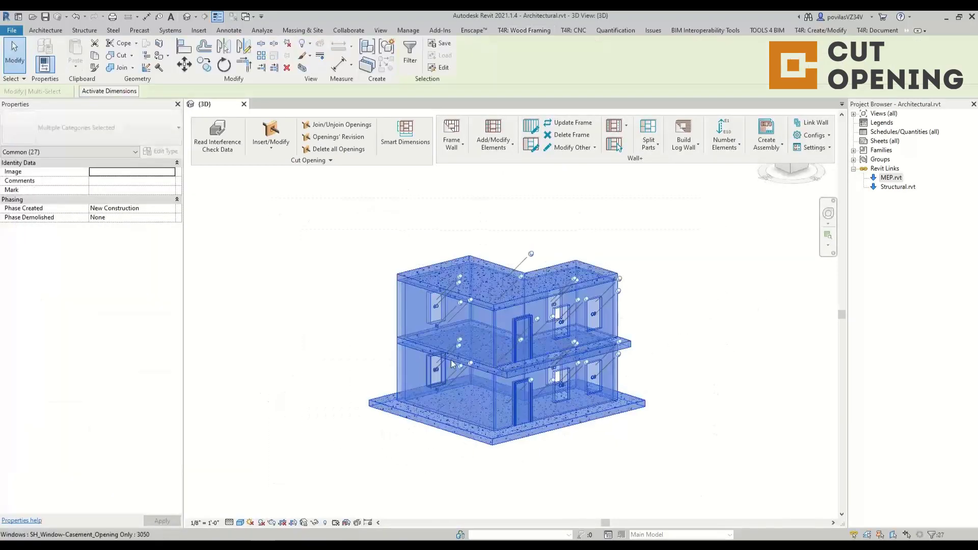
key("Escape")
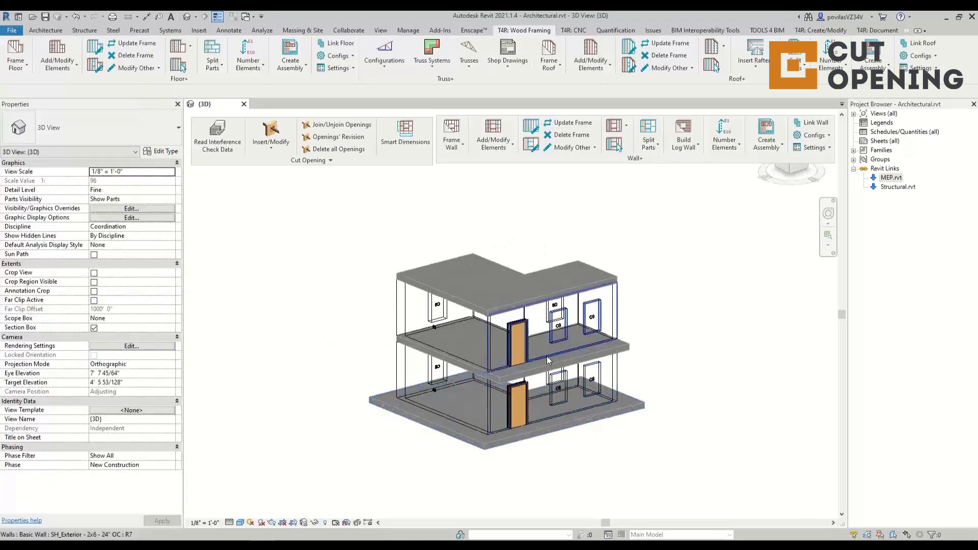
left_click(516, 405)
middle_click_drag(679, 423, 687, 398, "shift")
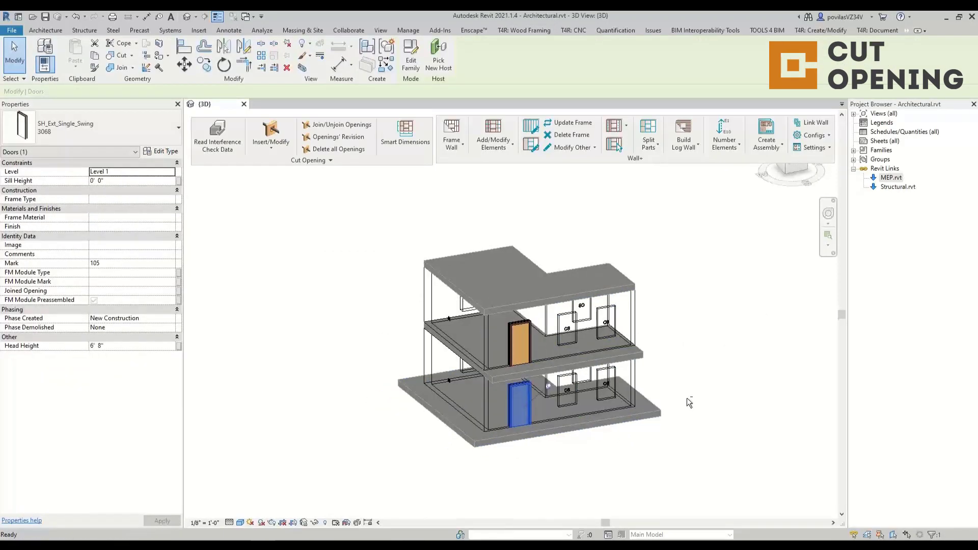
key("Escape")
middle_click_drag(799, 301, 717, 333)
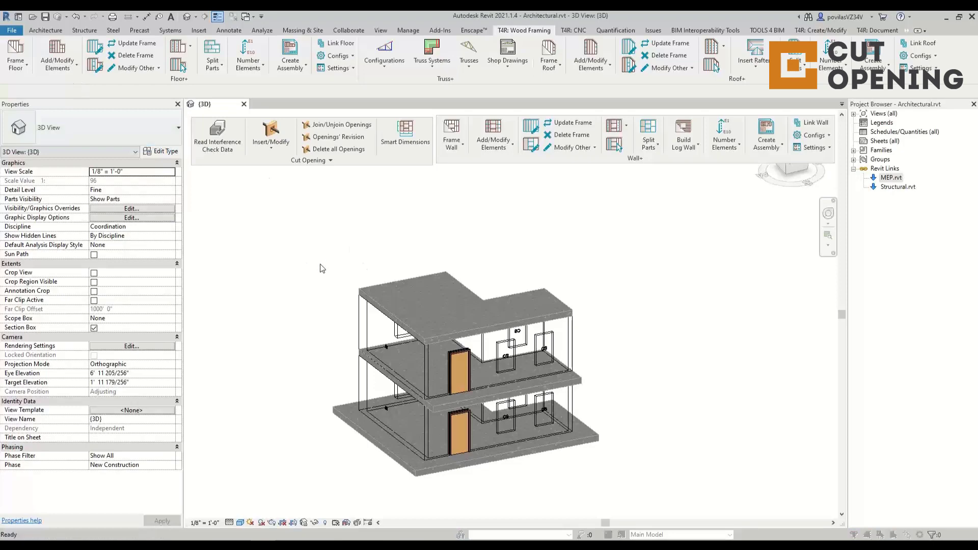
Turn the linked MEP.rvt and Structural.rvt models back on in the 3D view's visibility overrides.
key("v")
key("v")
left_click(449, 124)
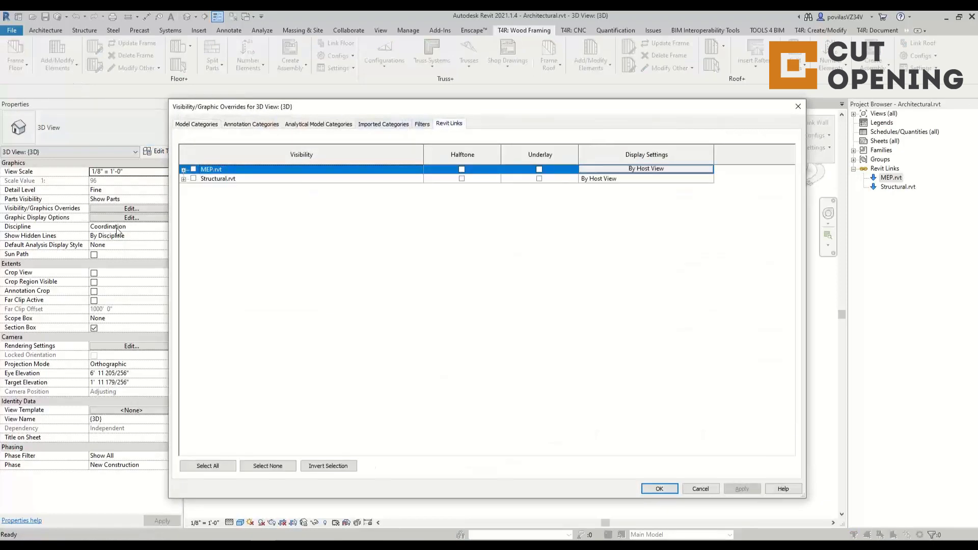
left_click(193, 170)
key("Return")
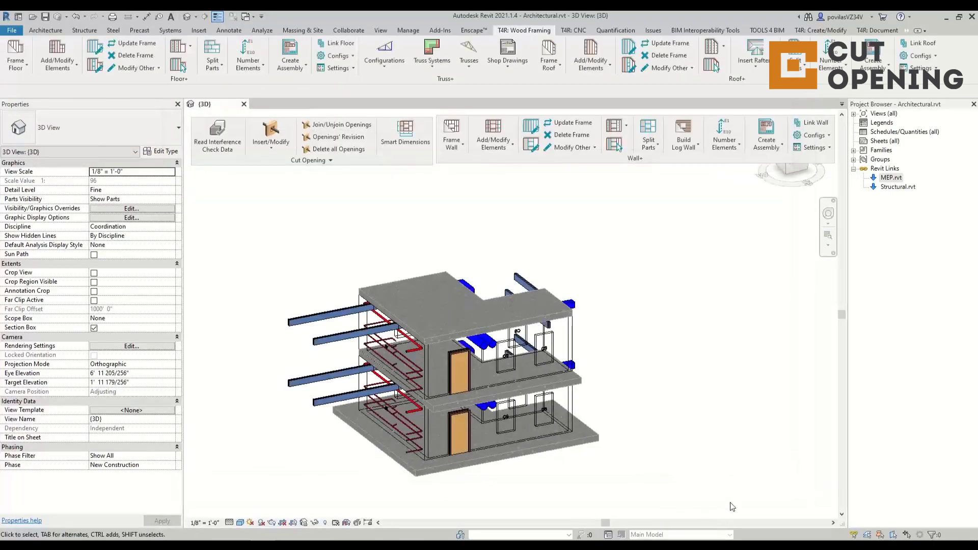
Examine from several sides where the linked ducts, pipes and beams pass through the exterior walls.
middle_click_drag(613, 434, 331, 337, "shift")
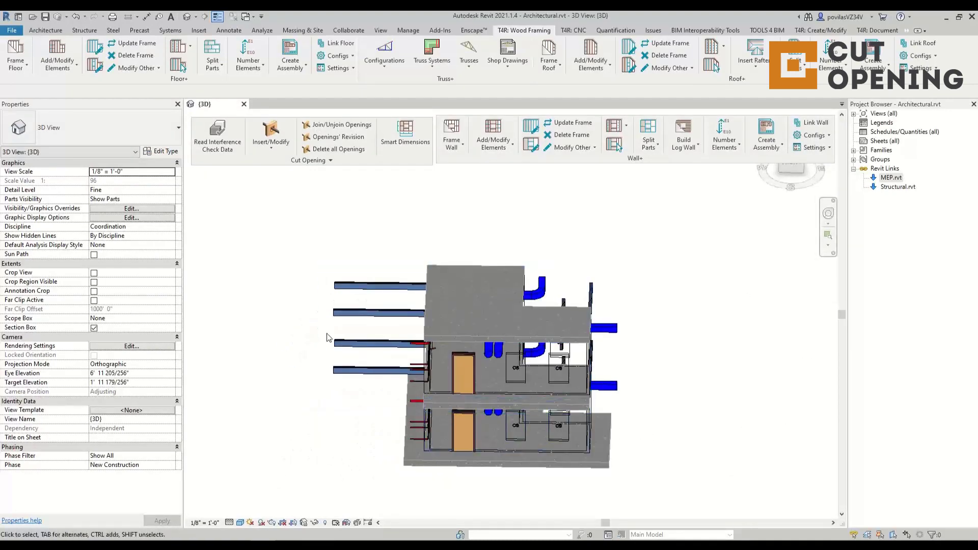
left_click(342, 344)
middle_click_drag(359, 442, 423, 433, "shift")
left_click(607, 450)
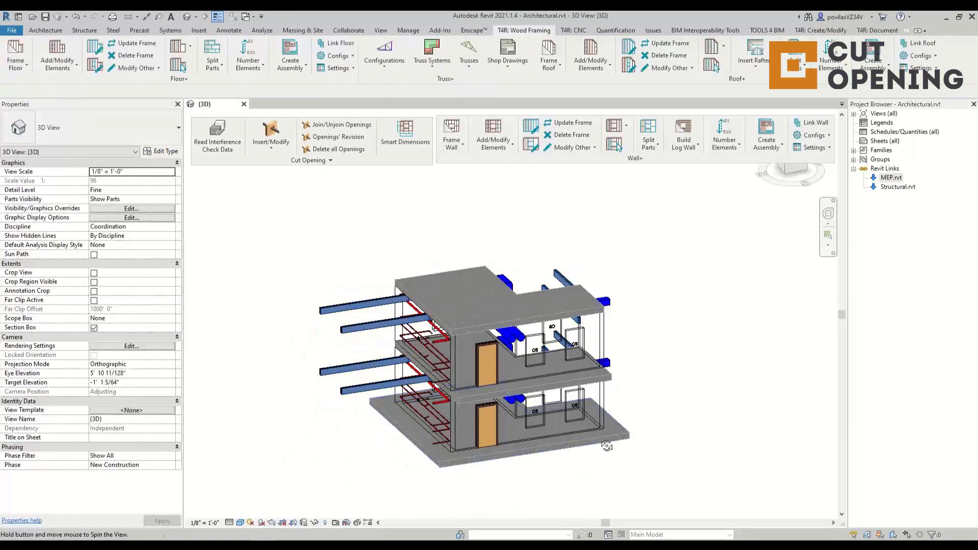
middle_click_drag(608, 451, 610, 447, "shift")
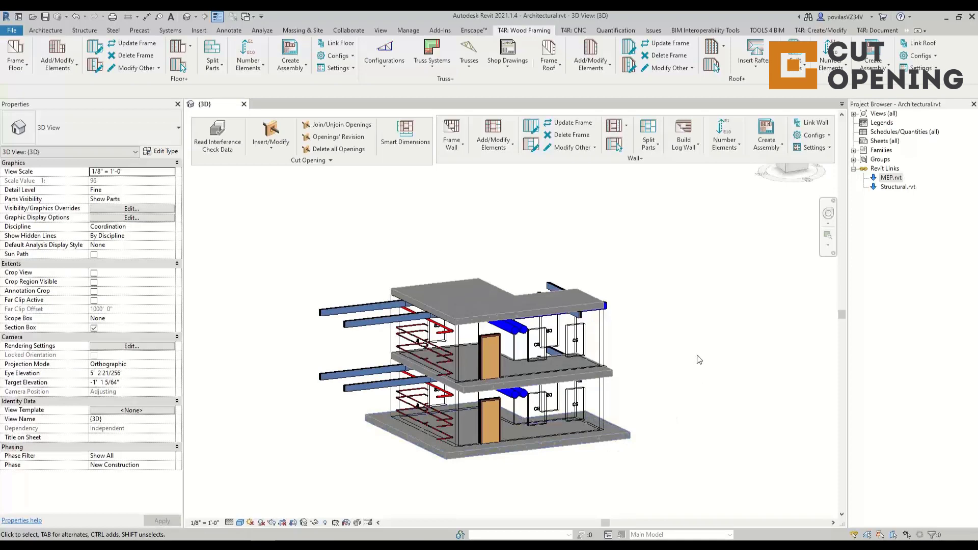
middle_click_drag(644, 389, 407, 395, "shift")
middle_click_drag(502, 402, 579, 378, "shift")
scroll(518, 431, "up", 3)
scroll(519, 433, "up", 3)
left_click(542, 447)
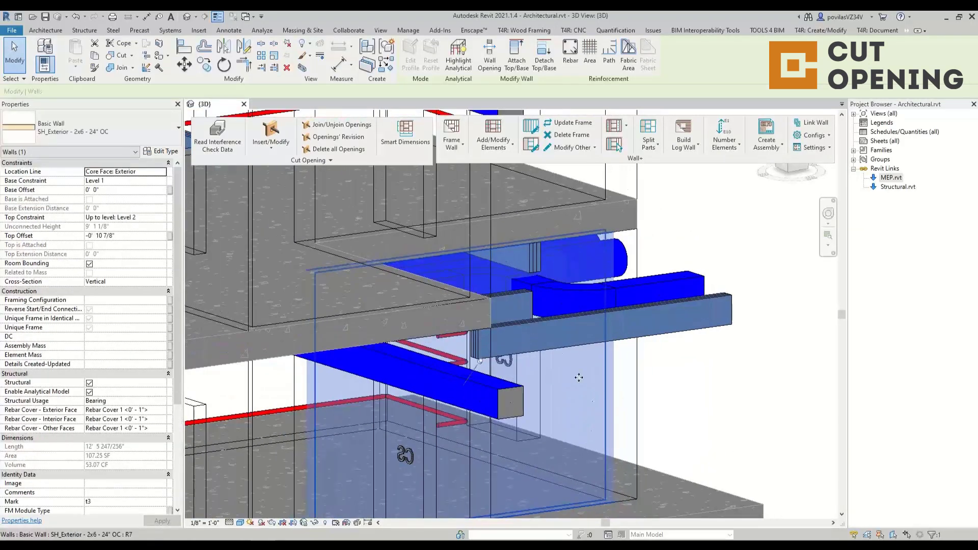
scroll(481, 343, "down", 7)
middle_click_drag(482, 347, 654, 466, "shift")
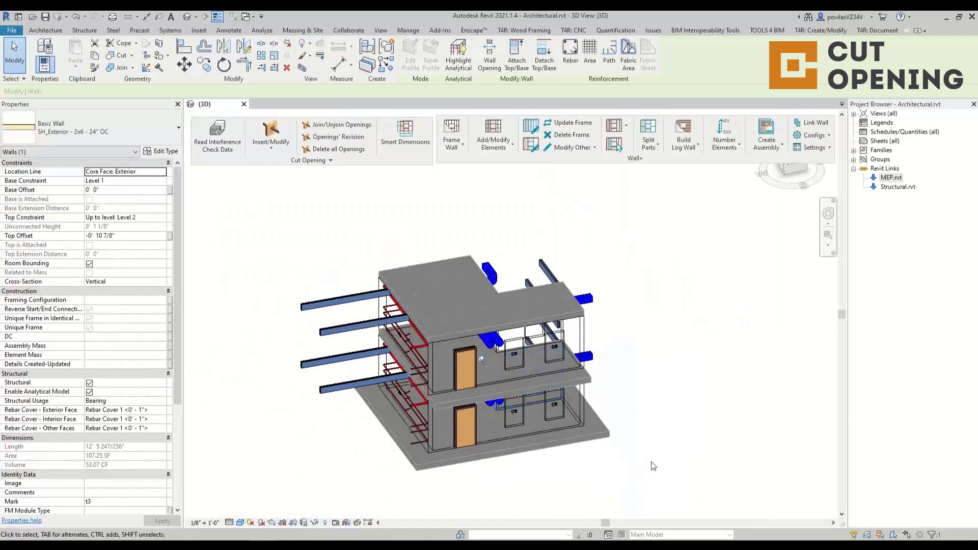
left_click(658, 446)
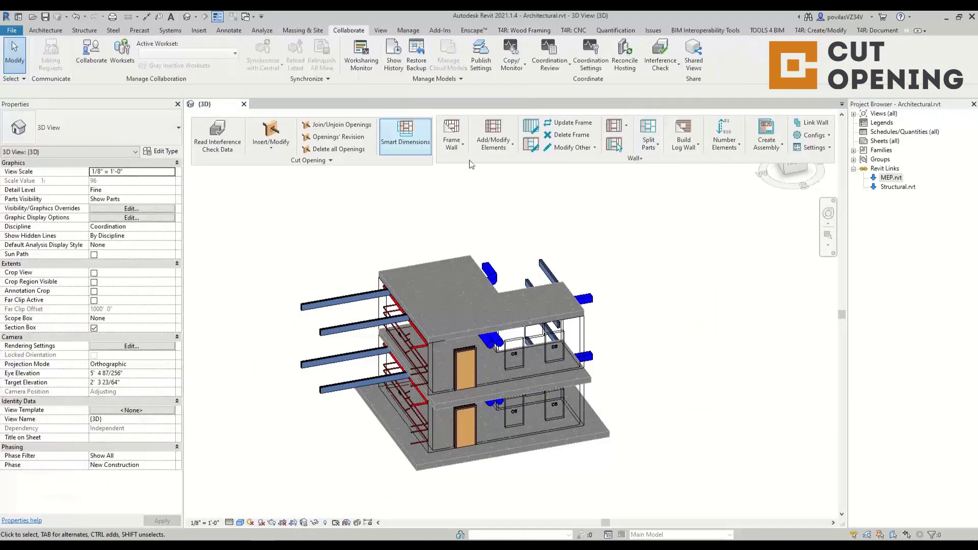
Run an interference check of the current project's Walls against Duct Fittings and Ducts from MEP.rvt, and expand the last Ducts clash.
left_click(661, 56)
left_click(682, 82)
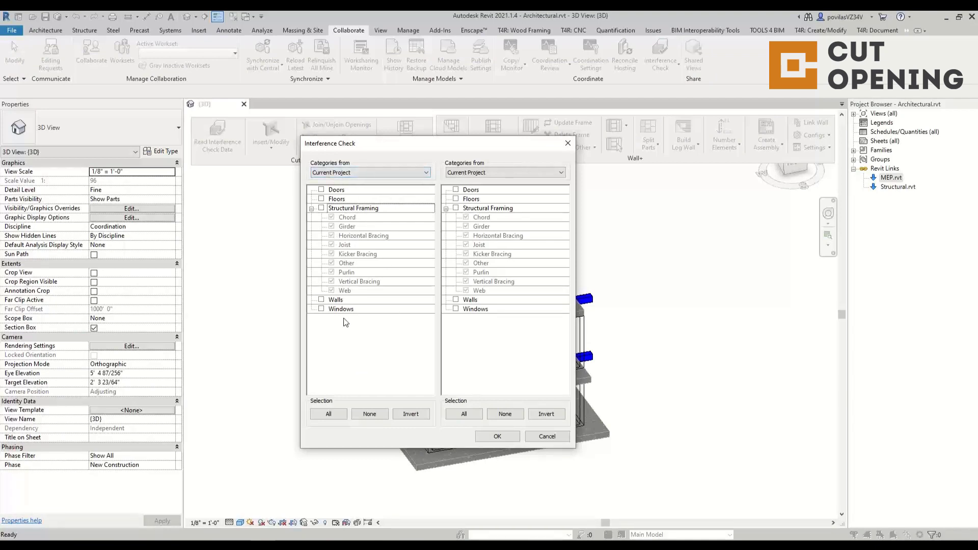
left_click(321, 300)
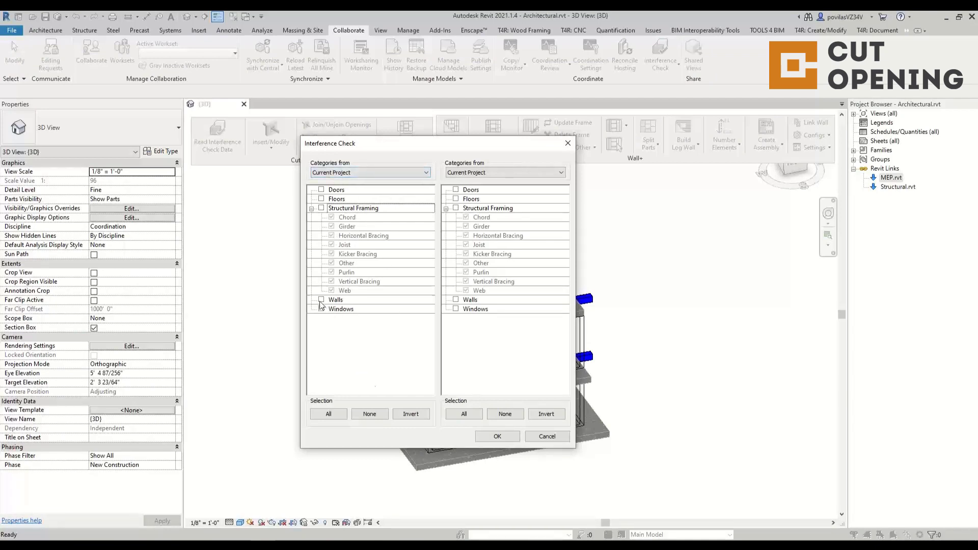
left_click(498, 173)
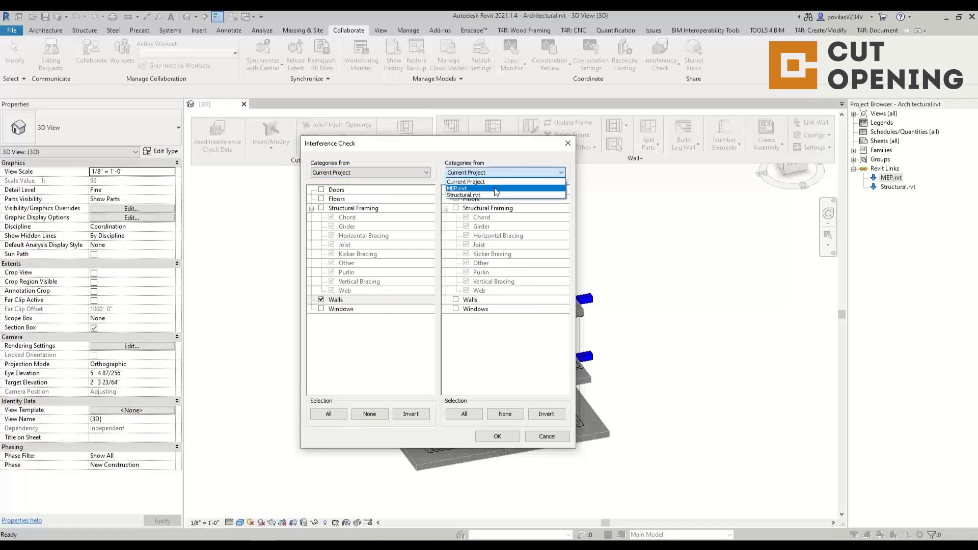
left_click(496, 189)
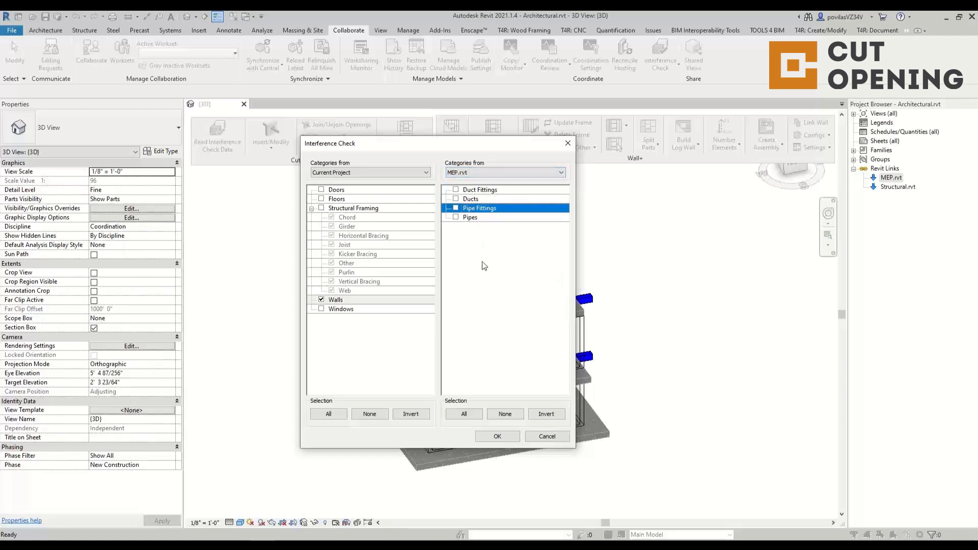
left_click(456, 190)
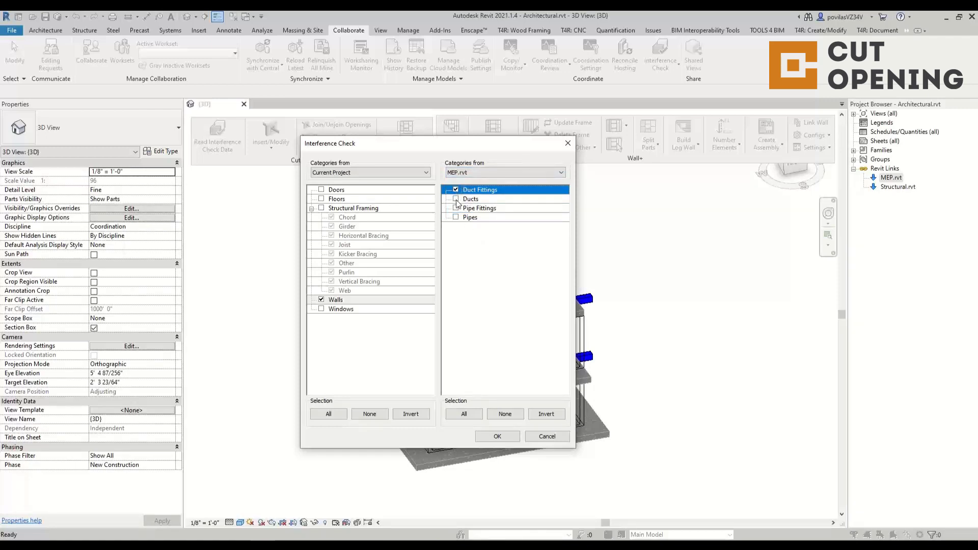
left_click(456, 199)
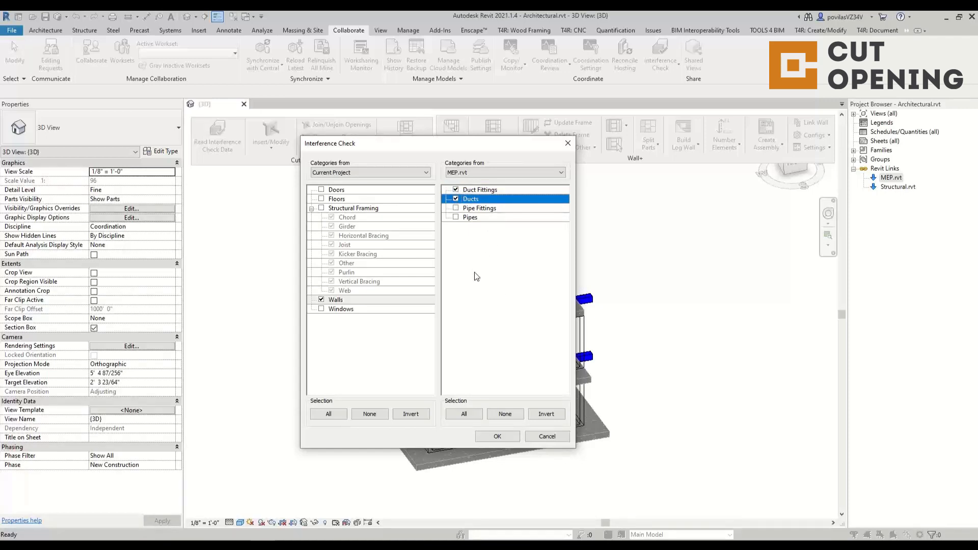
left_click(507, 432)
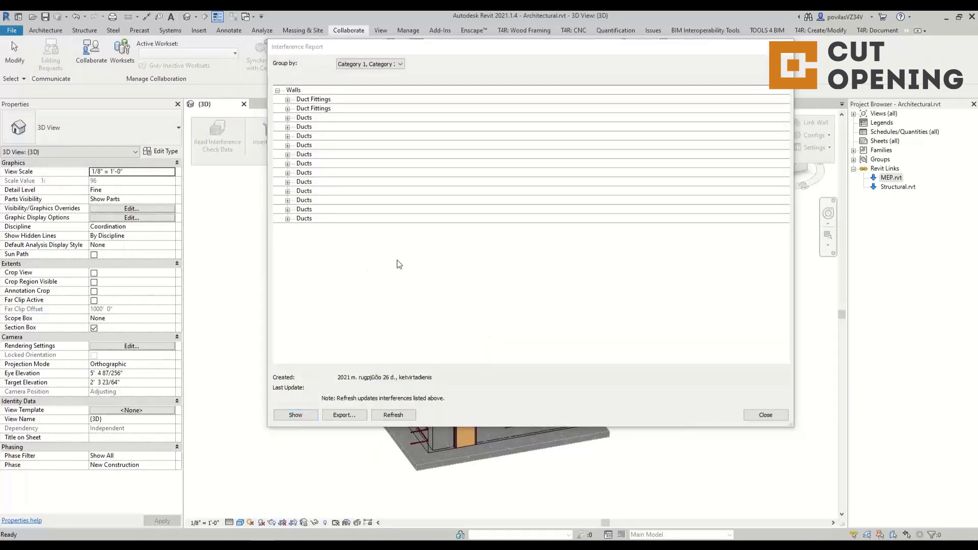
left_click(288, 219)
left_click(289, 219)
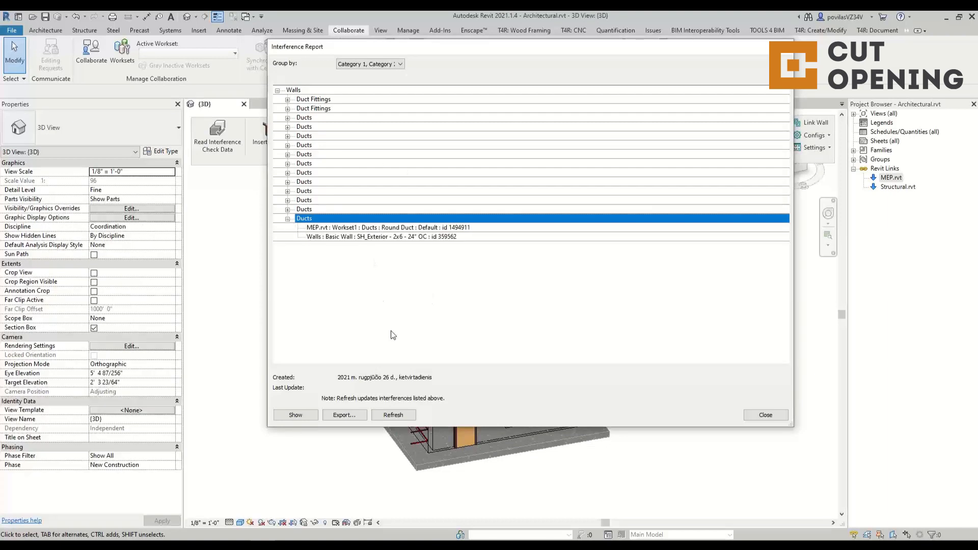
Export the interference report as Architectural.html into the Demo\Cut Opening folder, deleting the old report file first, and close the report.
left_click(344, 415)
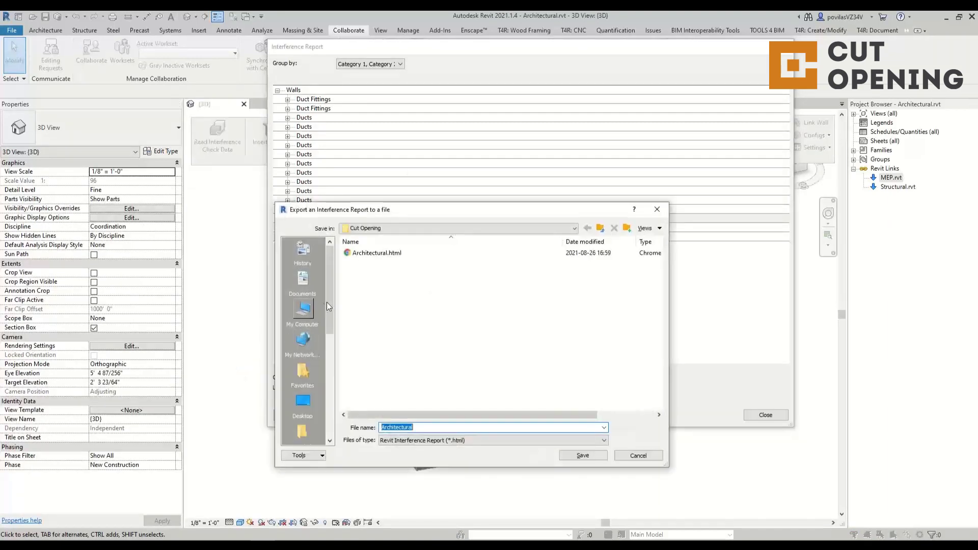
left_click(377, 254)
key("Delete")
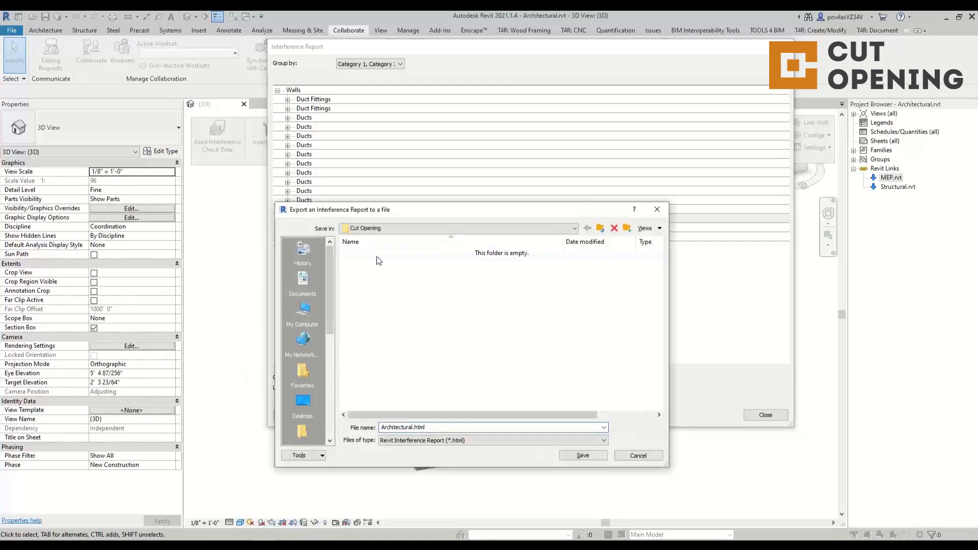
left_click(600, 227)
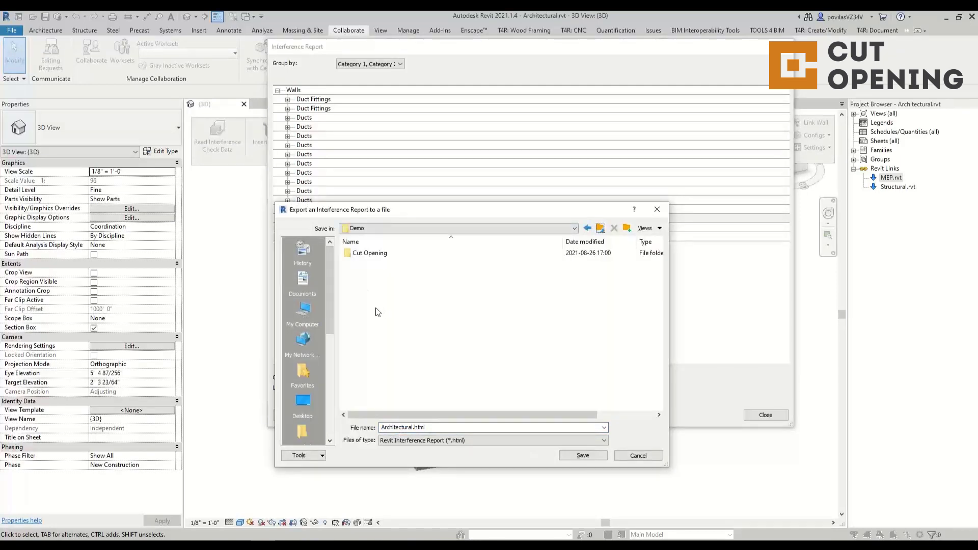
left_click(600, 228)
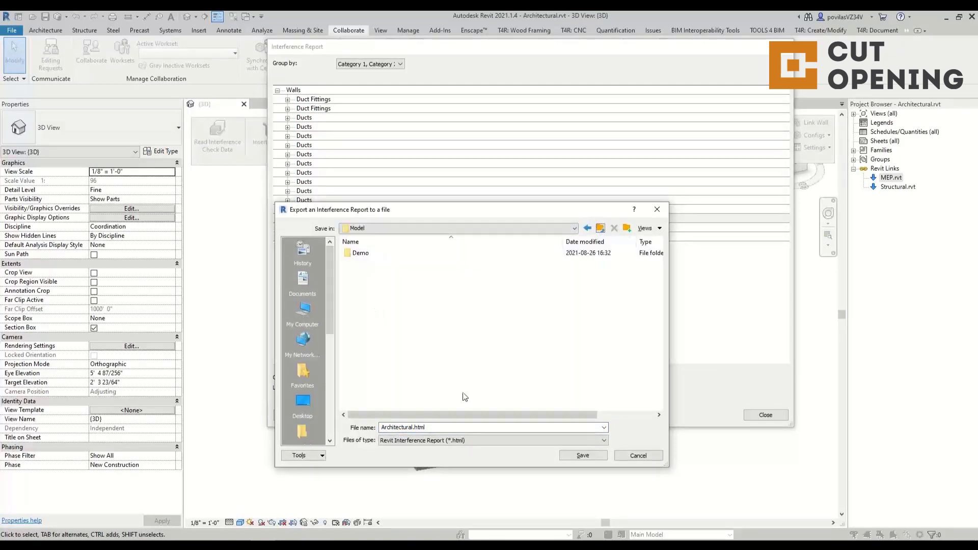
left_click(359, 254)
double_click(362, 254)
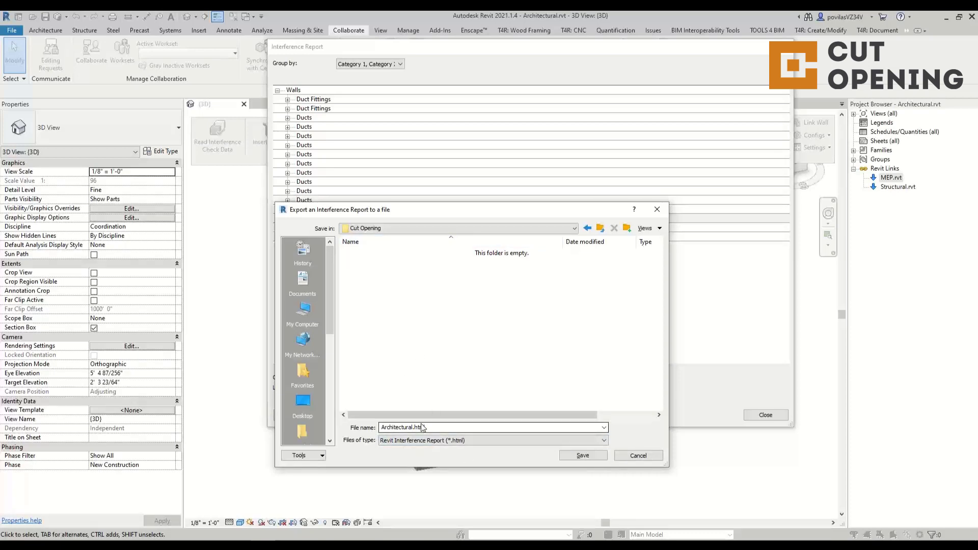
left_click(573, 455)
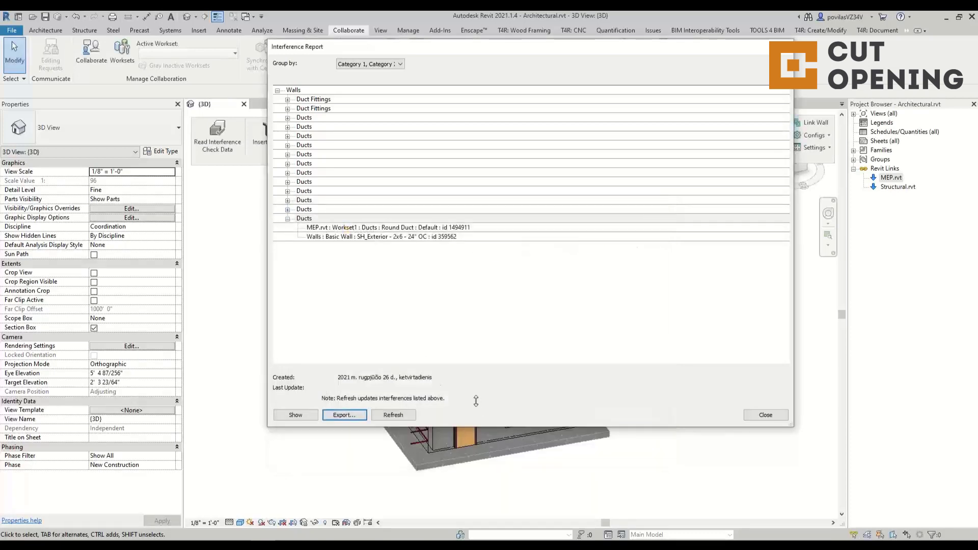
left_click(764, 415)
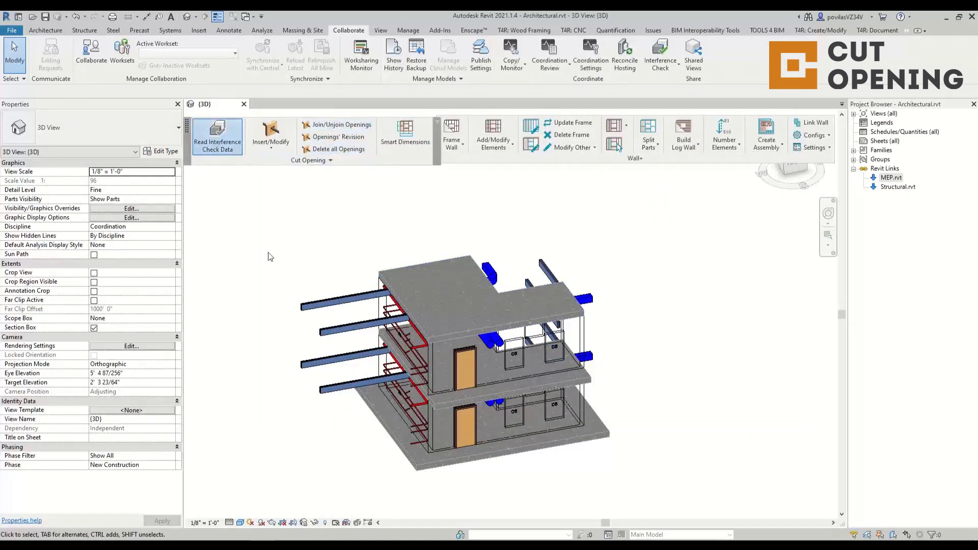
Read the interference check data from Architectural.html into Cut Opening using the Cut Opening Configuration Webinar configuration.
left_click(218, 133)
left_click(676, 213)
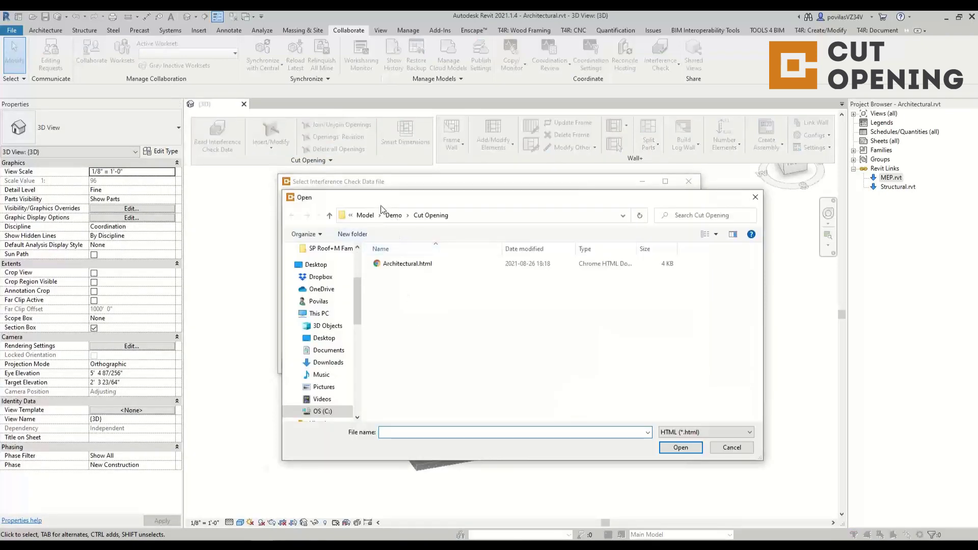
left_click(370, 275)
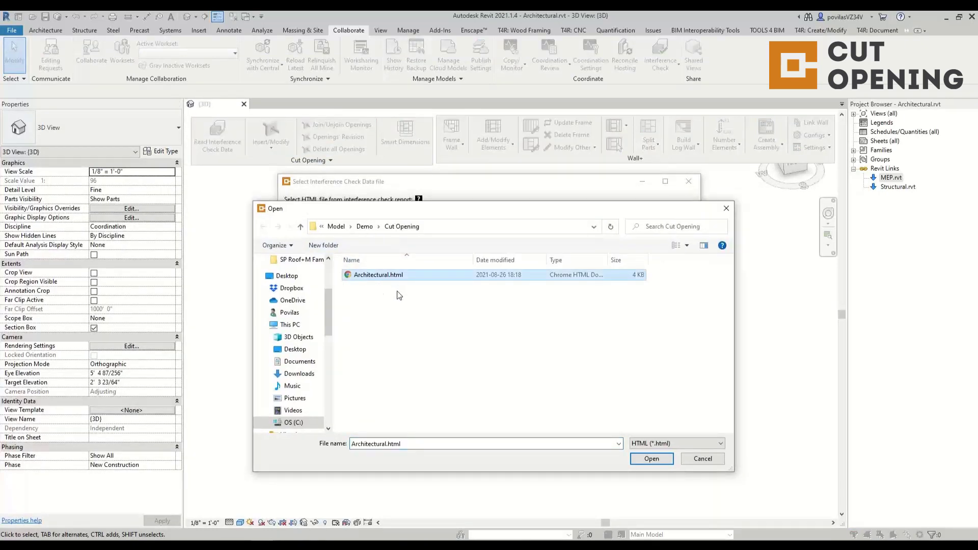
left_click(652, 459)
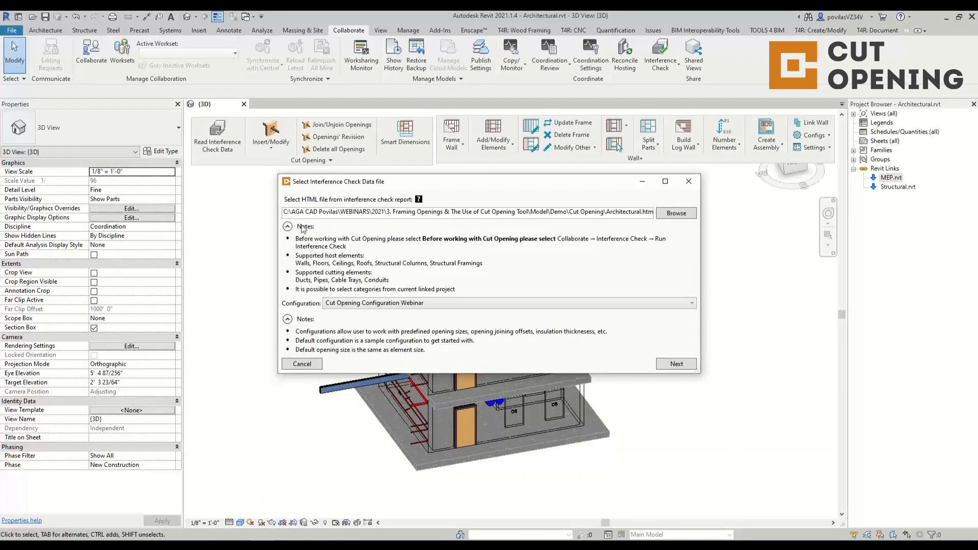
left_click(677, 364)
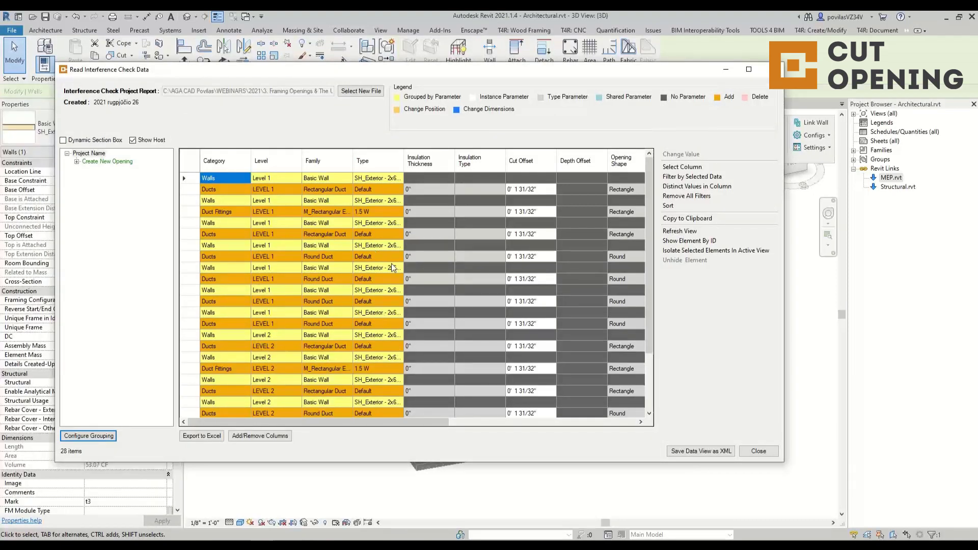
Save the interference data view as walls vs ducts.xml in the Cut Opening folder and close the data table.
left_click(678, 452)
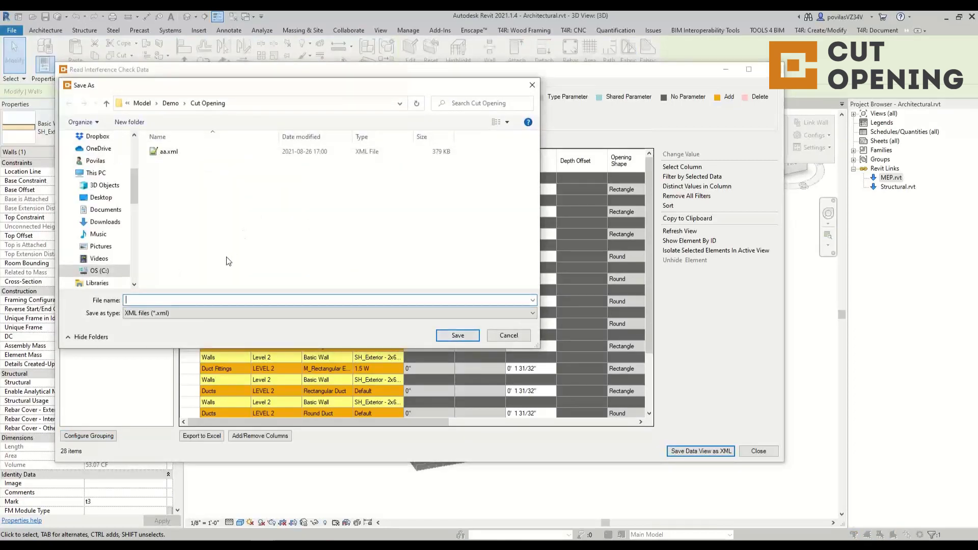
left_click(167, 152)
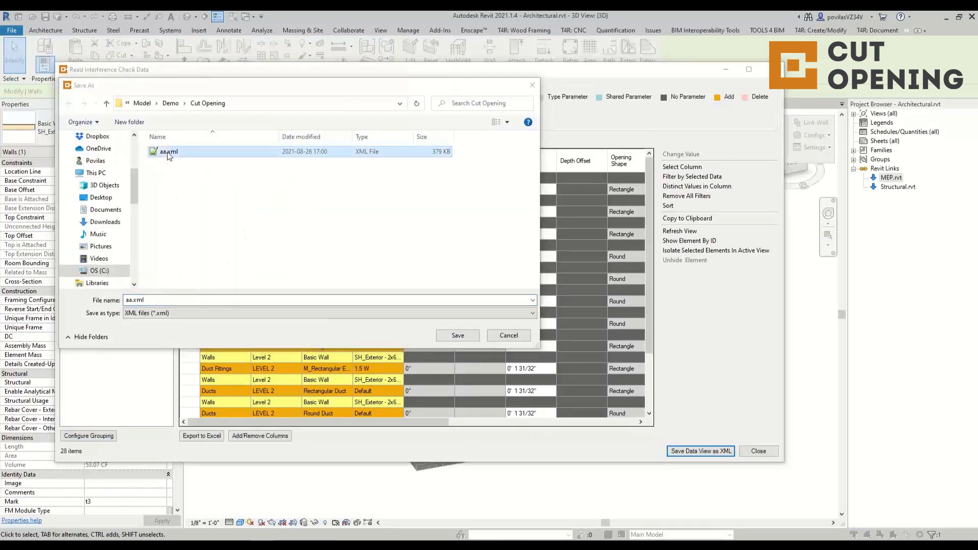
left_click(128, 299)
left_click(133, 300)
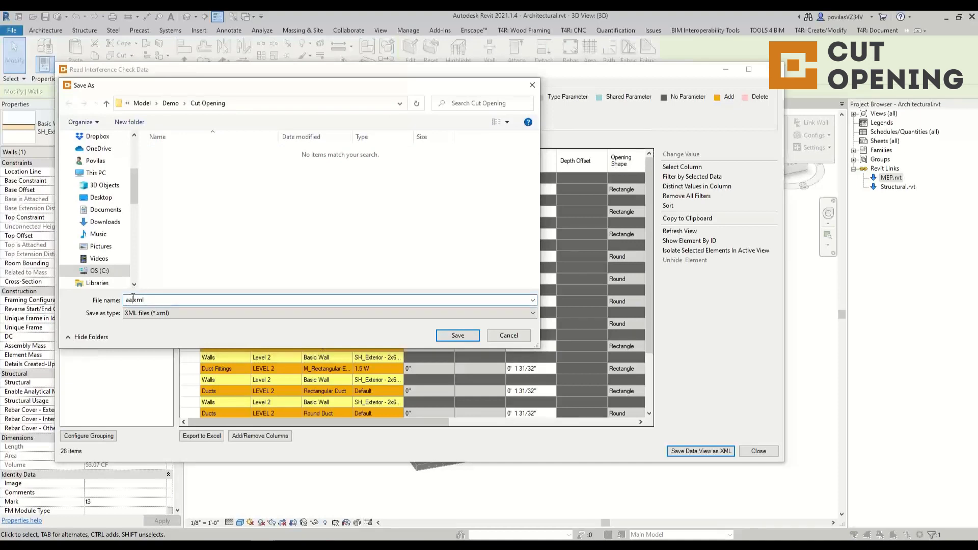
type("walls vs ducts")
left_click(458, 335)
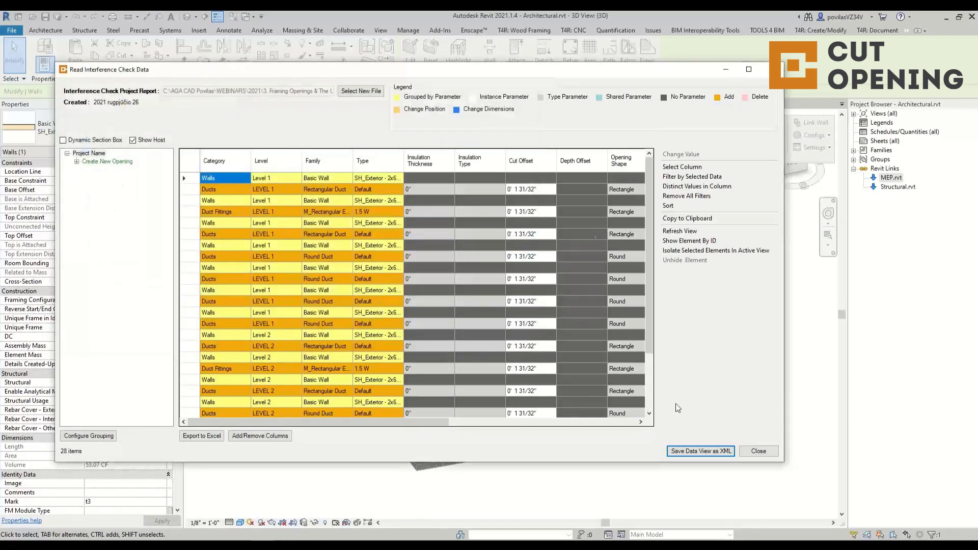
left_click(495, 295)
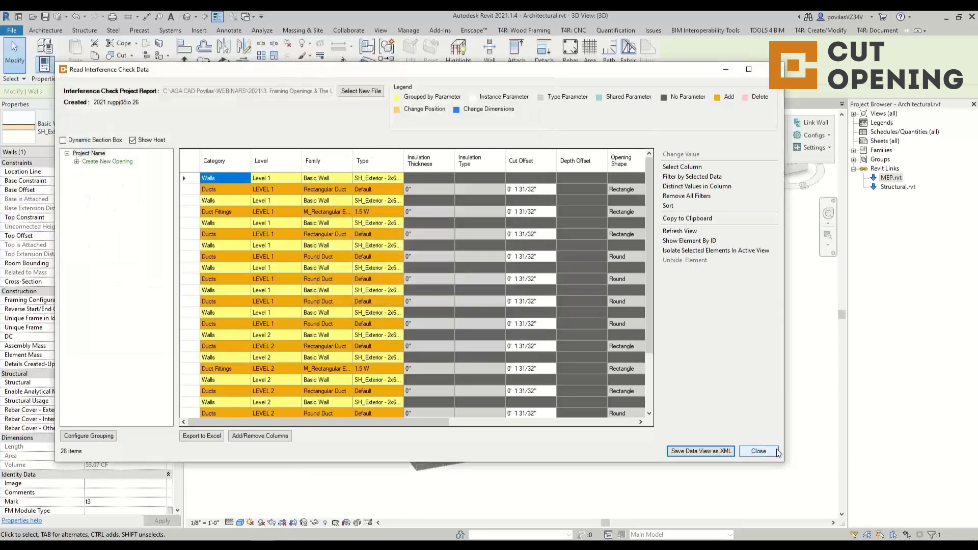
left_click(768, 452)
Insert the duct openings from walls vs ducts.xml using the I_Round Face Opening and I_Rectangular Face Opening families, and close the openings table.
left_click(271, 137)
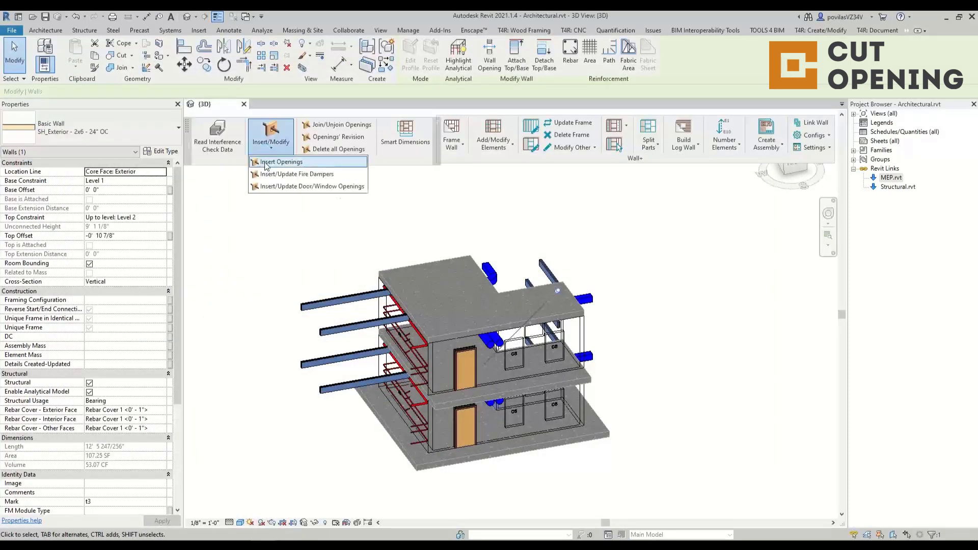
left_click(286, 160)
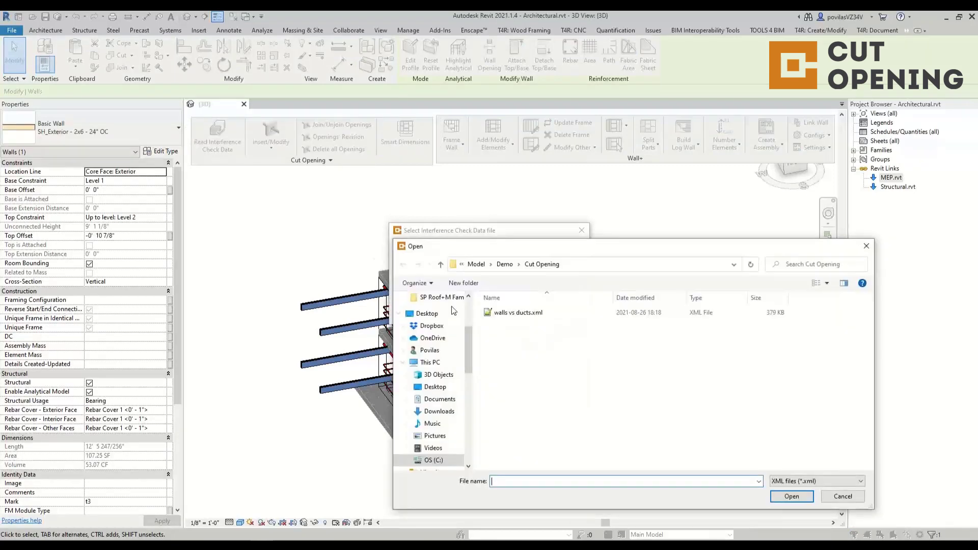
left_click(792, 496)
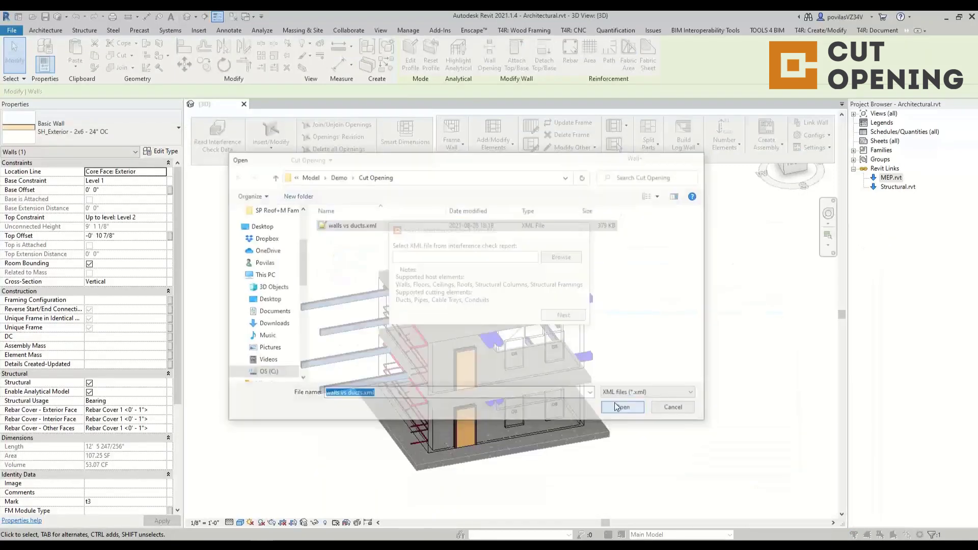
left_click(792, 314)
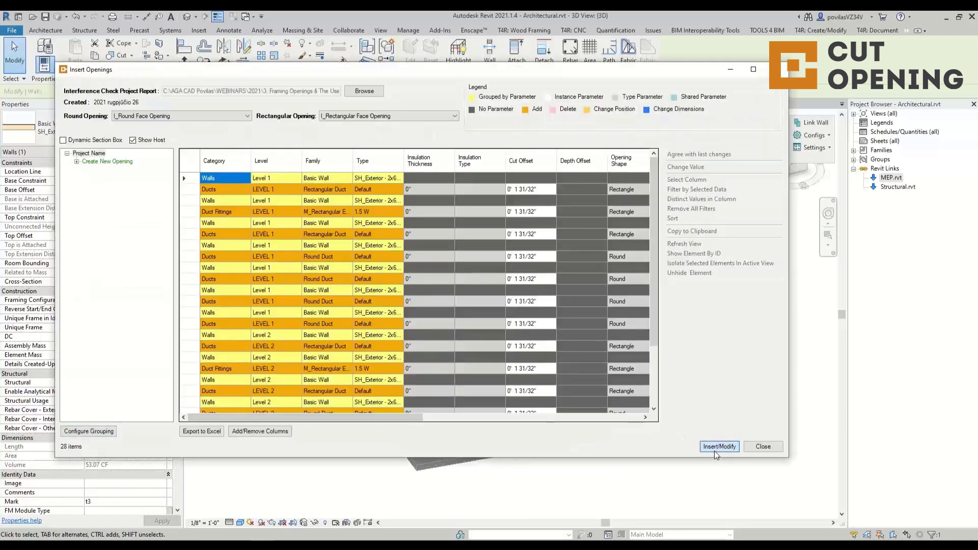
left_click(716, 448)
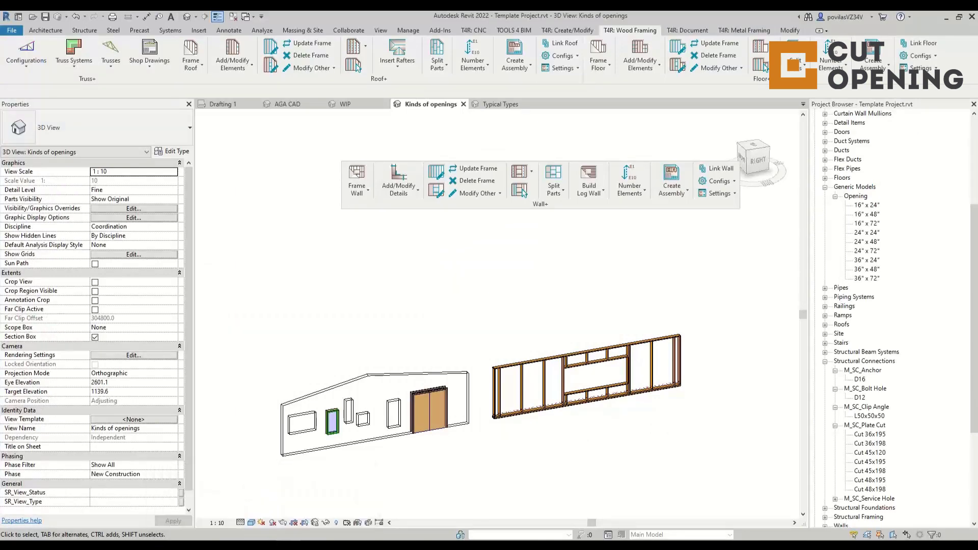
left_click(250, 520)
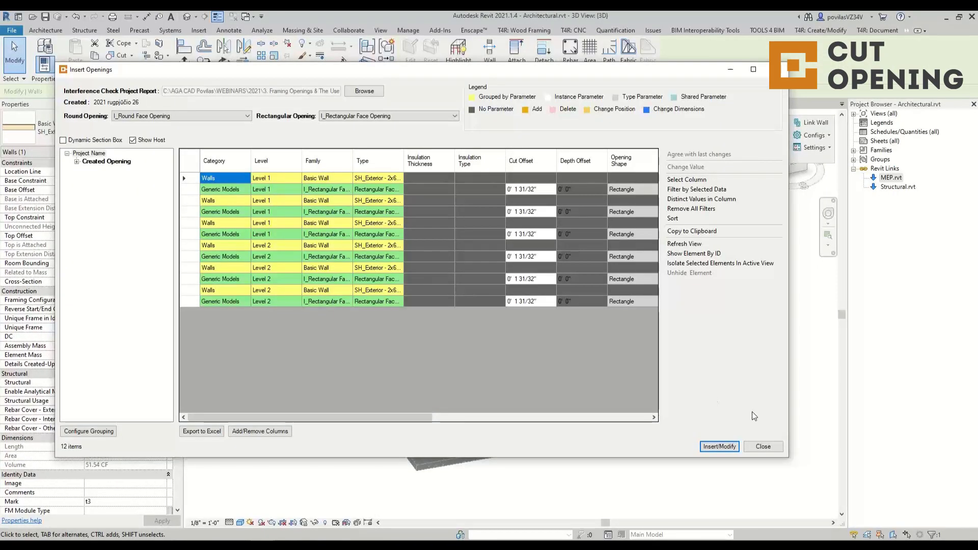
left_click(763, 447)
left_click(683, 352)
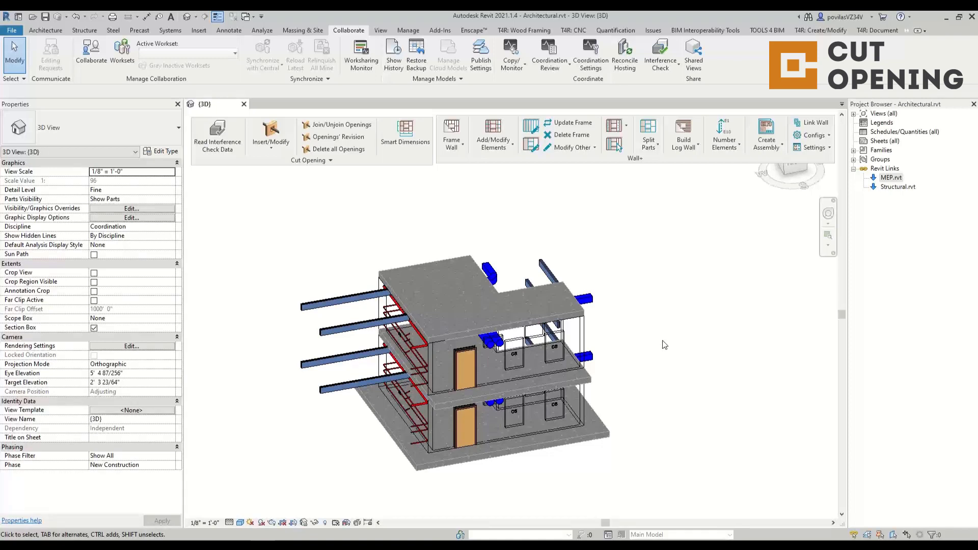
Hide the MEP.rvt and Structural.rvt links in the 3D view's visibility overrides.
key("v")
key("v")
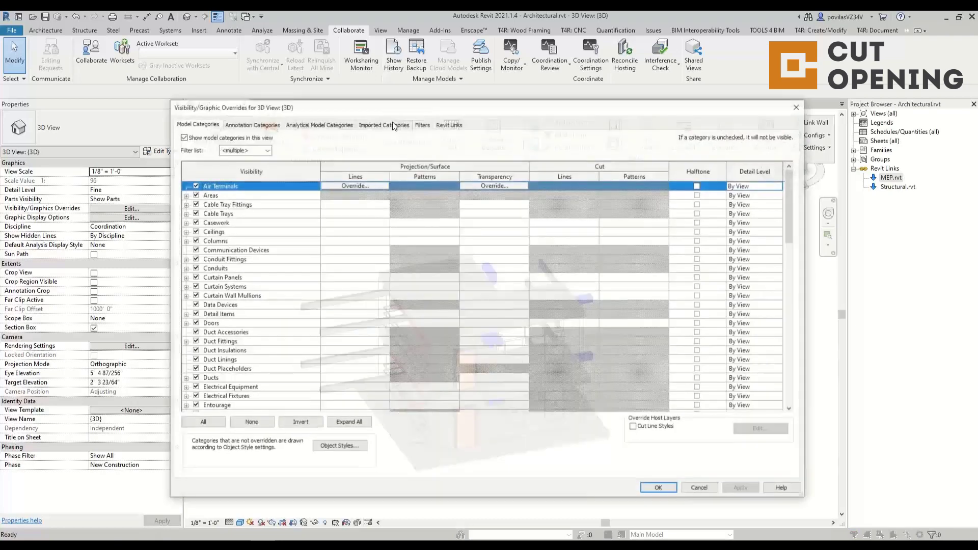
left_click(449, 124)
left_click(194, 179)
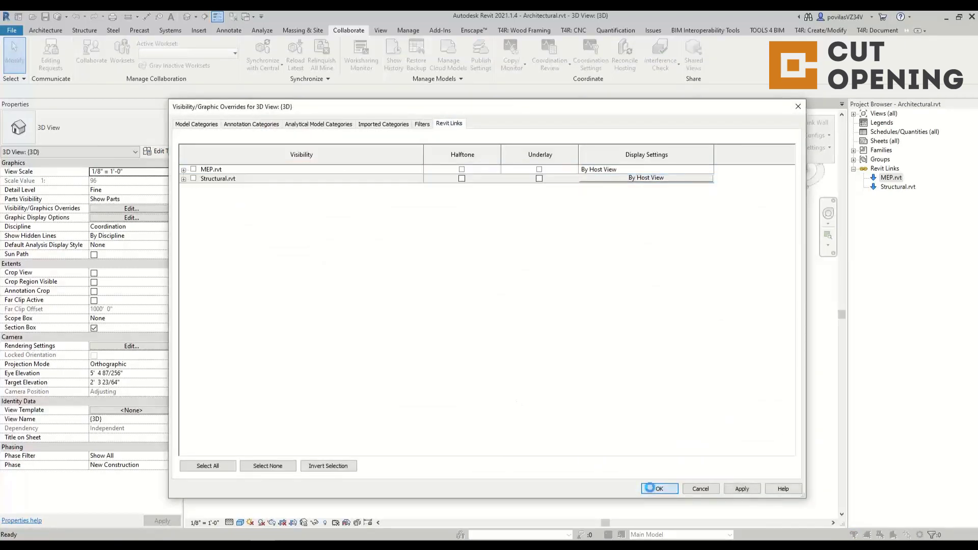
left_click(659, 488)
Select the rectangular duct opening beside the upper-floor windows and examine the cut openings from other sides.
scroll(550, 332, "up", 4)
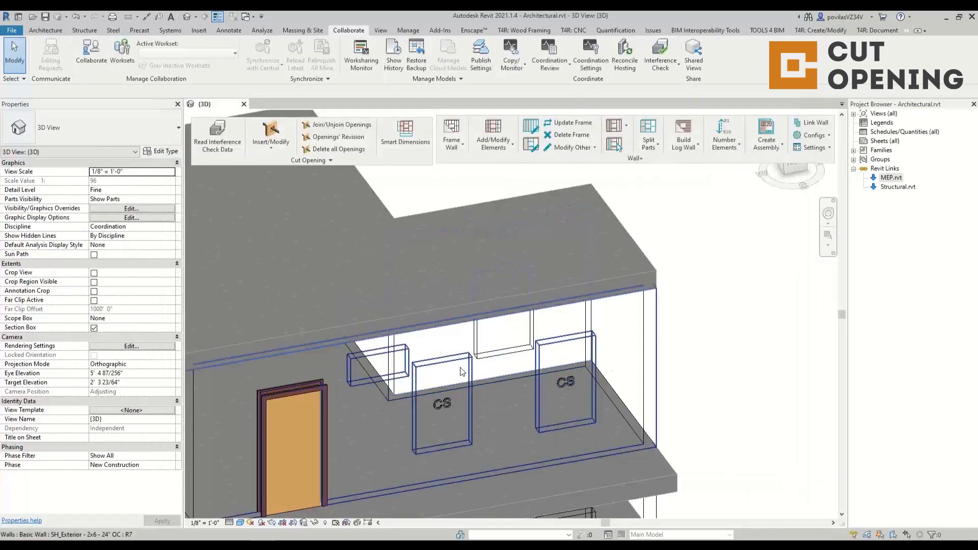
left_click(396, 379)
scroll(475, 460, "down", 3)
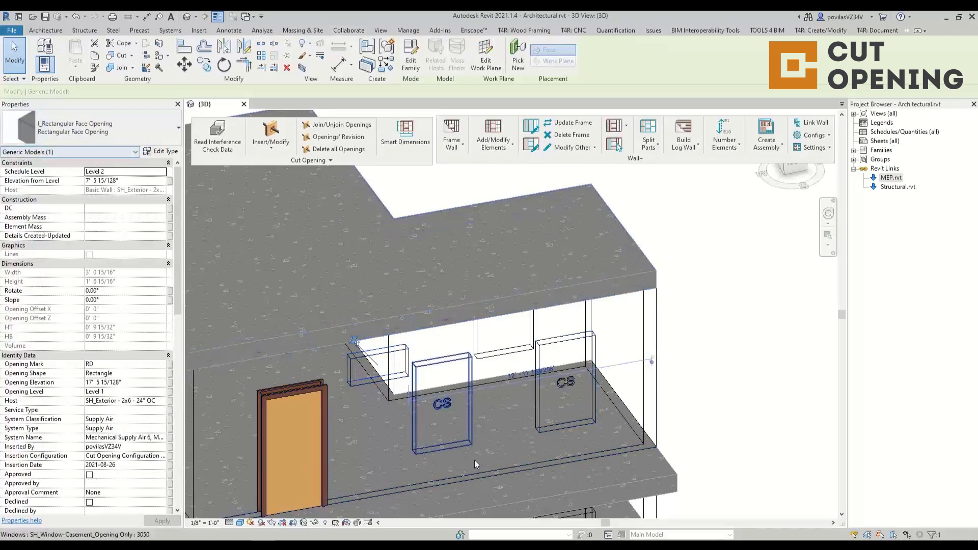
middle_click_drag(475, 460, 673, 423, "shift")
scroll(674, 422, "down", 5)
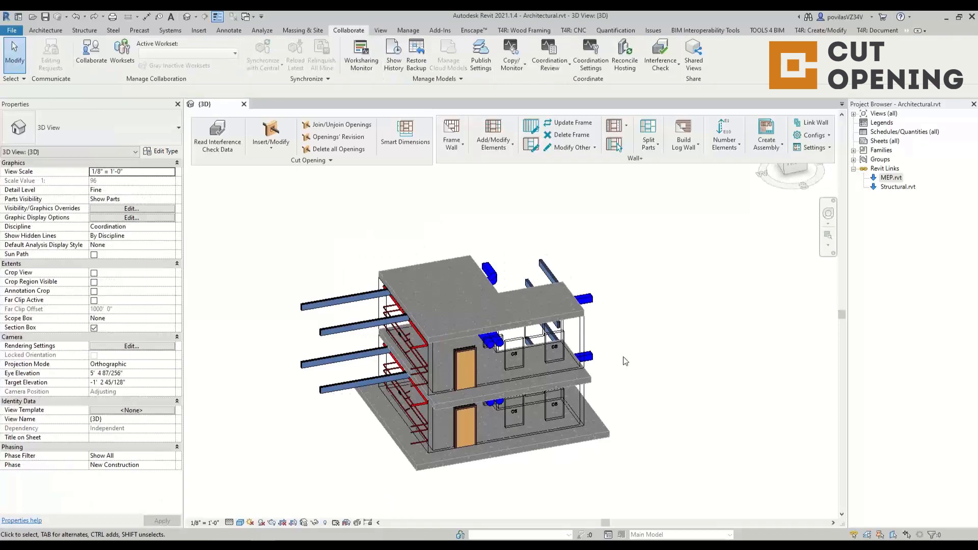
Run an interference check of the current project's Walls against Structural Framing from Structural.rvt.
middle_click_drag(640, 383, 673, 356, "shift")
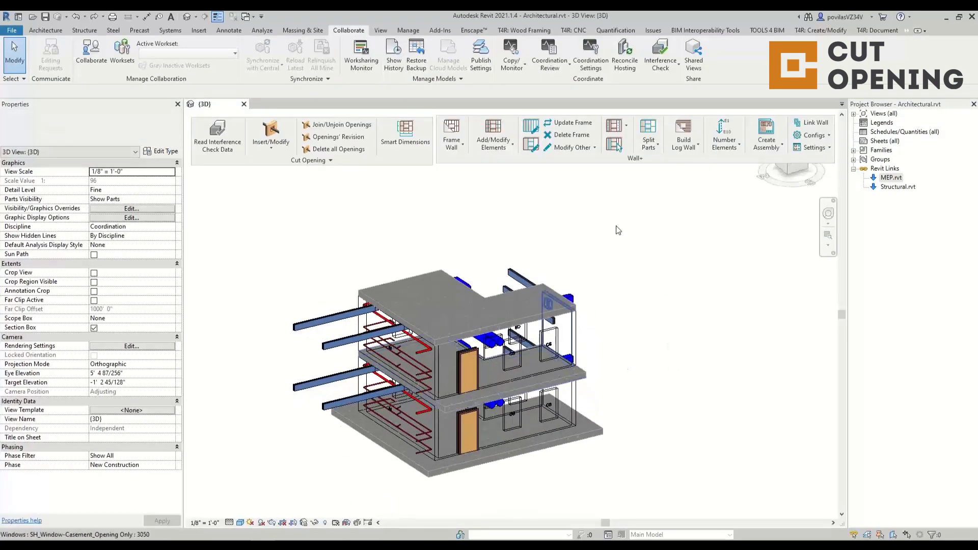
left_click(660, 64)
left_click(685, 84)
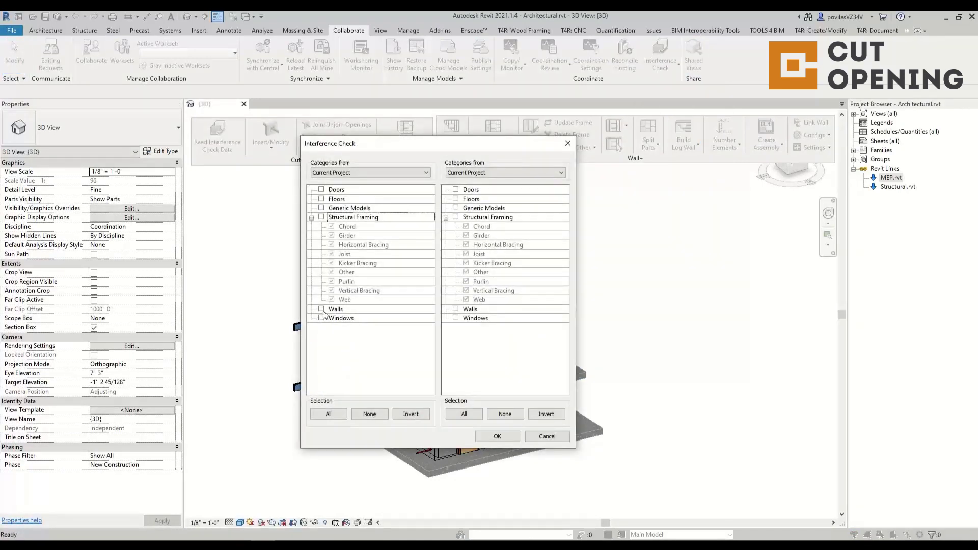
left_click(320, 309)
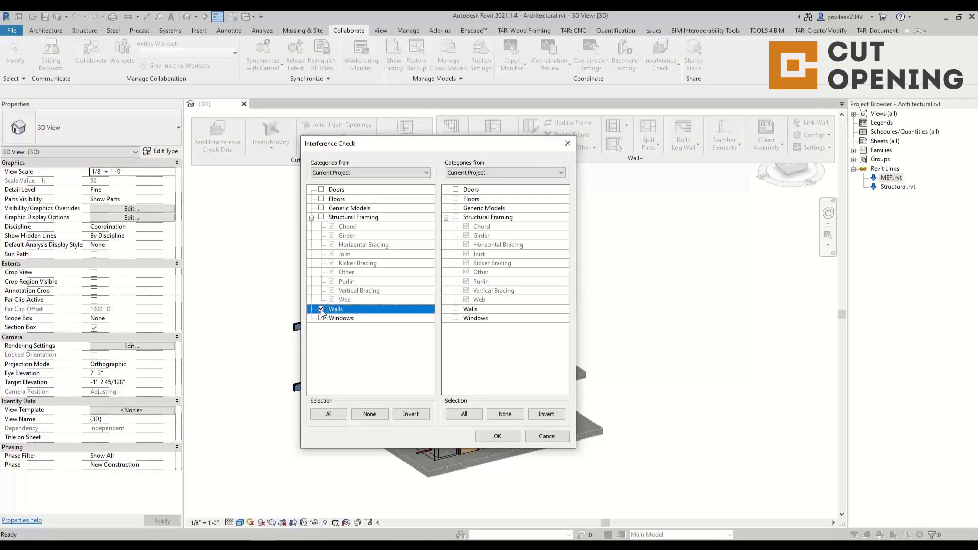
left_click(480, 174)
left_click(487, 196)
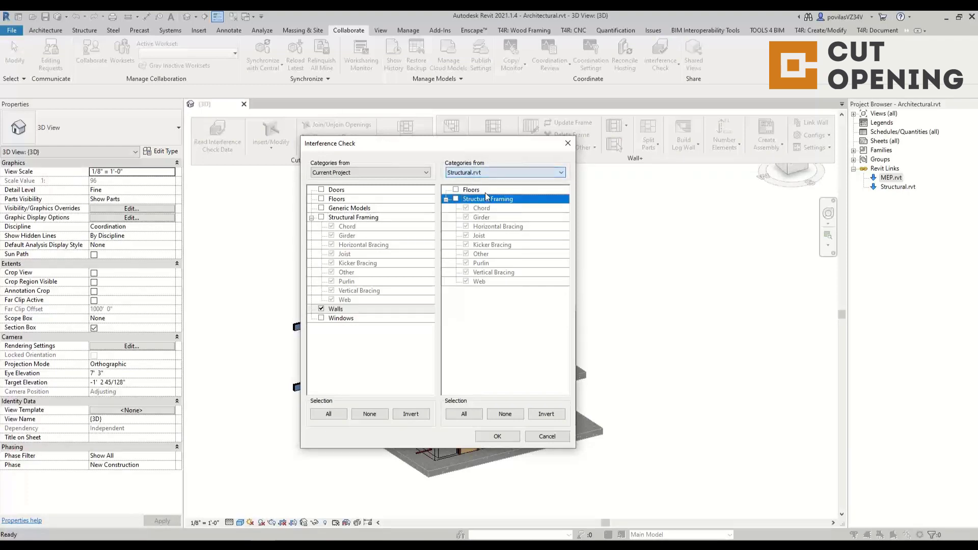
left_click(456, 199)
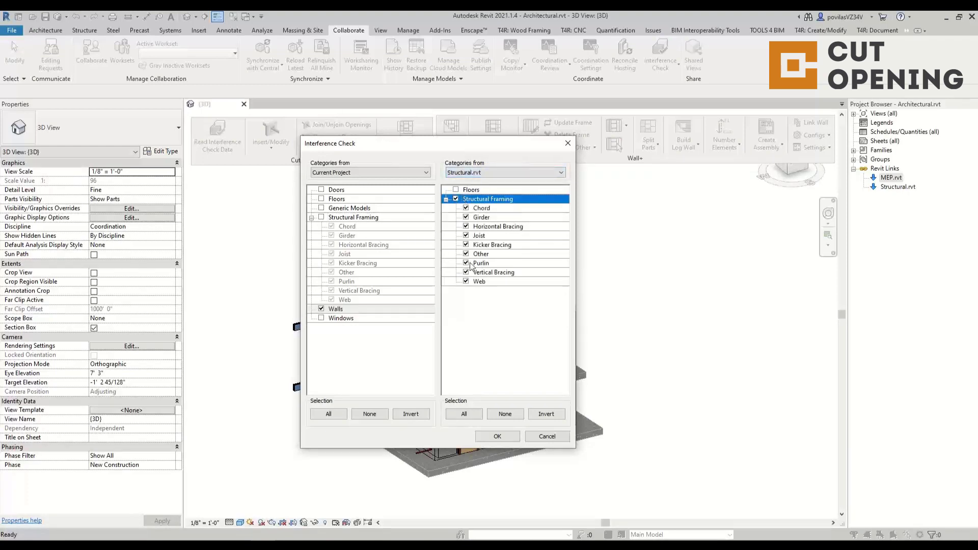
left_click(497, 435)
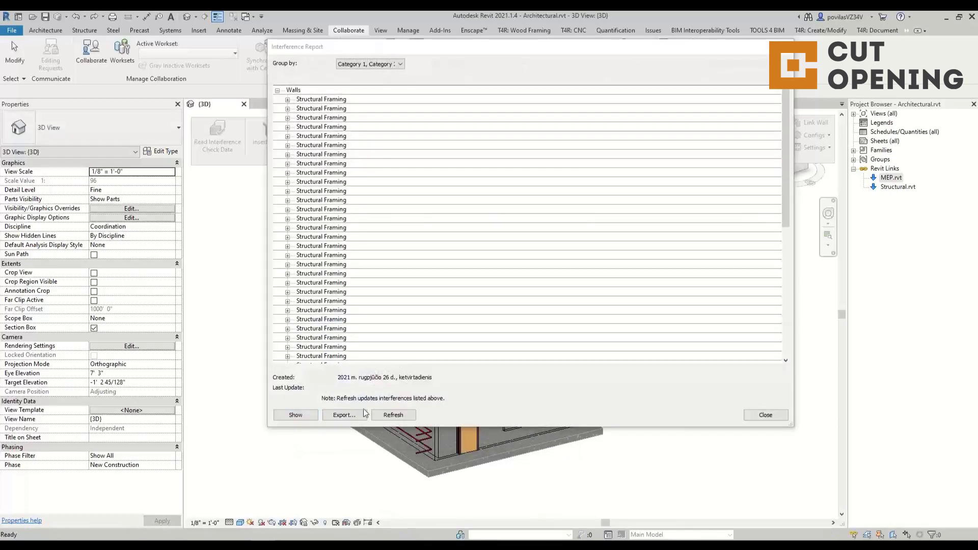
Export the interference report to the Cut Opening folder, overwriting Architectural.html, and close the report.
left_click(354, 414)
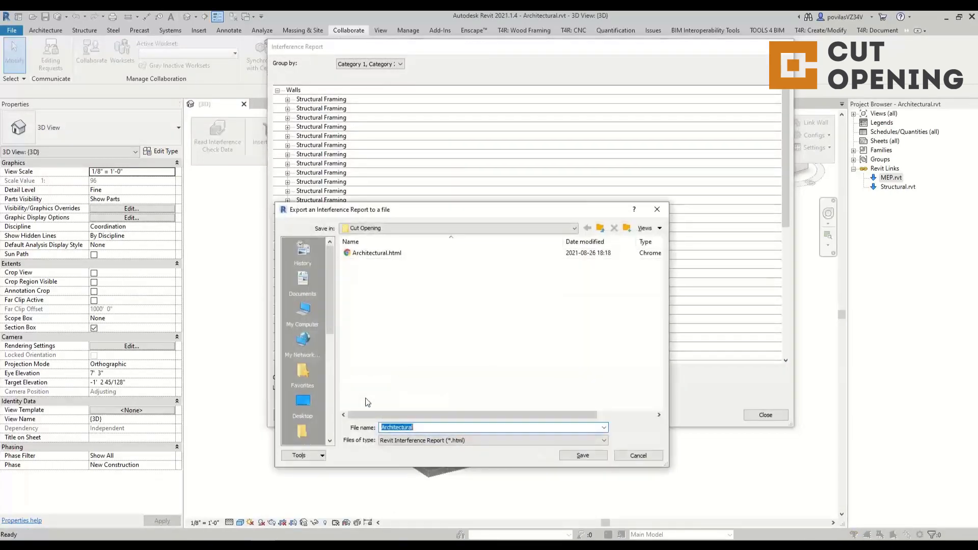
left_click(363, 255)
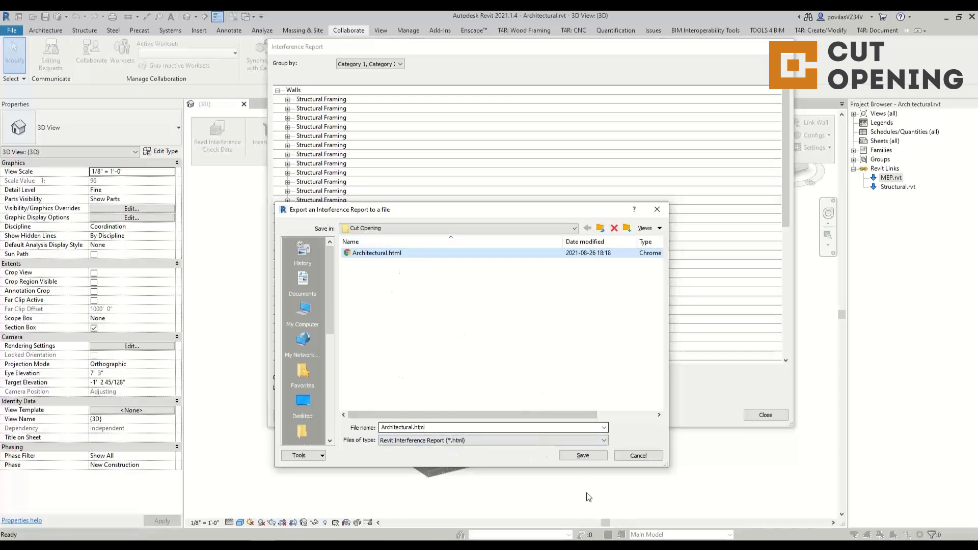
left_click(584, 455)
left_click(505, 302)
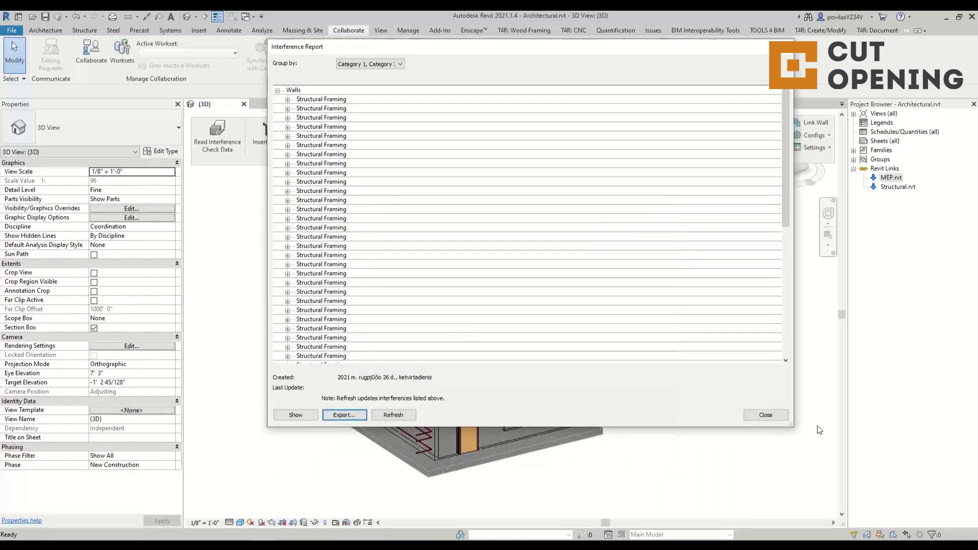
left_click(774, 415)
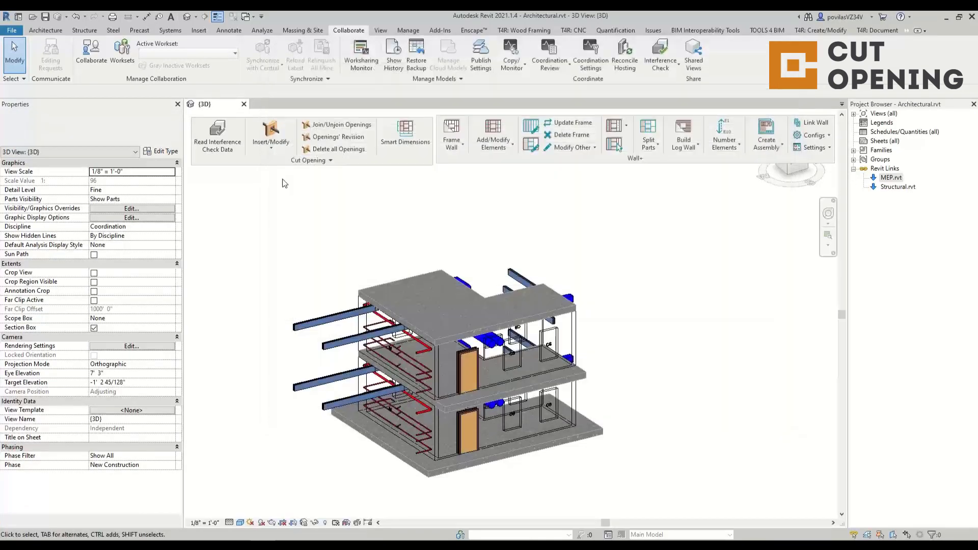
Read the interference check data from Architectural.html into Cut Opening with the Cut Opening Configuration Webinar configuration, continuing past the invalid intersections.
left_click(218, 135)
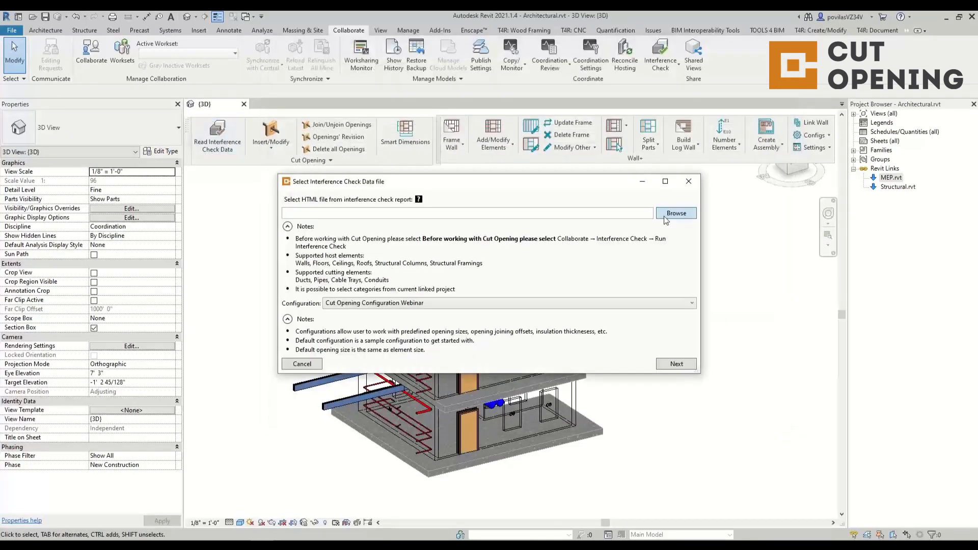
left_click(676, 213)
left_click(676, 449)
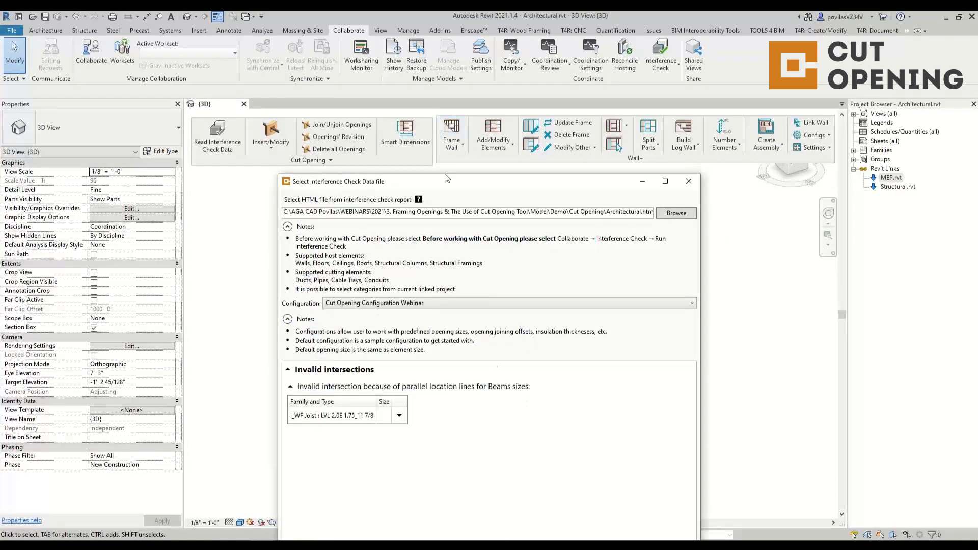
left_click_drag(447, 180, 430, 68)
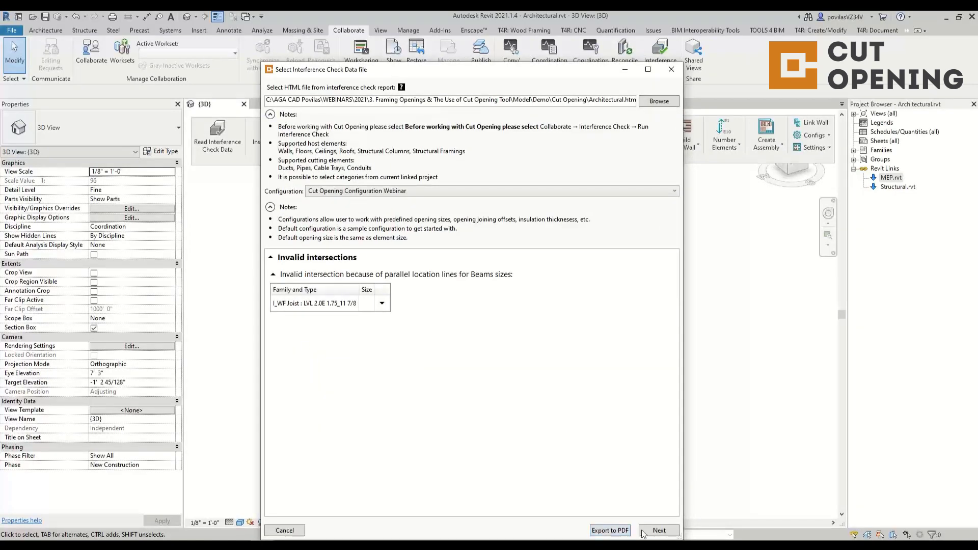
left_click(659, 531)
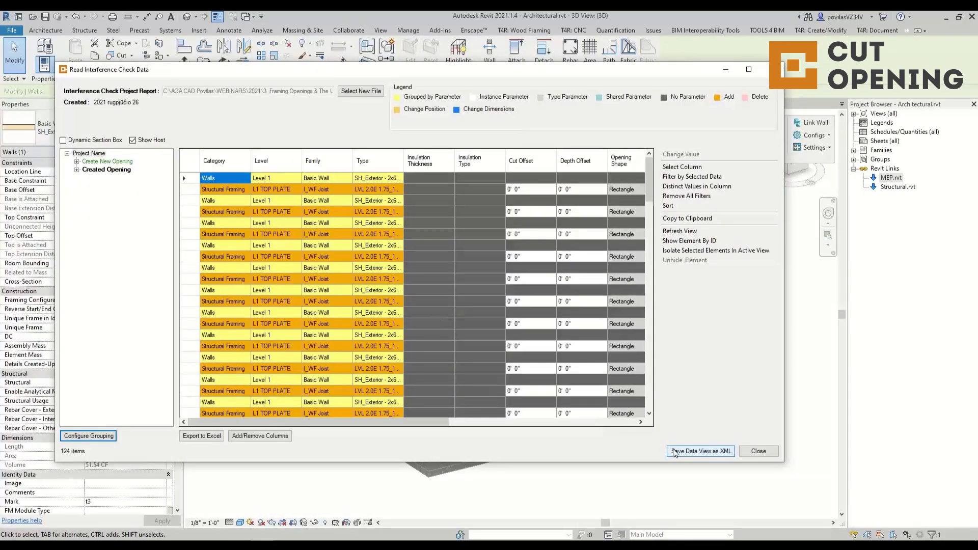
Save the interference data view as wall vs beams.xml in the Cut Opening folder and close the data table.
left_click(675, 452)
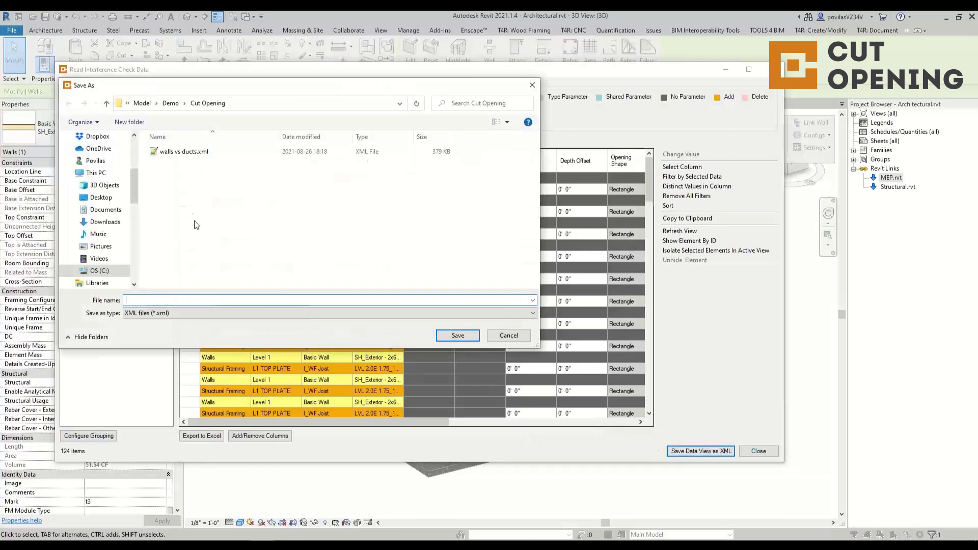
left_click(163, 301)
type("wall vs beams")
left_click(448, 337)
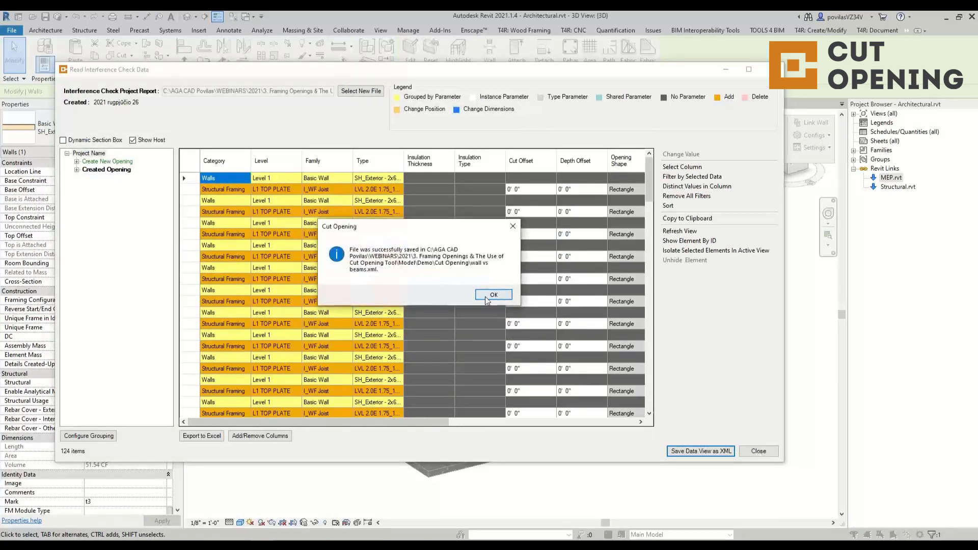
key("Return")
left_click(753, 452)
Insert the beam openings into the walls from wall vs beams.xml with Cut Opening and close the openings table.
left_click(268, 152)
left_click(285, 186)
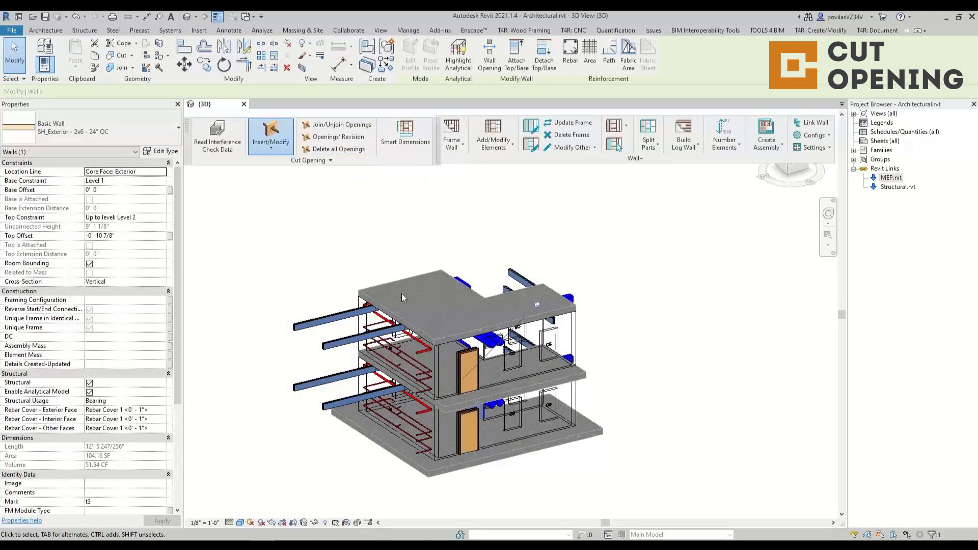
left_click(562, 256)
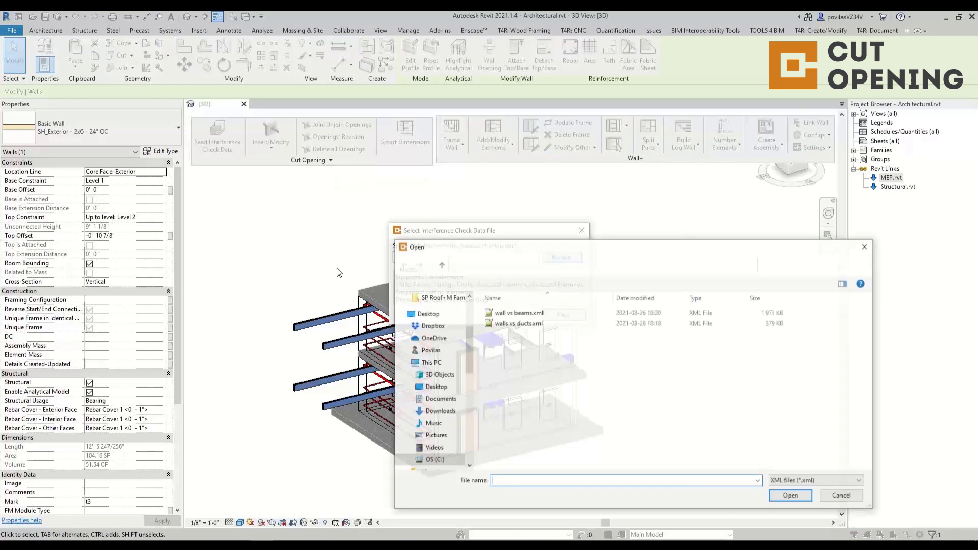
left_click(525, 324)
left_click(515, 312)
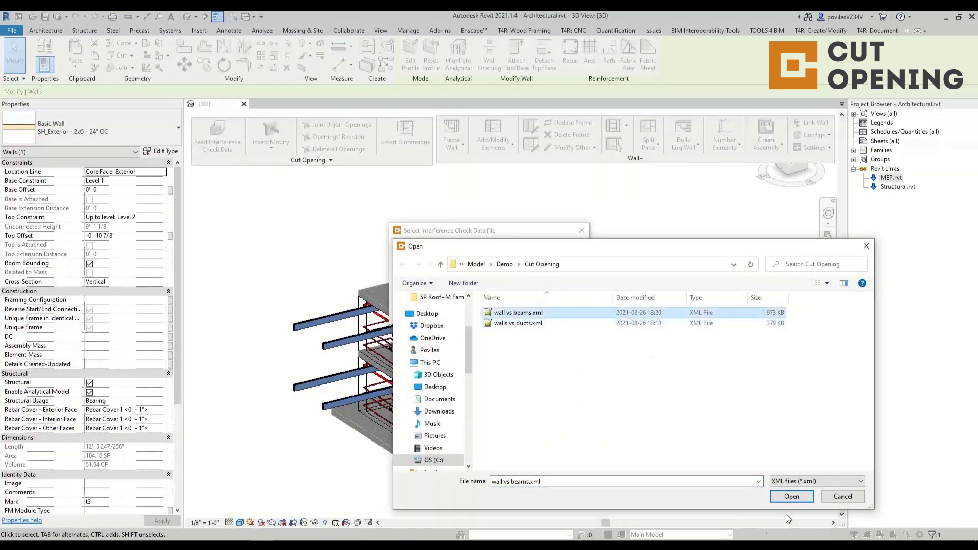
left_click(791, 497)
left_click(792, 315)
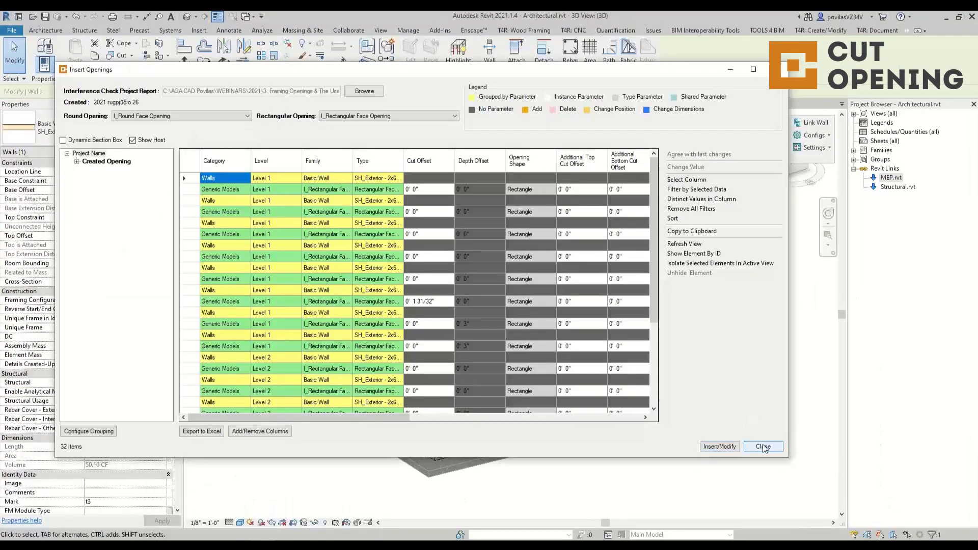
left_click(764, 447)
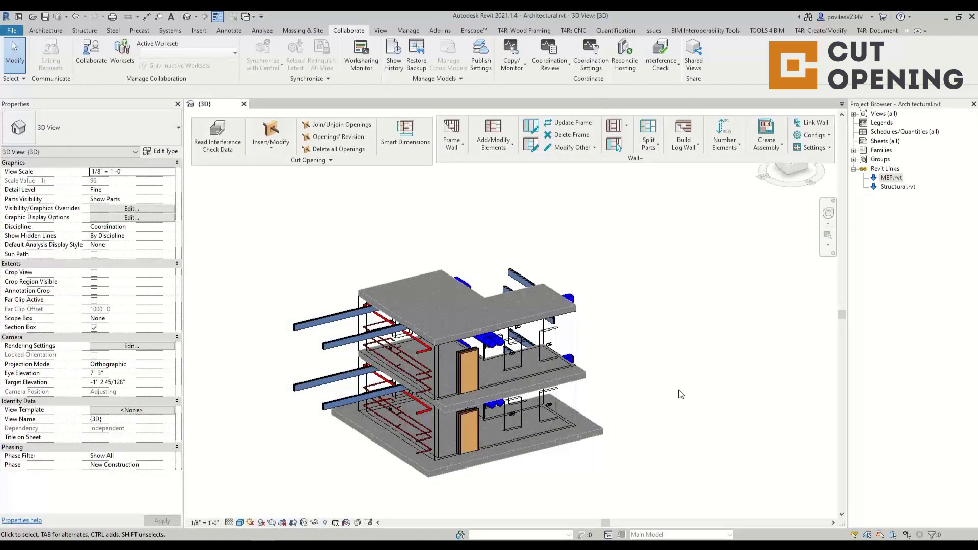
Examine the individual members at the free end of the upper linked beam, selecting a member and the part around it.
scroll(306, 331, "up", 10)
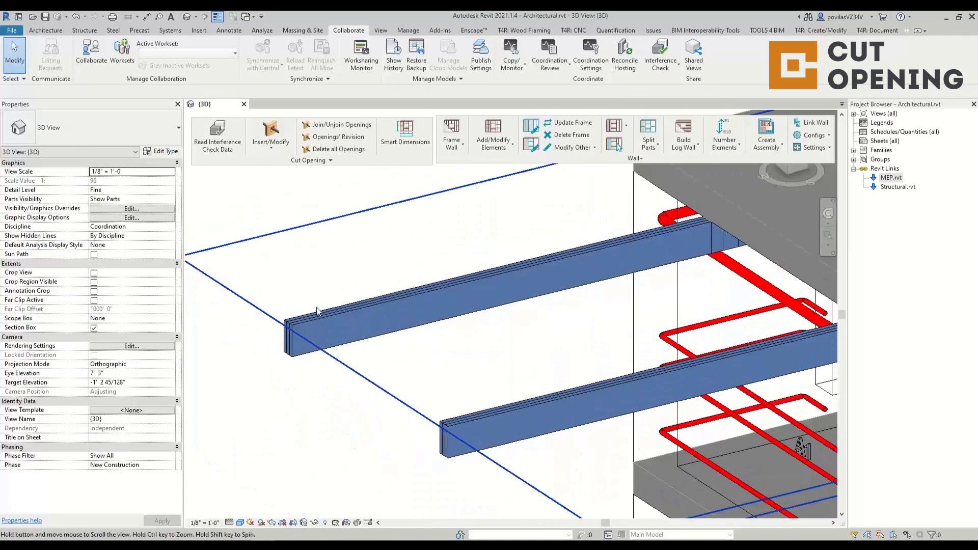
left_click(298, 339)
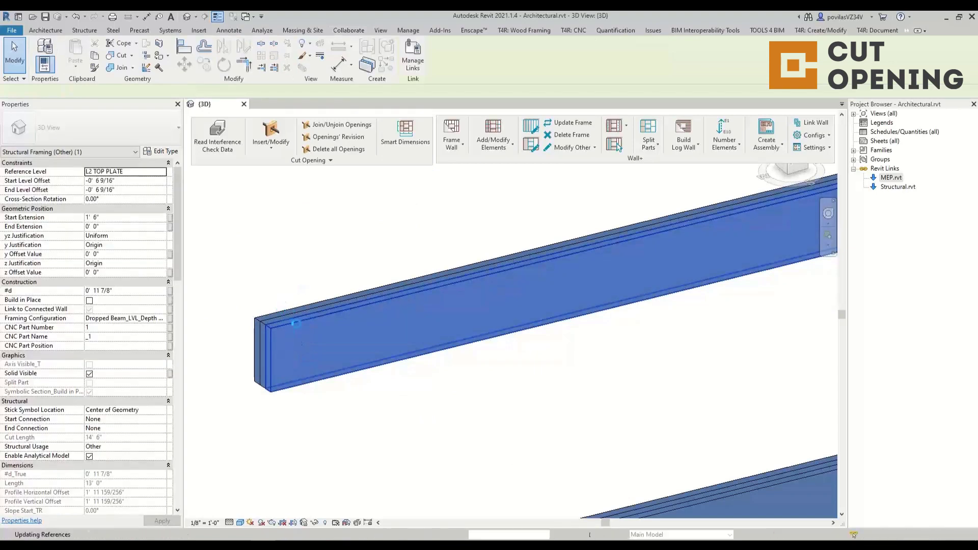
left_click(269, 345)
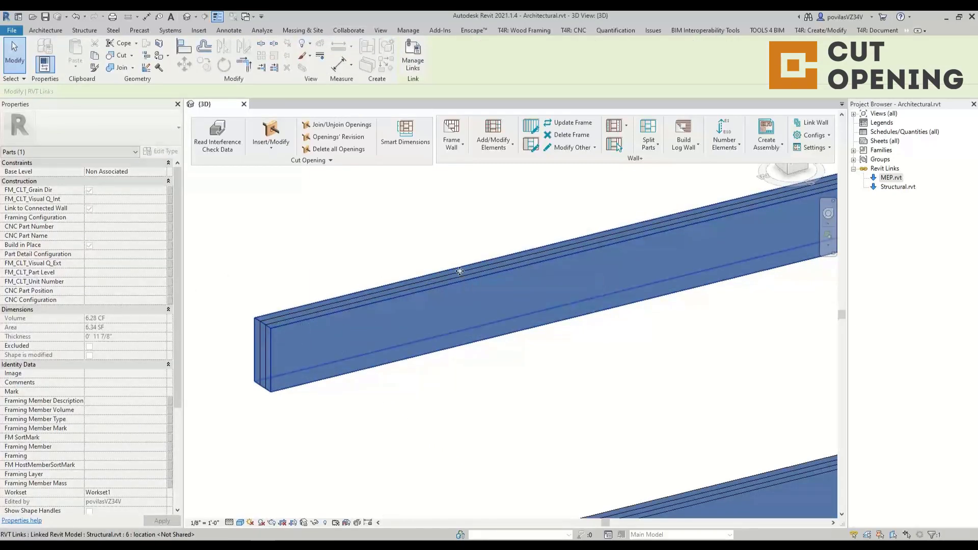
key("Escape")
Set the 3D view's Parts Visibility to Show Original.
left_click(171, 199)
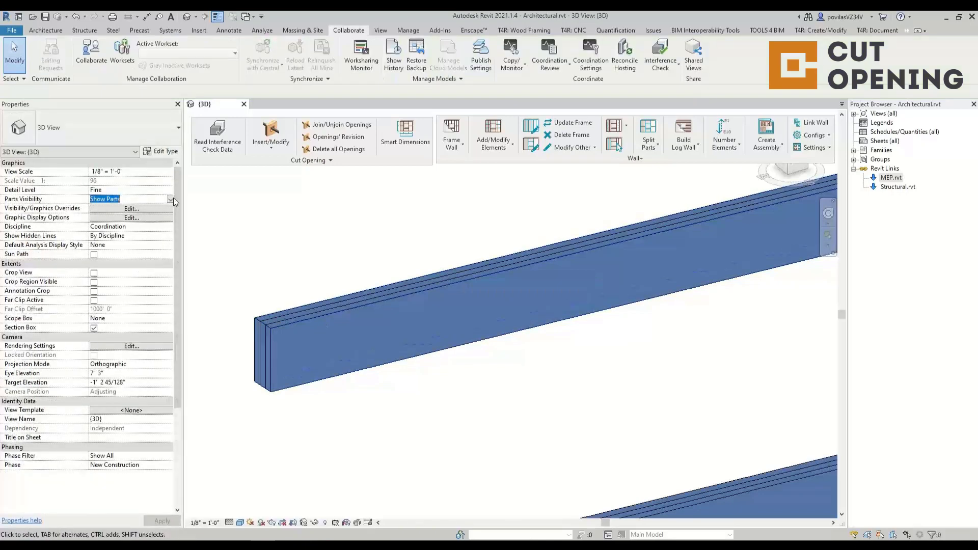
left_click(171, 199)
left_click(118, 218)
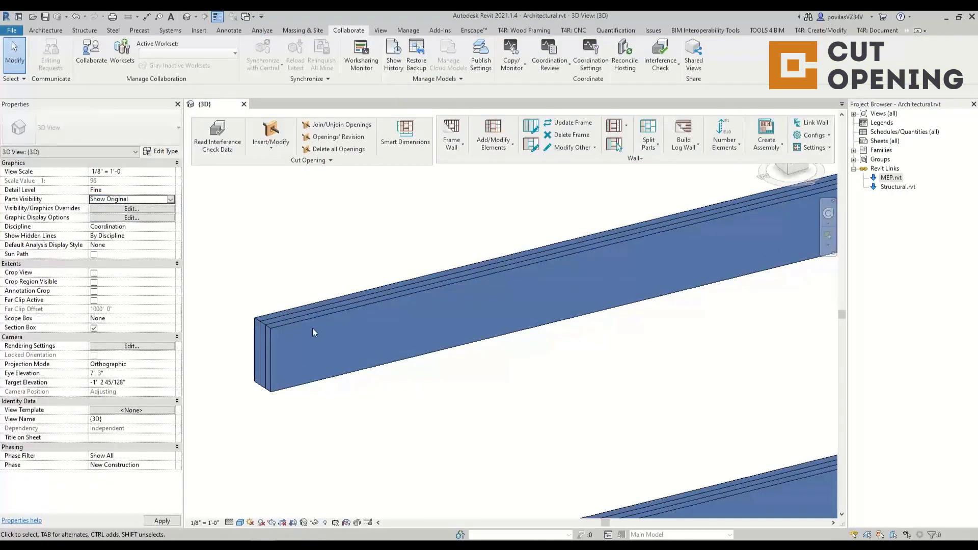
Inspect the upper linked beam's properties, first as a dropped beam floor and as a single structural framing member.
left_click(279, 353)
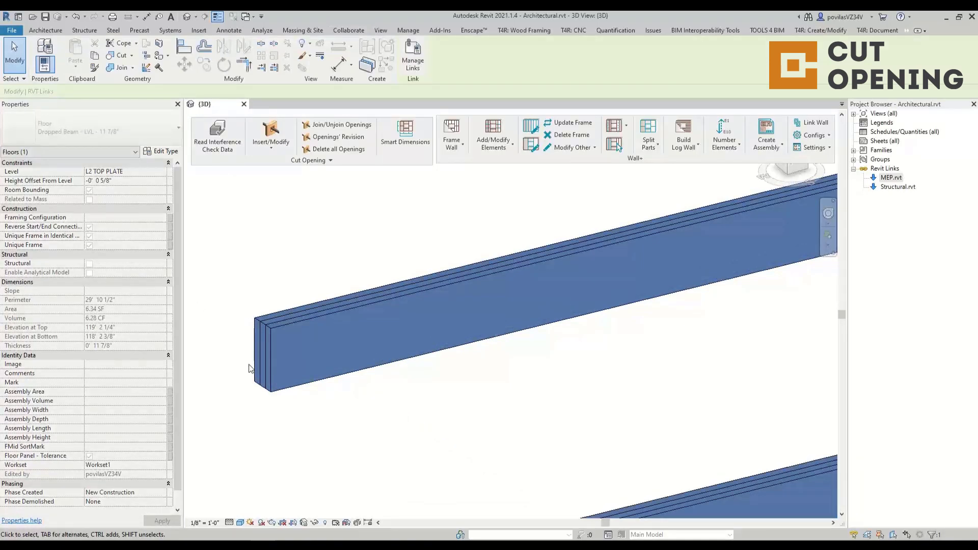
left_click(198, 269)
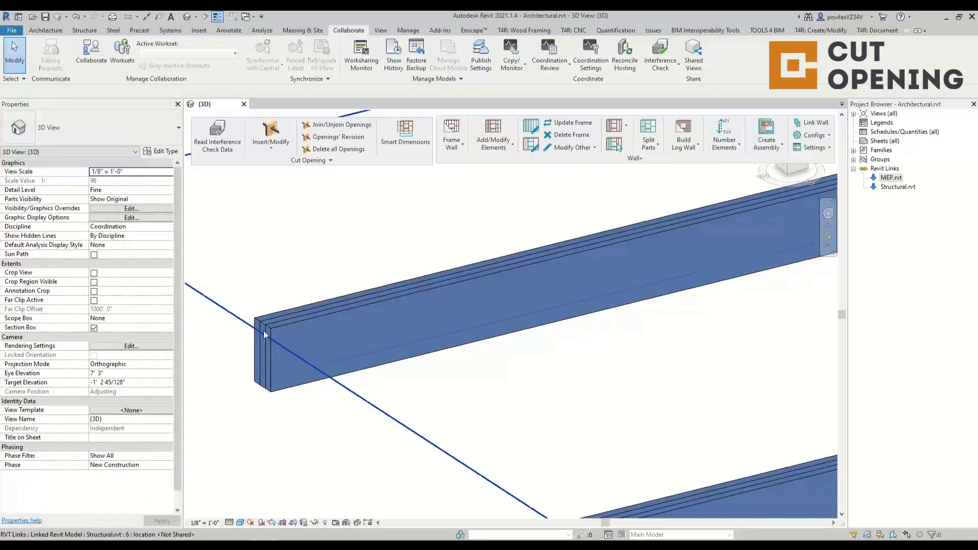
left_click(264, 332)
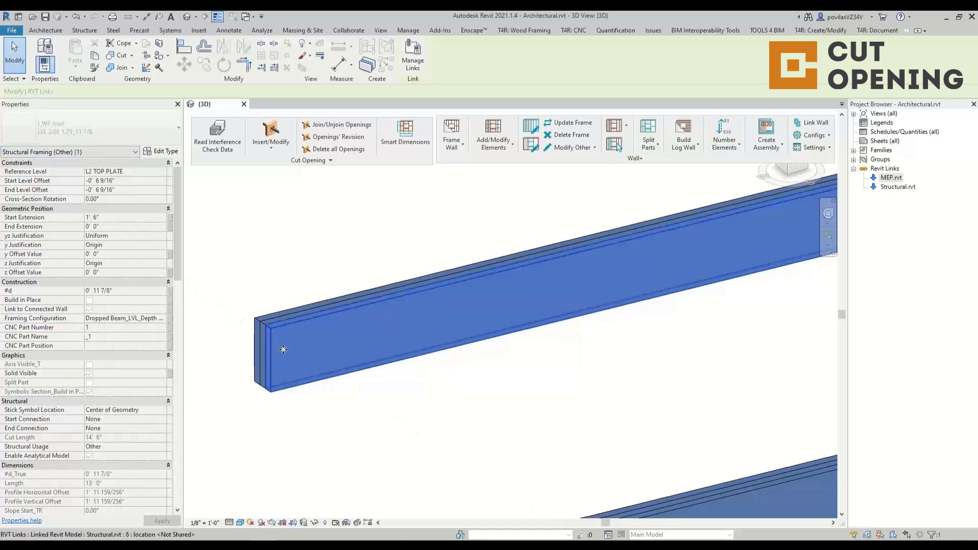
scroll(274, 345, "down", 2)
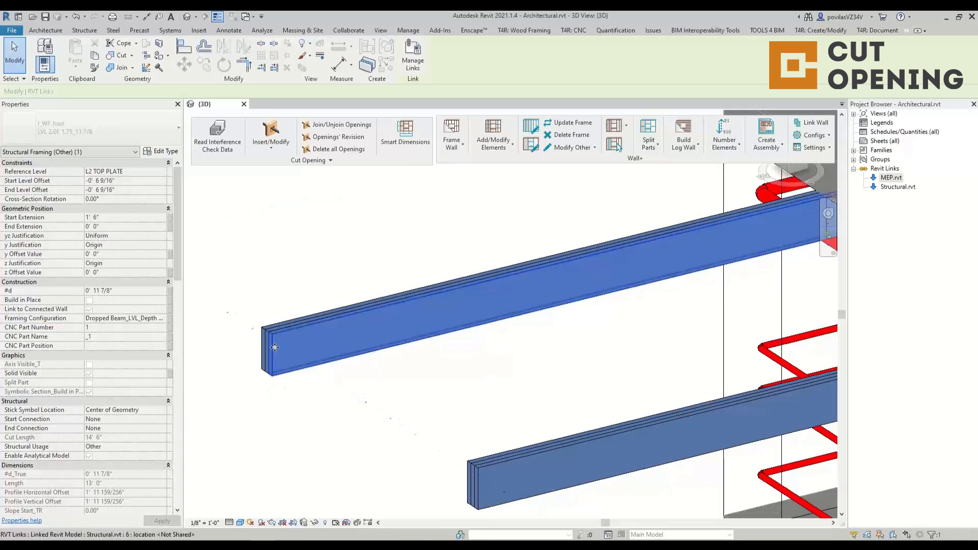
scroll(312, 358, "down", 1)
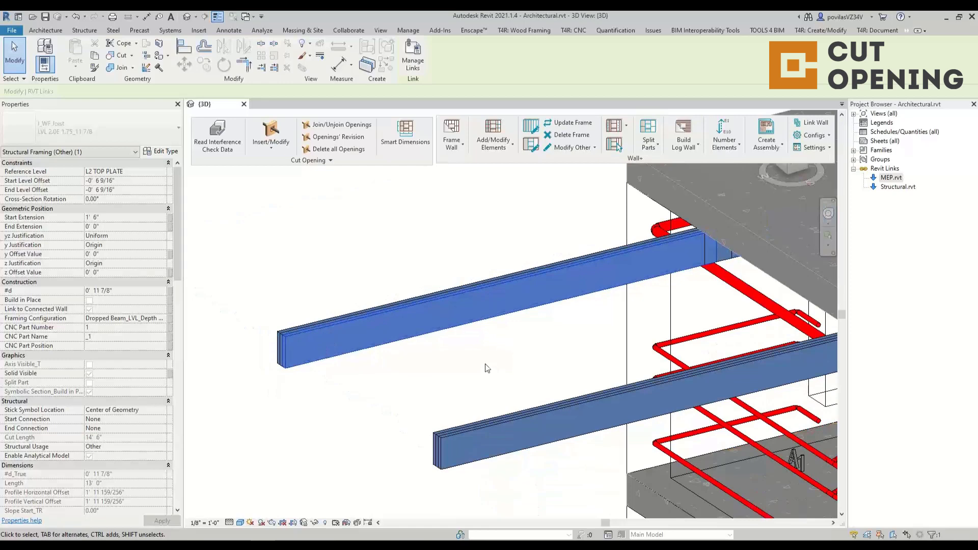
left_click(454, 363)
Hide the MEP.rvt and Structural.rvt links in the 3D view's Visibility/Graphic Overrides.
scroll(459, 363, "down", 4)
middle_click_drag(459, 362, 293, 228)
middle_click_drag(298, 276, 389, 336)
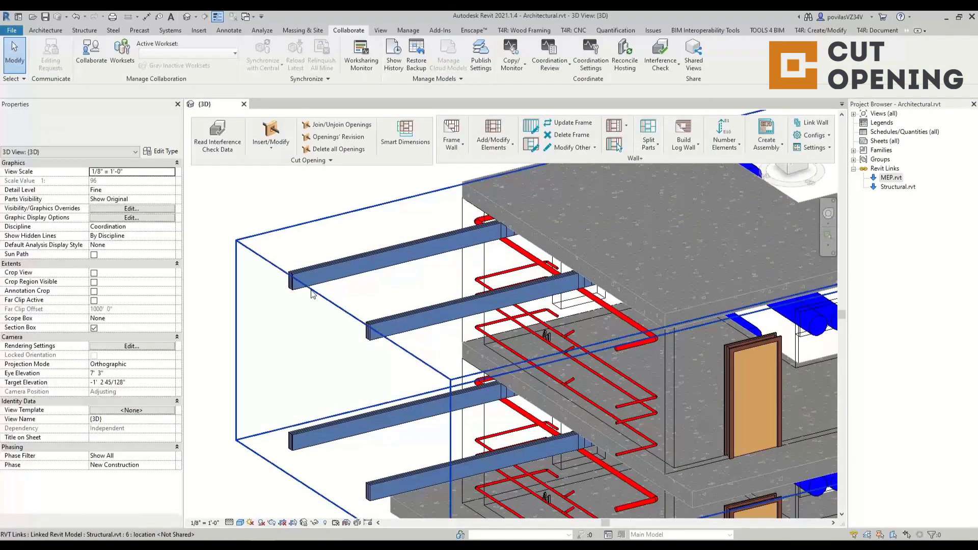
scroll(313, 282, "up", 5)
scroll(279, 272, "down", 4)
scroll(302, 297, "down", 2)
middle_click_drag(326, 318, 254, 247)
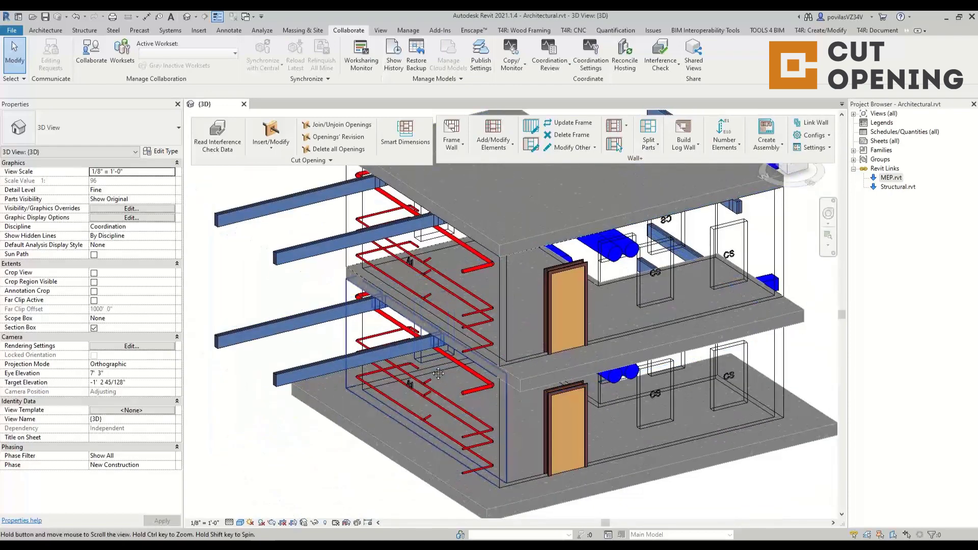
scroll(372, 379, "down", 2)
key("v")
key("v")
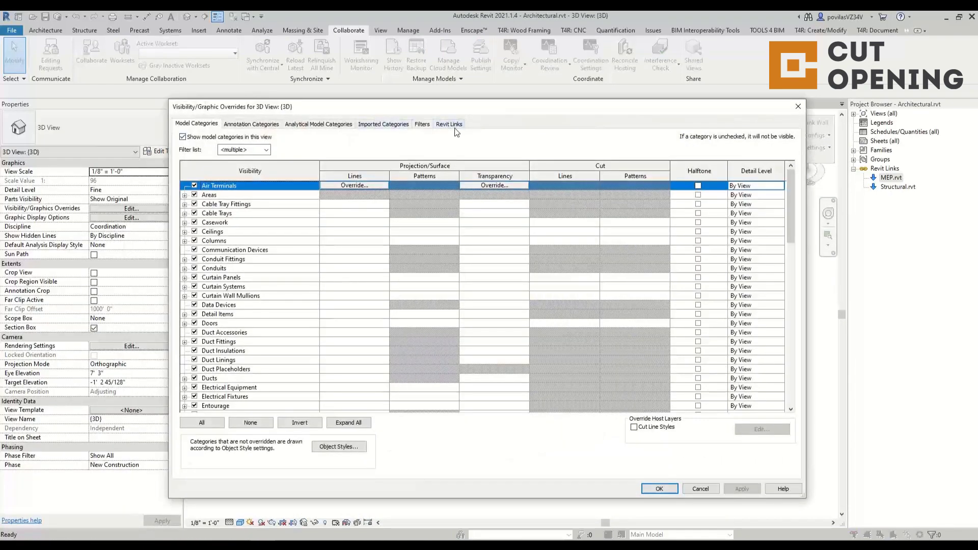
left_click(454, 127)
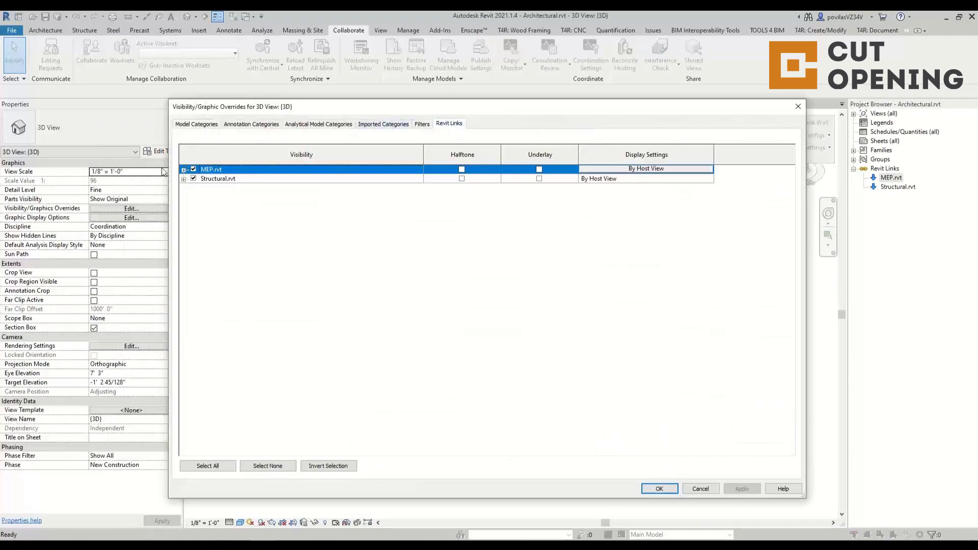
left_click(194, 178)
left_click(662, 490)
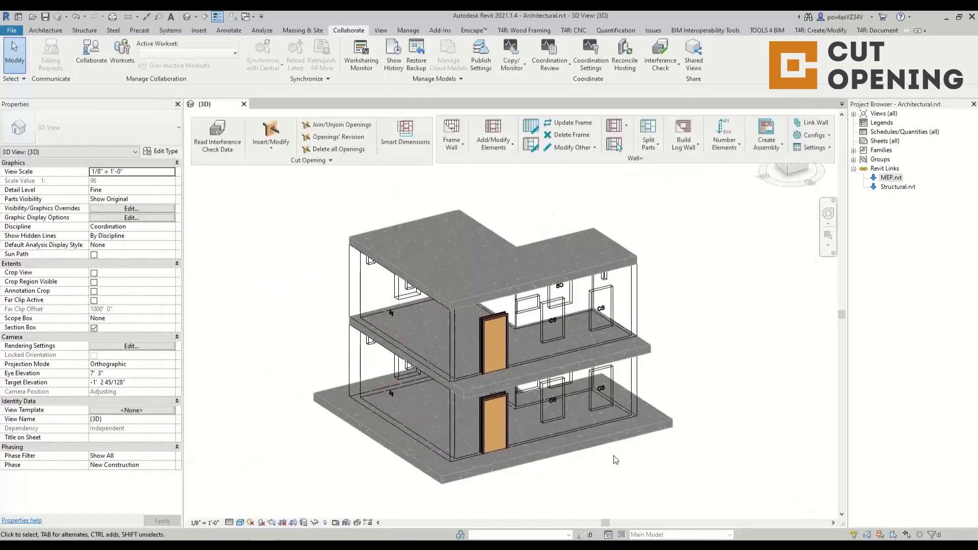
Select a rectangular beam opening near the top of the upper-level wall and examine the openings around the building.
middle_click_drag(586, 326, 662, 376, "shift")
scroll(359, 328, "up", 3)
left_click(371, 290)
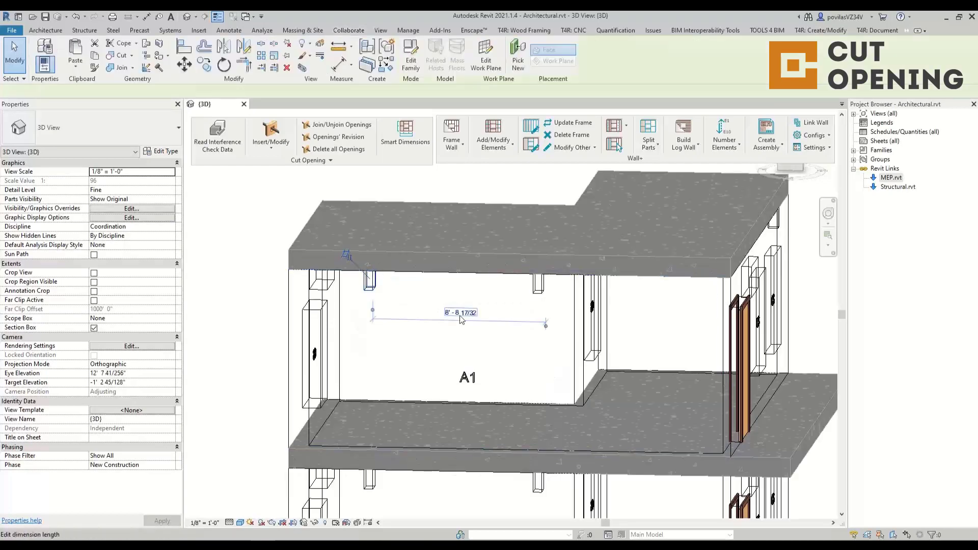
middle_click_drag(460, 322, 357, 322, "shift")
scroll(347, 293, "down", 5)
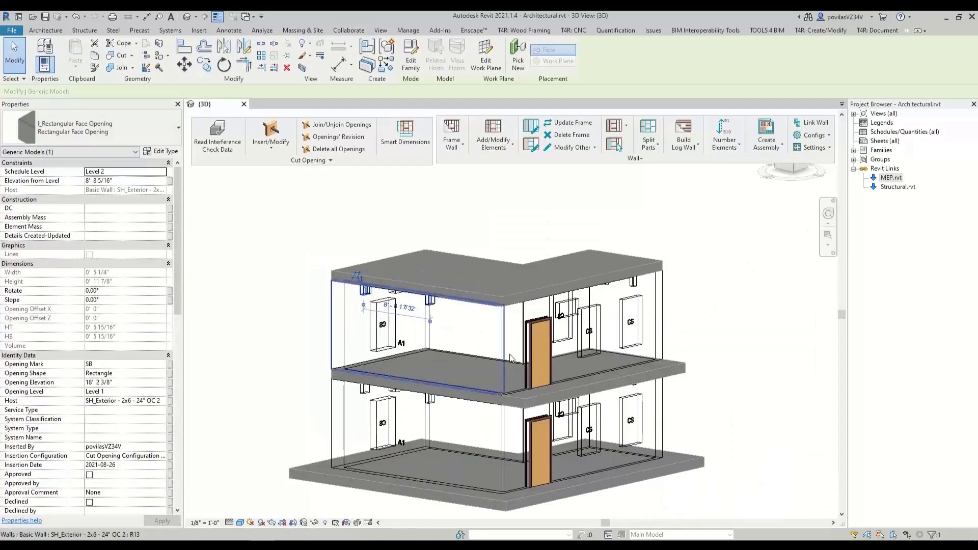
middle_click_drag(347, 293, 617, 408, "shift")
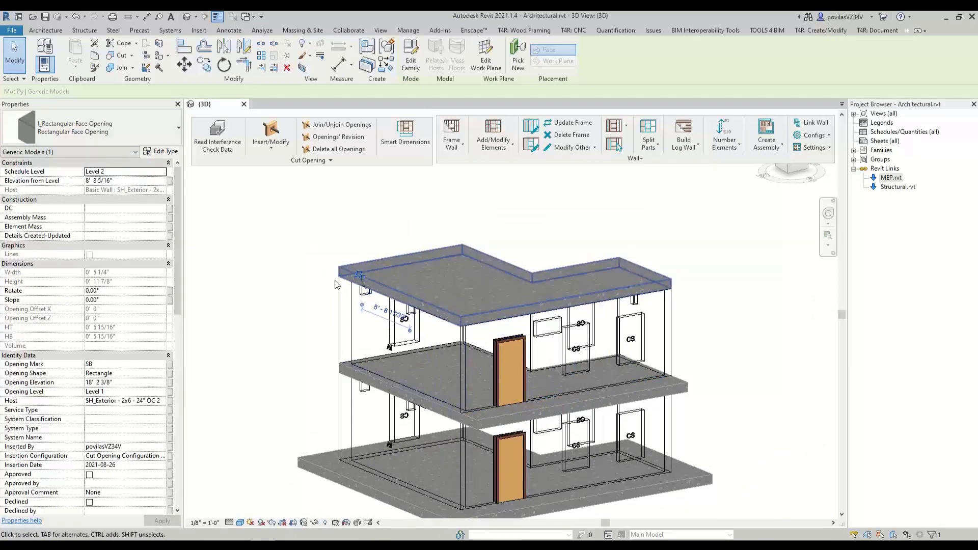
middle_click_drag(377, 396, 634, 375, "shift")
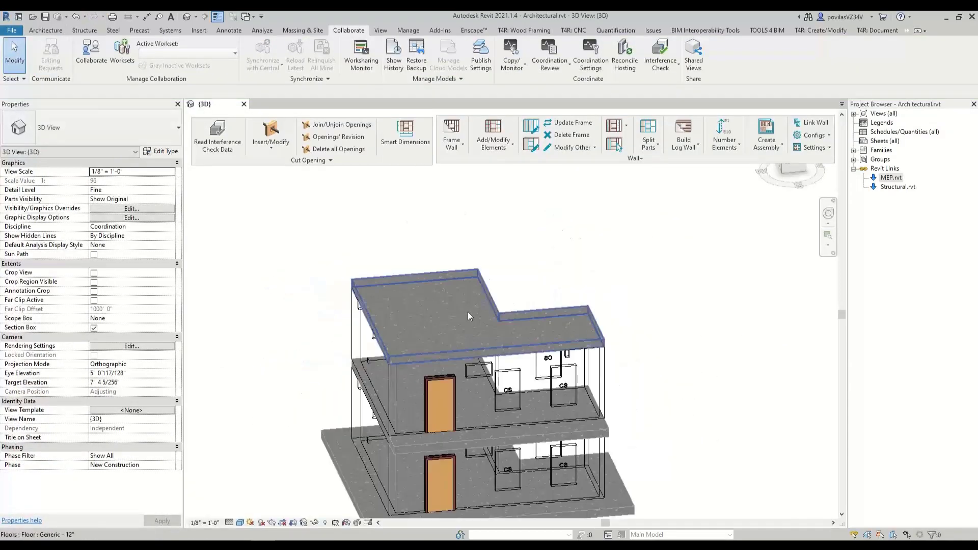
Link the Structure layer of wall type SH_Exterior - 2x6 - 24" OC 2 to the Frame framing configuration.
mouse_move(468, 312)
middle_mouse_down("shift")
mouse_move(488, 333)
mouse_move(481, 325)
middle_mouse_up("shift")
key("Tab")
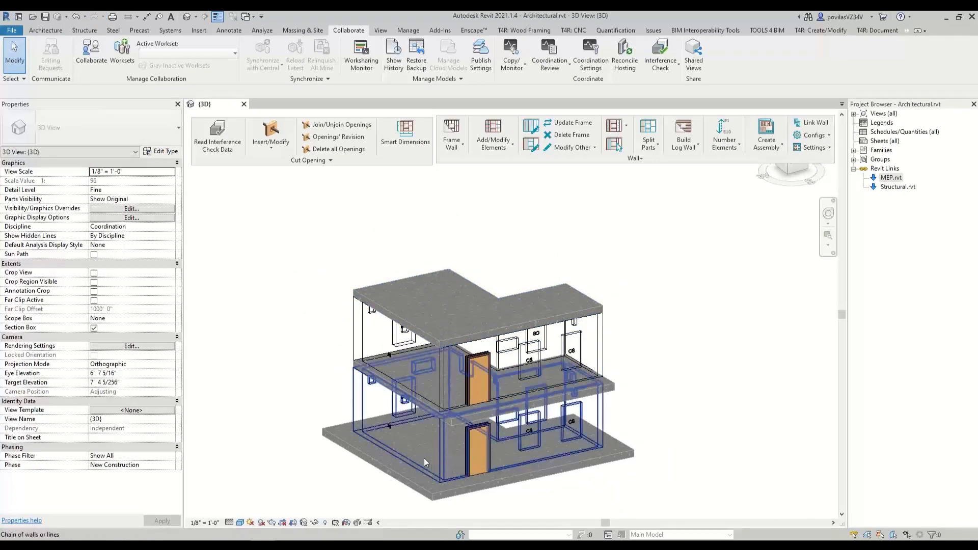
left_click(415, 438)
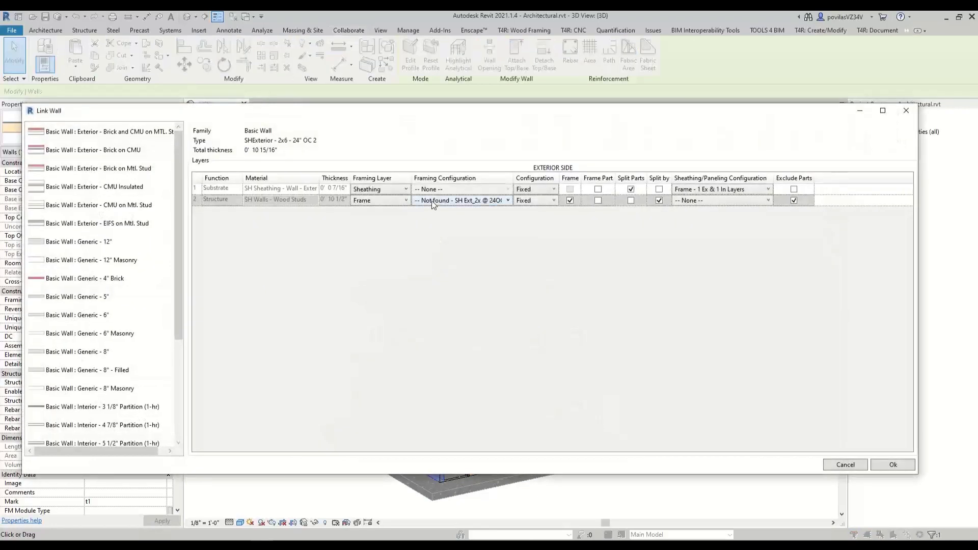
left_click(432, 200)
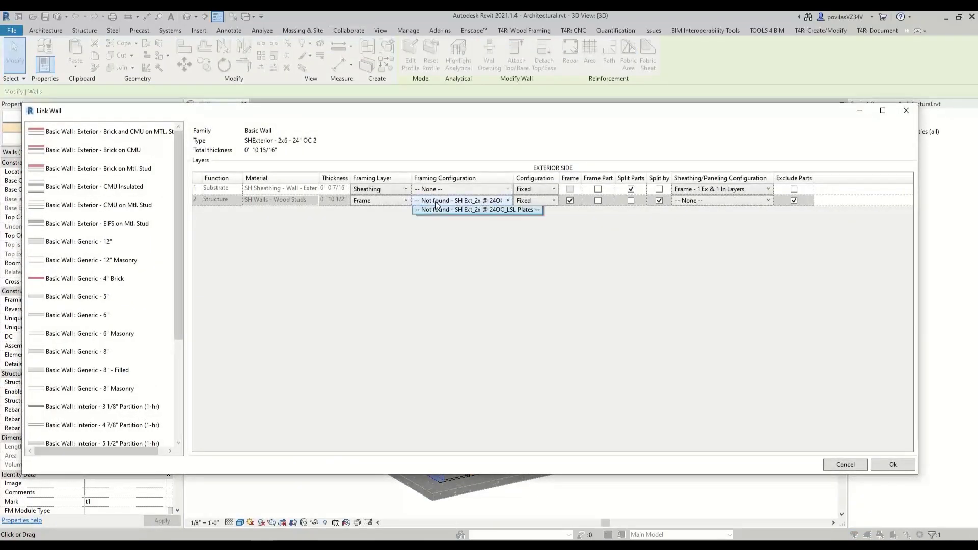
left_click(424, 240)
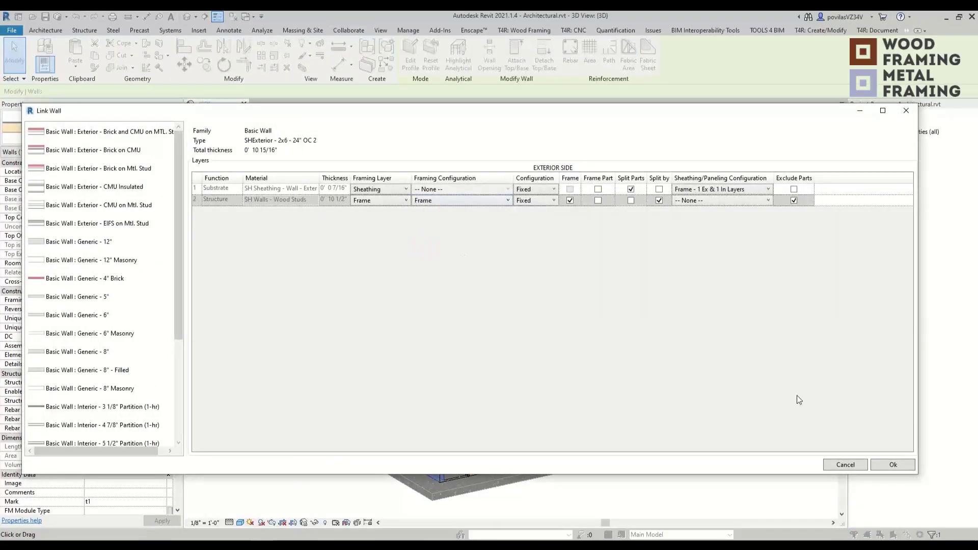
left_click(880, 467)
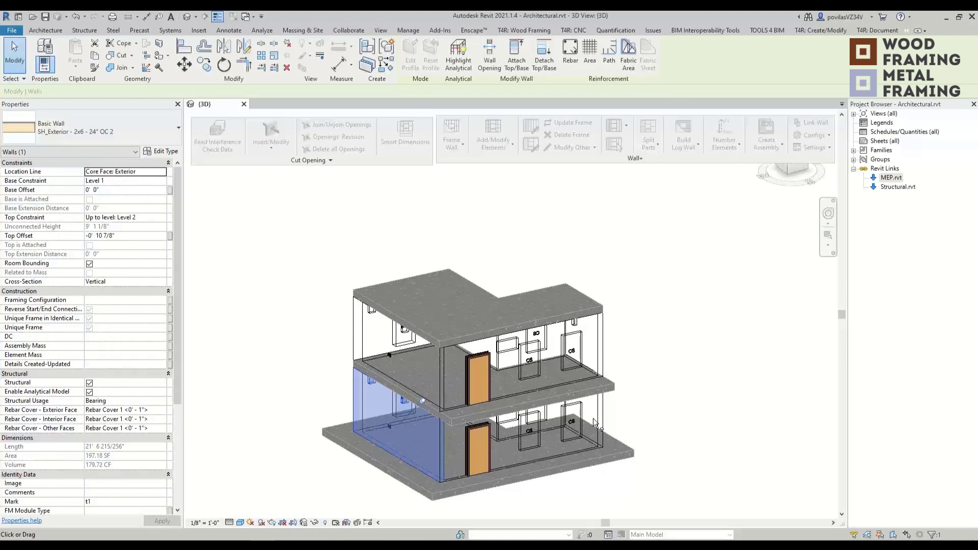
Link the Structure layer of wall type SH_Exterior - 2x6 - 24" OC to the Frame framing configuration.
left_click(594, 418)
left_click(598, 419)
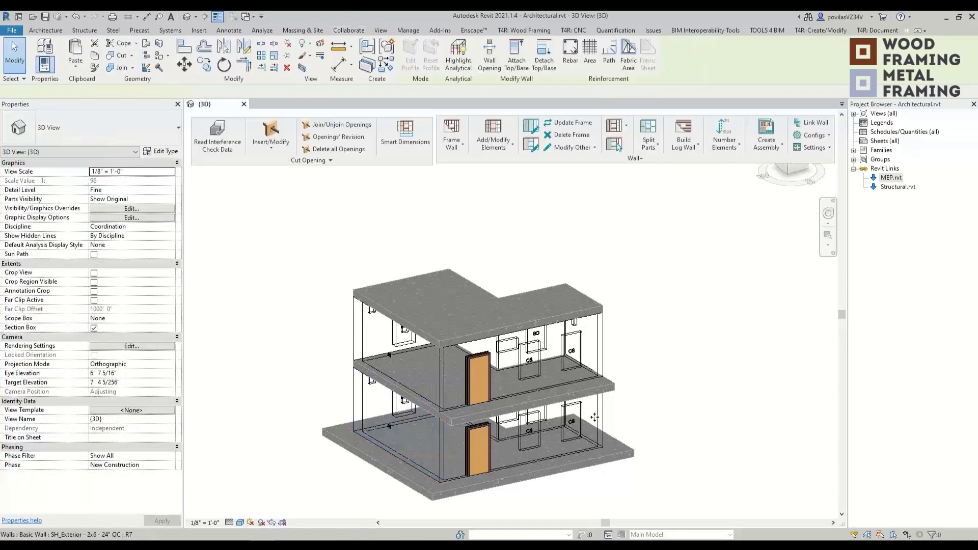
left_click(810, 123)
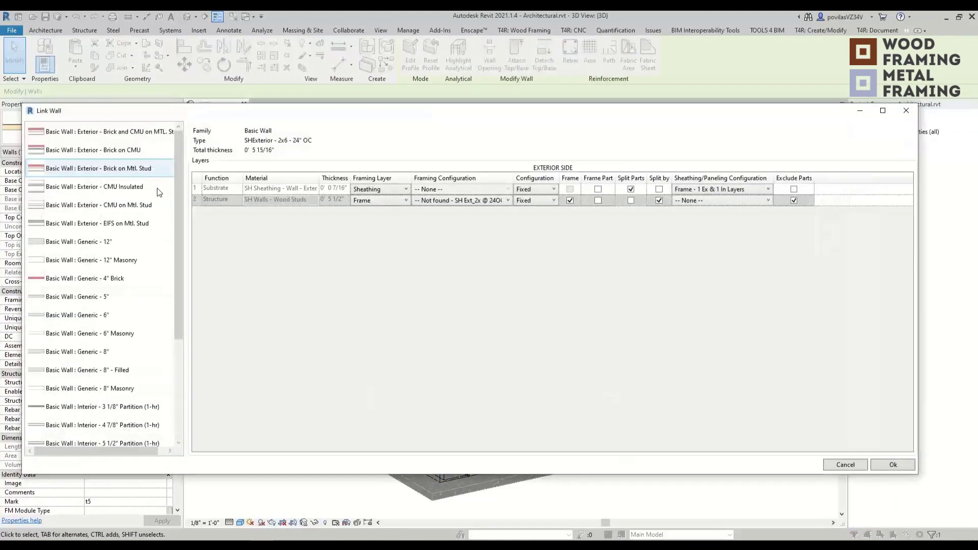
left_click(445, 204)
left_click(444, 240)
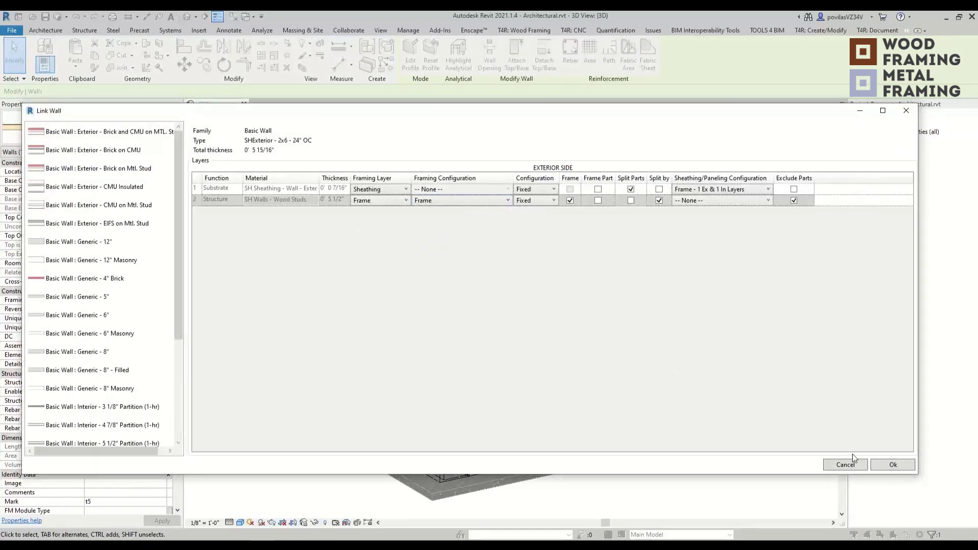
left_click(872, 465)
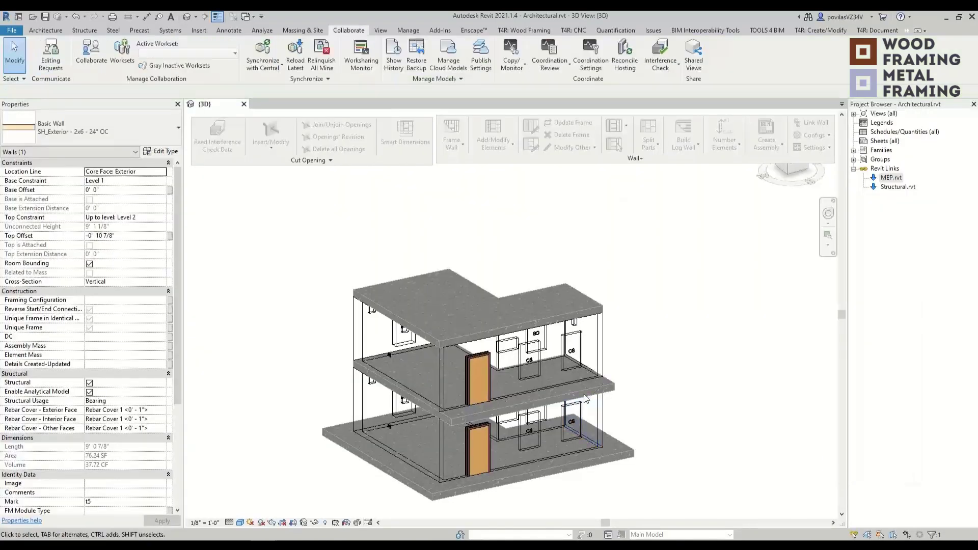
middle_click_drag(681, 440, 383, 449, "shift")
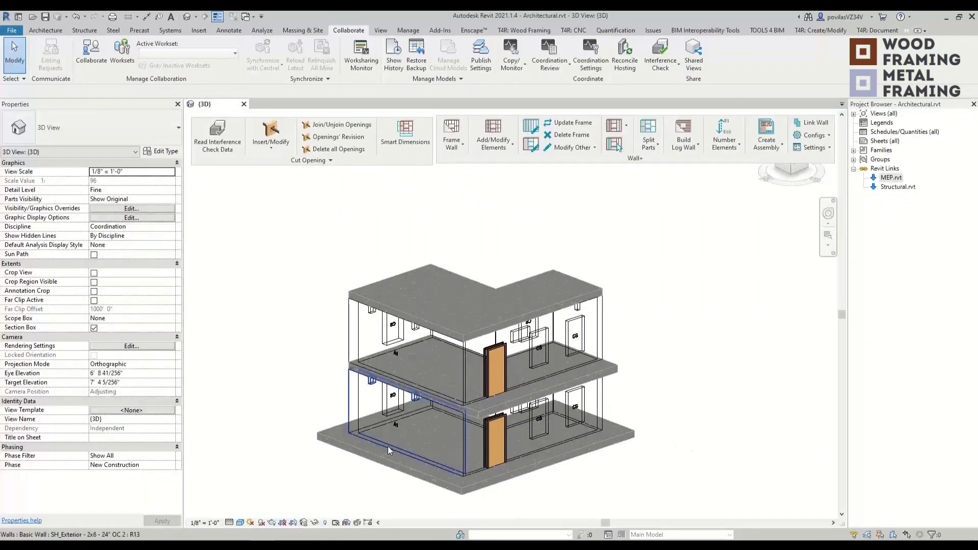
key("Tab")
left_click(394, 442)
Select the whole building, filter the selection to Walls only, and generate frames for those walls with Frame Wall.
scroll(400, 360, "down", 4)
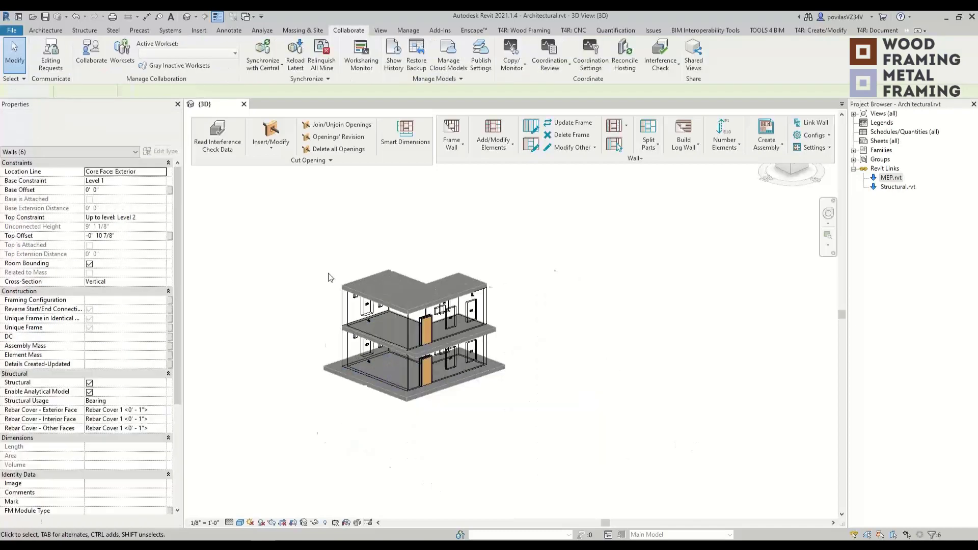
left_click_drag(297, 223, 597, 461)
left_click(410, 51)
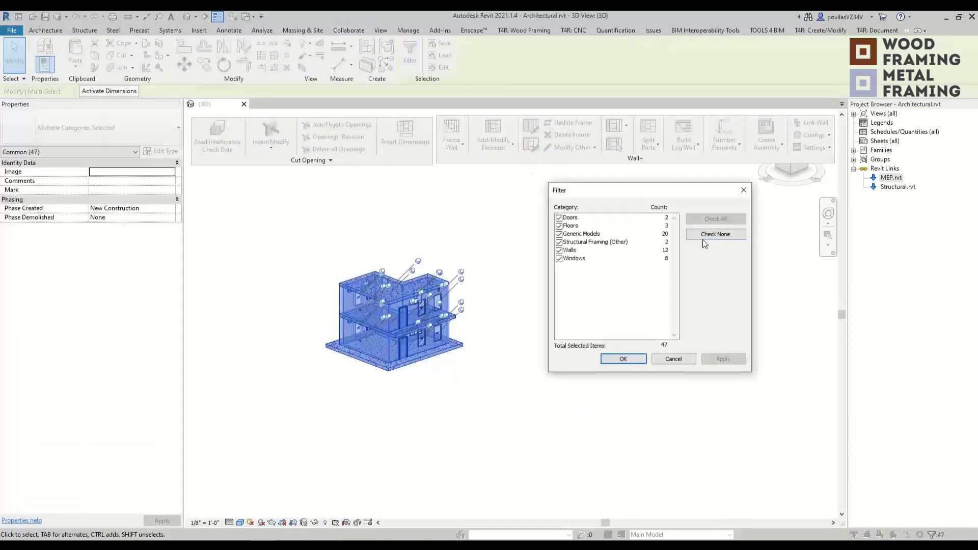
left_click(559, 251)
left_click(623, 359)
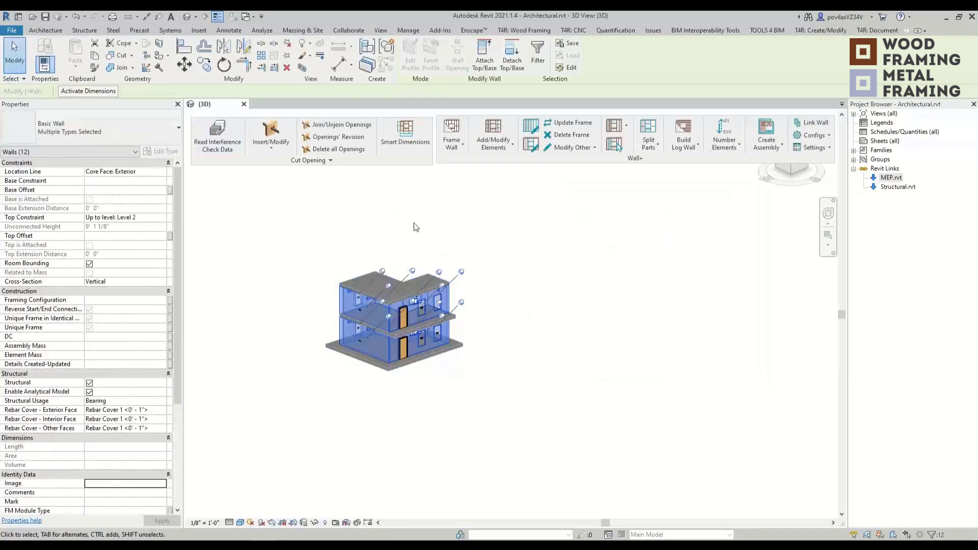
left_click(450, 133)
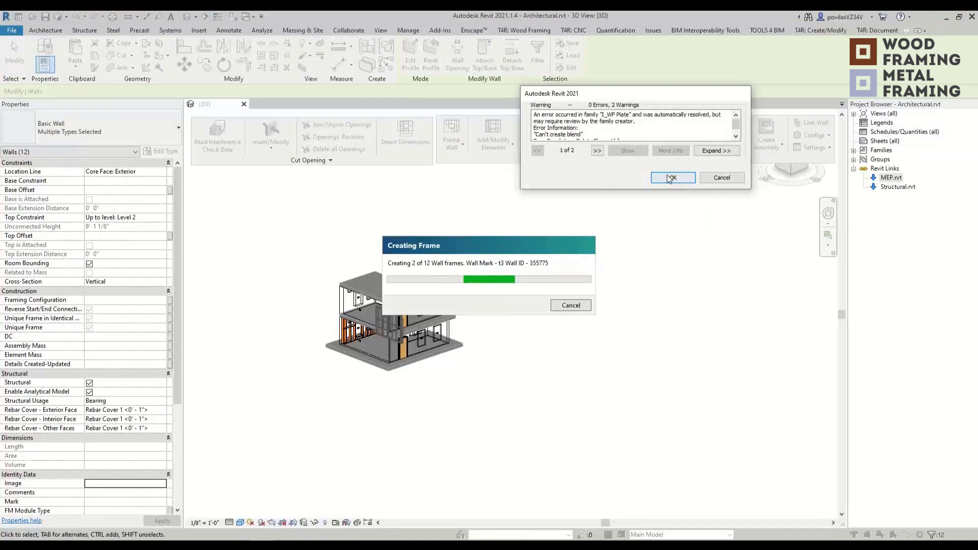
Accept the plate family warnings to finish generating the wall frames, and inspect the framed walls in 3D.
left_click(668, 178)
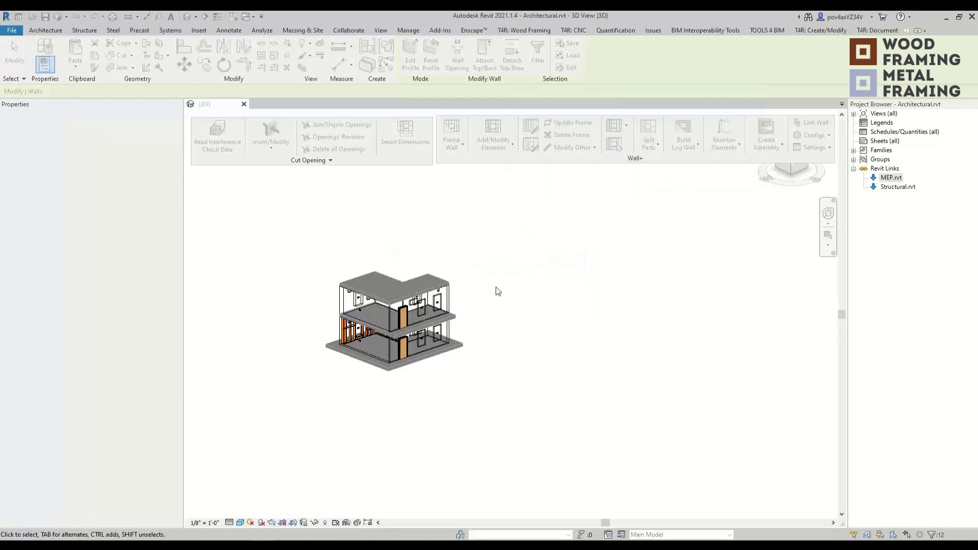
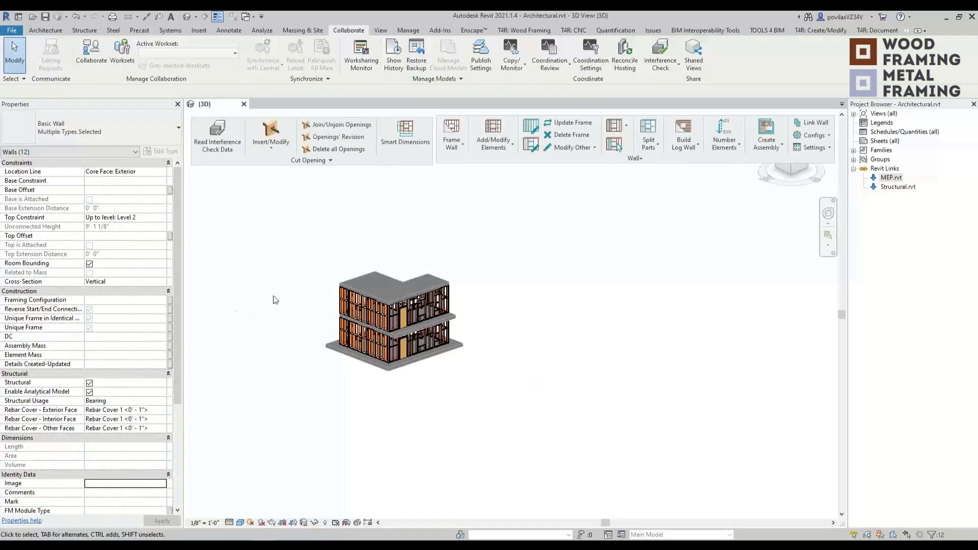
scroll(481, 328, "up", 4)
scroll(490, 286, "down", 1)
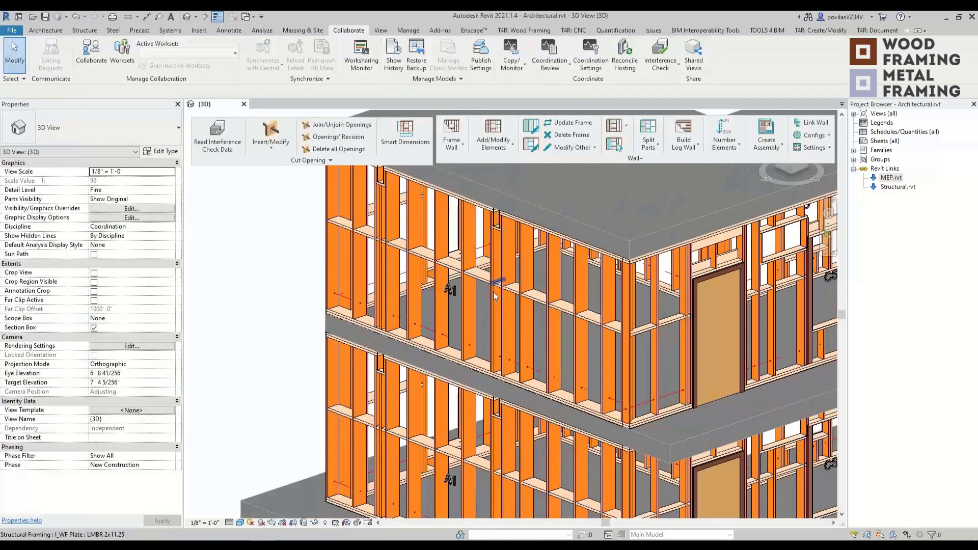
middle_click_drag(496, 284, 564, 291, "shift")
scroll(527, 311, "down", 5)
scroll(496, 359, "up", 3)
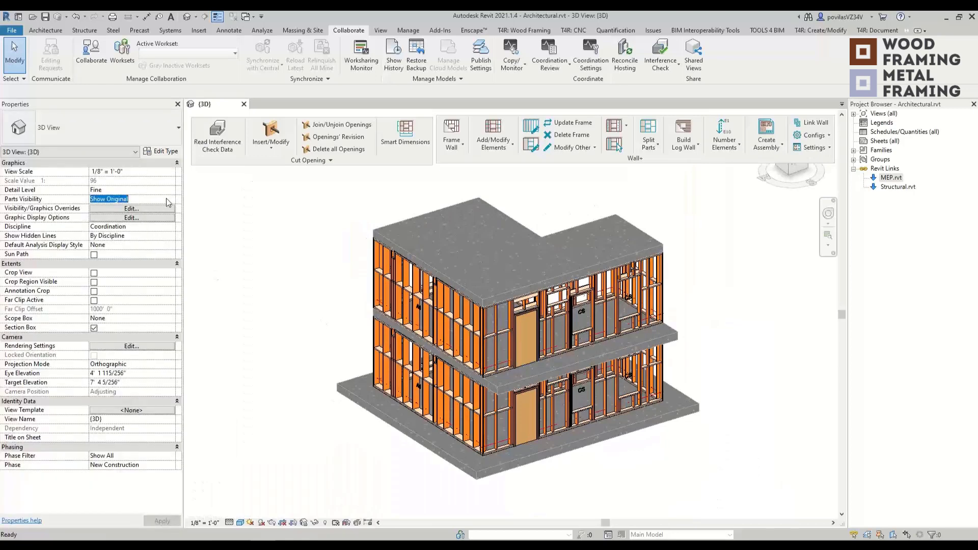
Set the 3D view's Parts Visibility to Show Parts and inspect the wall sheathing parts.
left_click(168, 202)
left_click(110, 208)
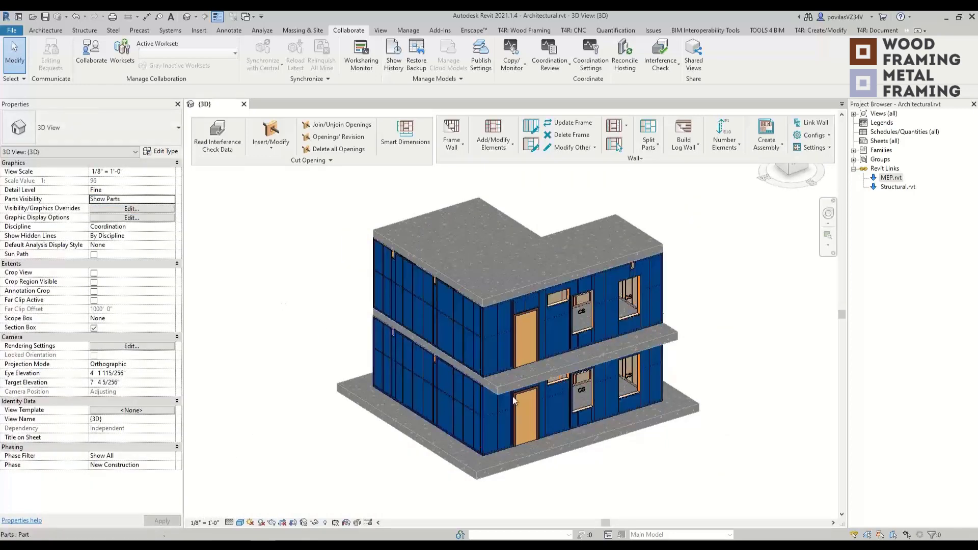
scroll(452, 325, "up", 3)
scroll(506, 350, "up", 3)
middle_click_drag(507, 350, 519, 334)
scroll(520, 336, "down", 3)
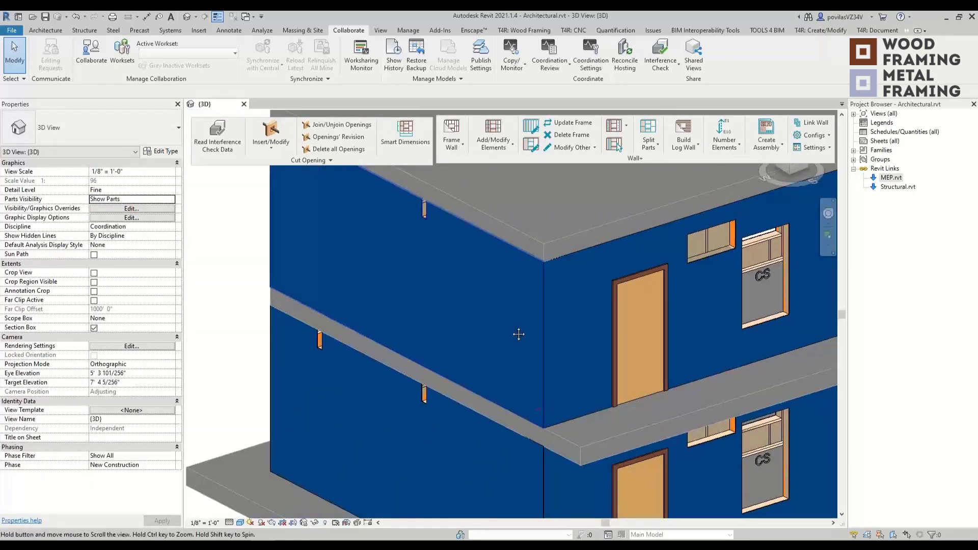
scroll(518, 334, "down", 6)
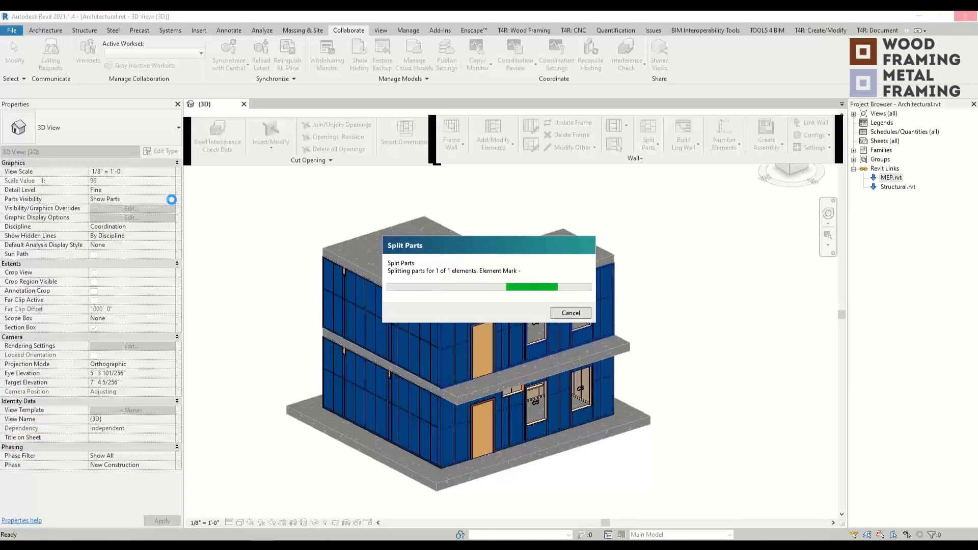
Set Parts Visibility to Show Both, then select the whole building and filter the selection to Walls only.
left_click(173, 203)
left_click(128, 227)
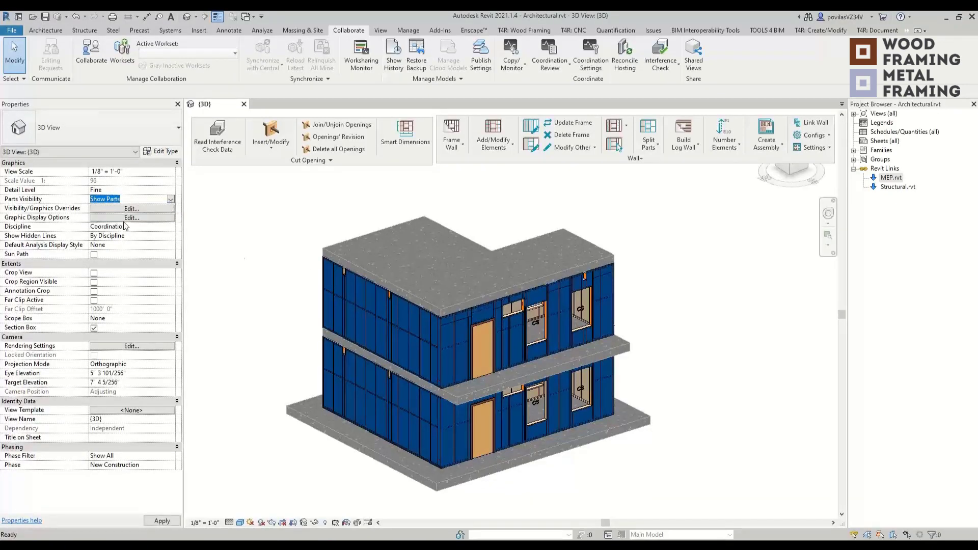
scroll(351, 275, "down", 2)
left_click_drag(299, 224, 565, 441)
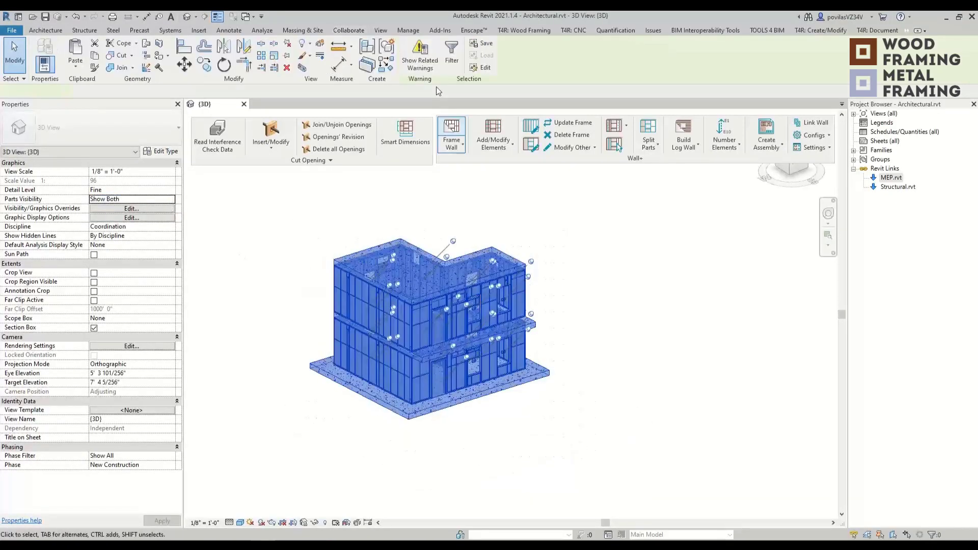
left_click(452, 55)
left_click(715, 234)
left_click(559, 258)
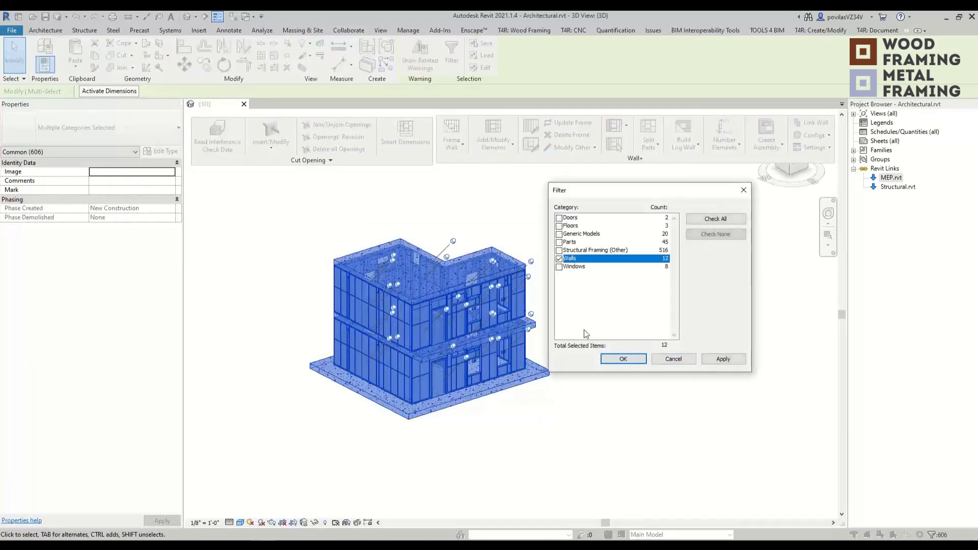
left_click(623, 359)
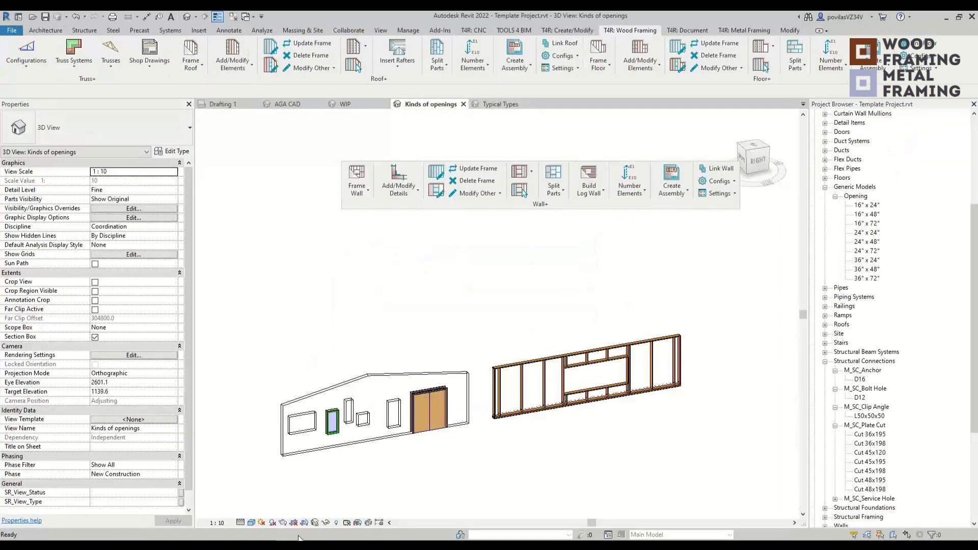
From the Template Project, open the Wall+ E-Help page in the browser and go to its Technical Documentation.
left_click(716, 194)
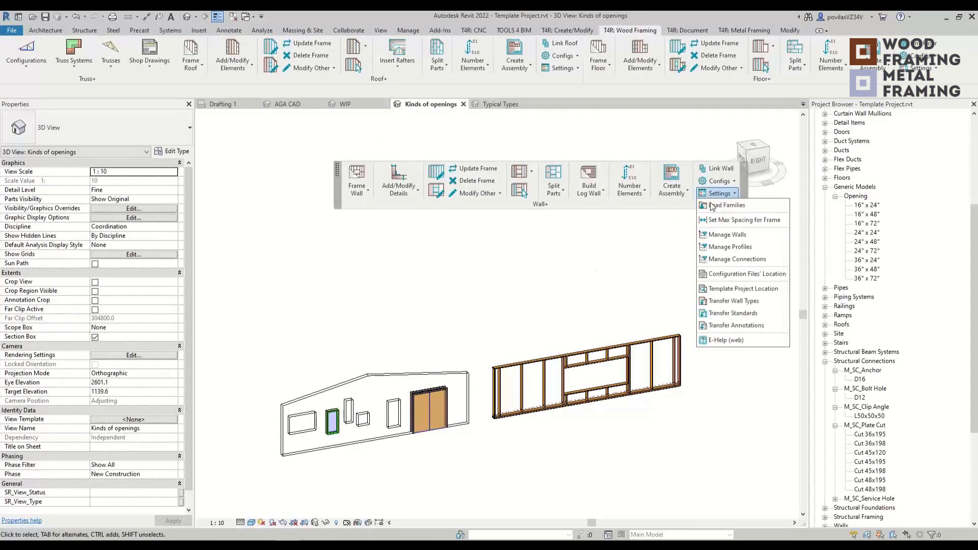
left_click(726, 340)
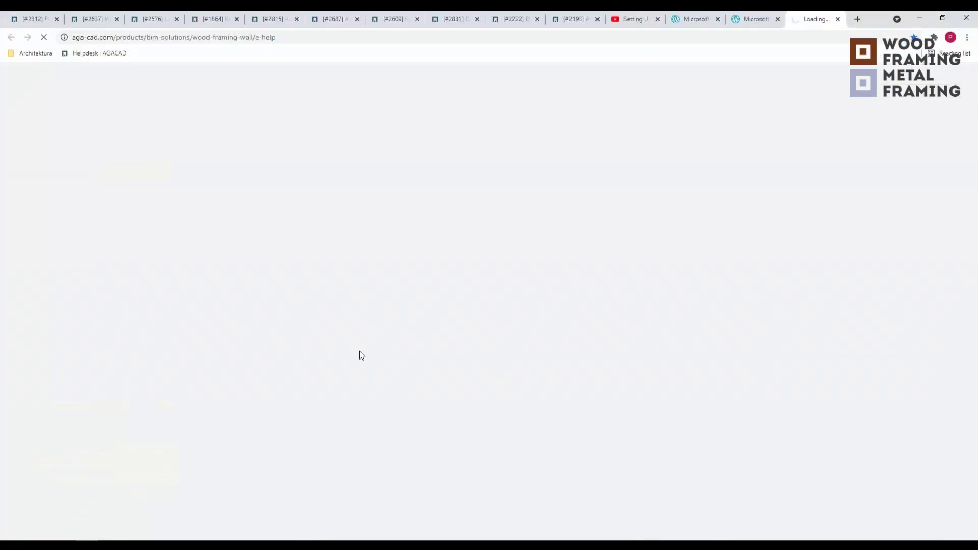
scroll(317, 404, "down", 8)
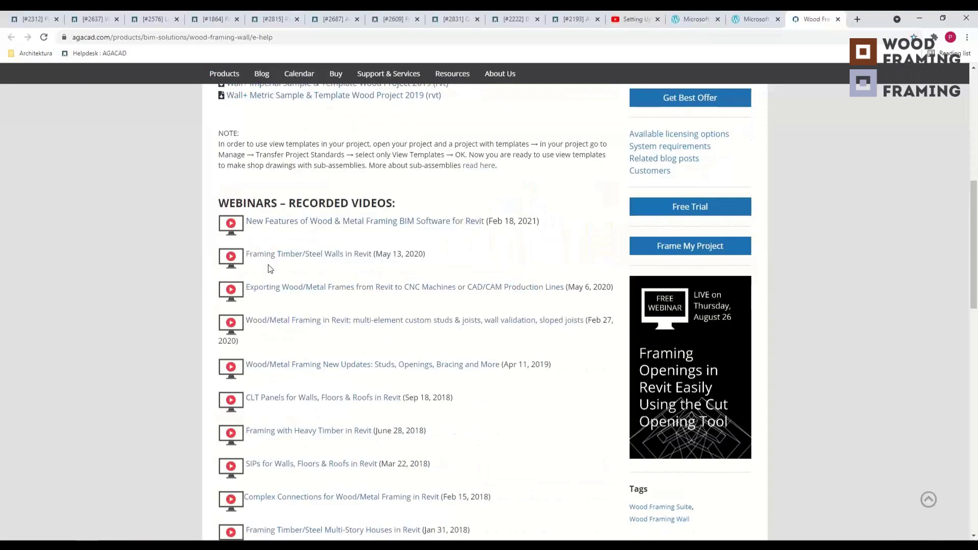
scroll(268, 265, "up", 6)
scroll(277, 305, "down", 8)
scroll(308, 342, "up", 8)
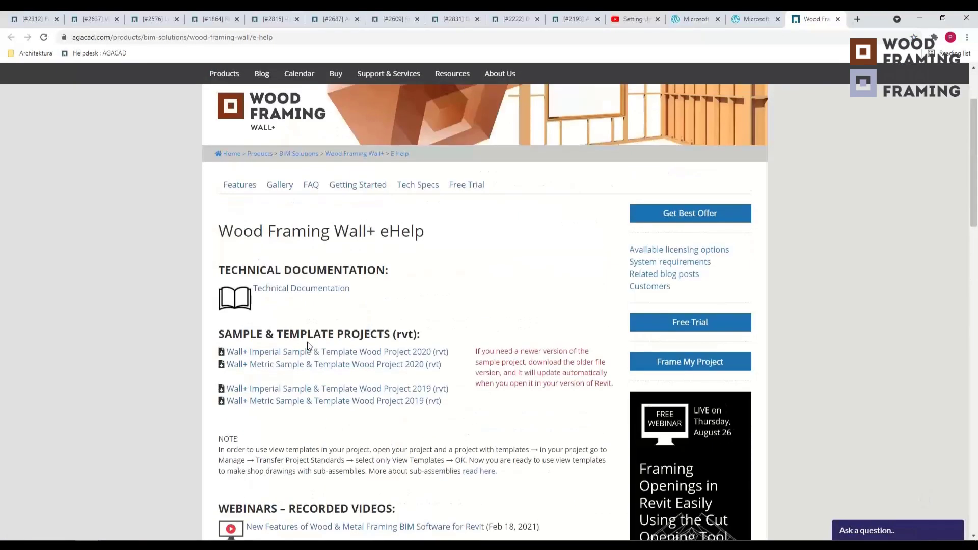
left_click(293, 293)
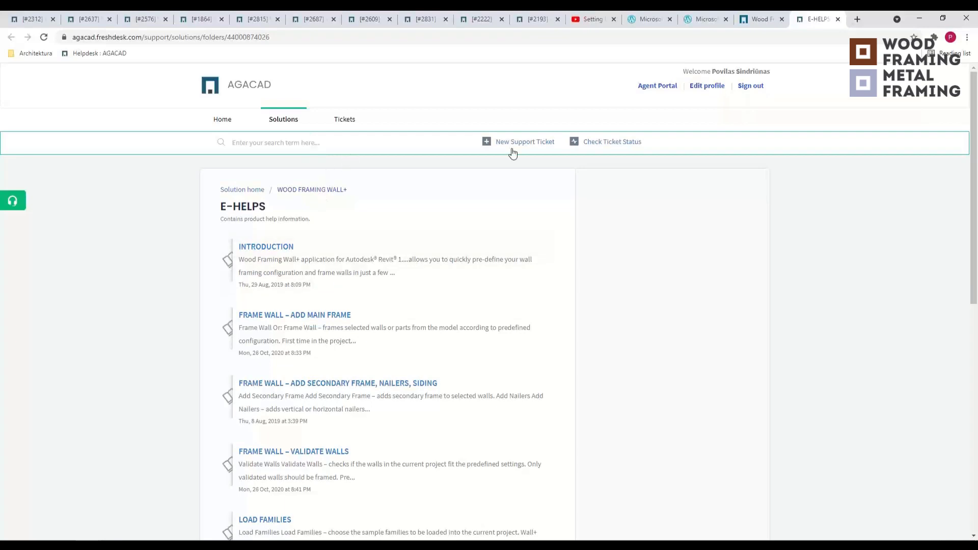
Search the help articles for "join opening" and open the article on Window/Window or Window/Door Join Framing.
left_click(323, 149)
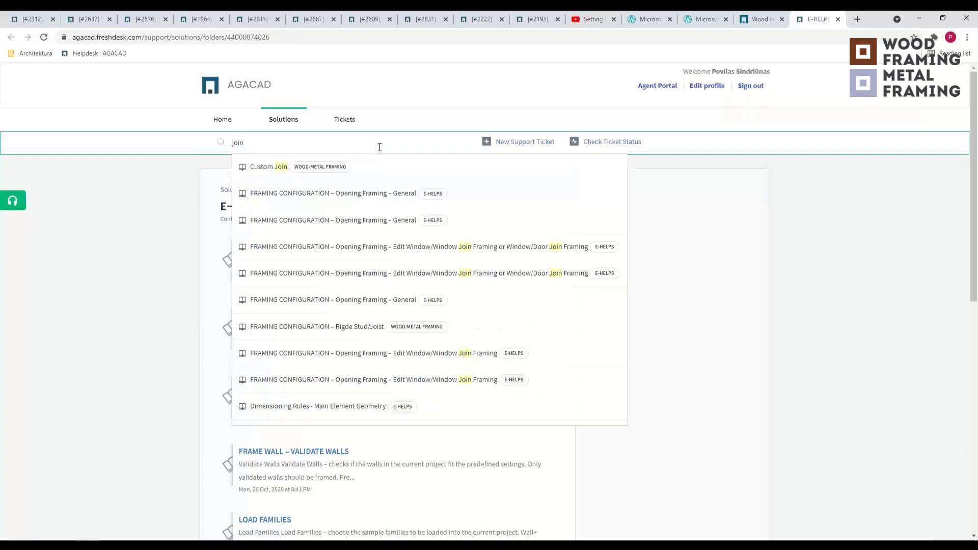
type("pening")
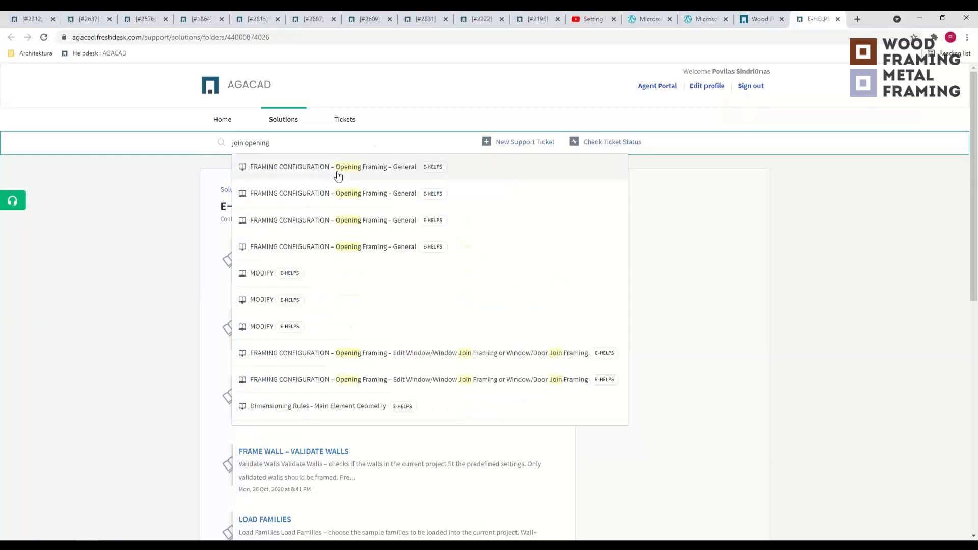
left_click(381, 353)
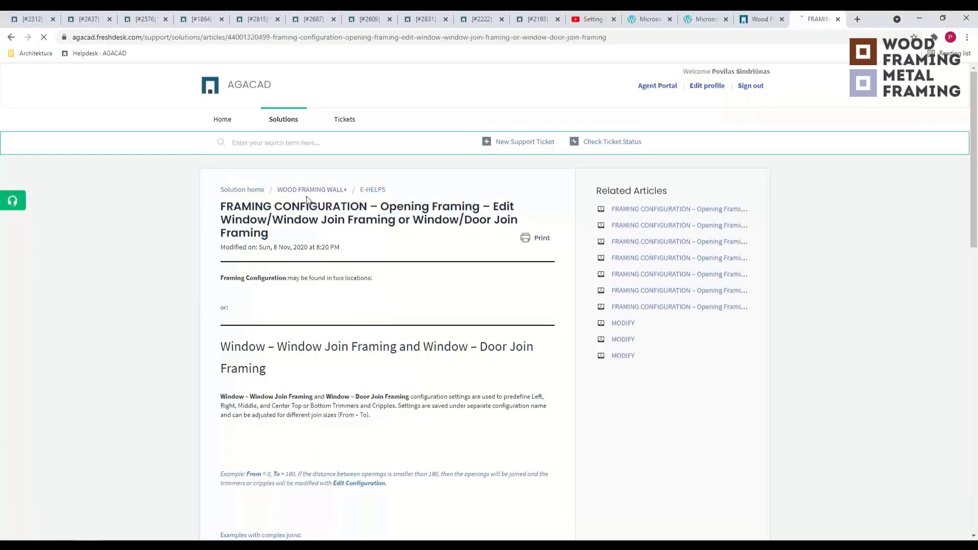
Read through the join framing article, covering join width settings, complex join examples, trimmers, cripples and Custom Join.
scroll(425, 284, "down", 10)
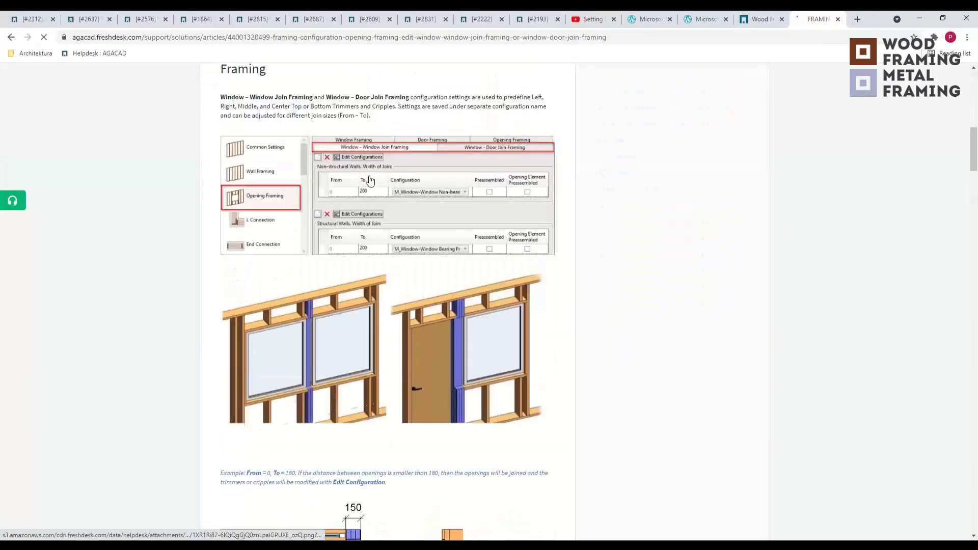
scroll(387, 202, "down", 5)
scroll(387, 203, "up", 6)
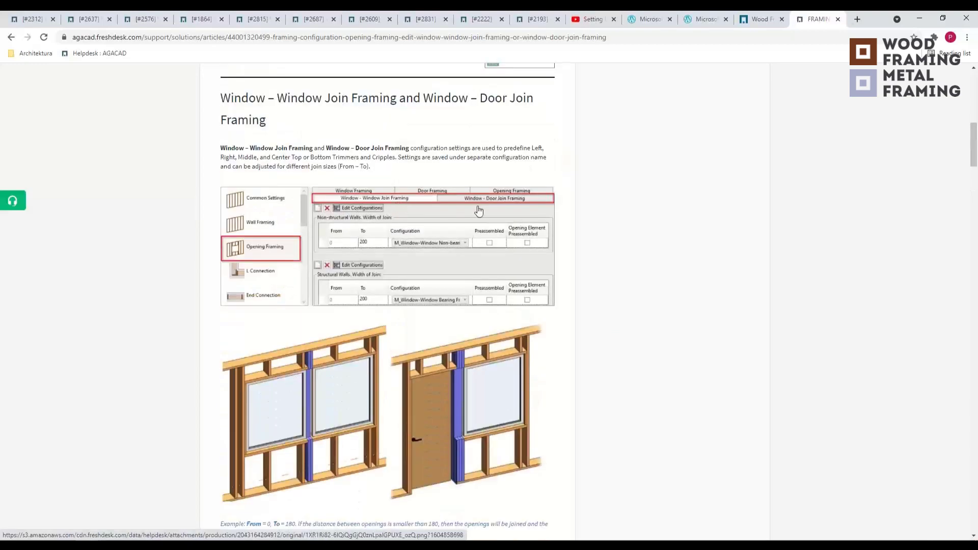
scroll(479, 219, "down", 11)
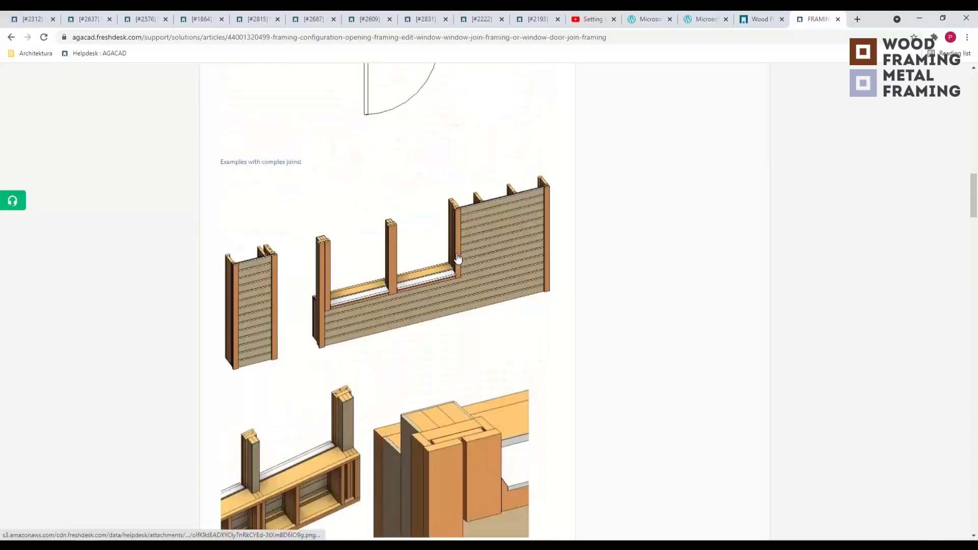
scroll(446, 258, "down", 4)
scroll(438, 261, "down", 20)
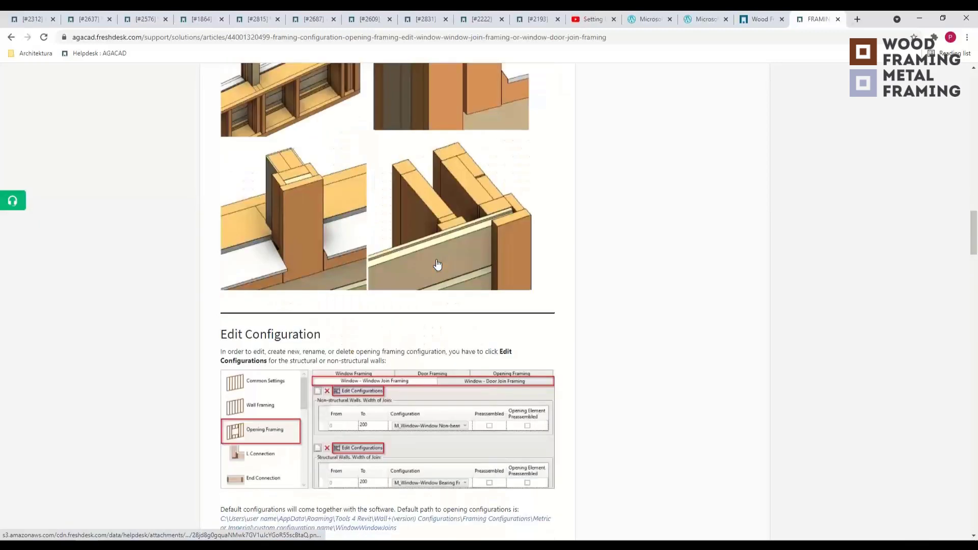
scroll(438, 266, "down", 18)
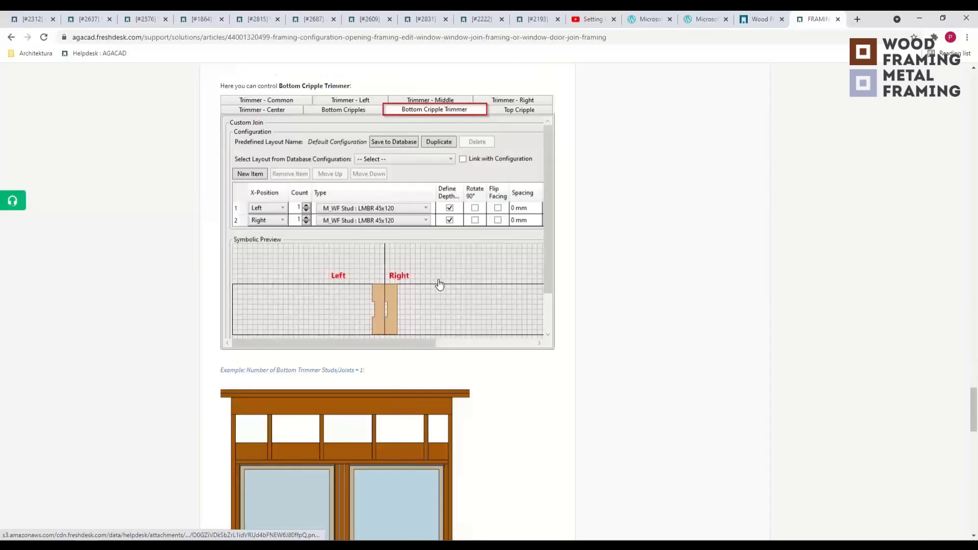
scroll(440, 285, "down", 2)
scroll(431, 300, "down", 6)
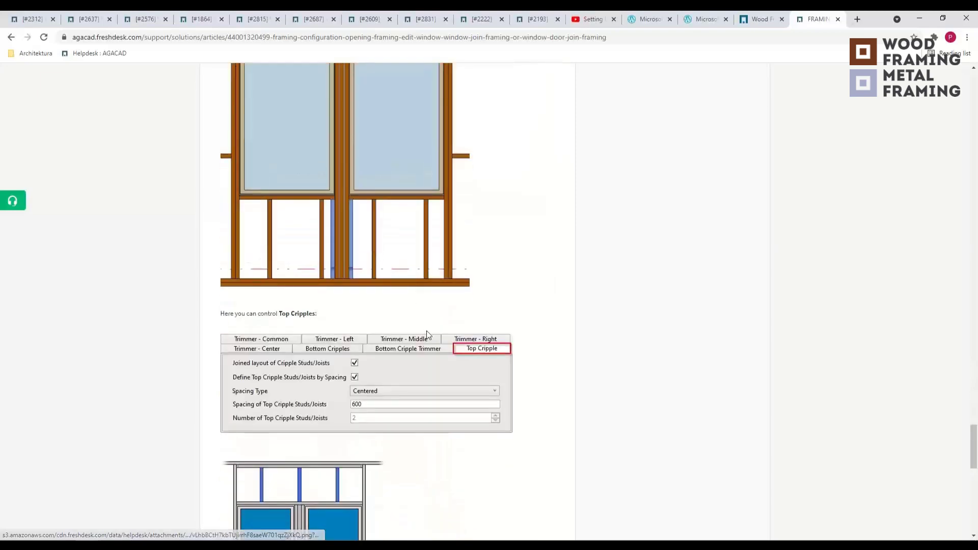
scroll(441, 335, "down", 4)
scroll(441, 344, "down", 10)
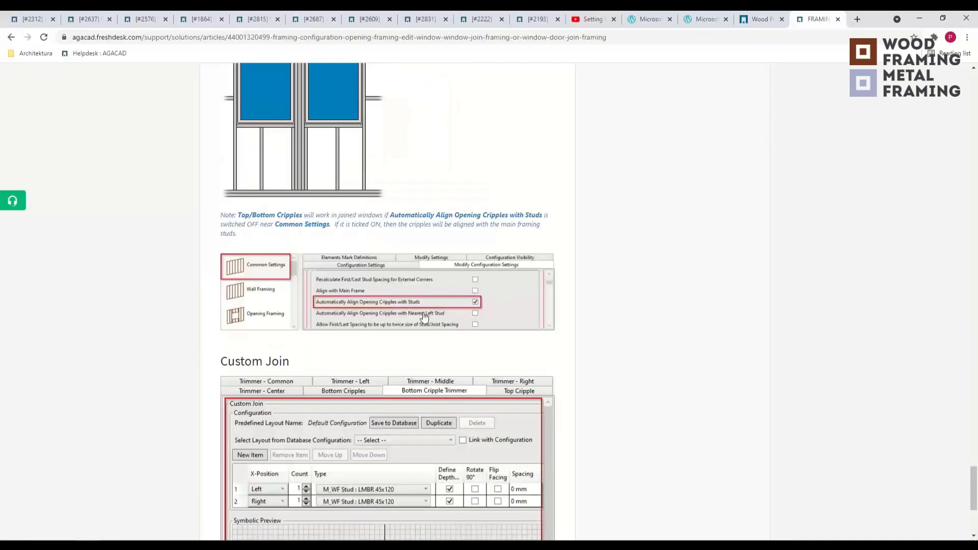
scroll(492, 231, "up", 20)
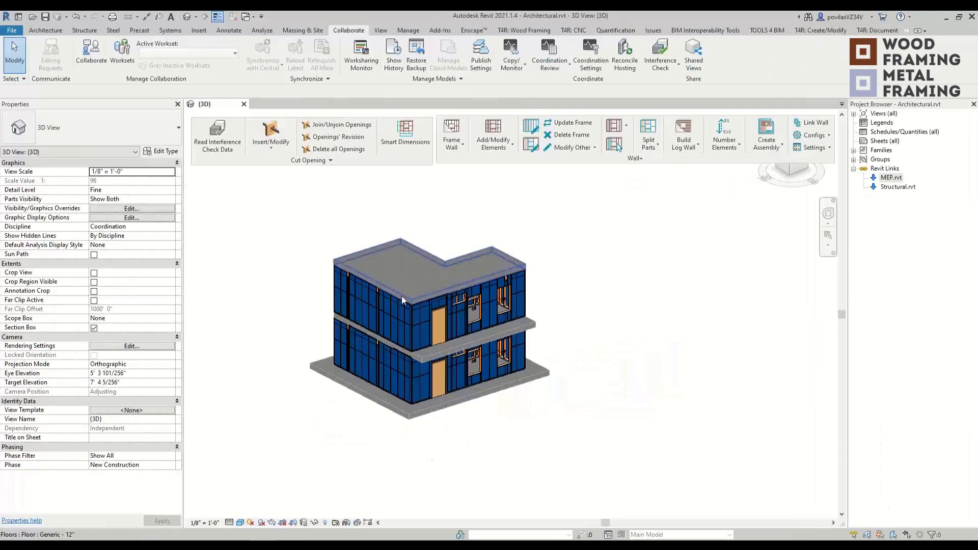
Return to the Architectural model in Revit, select individual upper-floor sheathing panels and review their properties, then clear the selection.
scroll(402, 296, "up", 5)
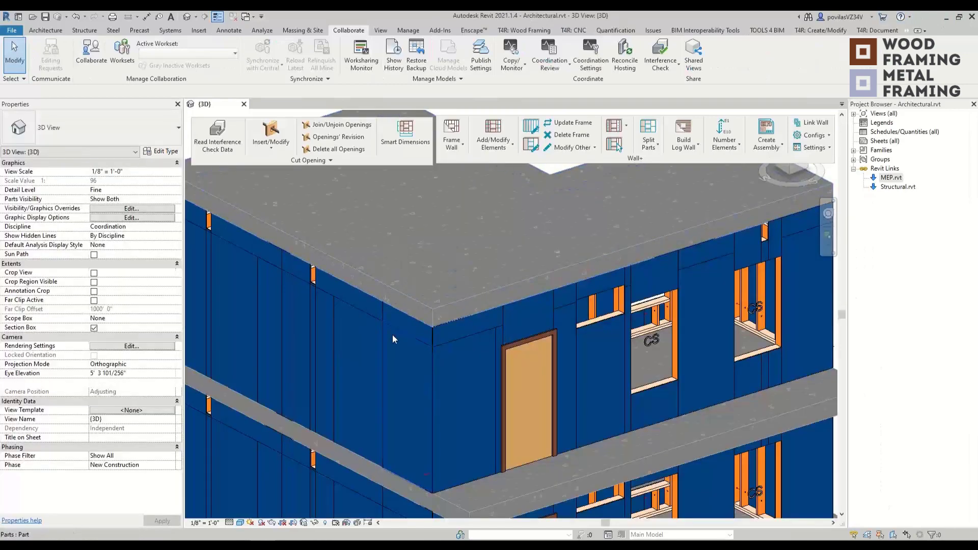
left_click(403, 356)
scroll(407, 362, "up", 3)
middle_click_drag(445, 365, 466, 359, "shift")
scroll(467, 358, "up", 4)
left_click(408, 390)
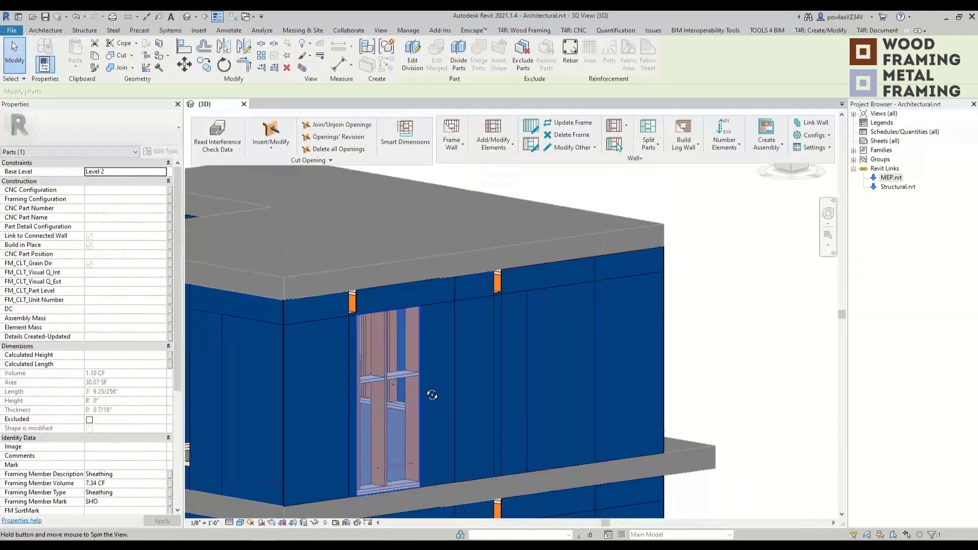
middle_click_drag(430, 392, 504, 413, "shift")
left_click(324, 390)
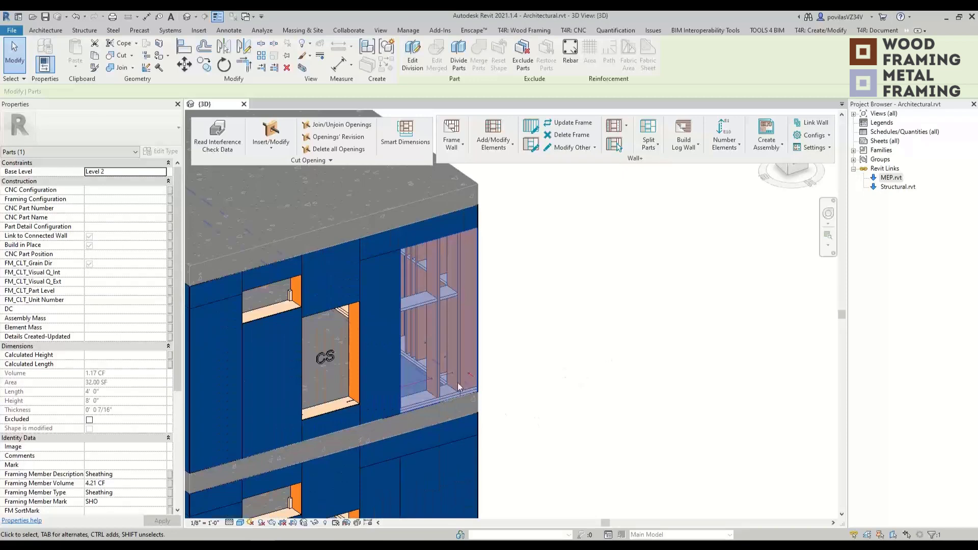
scroll(158, 368, "down", 5)
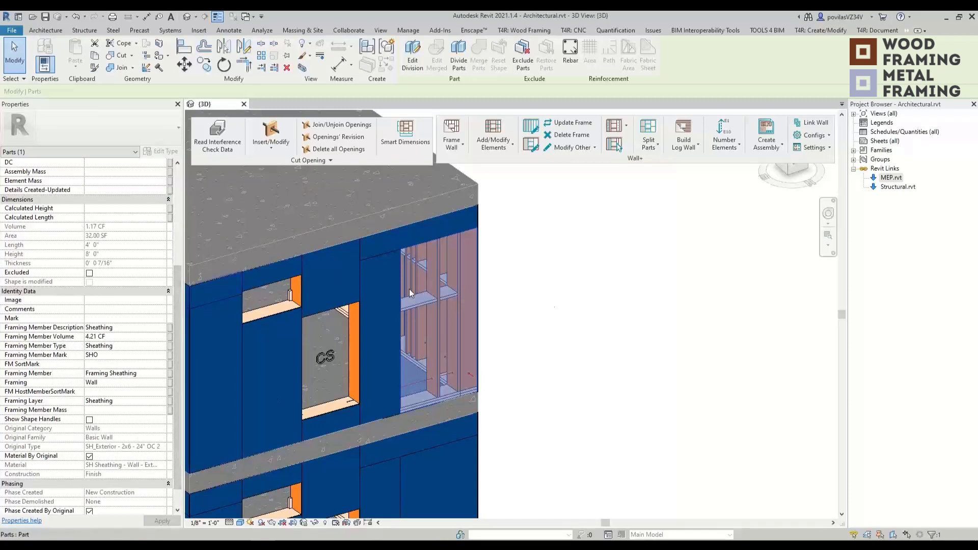
left_click(575, 371)
Look around the sheathed building and set the 3D view's Parts Visibility to Show Parts.
scroll(580, 368, "down", 3)
middle_click_drag(579, 366, 611, 351, "shift")
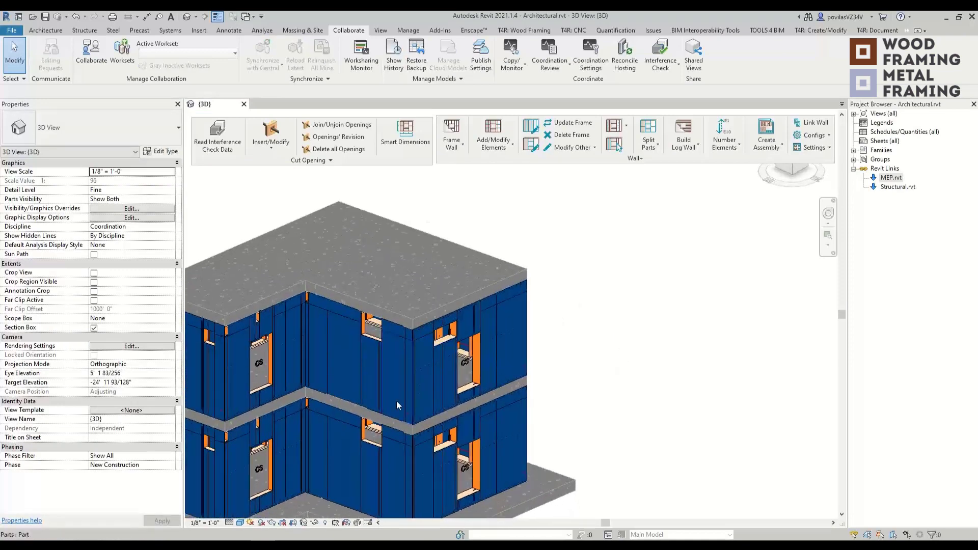
middle_click_drag(398, 405, 431, 393, "shift")
middle_click_drag(596, 331, 357, 394)
middle_click_drag(356, 395, 269, 391)
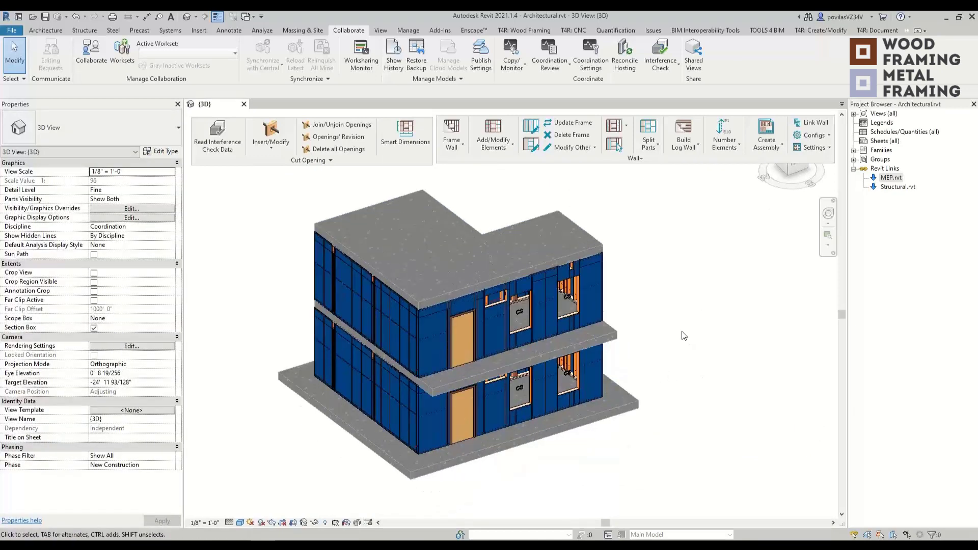
left_click(171, 202)
left_click(168, 208)
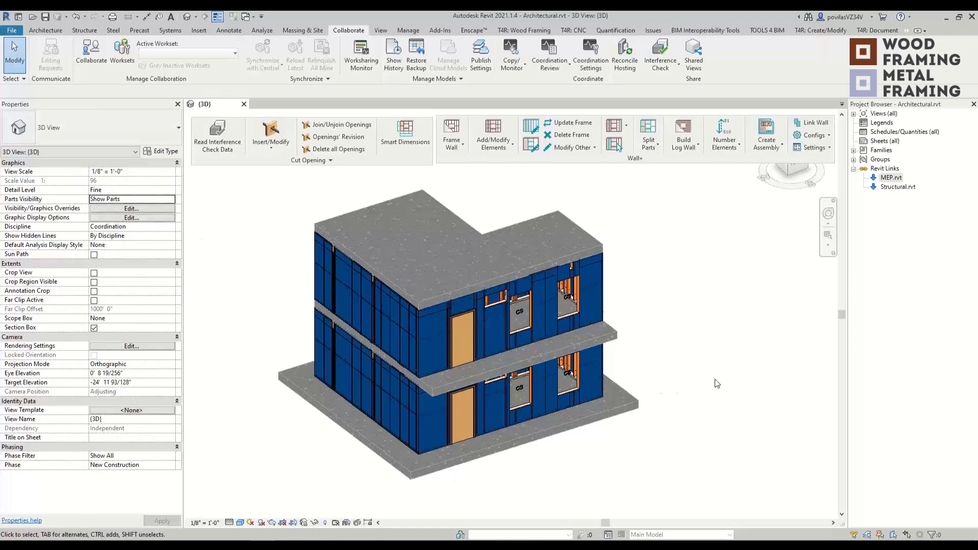
Turn on the linked MEP.rvt and Structural.rvt models in the 3D view's Visibility/Graphic Overrides.
middle_click_drag(717, 383, 690, 328, "shift")
key("v")
key("g")
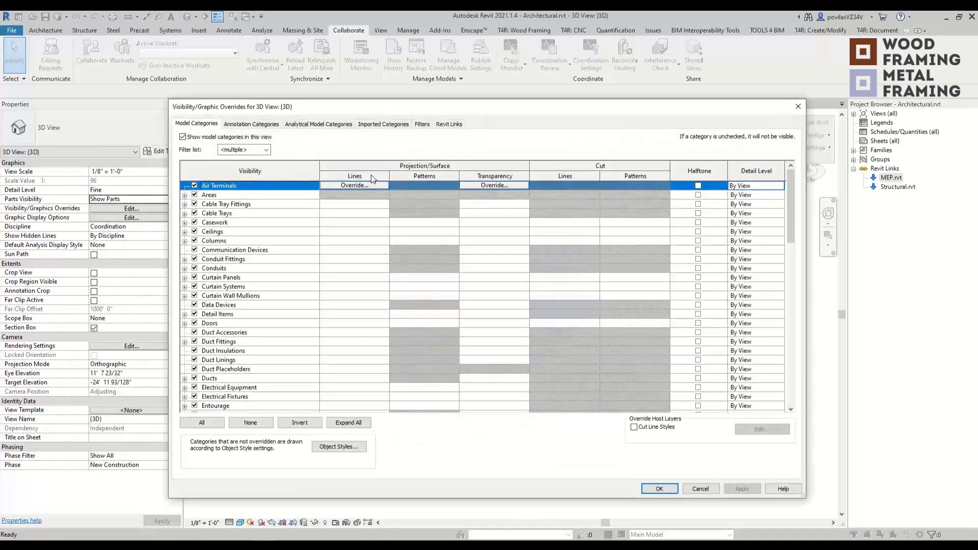
left_click(448, 124)
left_click(194, 178)
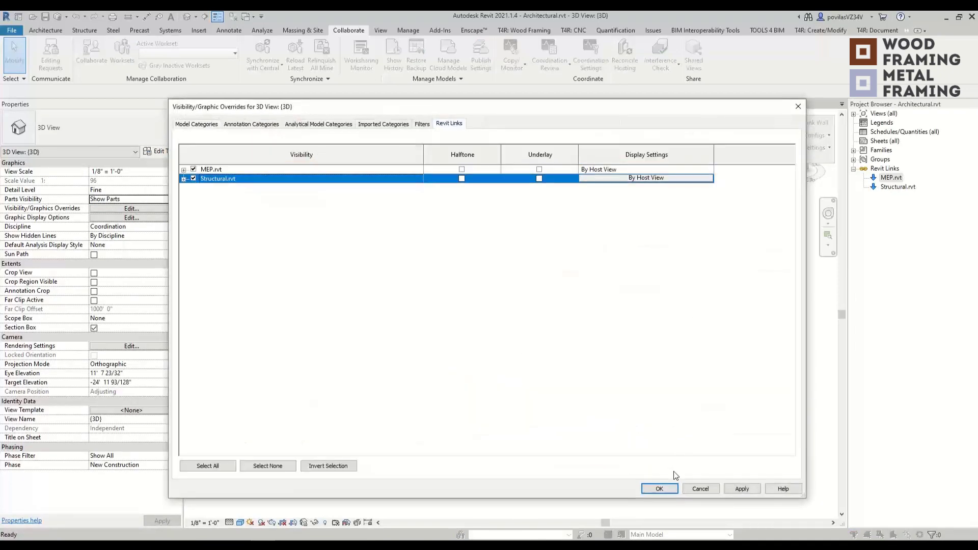
left_click(659, 489)
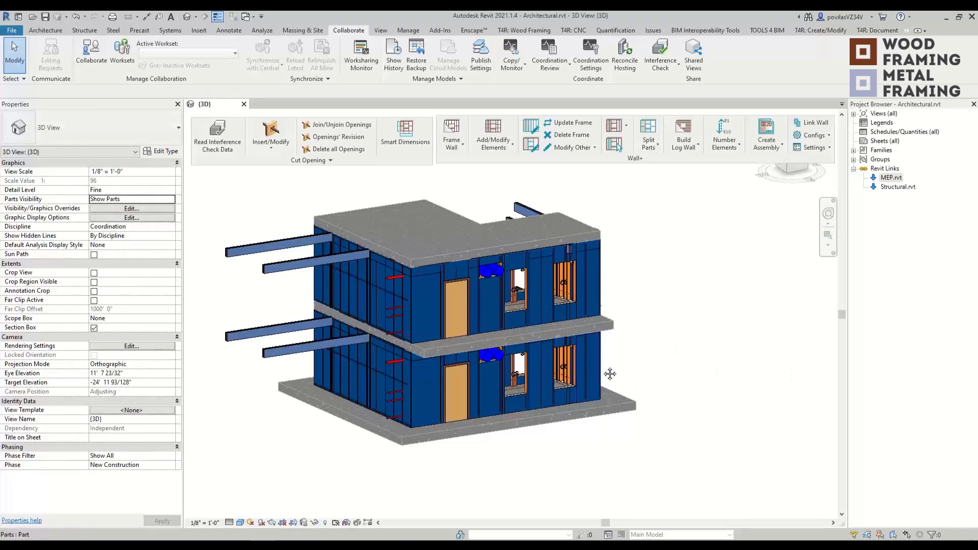
Set the 3D view's Parts Visibility to Show Original.
scroll(610, 374, "up", 1)
middle_click_drag(610, 374, 637, 426, "shift")
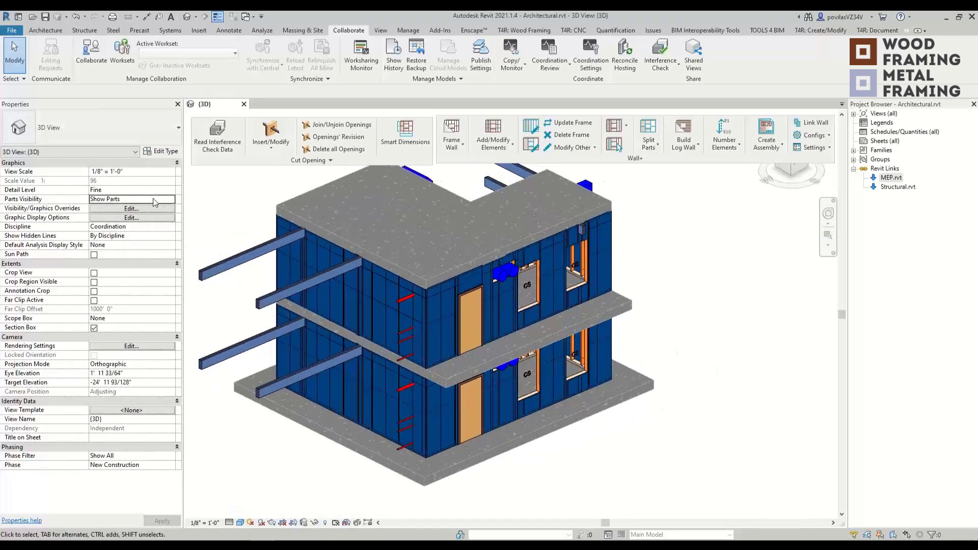
left_click(170, 199)
left_click(163, 217)
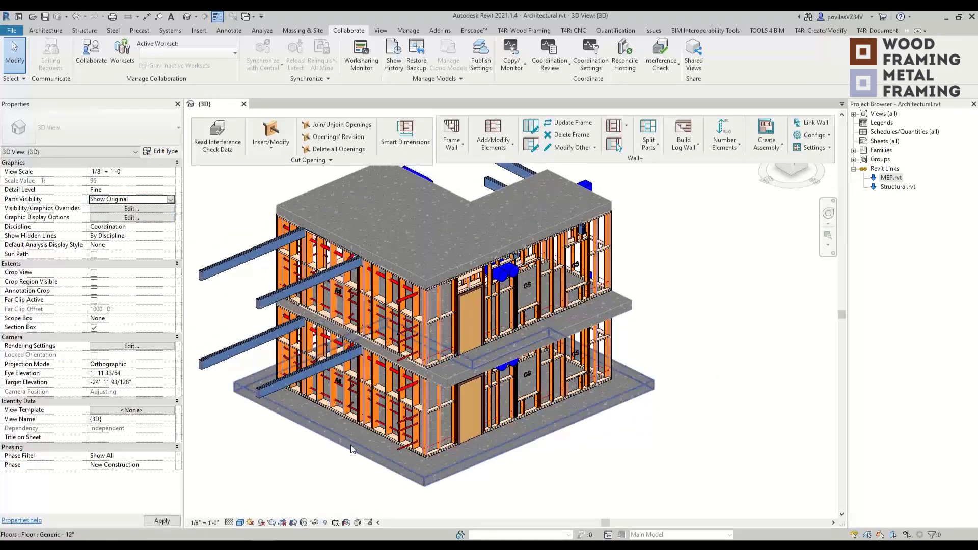
Examine where the linked pipes, ducts and beams pass through the wall studs on both floors.
scroll(348, 367, "up", 5)
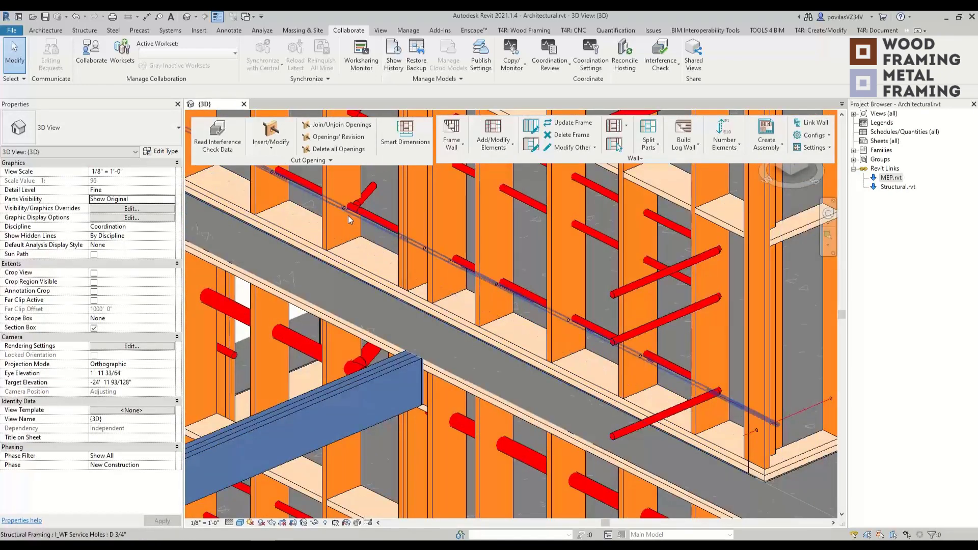
middle_click_drag(347, 366, 439, 441)
scroll(432, 384, "down", 3)
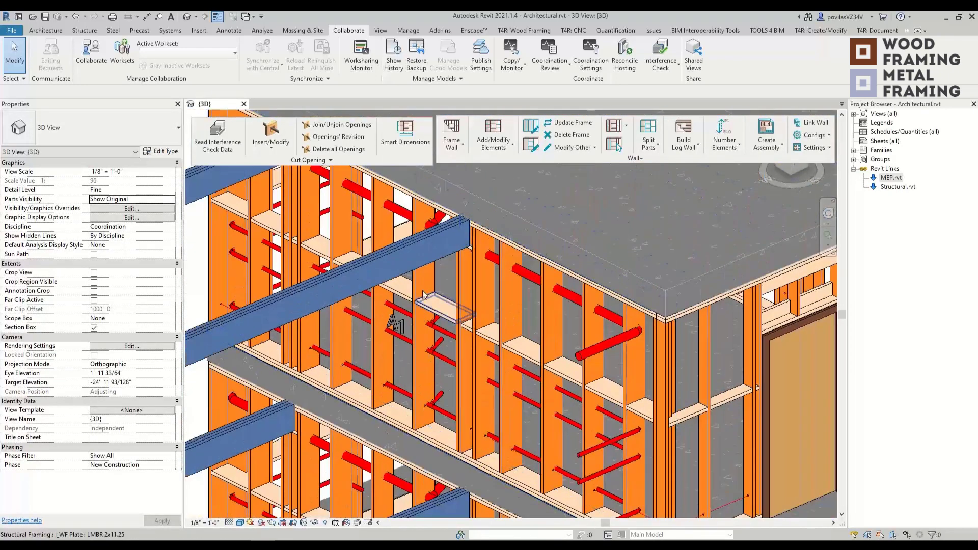
scroll(466, 375, "down", 2)
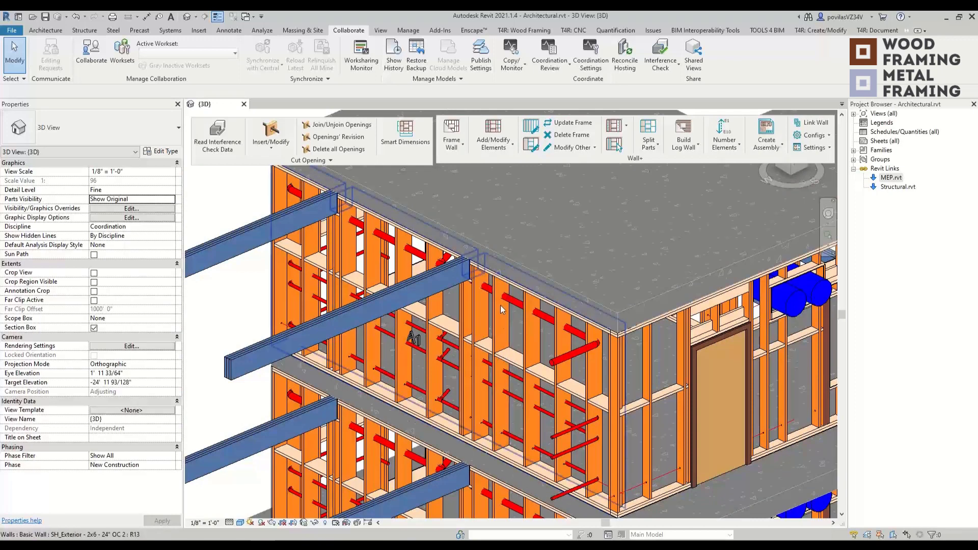
scroll(481, 464, "down", 3)
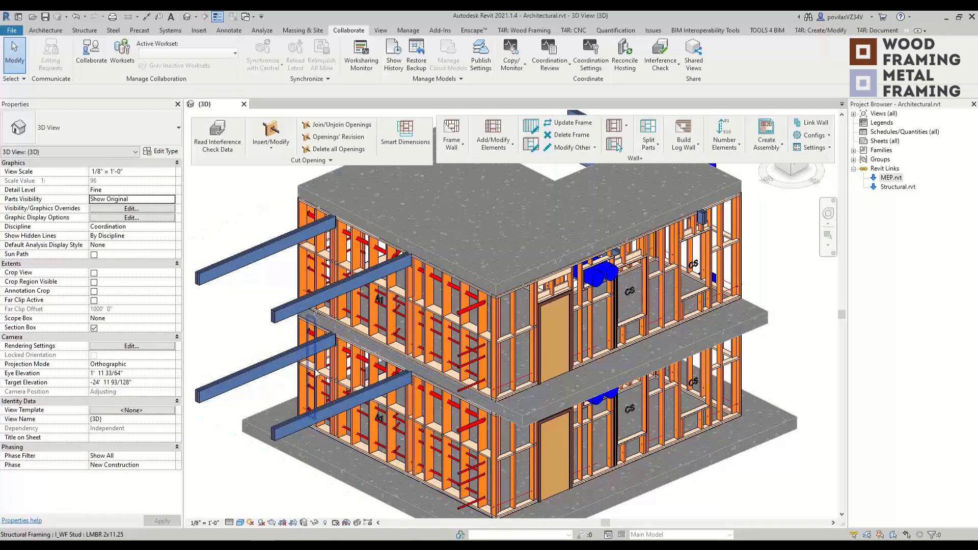
middle_click_drag(652, 411, 580, 396)
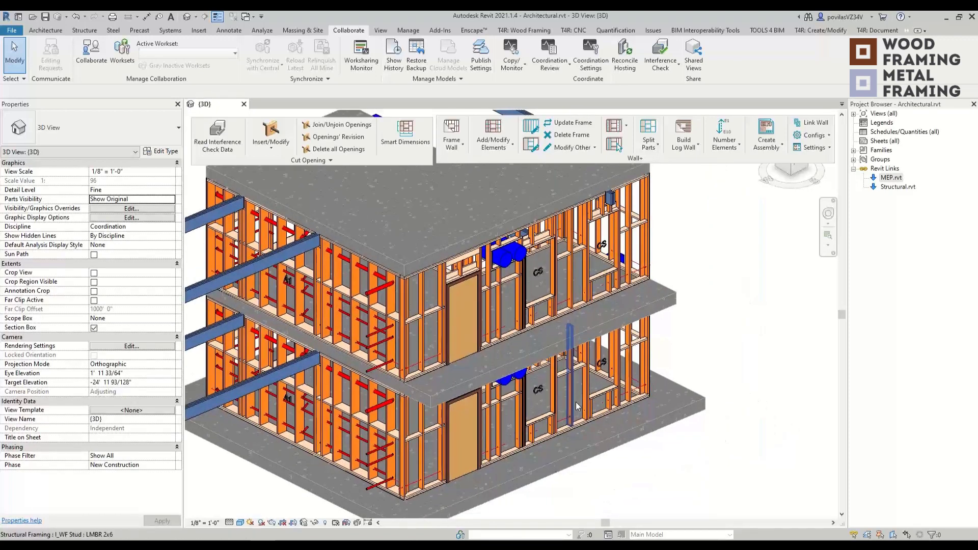
middle_click_drag(709, 509, 661, 453)
scroll(572, 461, "up", 8)
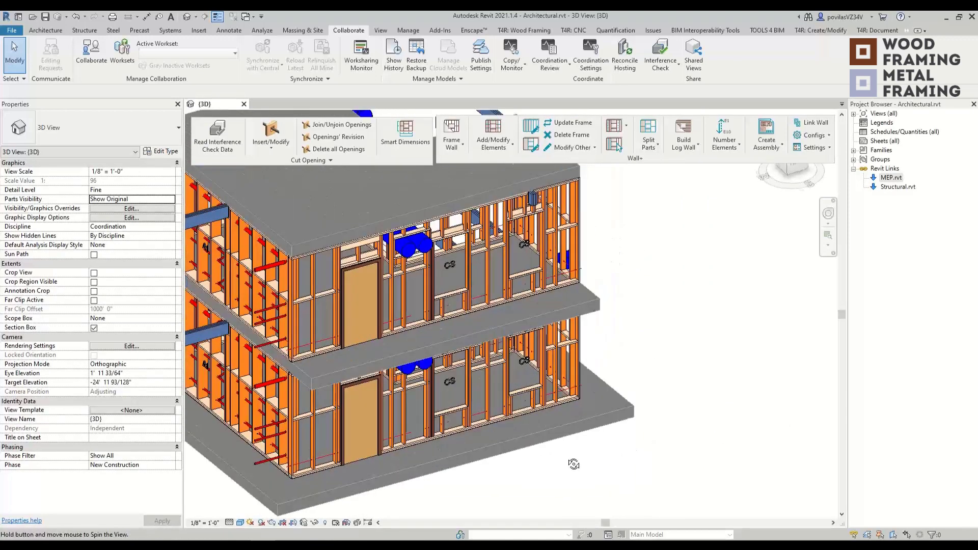
scroll(493, 421, "up", 1)
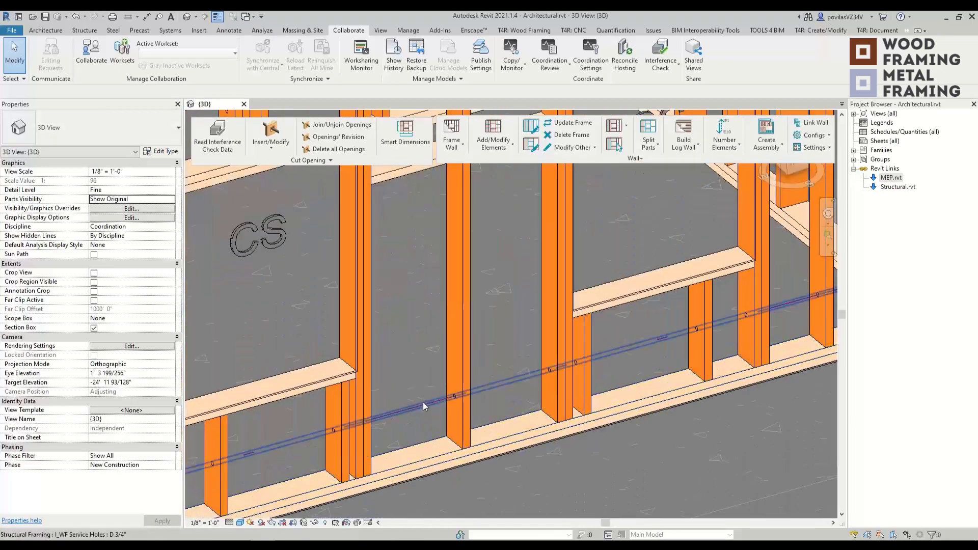
Select the service hole element in the ground-floor wall beside the door and inspect how it runs through the studs.
left_click(425, 404)
scroll(436, 423, "down", 6)
middle_click_drag(437, 422, 500, 370, "shift")
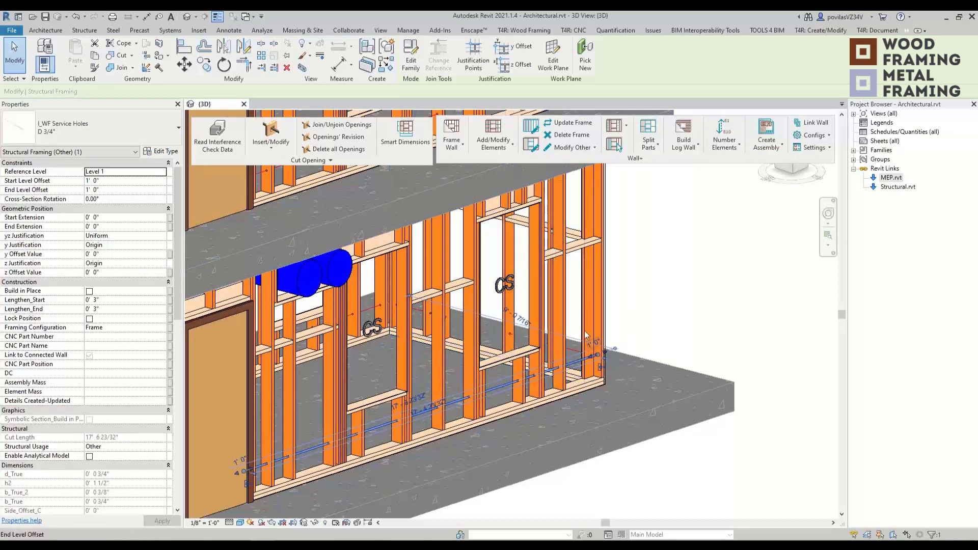
scroll(449, 414, "up", 5)
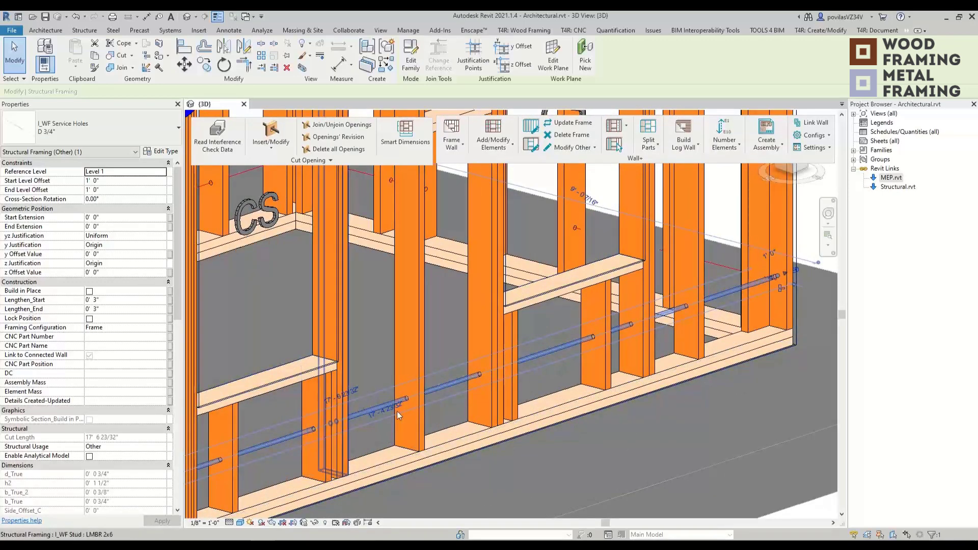
scroll(684, 285, "down", 4)
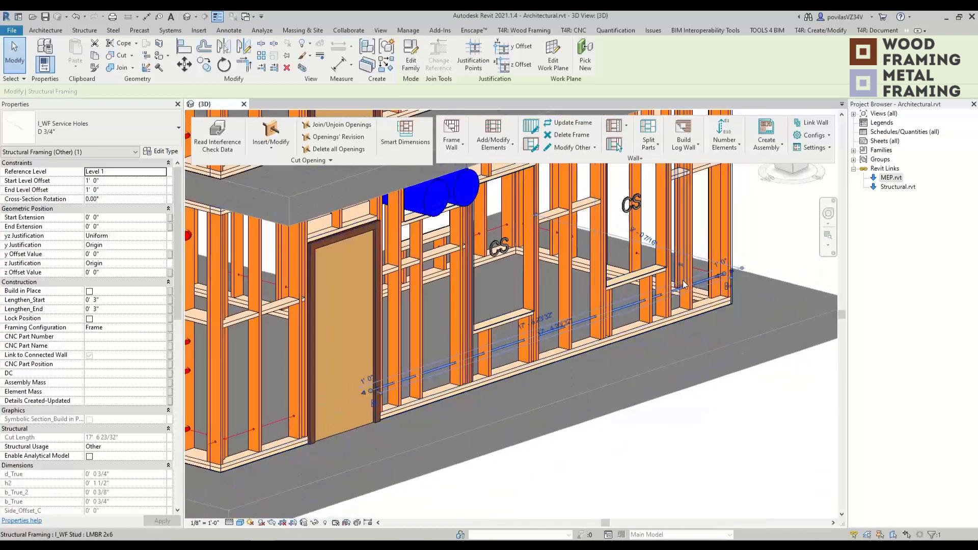
Review the Stud Holes settings and available hole types in this wall's framing configuration, then accept the configuration.
left_click(527, 130)
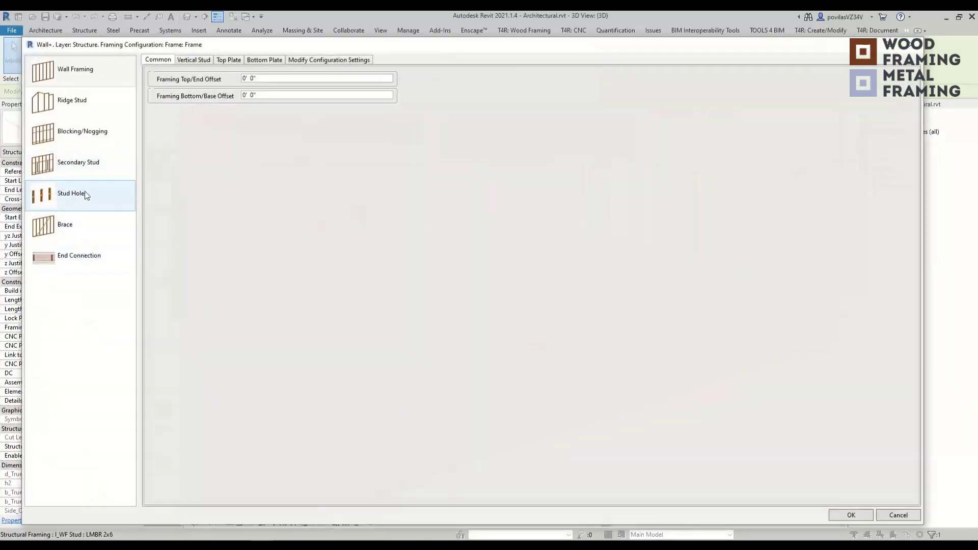
left_click(68, 201)
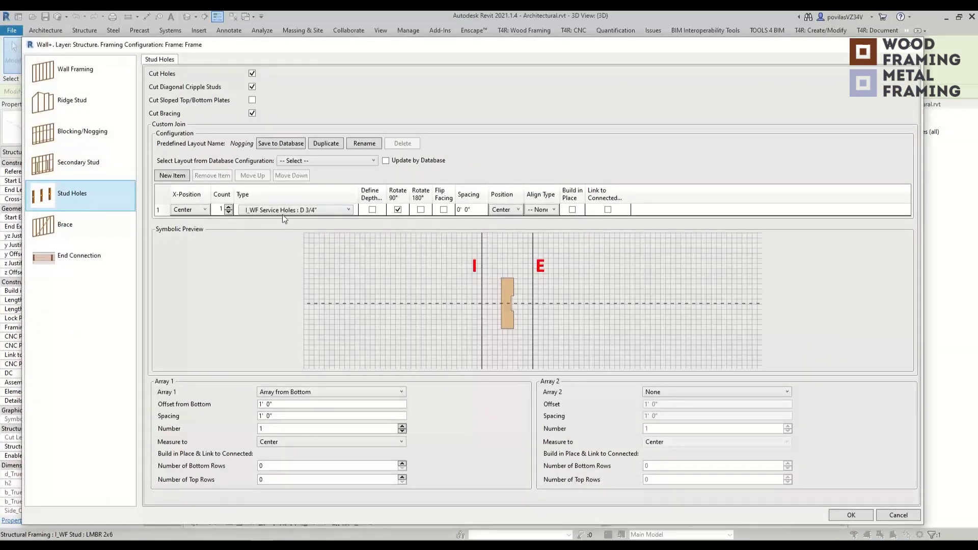
left_click(320, 213)
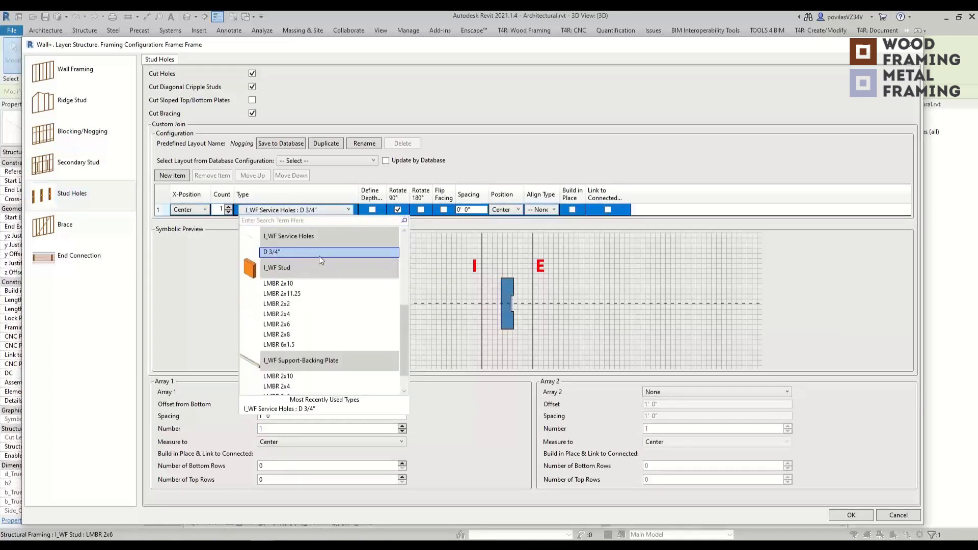
left_click(522, 133)
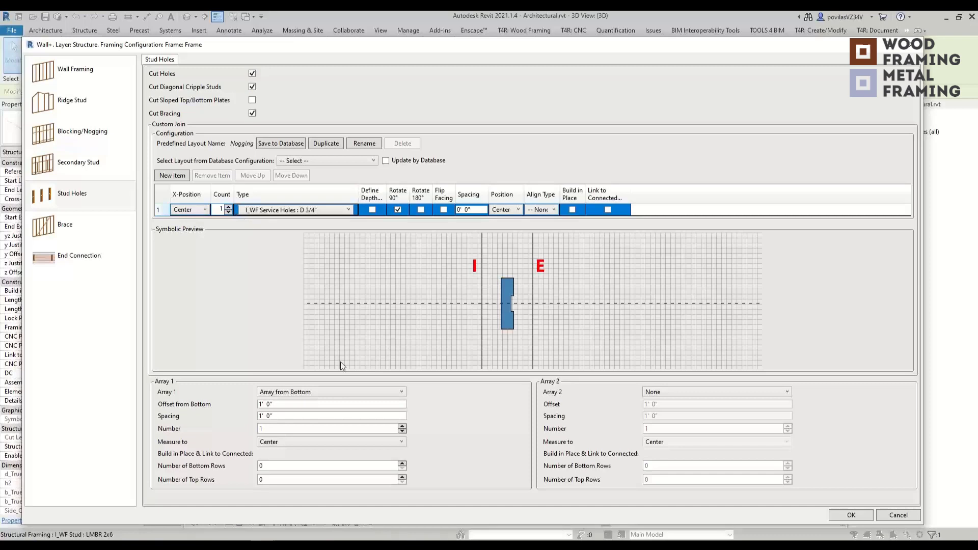
left_click(853, 514)
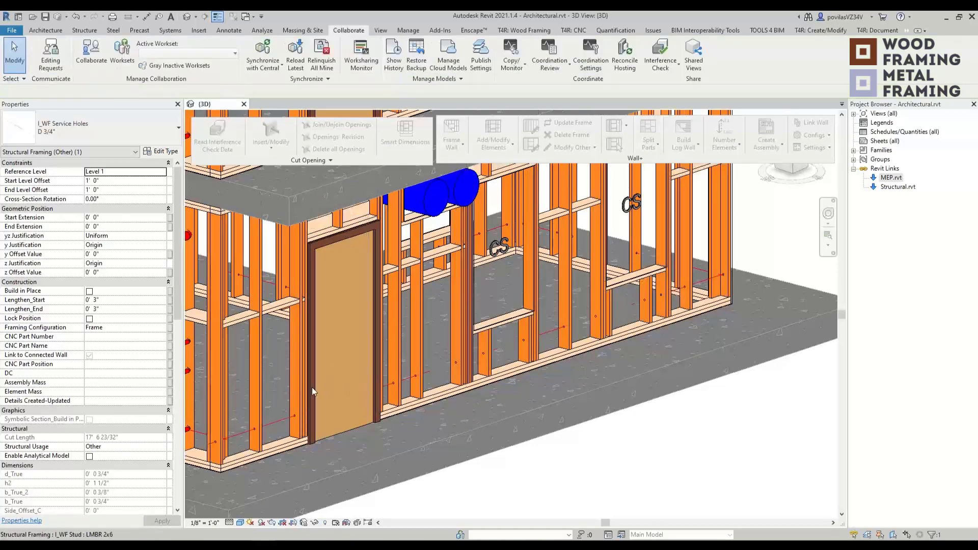
Turn off Cut Holes in the Stud Holes configuration of the adjacent ground-floor exterior wall that the pipes run through.
middle_click_drag(312, 387, 527, 384)
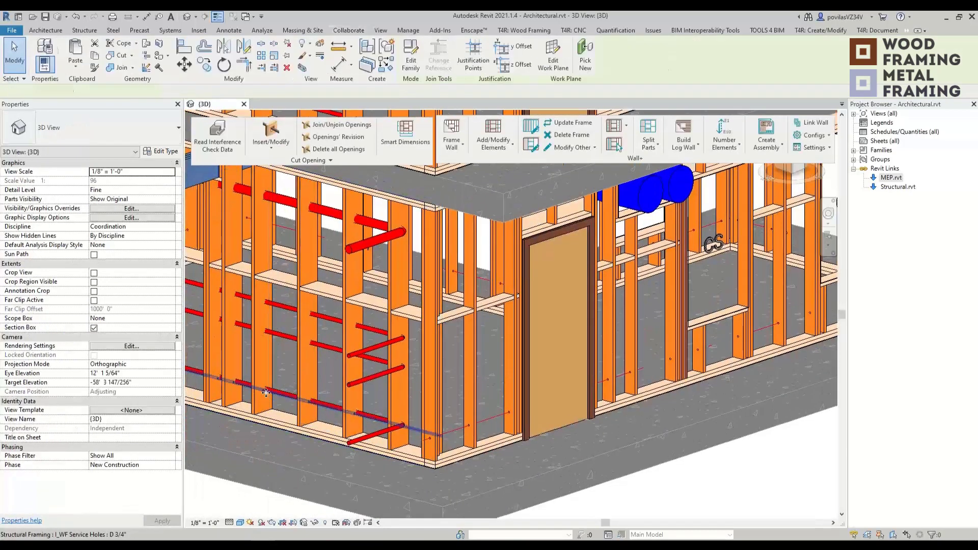
scroll(263, 395, "up", 5)
left_click(532, 130)
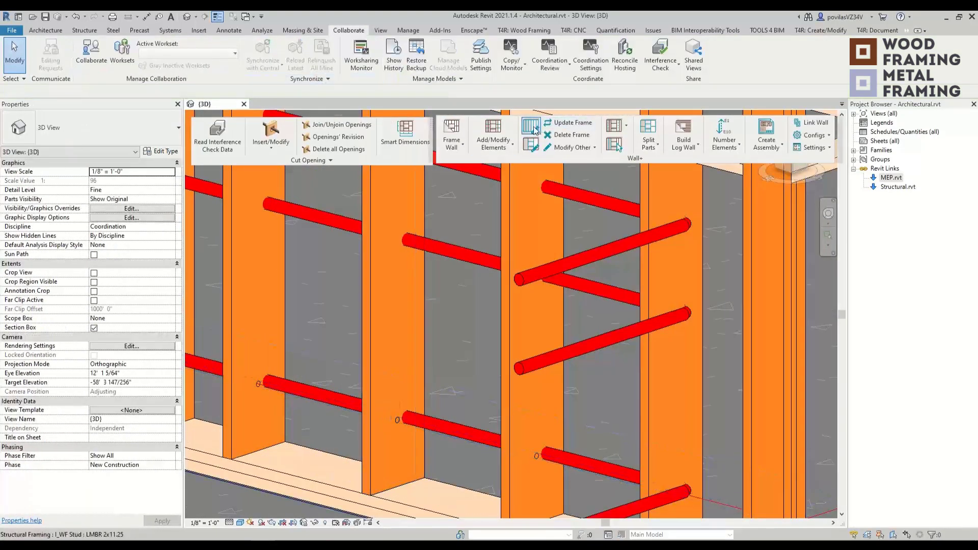
left_click(259, 355)
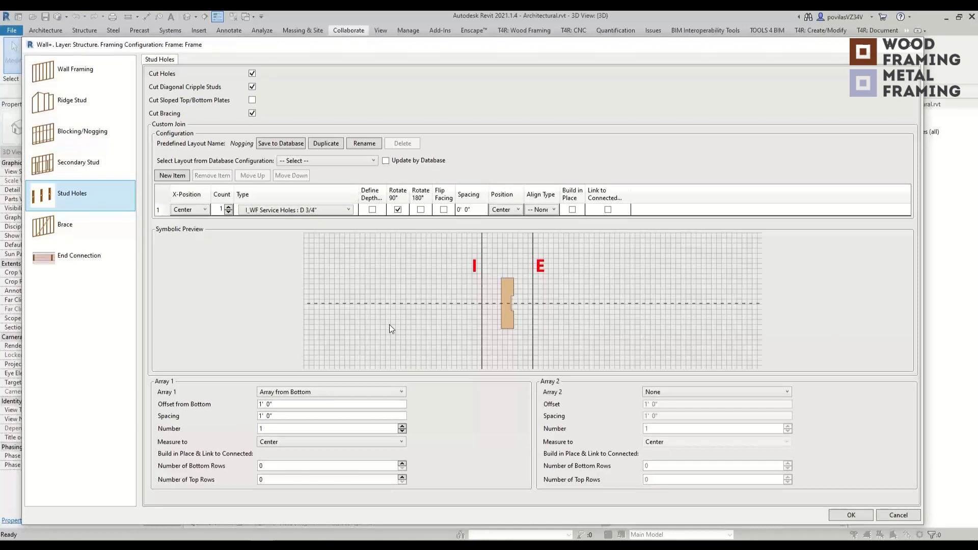
left_click(252, 74)
left_click(850, 515)
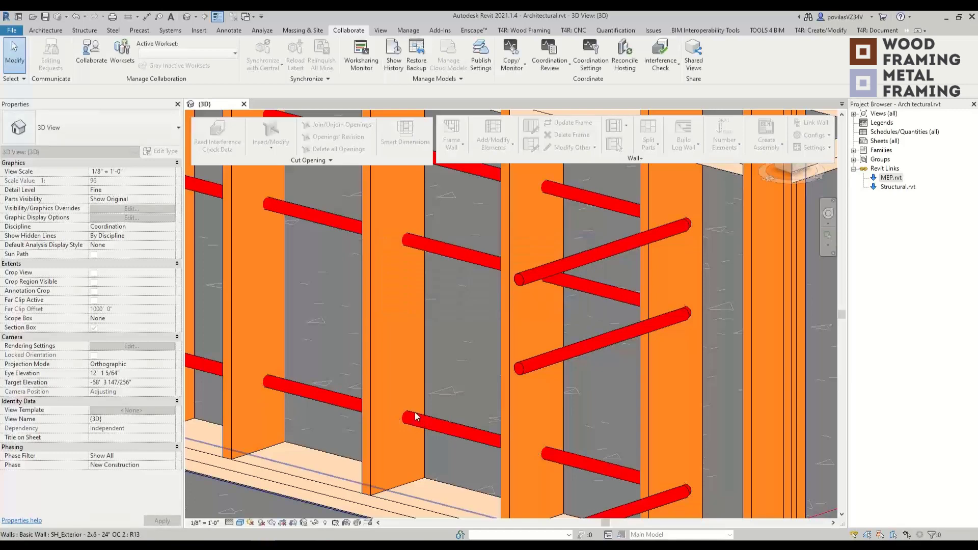
scroll(408, 418, "down", 5)
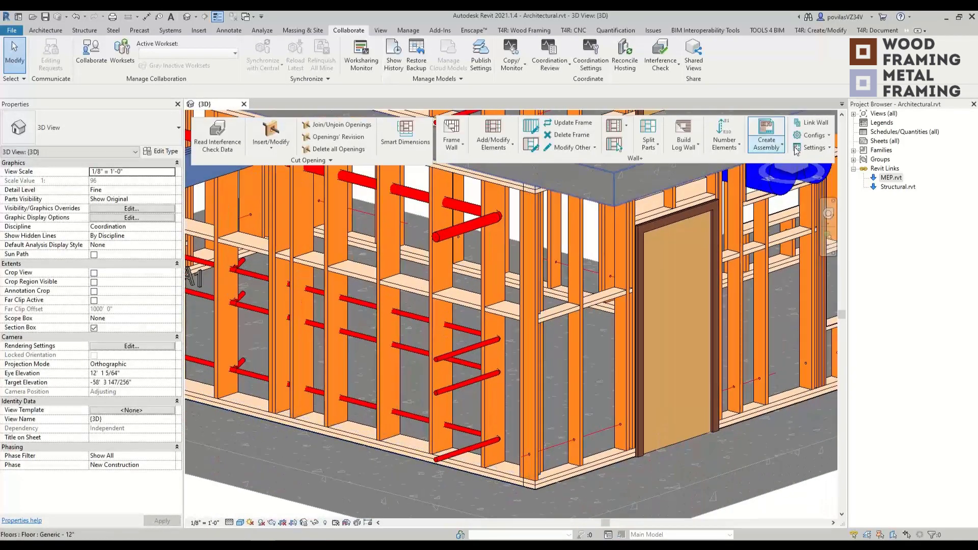
Review the family catalogs available for loading, close the list without loading any, and look over the piped wall corner.
left_click(815, 147)
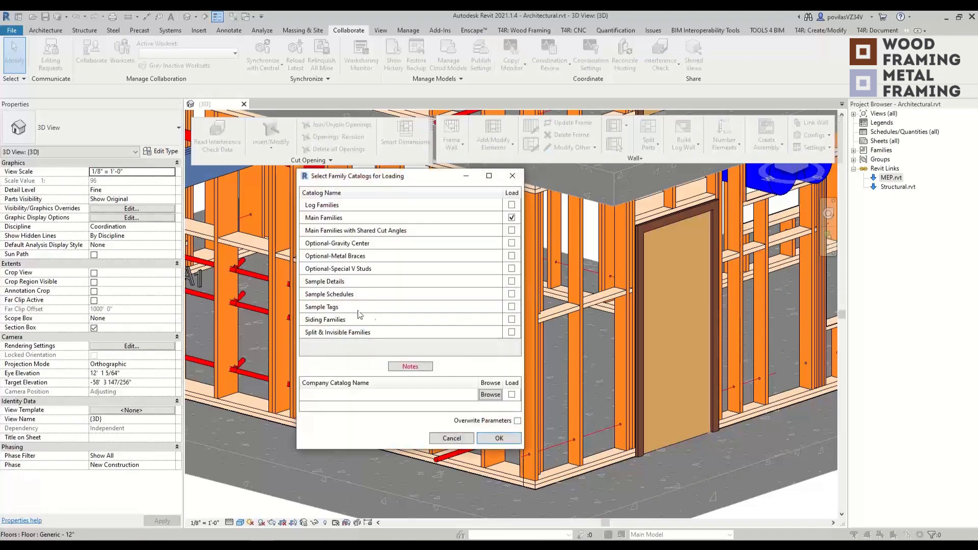
left_click(512, 176)
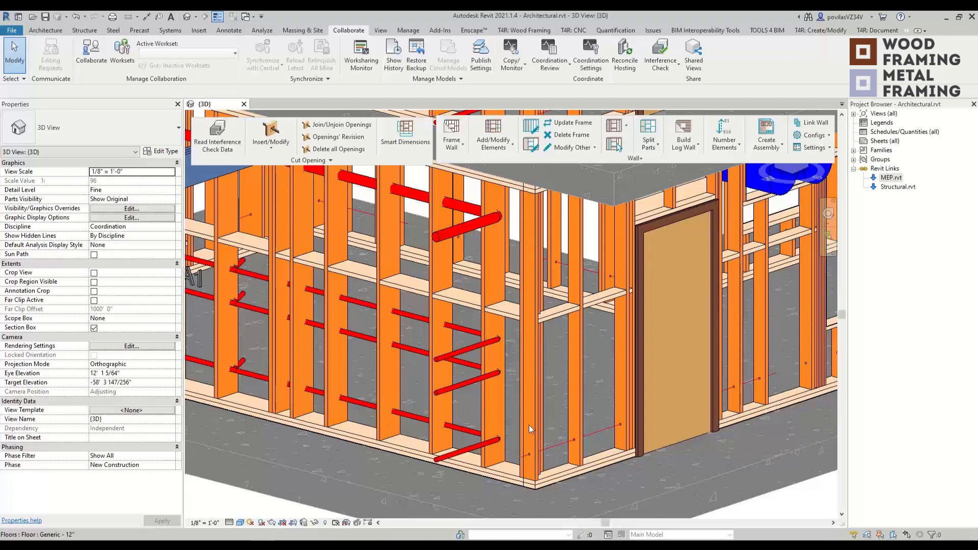
scroll(628, 409, "down", 2)
scroll(555, 437, "up", 3)
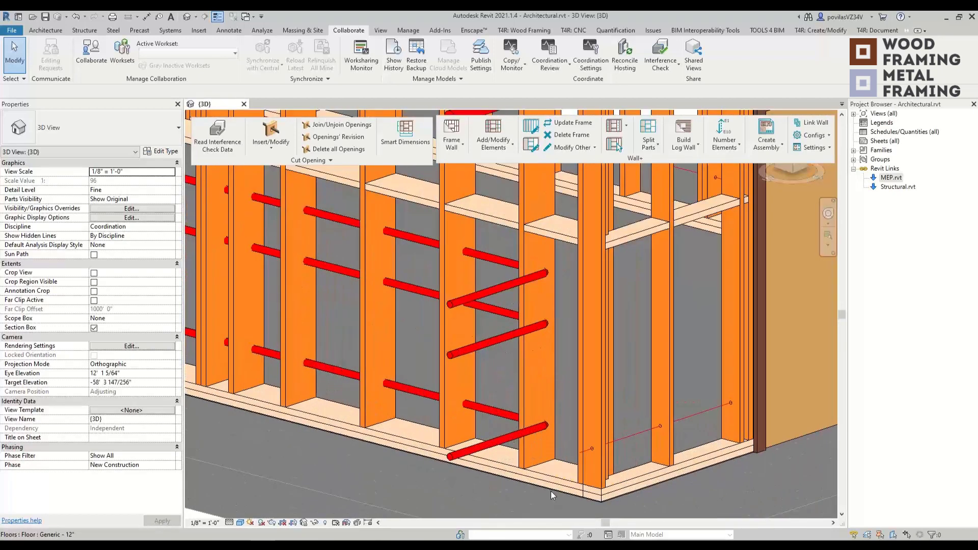
scroll(385, 415, "down", 3)
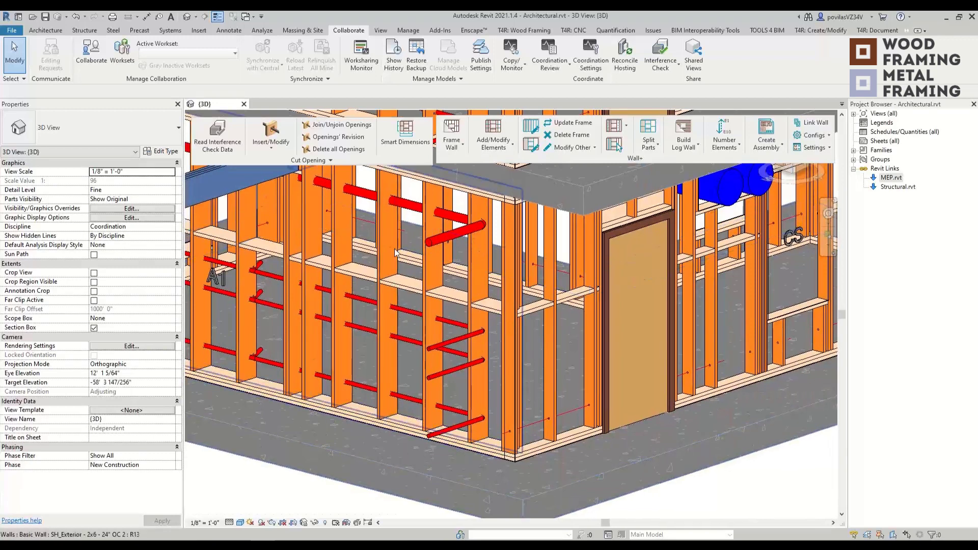
Run an interference check of the current project's Structural Framing against Pipe Fittings and Pipes from MEP.rvt.
left_click(660, 56)
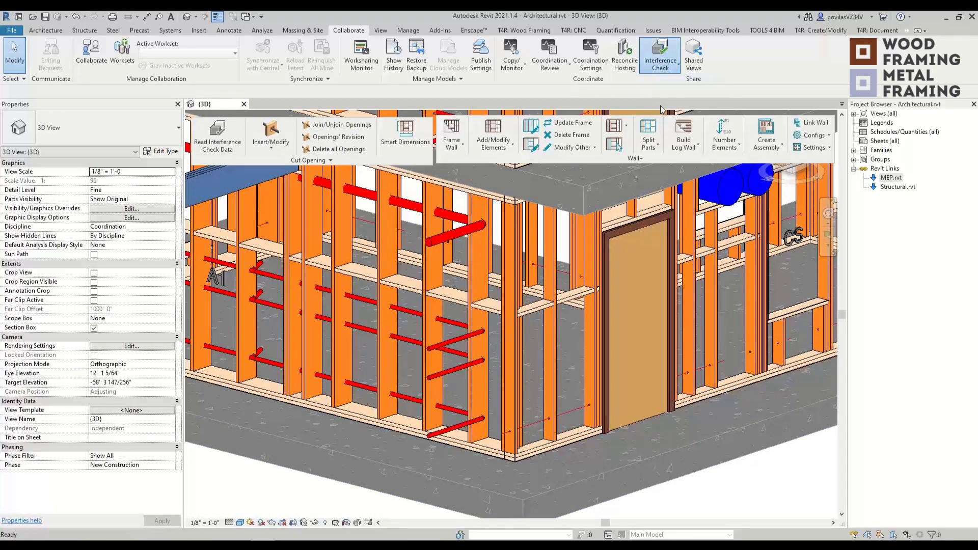
left_click(671, 88)
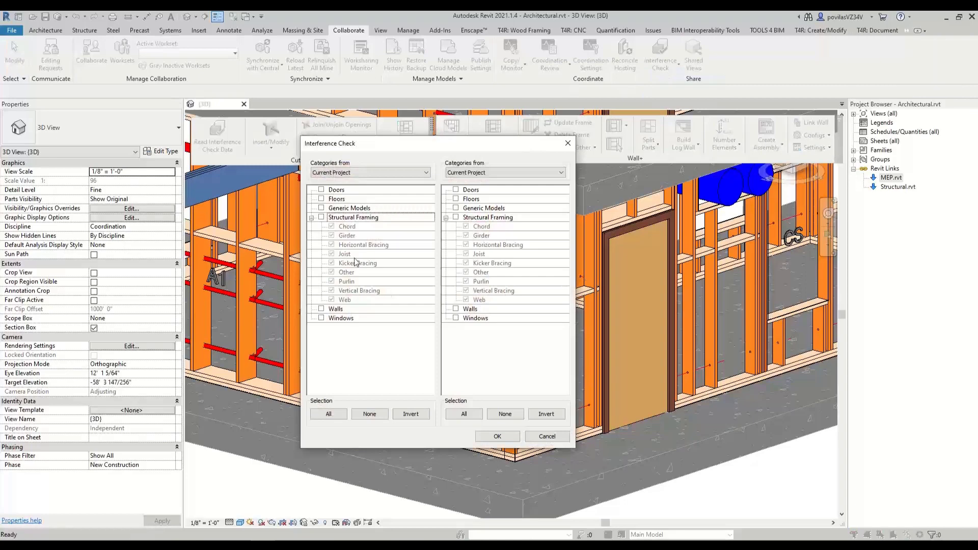
left_click(322, 218)
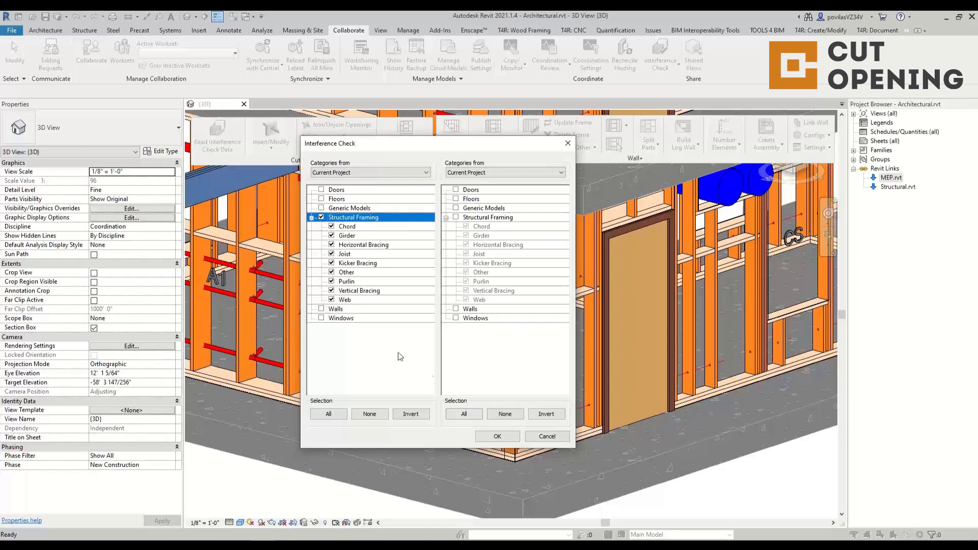
left_click(474, 173)
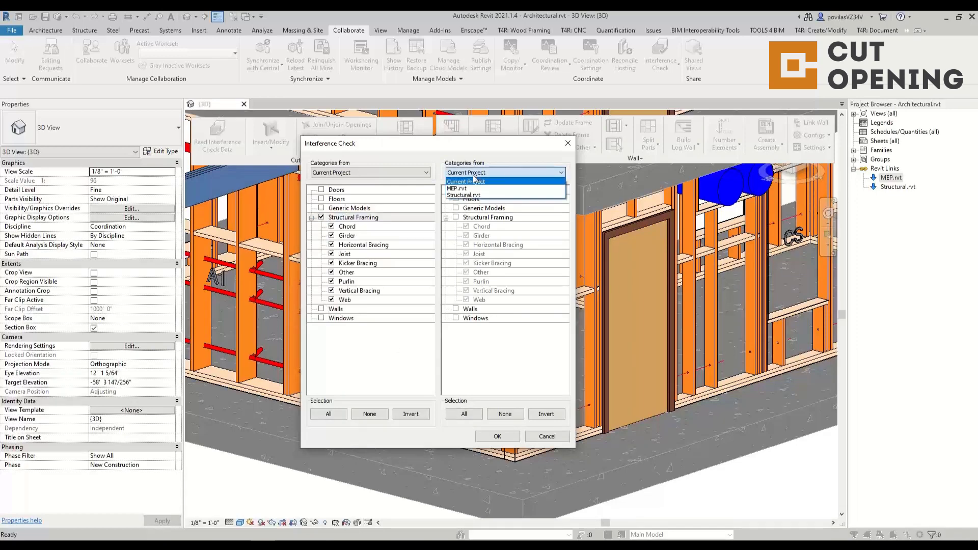
left_click(474, 188)
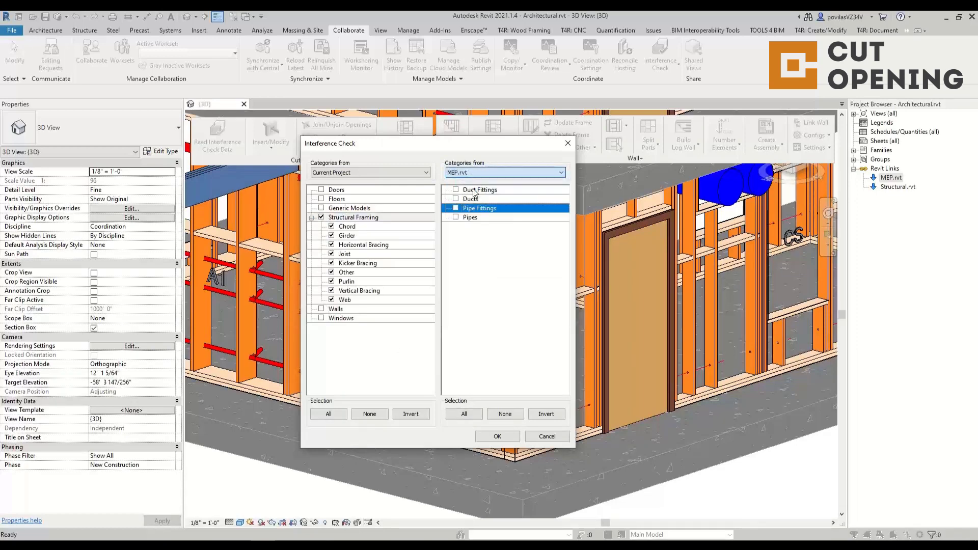
left_click(456, 217)
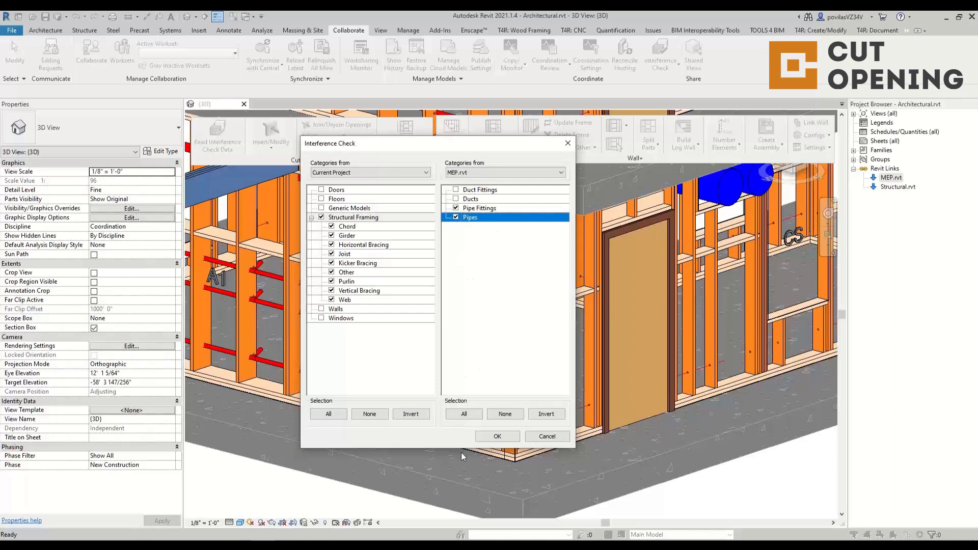
left_click(498, 437)
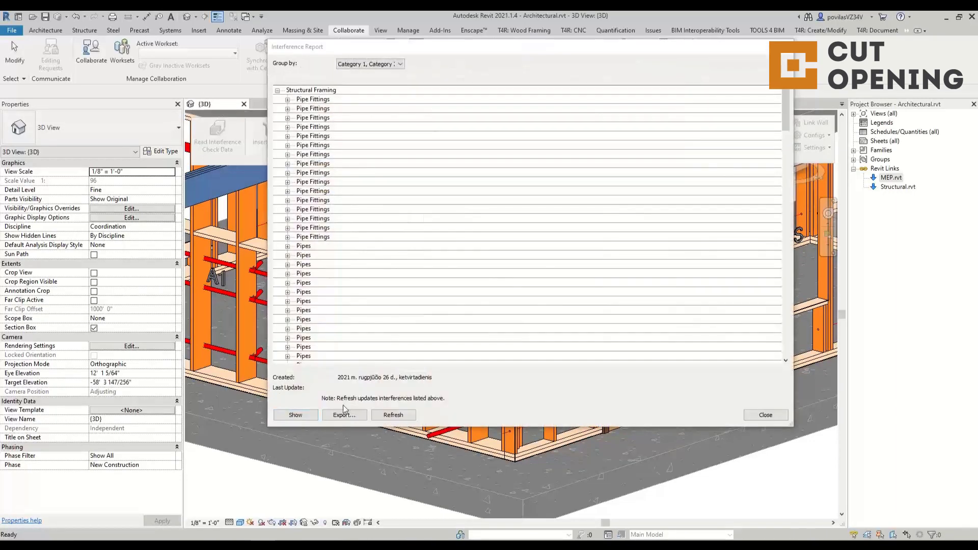
Export the interference report over Architectural.html in the Cut Opening folder and close the report.
left_click(344, 413)
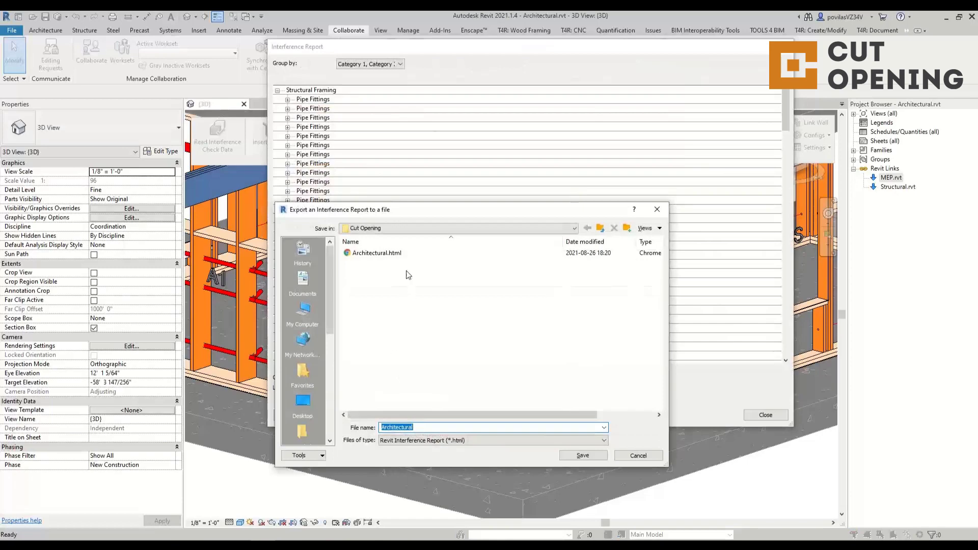
left_click(377, 253)
left_click(583, 455)
left_click(509, 305)
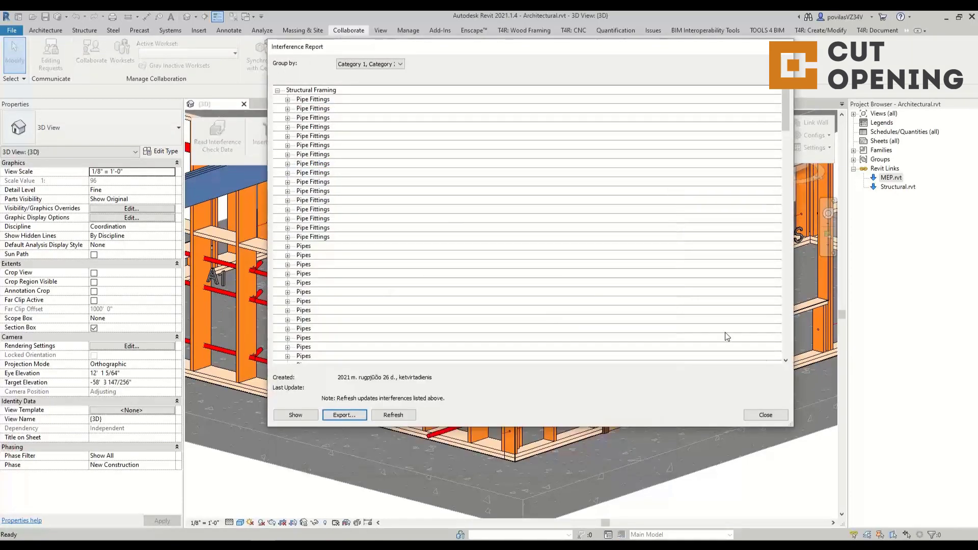
left_click(766, 415)
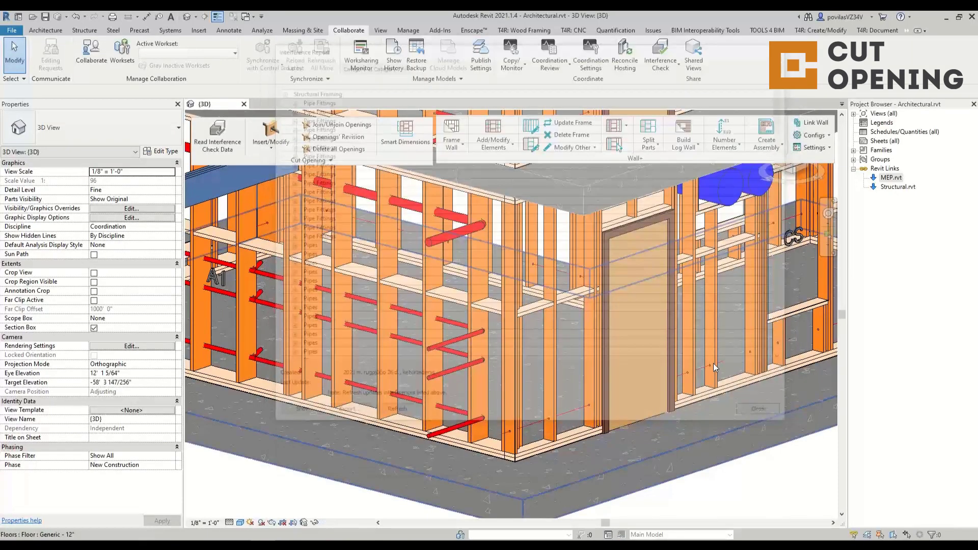
Read the interference data from Architectural.html into Cut Opening using the Cut Opening Configuration Webinar configuration.
left_click(217, 137)
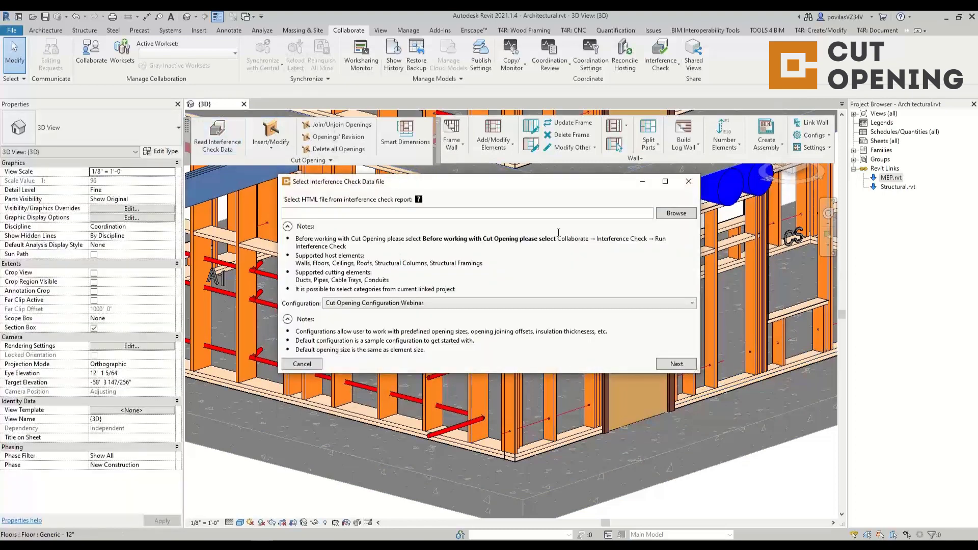
left_click(661, 218)
double_click(398, 264)
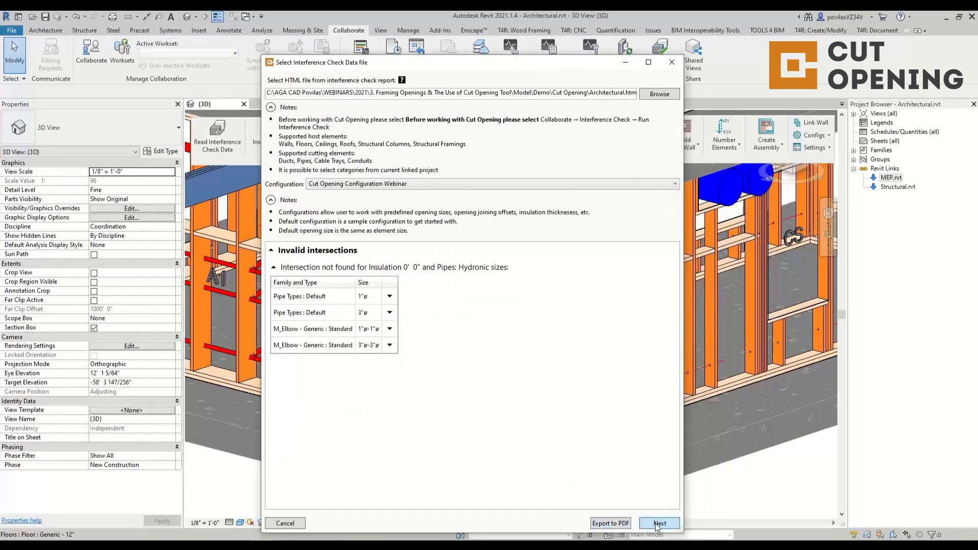
left_click(659, 524)
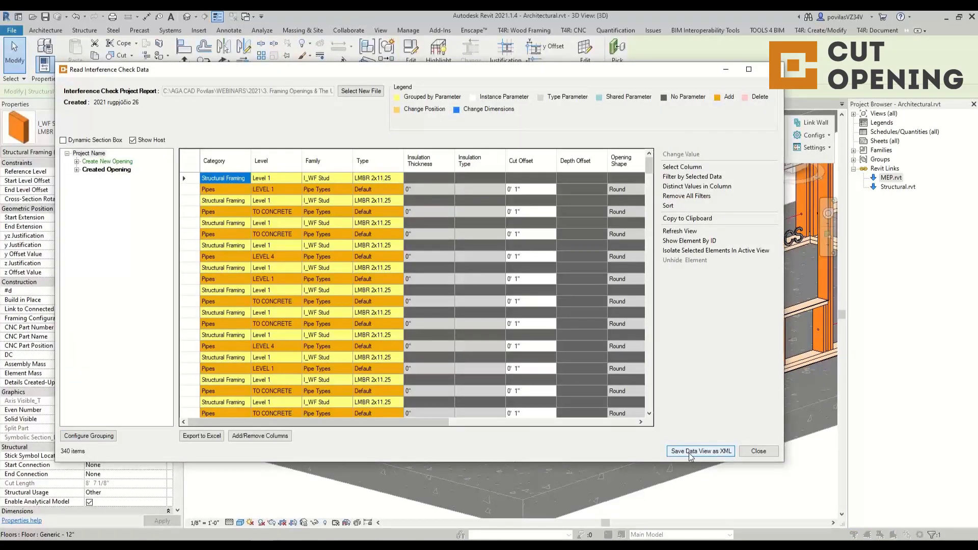
Save the interference data view as an XML file named "framing vs pipies" and close the data window.
left_click(689, 452)
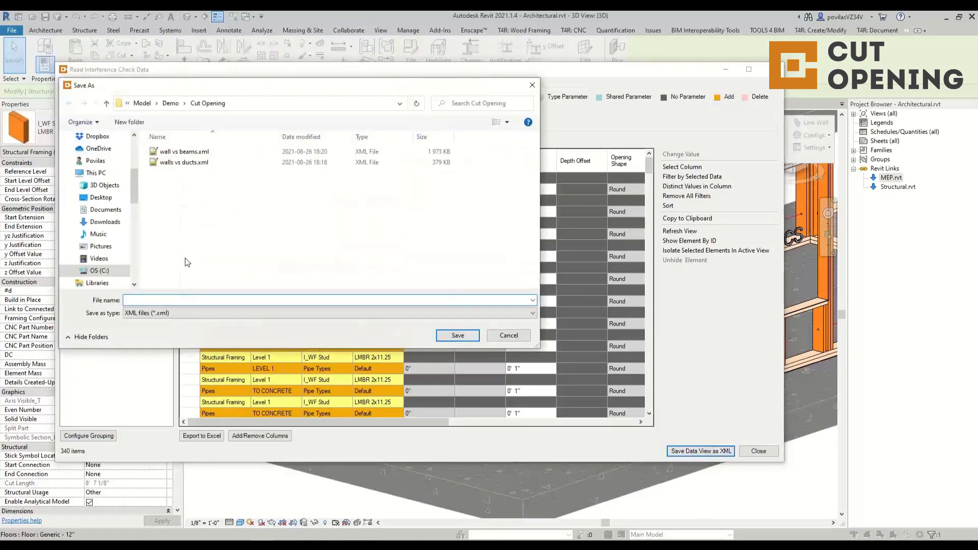
type("framing vs pipies")
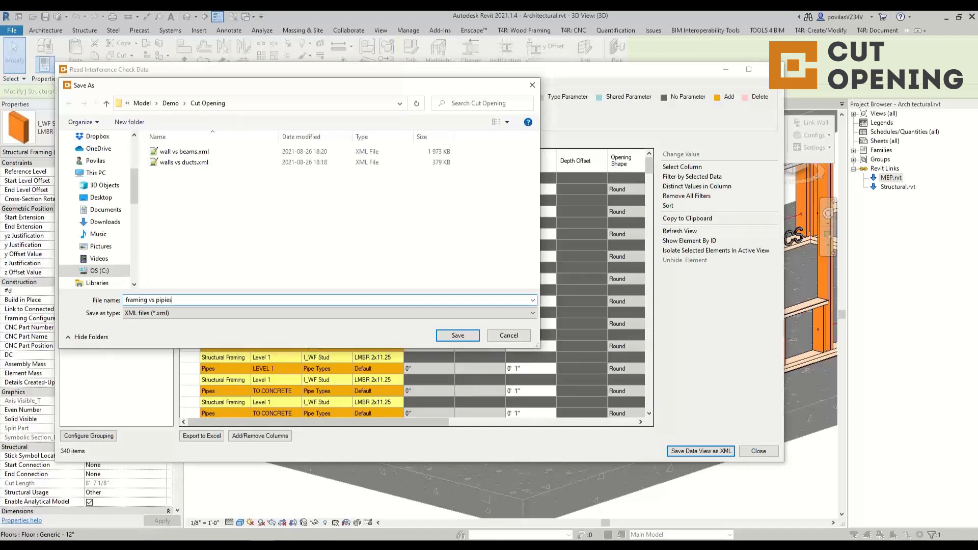
left_click(471, 339)
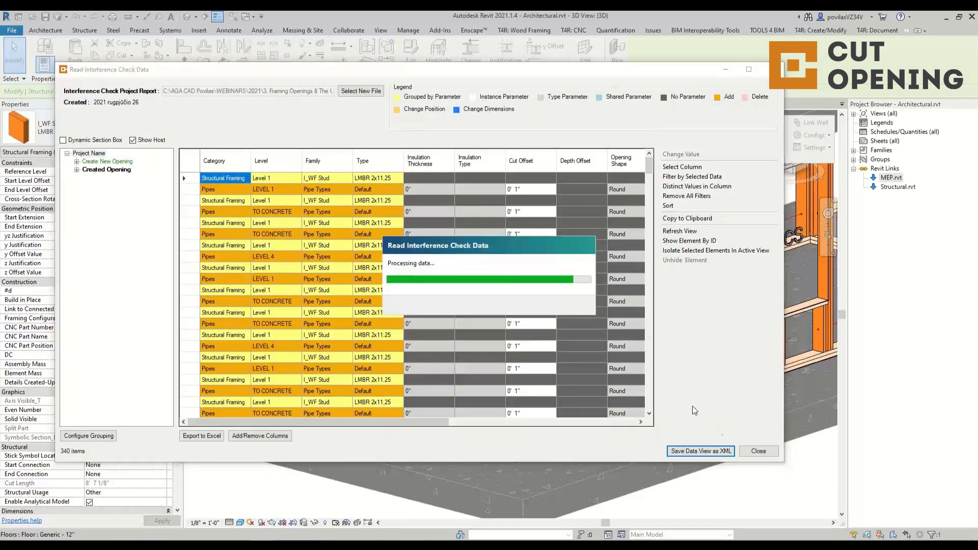
key("Return")
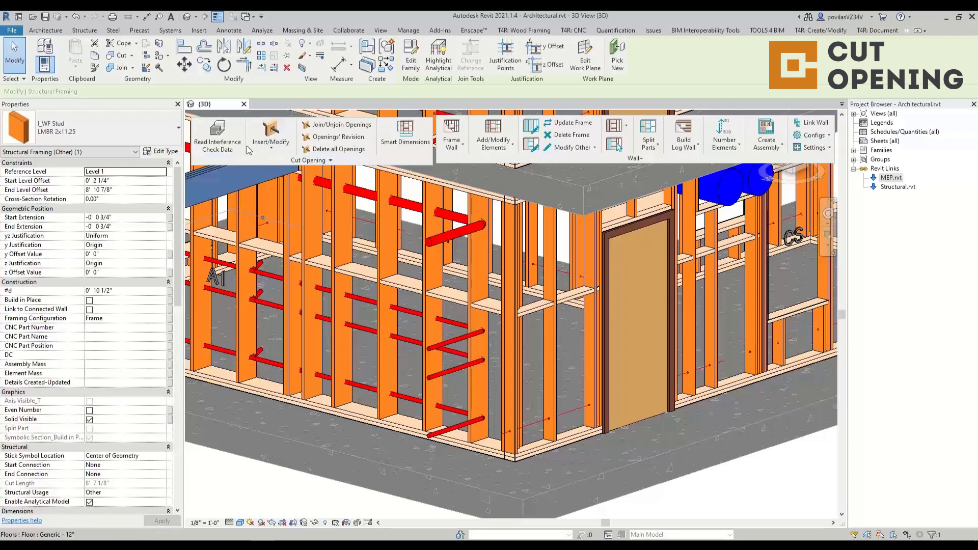
Load framing vs pipies.xml into the Cut Opening Insert/Modify command.
left_click(266, 145)
left_click(266, 164)
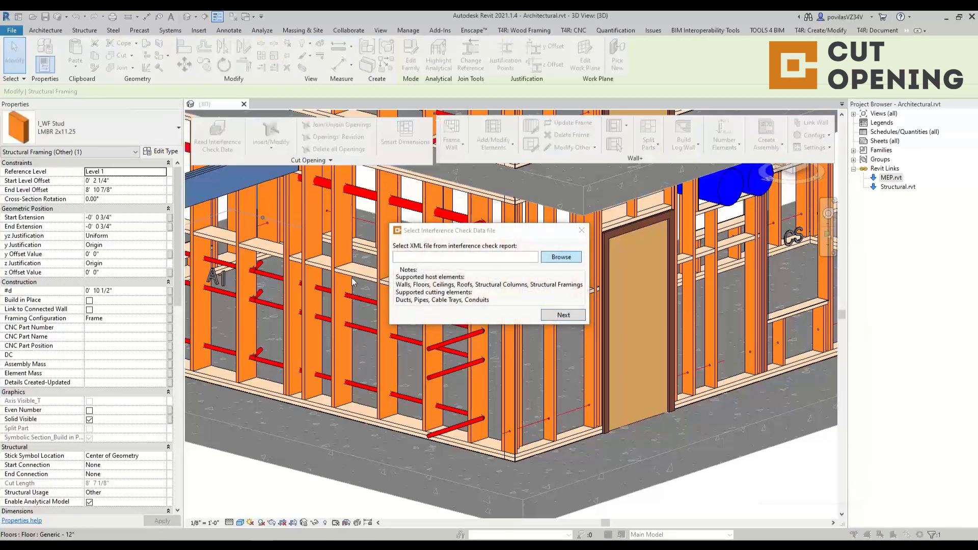
left_click(561, 257)
left_click(749, 313)
left_click(792, 497)
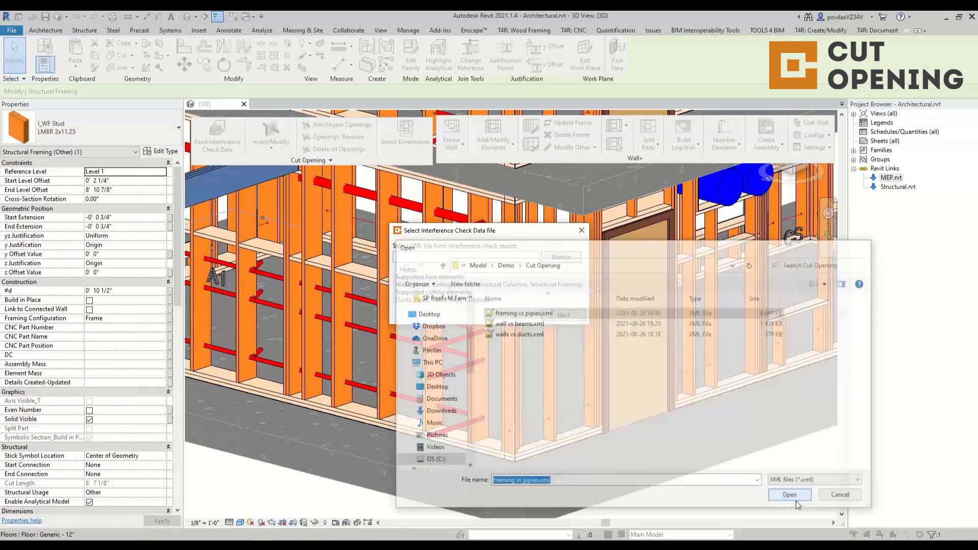
left_click(802, 316)
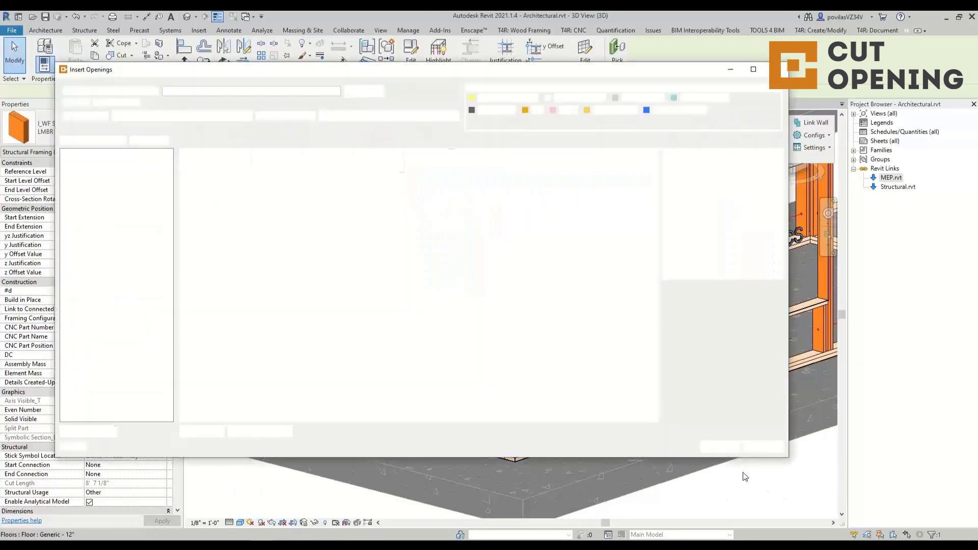
Insert the listed pipe openings into the wall framing, skip the cutting error messages, and clear the stud selection.
left_click(720, 447)
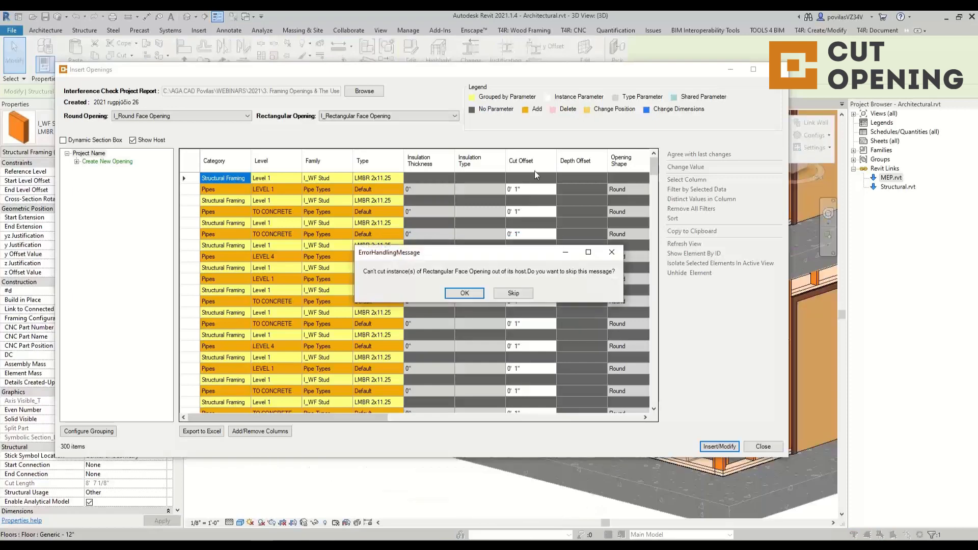
left_click(464, 293)
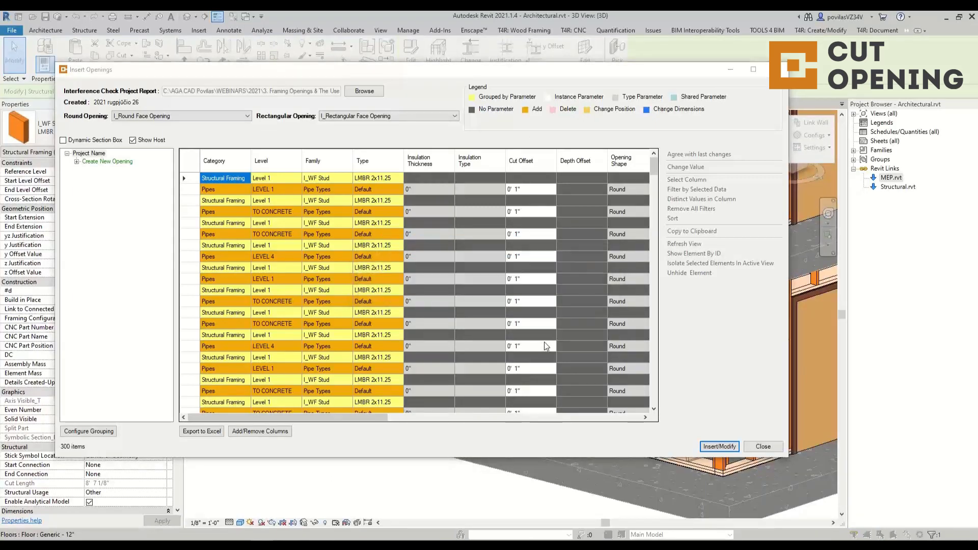
left_click(464, 293)
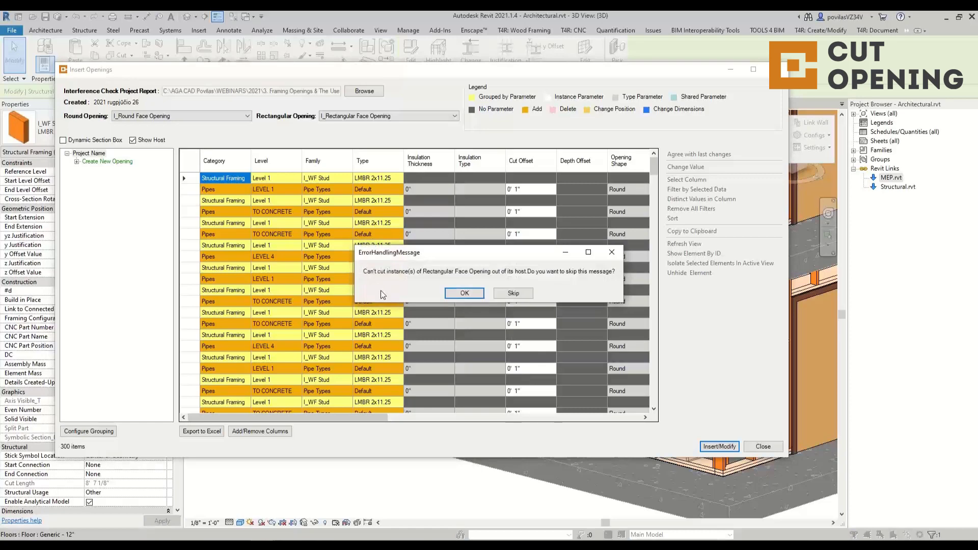
left_click(520, 294)
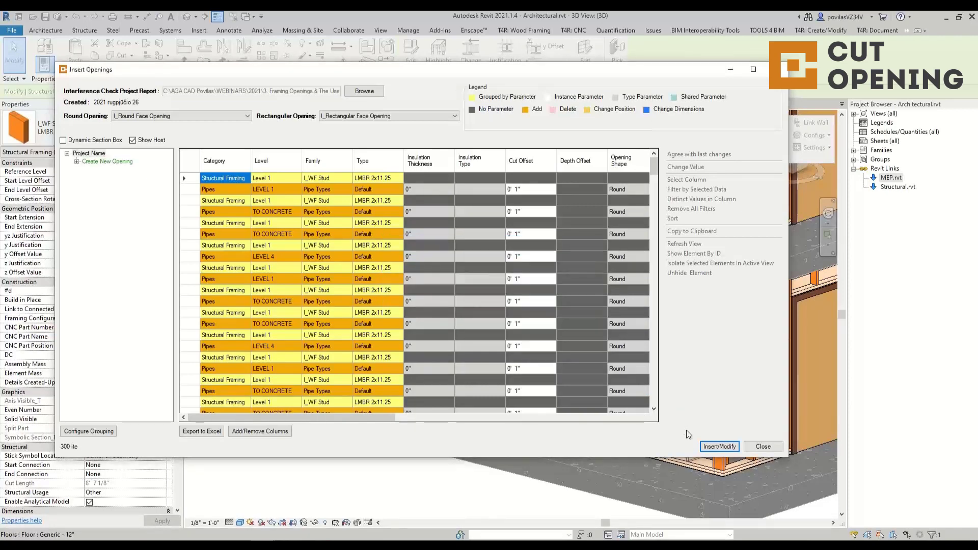
left_click(453, 287)
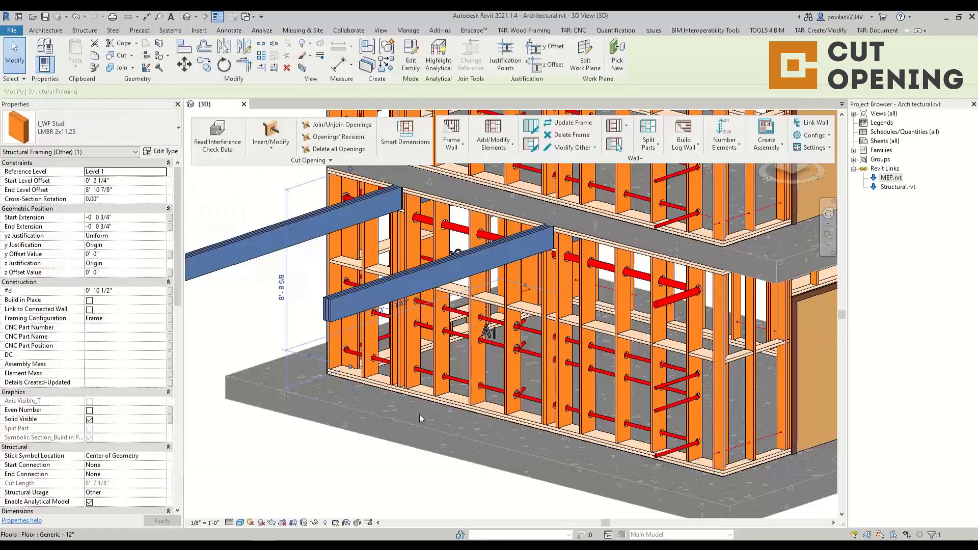
left_click(457, 469)
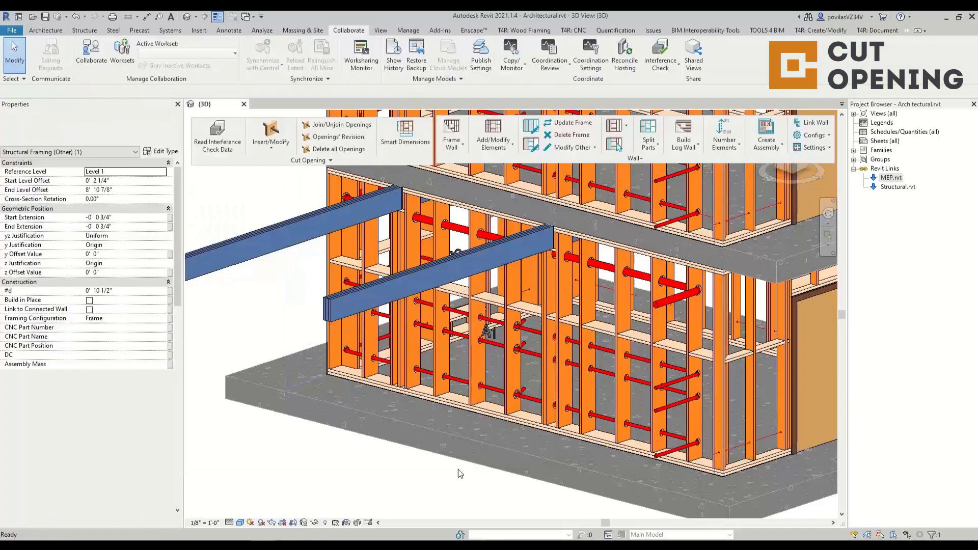
Examine the holes cut around the pipes and the properties of a round face opening in a stud near the beam.
middle_click_drag(505, 461, 462, 474, "shift")
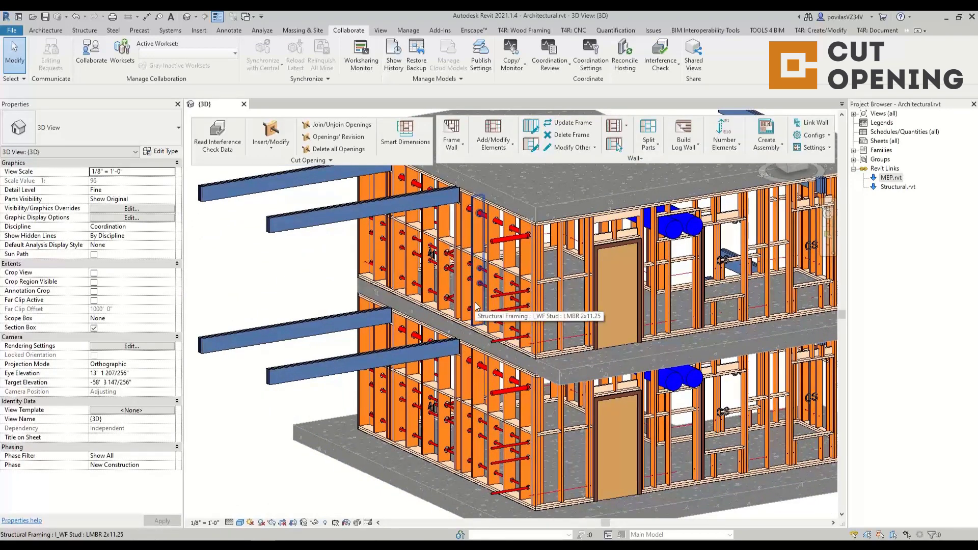
scroll(477, 327, "up", 5)
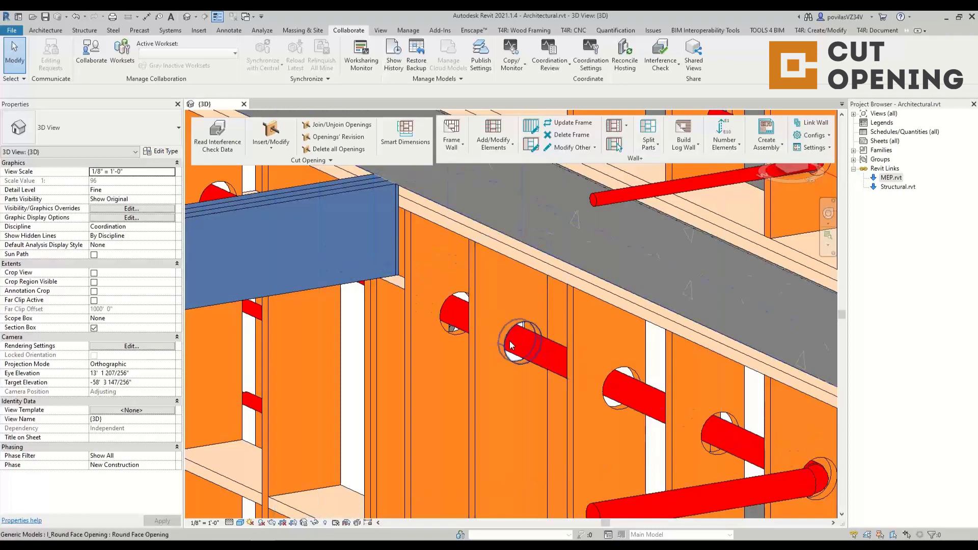
left_click(511, 345)
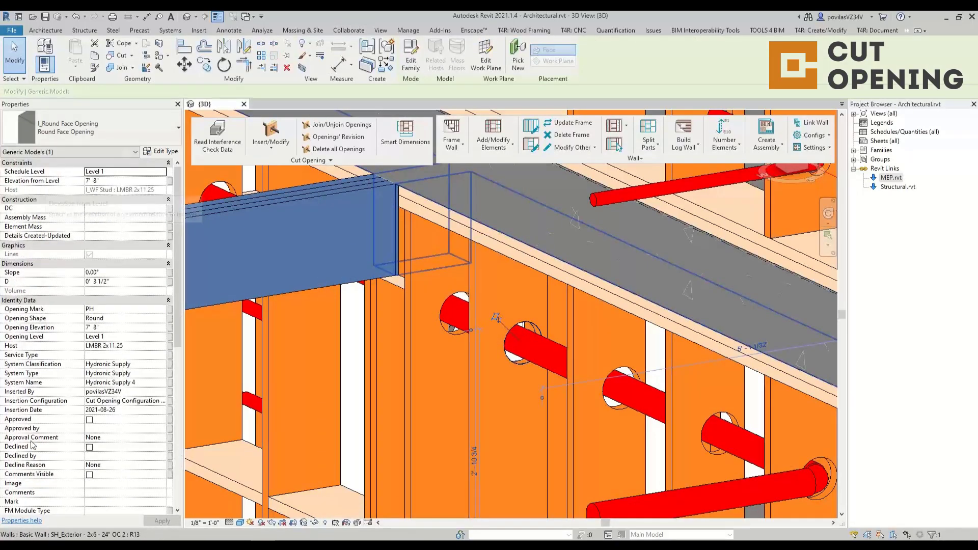
key("Escape")
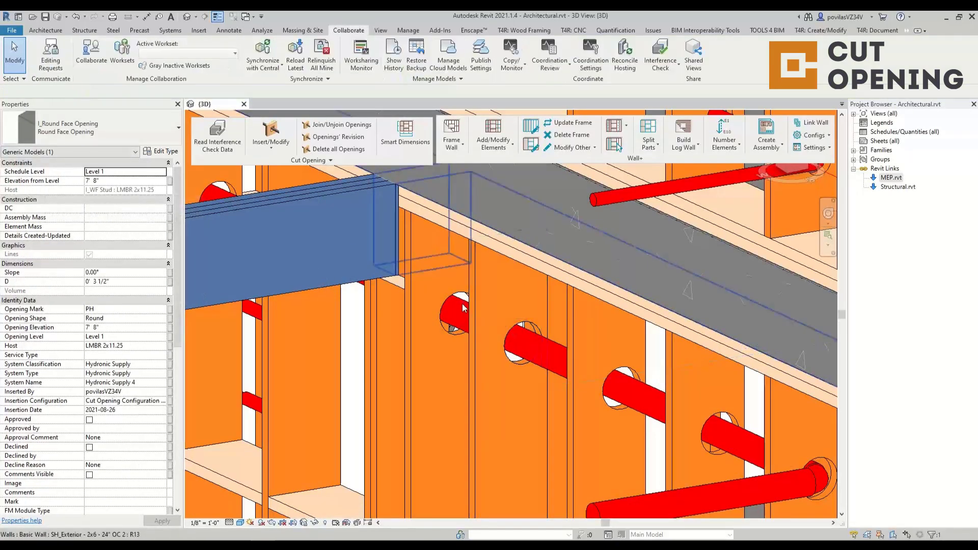
scroll(487, 334, "down", 4)
scroll(489, 339, "down", 6)
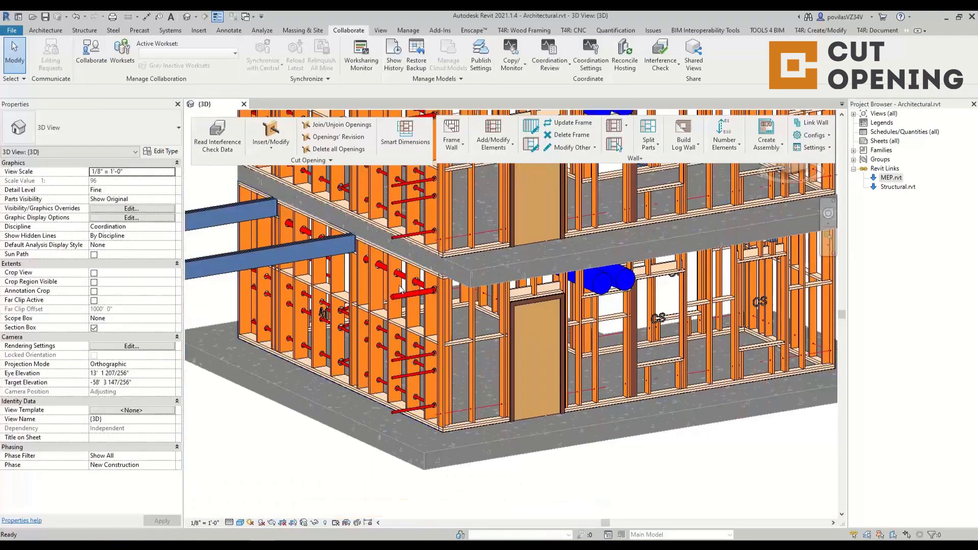
Hide the linked models MEP.rvt and Structural.rvt in the 3D view.
key("v")
key("g")
left_click(422, 124)
left_click(449, 123)
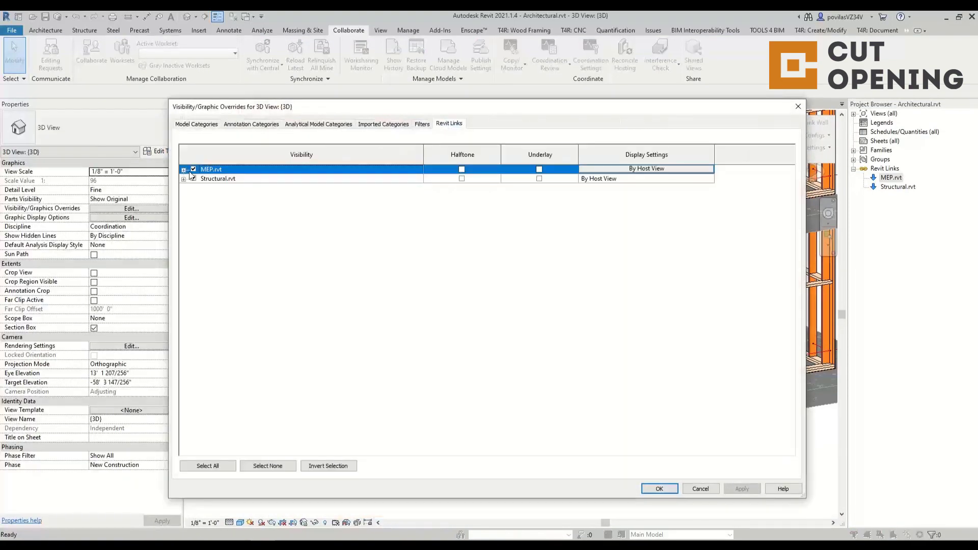
left_click(193, 179)
left_click(194, 169)
left_click(667, 488)
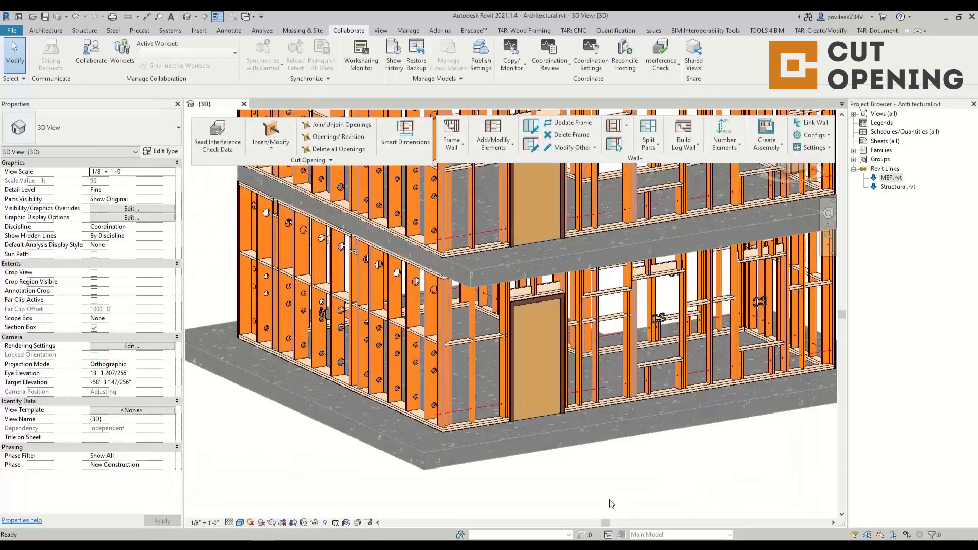
Delete the two single-swing exterior doors, one on each storey, from the framed wall.
middle_click_drag(570, 451, 706, 484, "shift")
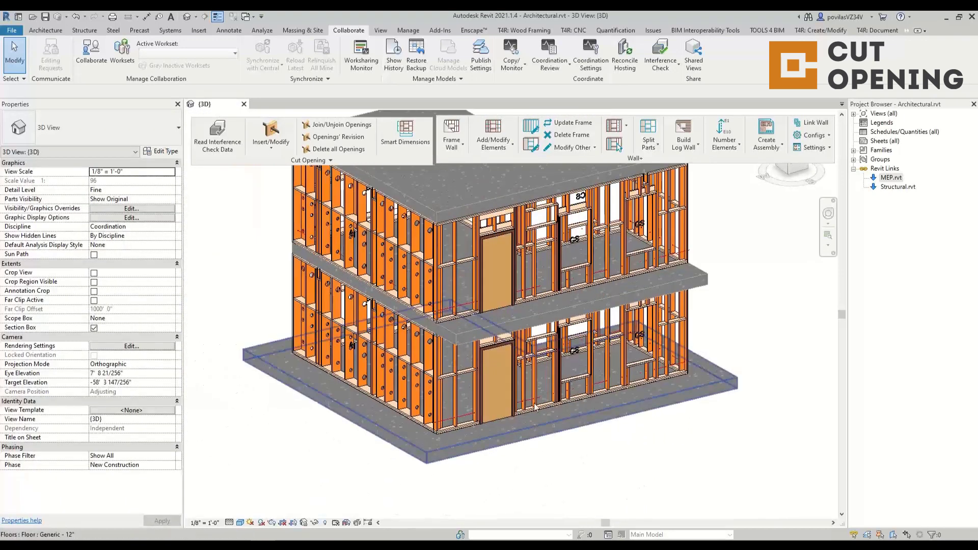
left_click(505, 389)
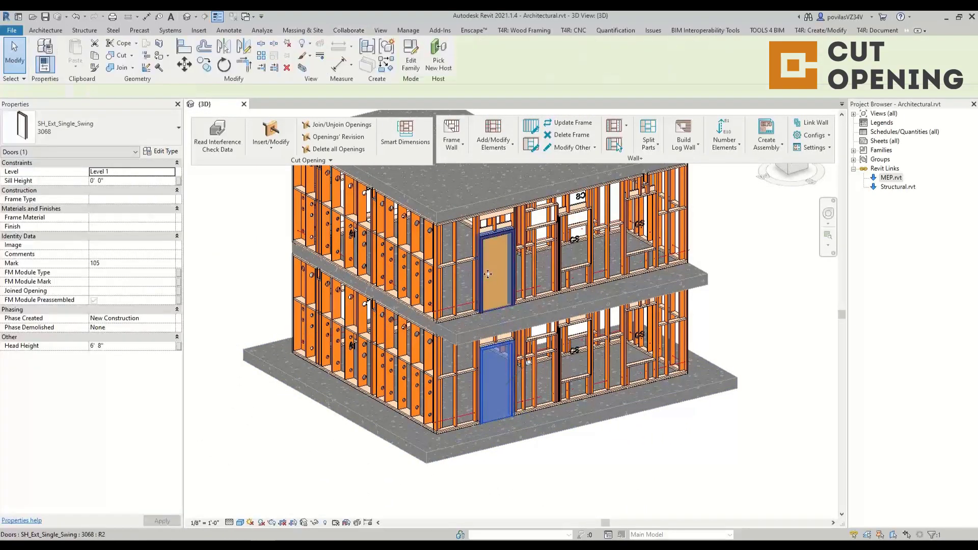
left_click(483, 275, "ctrl")
key("Delete")
Load the Sample Details family catalog into the project without overwriting parameters.
middle_click_drag(347, 420, 357, 403, "shift")
scroll(385, 452, "up", 5)
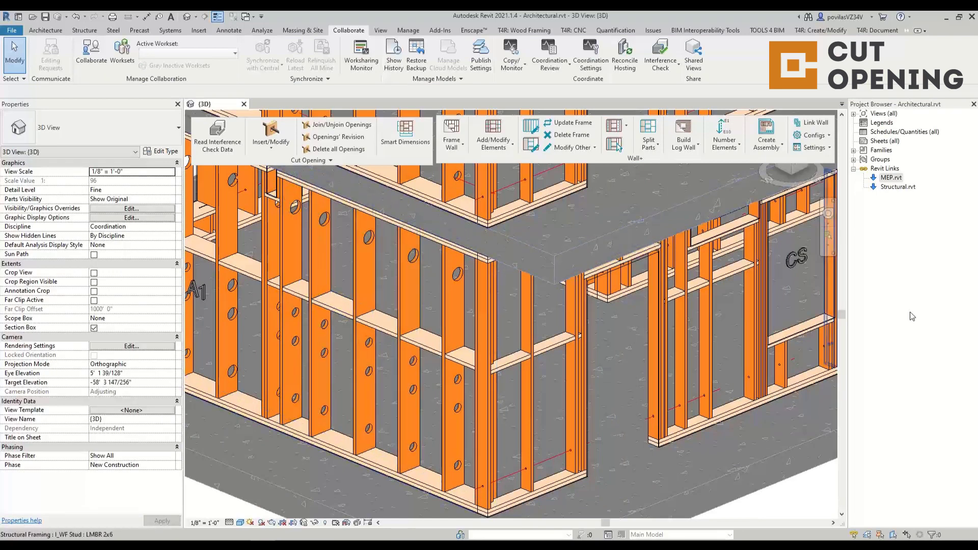
left_click(643, 423)
key("Escape")
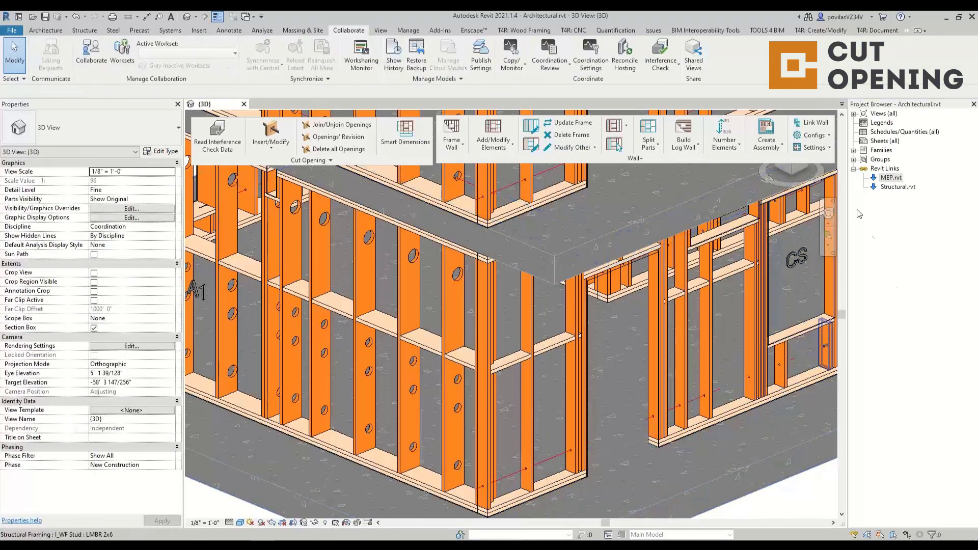
left_click(854, 150)
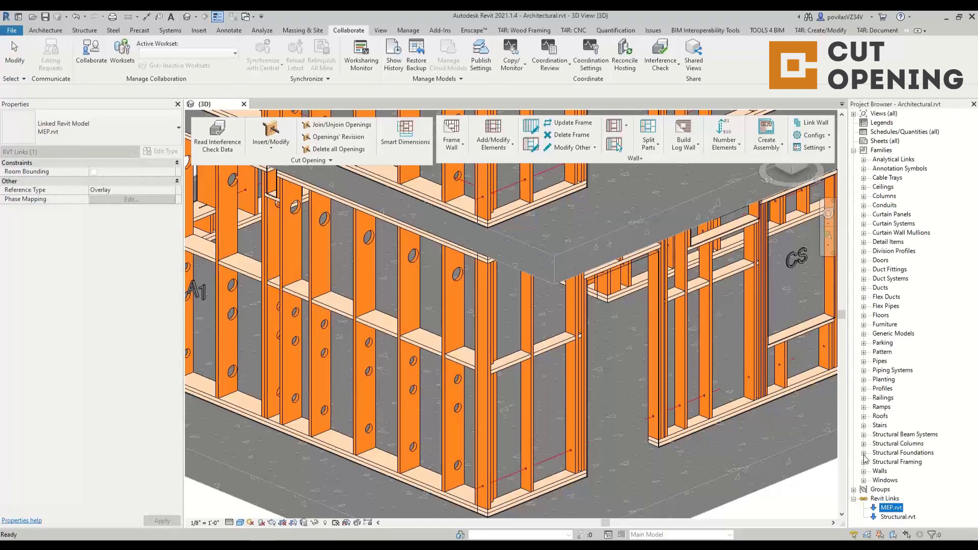
left_click(815, 149)
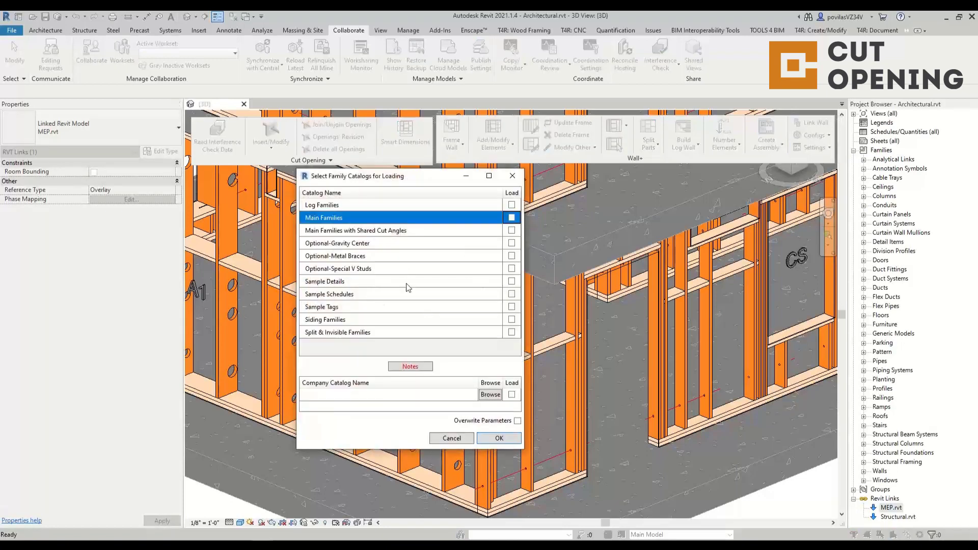
left_click(510, 282)
left_click(506, 439)
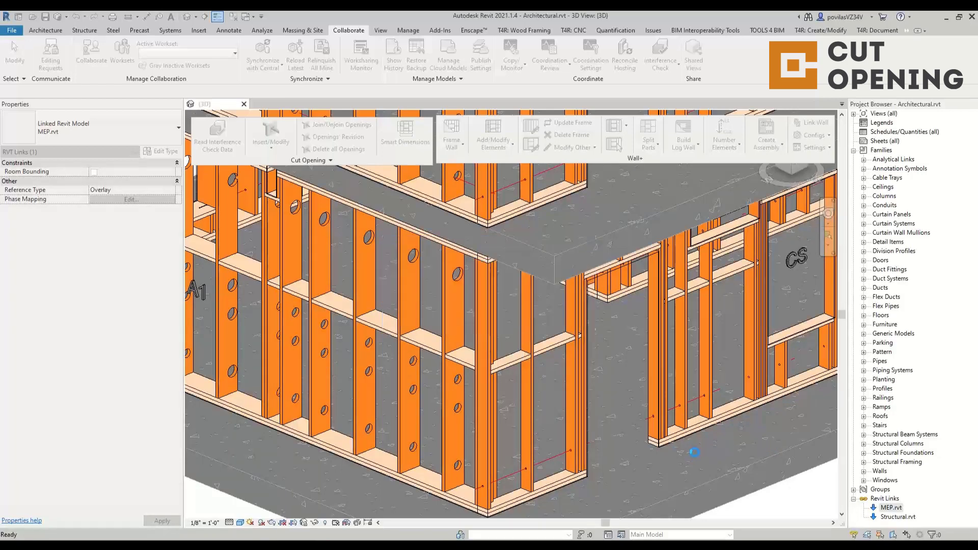
Add details to the ground-floor A1 wall frame using the Frame with Clip Angles configuration, and close the Add/Modify Details window.
left_click(492, 148)
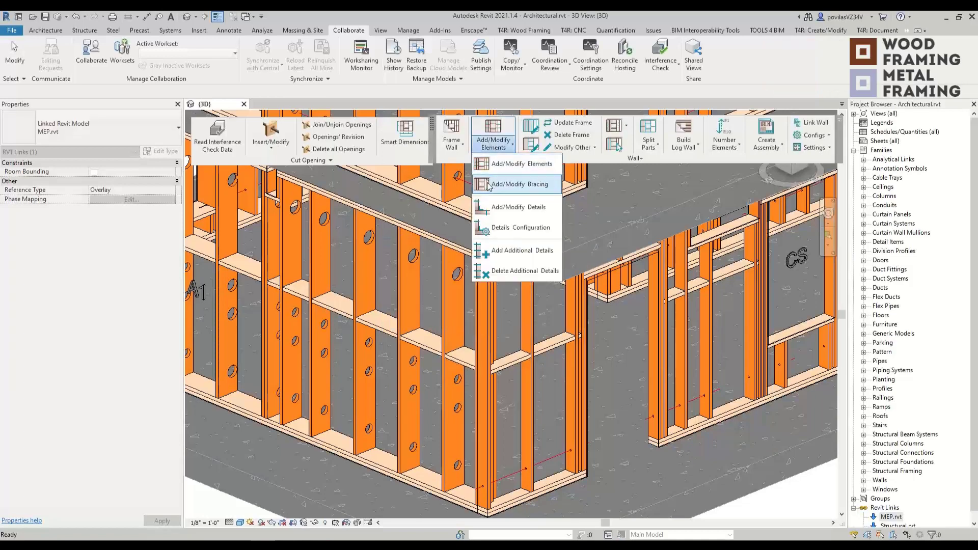
left_click(518, 207)
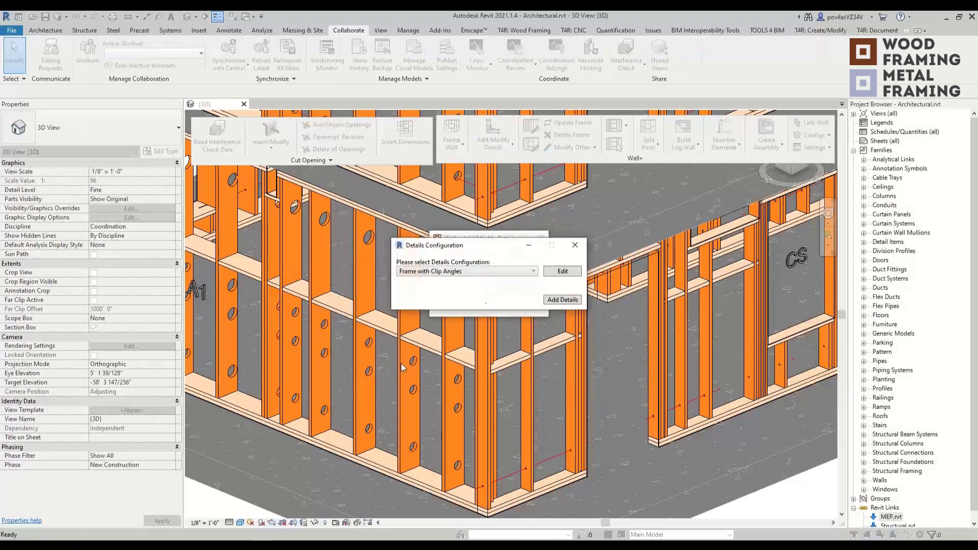
left_click(562, 300)
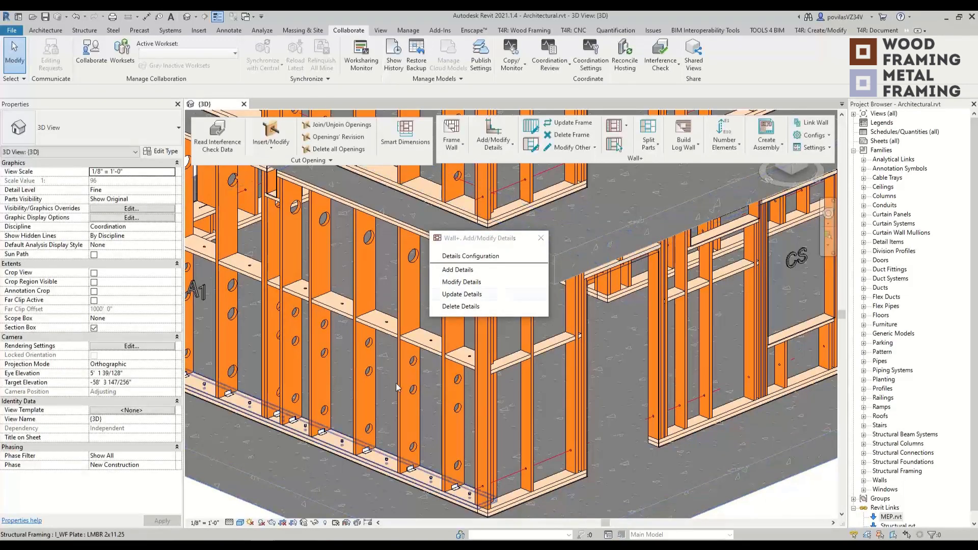
middle_click_drag(495, 456, 519, 455, "shift")
scroll(518, 454, "up", 3)
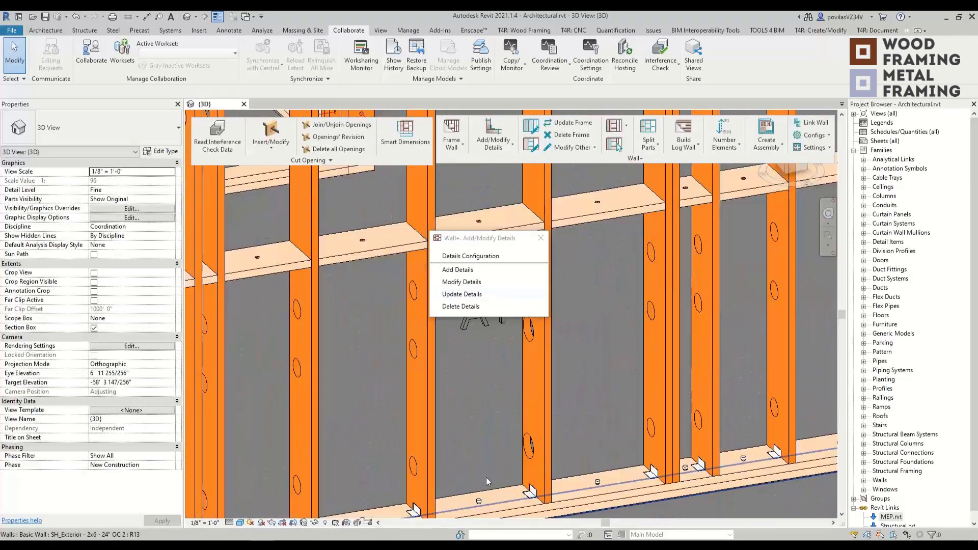
left_click(479, 502)
scroll(560, 470, "down", 8)
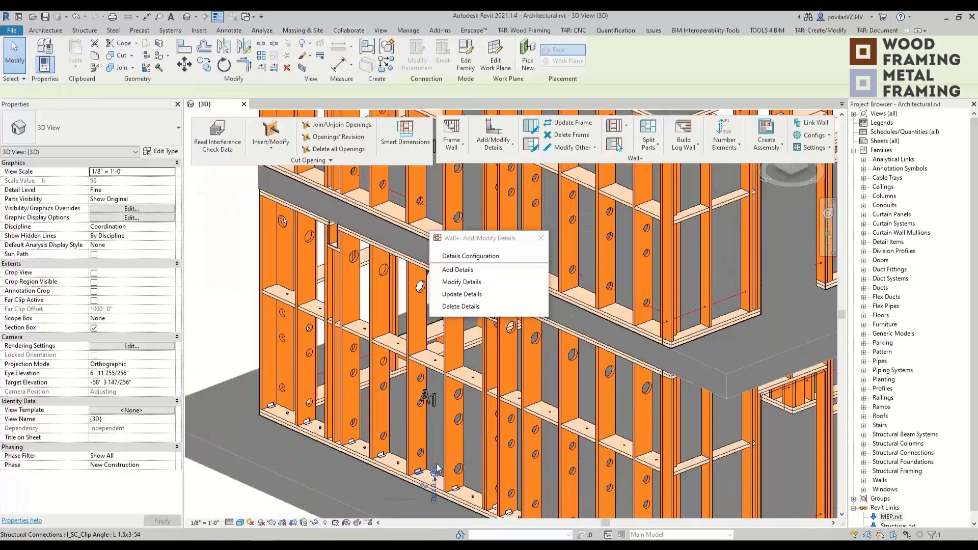
key("Escape")
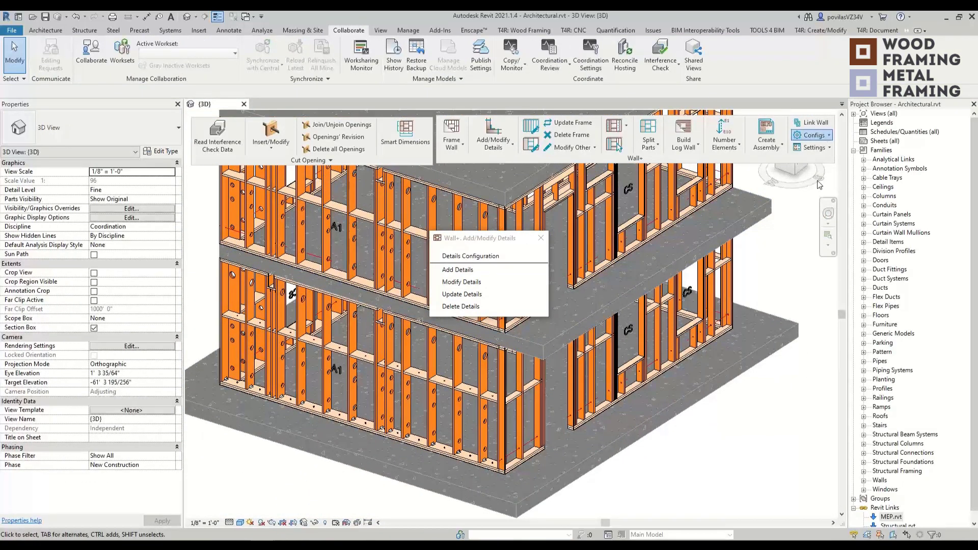
left_click(812, 135)
left_click(844, 218)
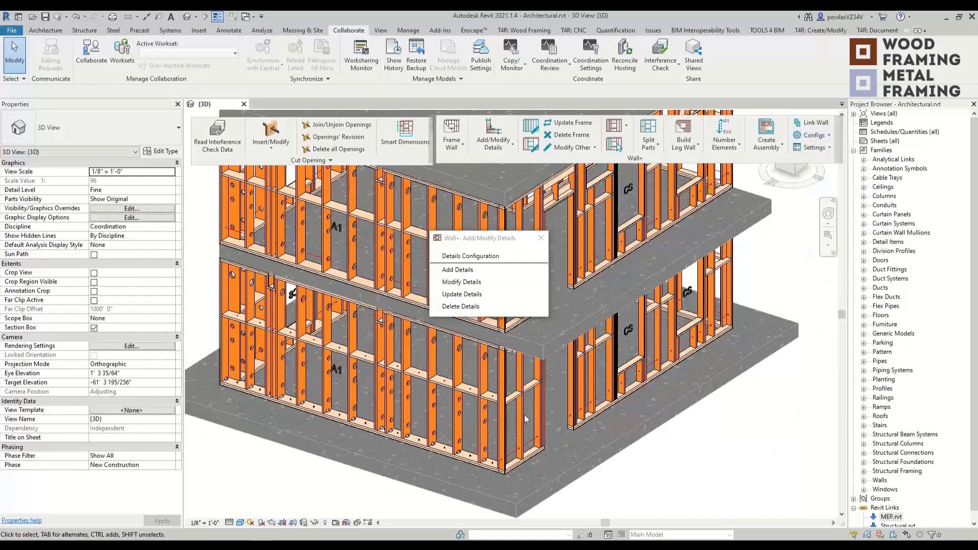
left_click(530, 256)
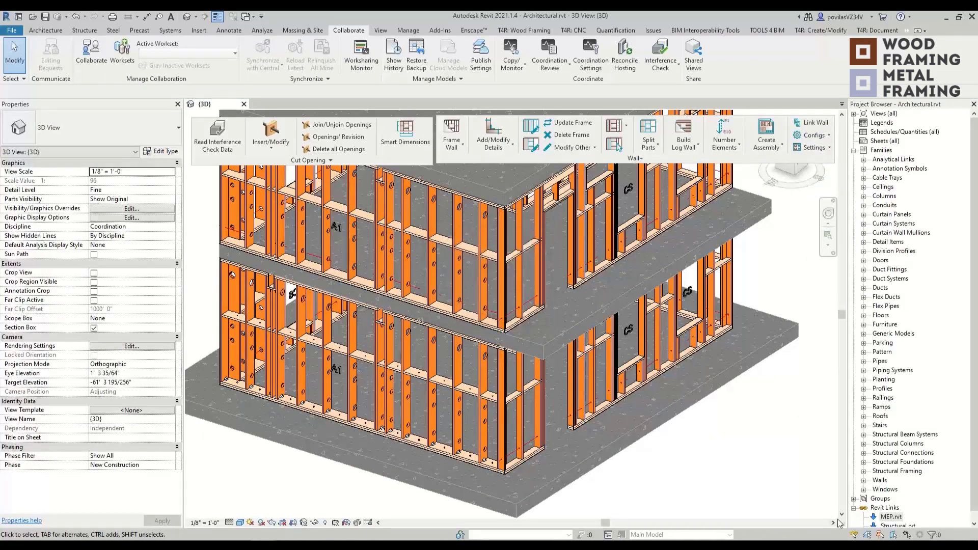
Place an I_SC_Plate Cut family instance of type Cut 2x6 on the face of the ground-floor A1 wall.
left_click(864, 453)
scroll(880, 495, "down", 1)
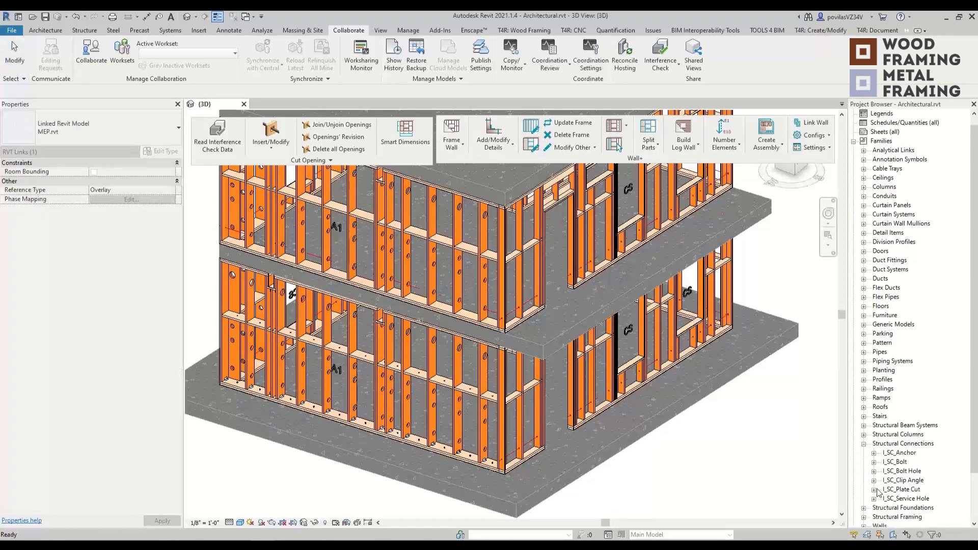
left_click(874, 490)
scroll(886, 495, "down", 2)
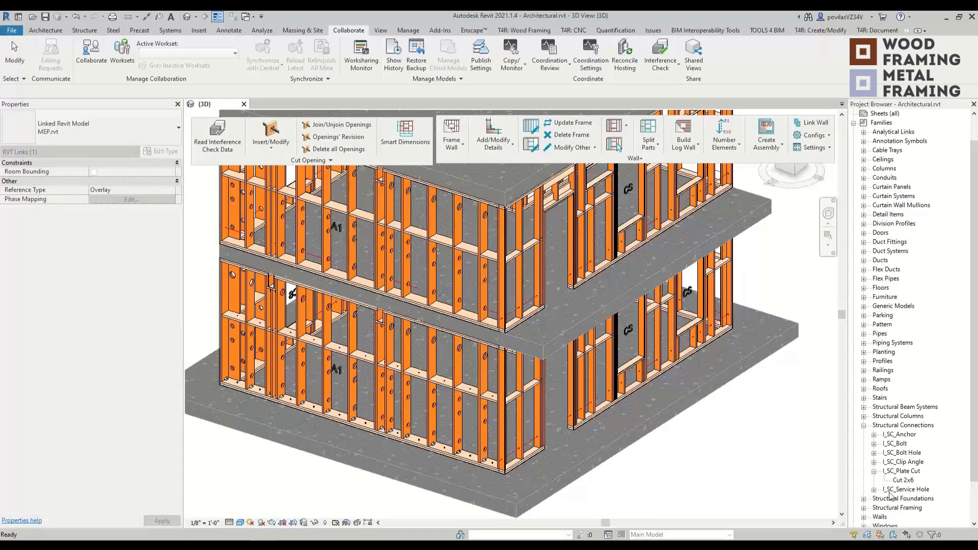
left_click_drag(908, 481, 492, 458)
scroll(468, 459, "up", 7)
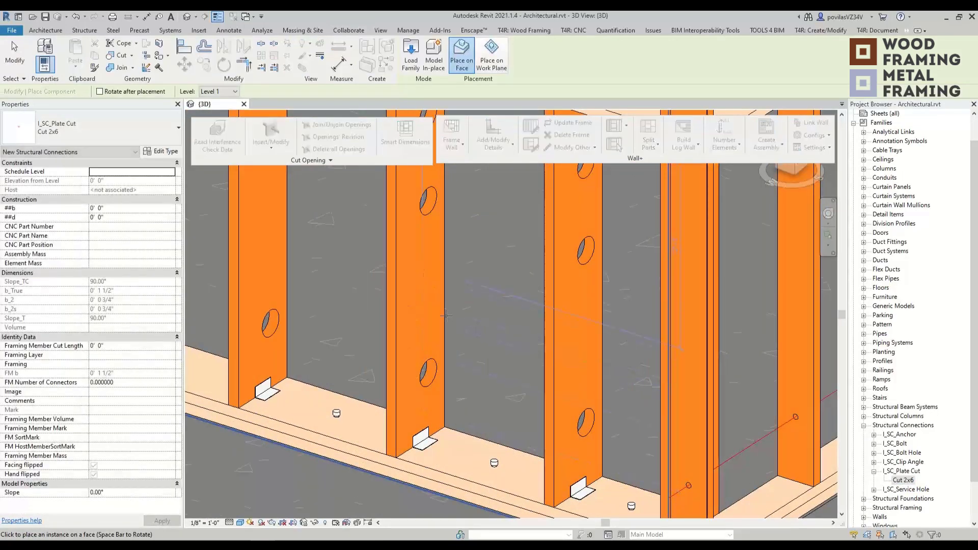
left_click(425, 267)
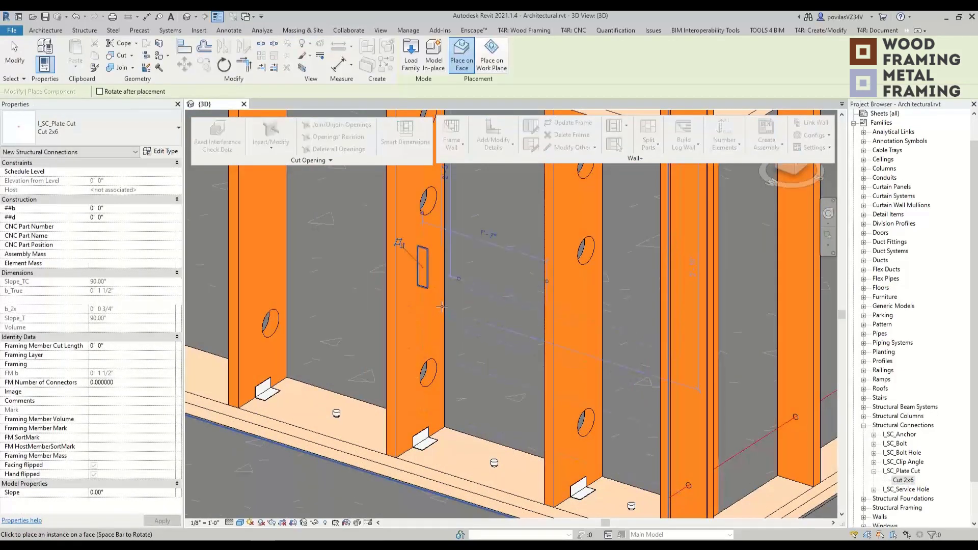
key("Escape")
Re-host the plate cut with Pick New so it sits at the narrow edge of a ground-floor stud.
middle_click_drag(479, 362, 525, 386, "shift")
left_click(527, 55)
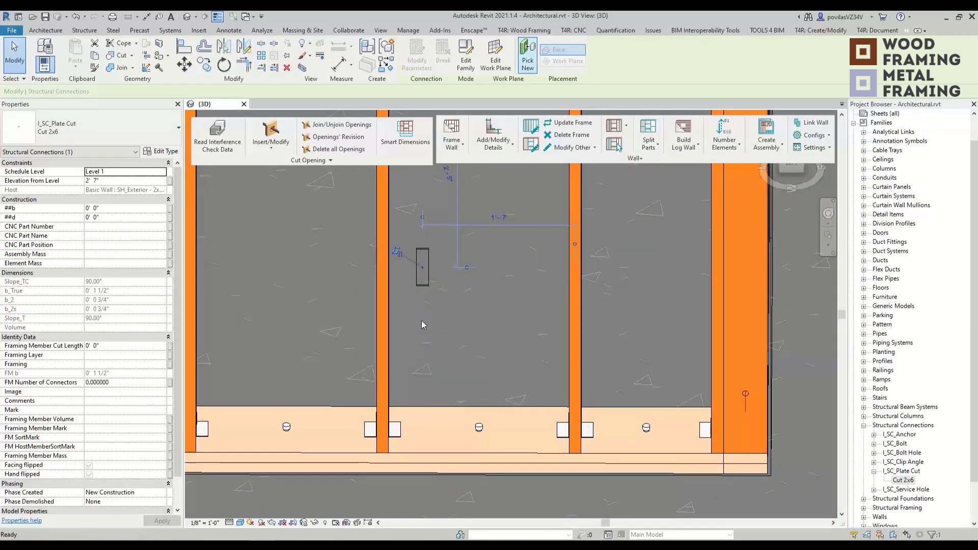
middle_click_drag(421, 320, 446, 325, "shift")
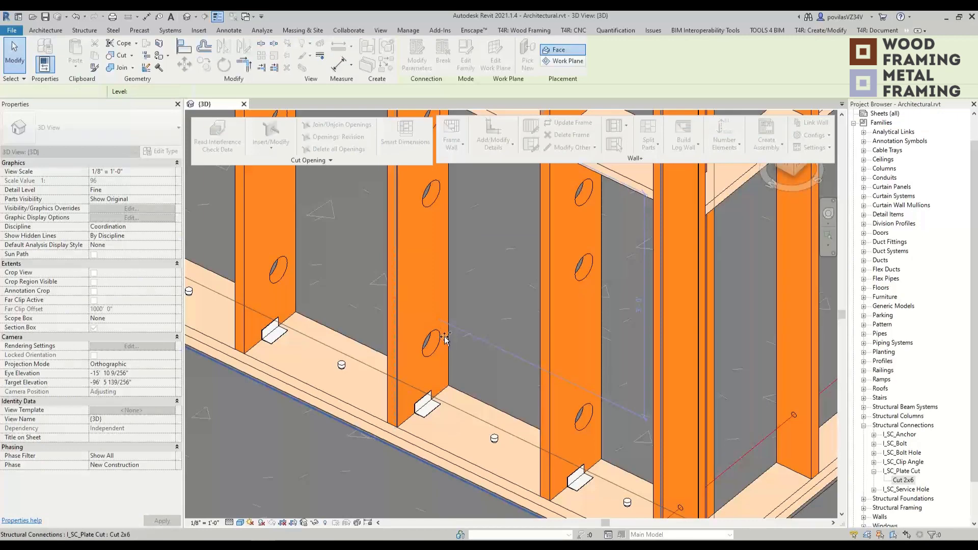
key("Escape")
left_click(412, 322)
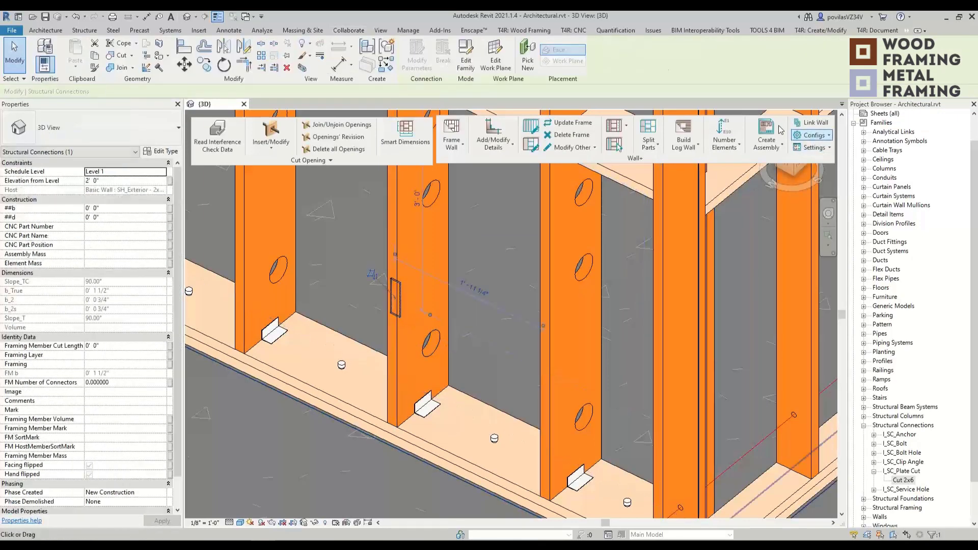
Move the plate cut sideways in the front view to line it up with the stud's width.
left_click(783, 172)
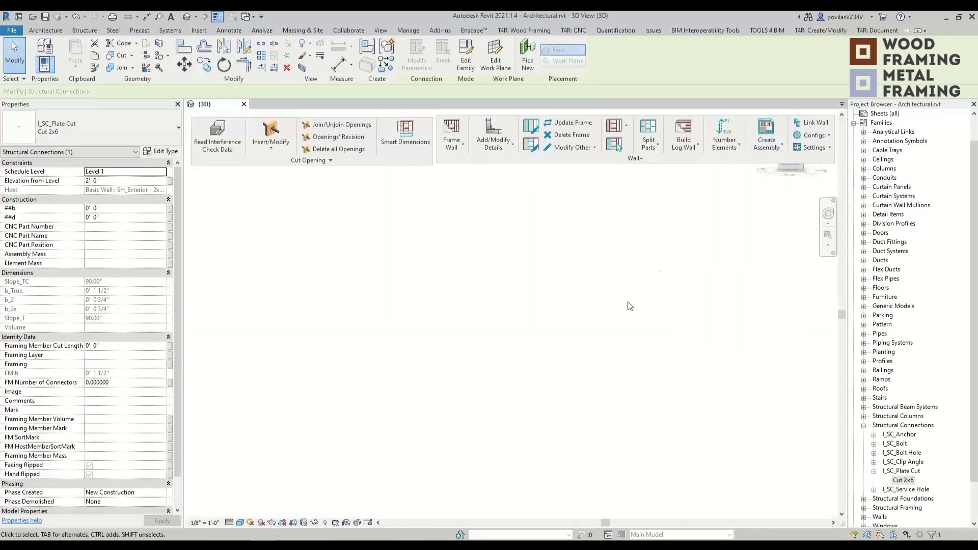
left_click(184, 64)
left_click(505, 282)
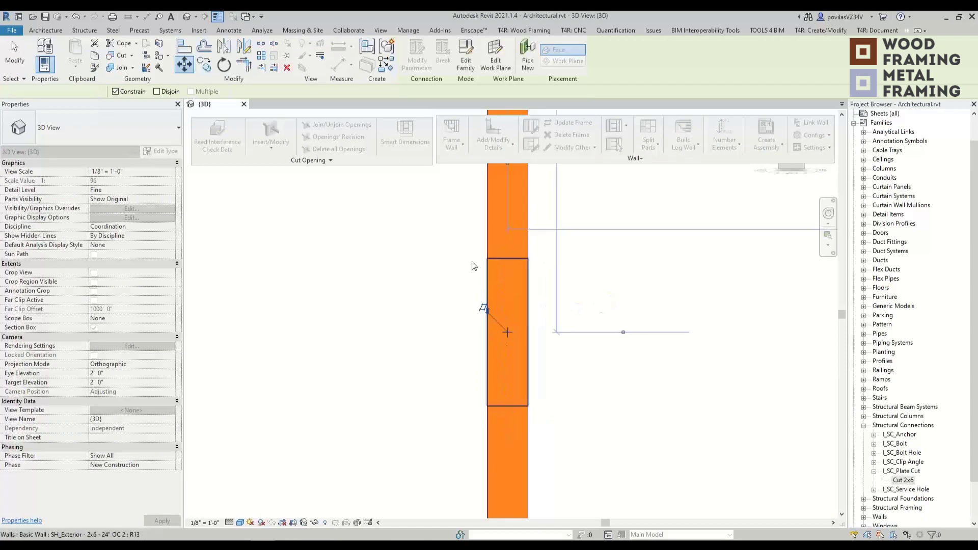
middle_click_drag(589, 304, 461, 515, "shift")
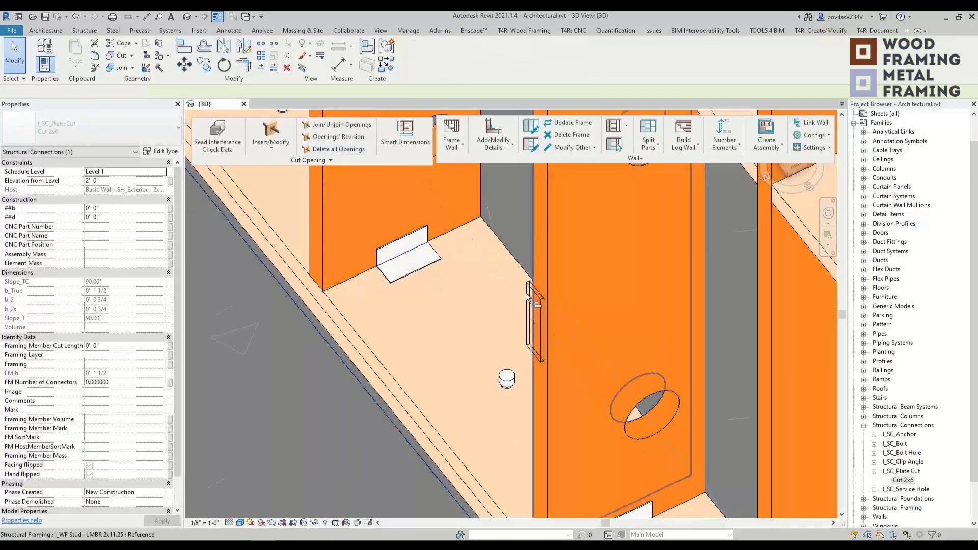
Try to move the plate cut against the stud's outer edge in the side view.
left_click(184, 47)
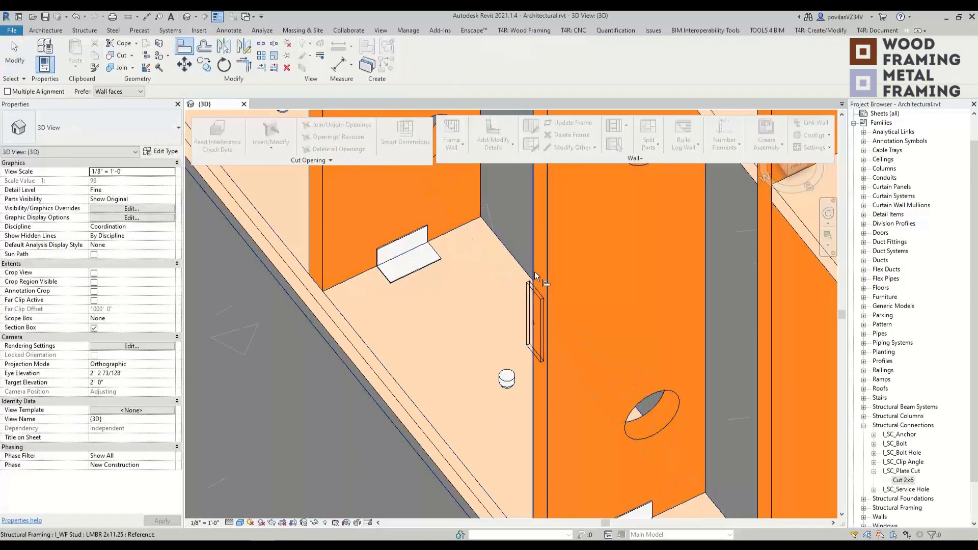
key("Escape")
left_click(536, 300)
left_click(797, 171)
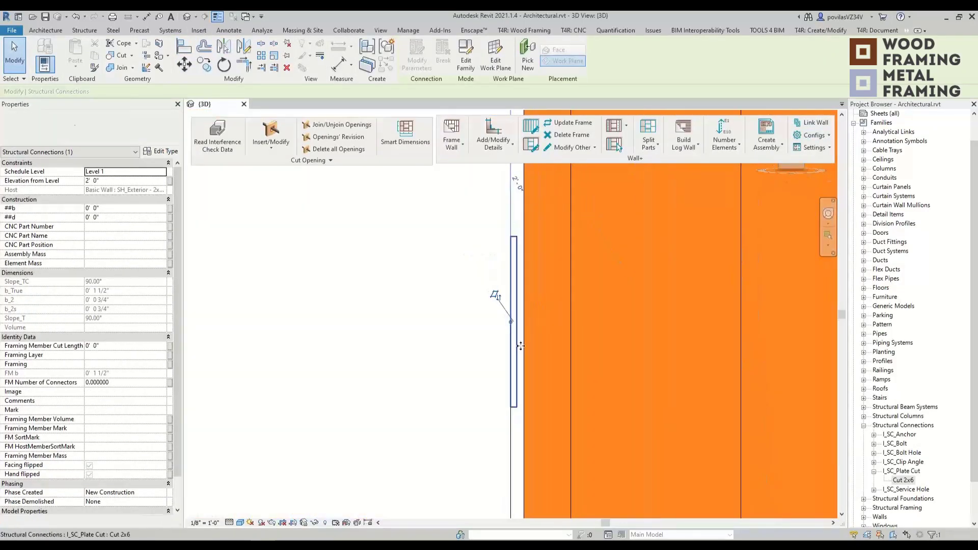
left_click(181, 68)
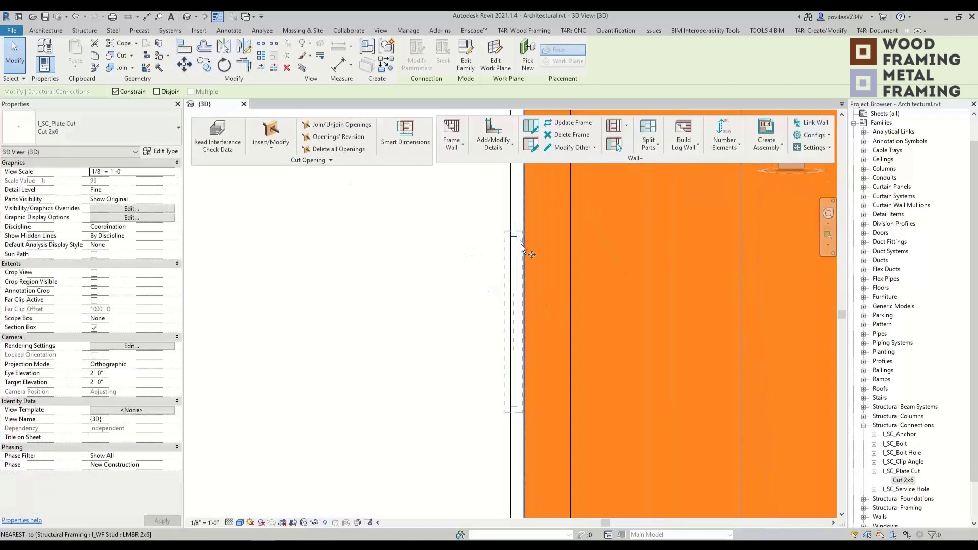
middle_click_drag(527, 248, 608, 368, "shift")
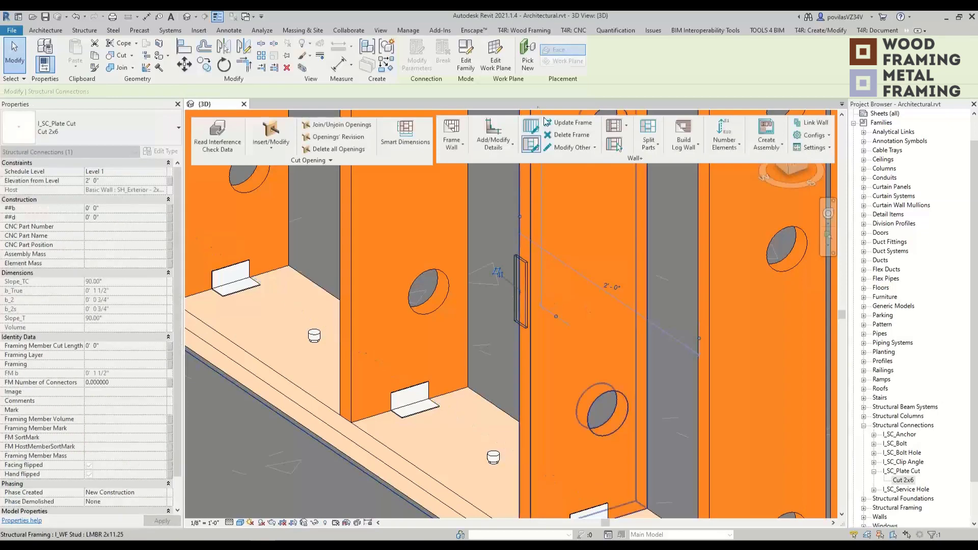
Re-host the plate cut with Pick New onto the horizontal mid-height blocking between the studs of the A1 wall.
left_click(528, 55)
left_click(526, 247)
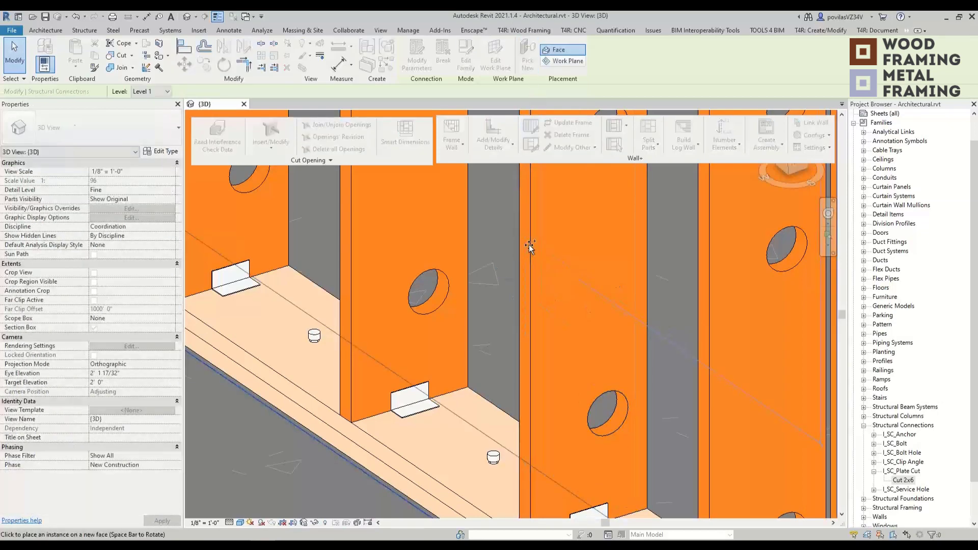
scroll(646, 255, "down", 5)
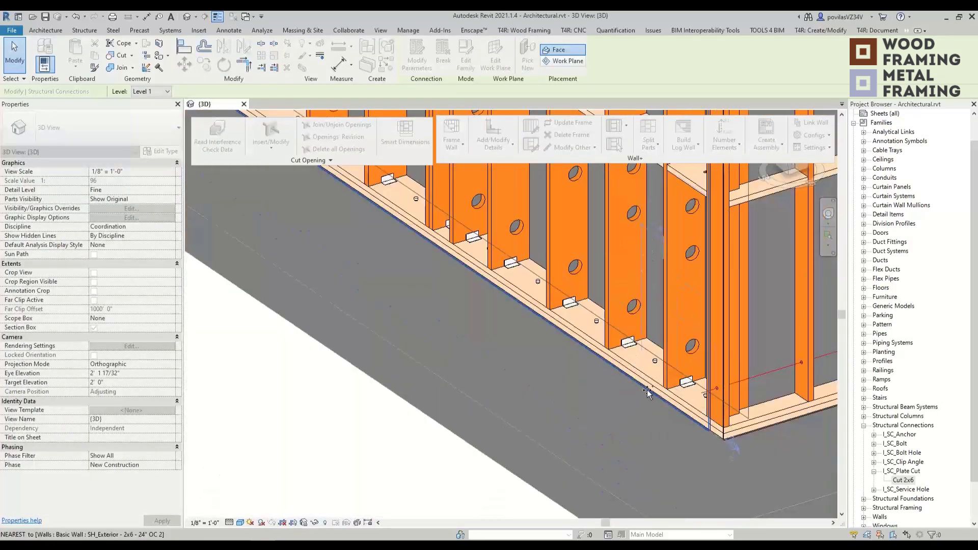
scroll(625, 339, "up", 3)
middle_click_drag(625, 339, 606, 366)
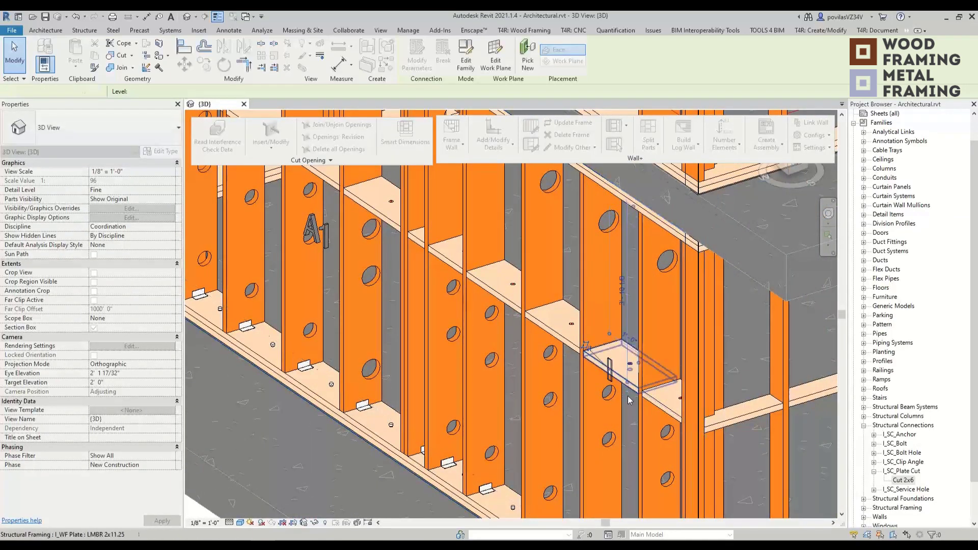
key("Escape")
Set the Cut Depth of the Cut 2x6 plate cut type on the blocking to 0' 3 51/256".
scroll(623, 391, "up", 3)
left_click(594, 347)
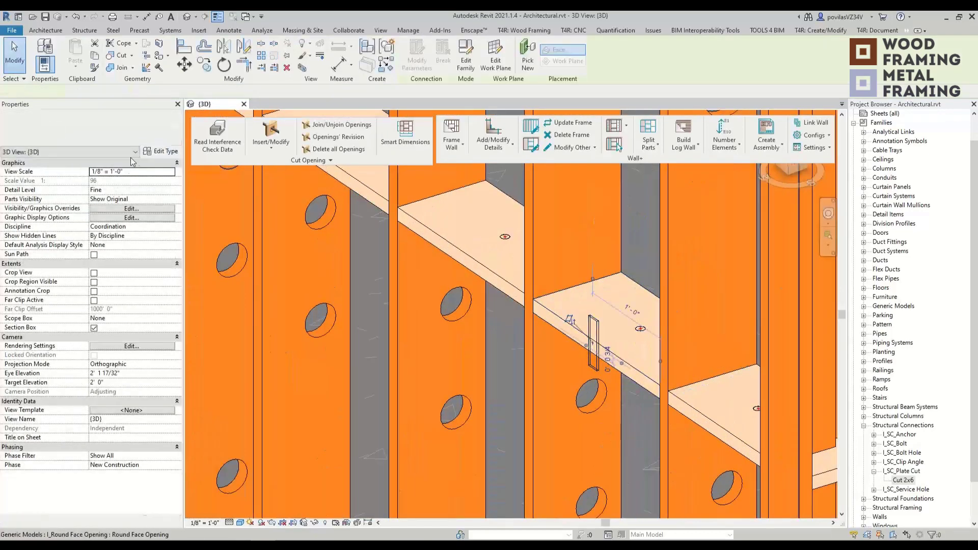
left_click(159, 152)
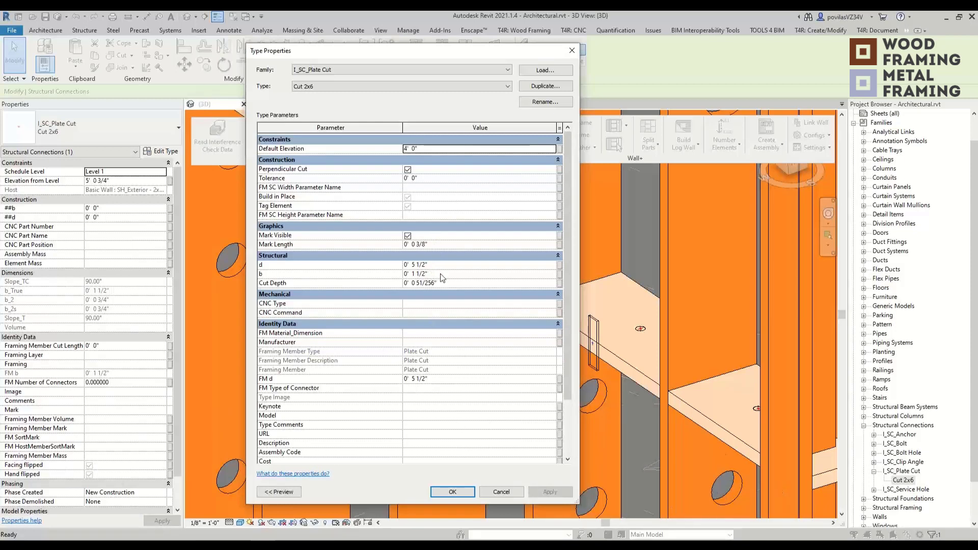
left_click(451, 283)
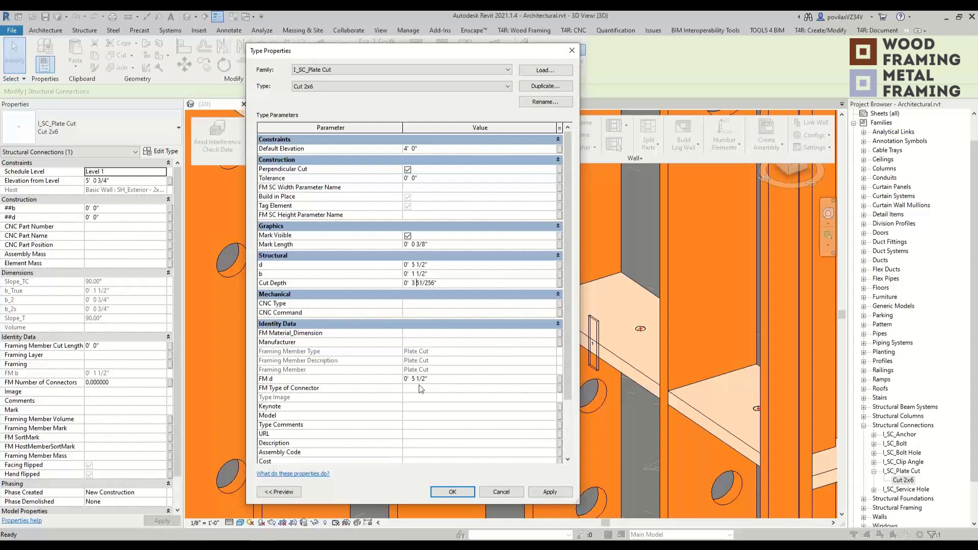
key("Return")
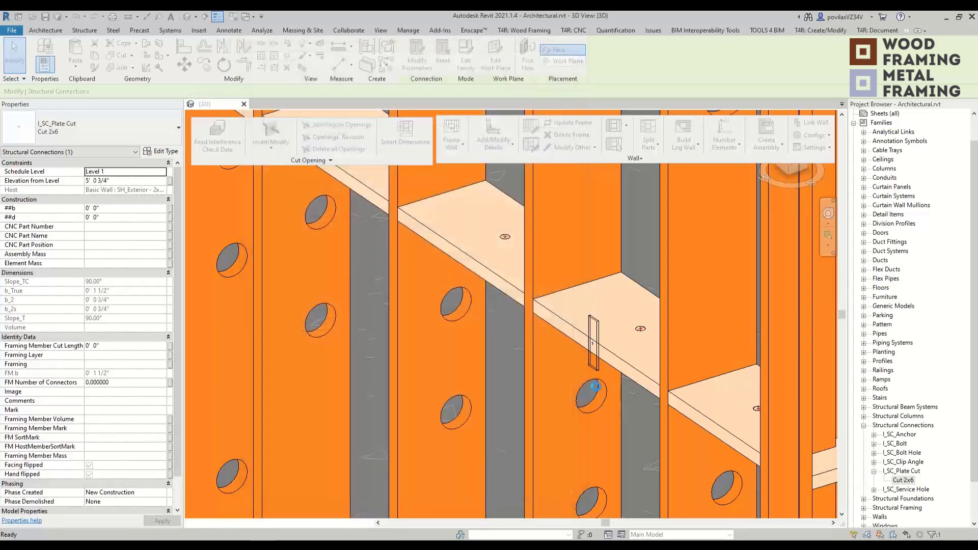
key("Escape")
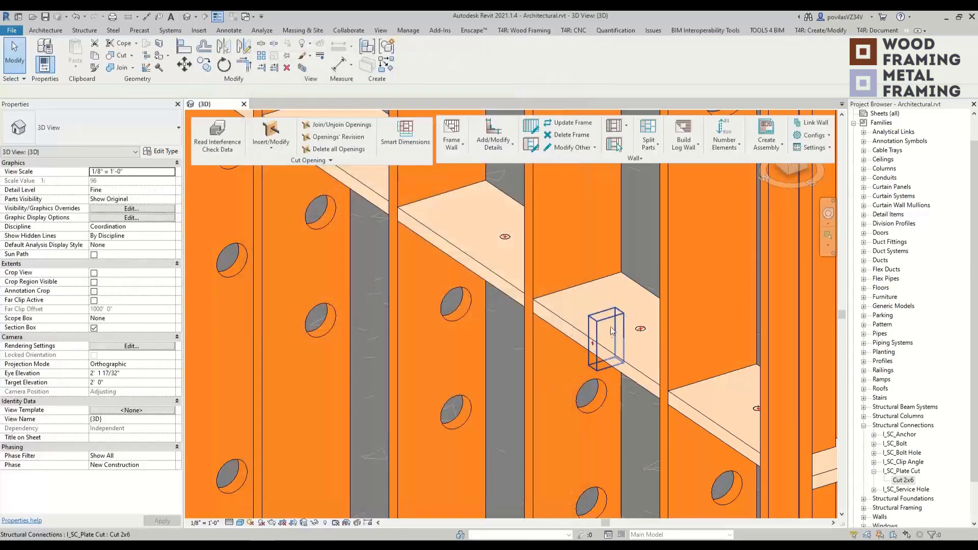
middle_click_drag(607, 387, 658, 394, "shift")
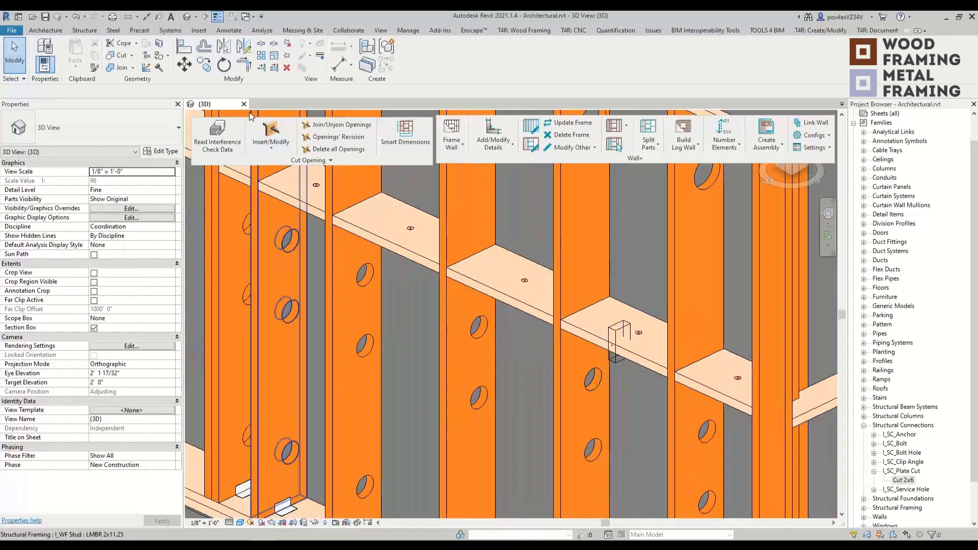
left_click(120, 55)
left_click(585, 298)
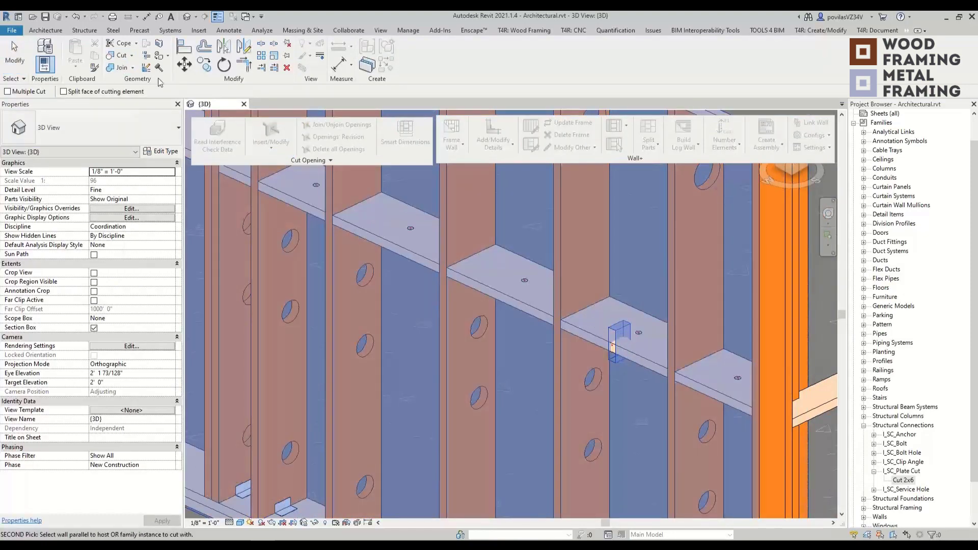
left_click(618, 331)
key("Escape")
Try to cut the horizontal mid-height blocking of the A1 wall with the plate cut using Cut Geometry.
left_click(120, 56)
left_click(618, 340)
left_click(614, 337)
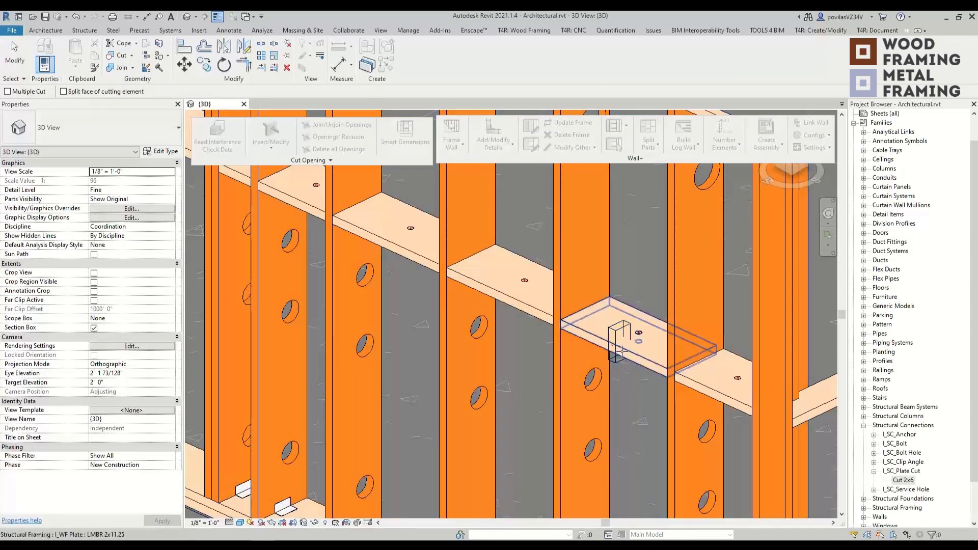
left_click(618, 332)
left_click(614, 340)
left_click(628, 353)
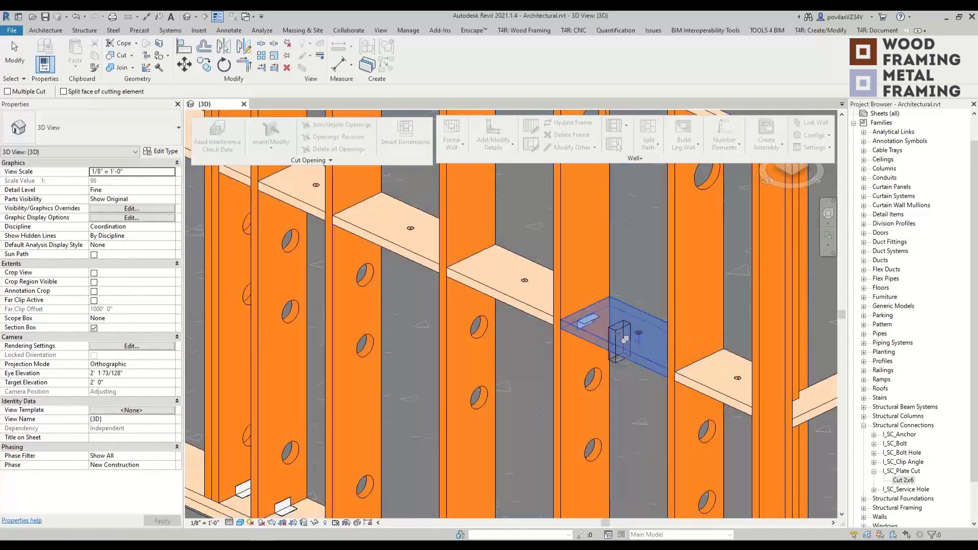
left_click(619, 339)
left_click(620, 342)
middle_click_drag(620, 342, 530, 377, "shift")
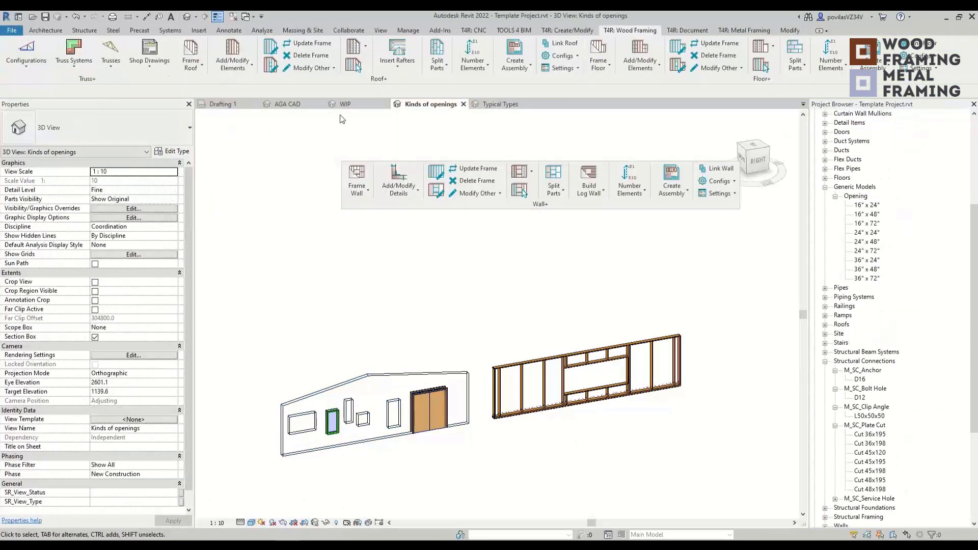
Switch to the Template Project's Typical Types view and place a Cut 45x195 plate cut on the frontmost wall frame's top plate.
left_click(486, 105)
scroll(488, 449, "up", 6)
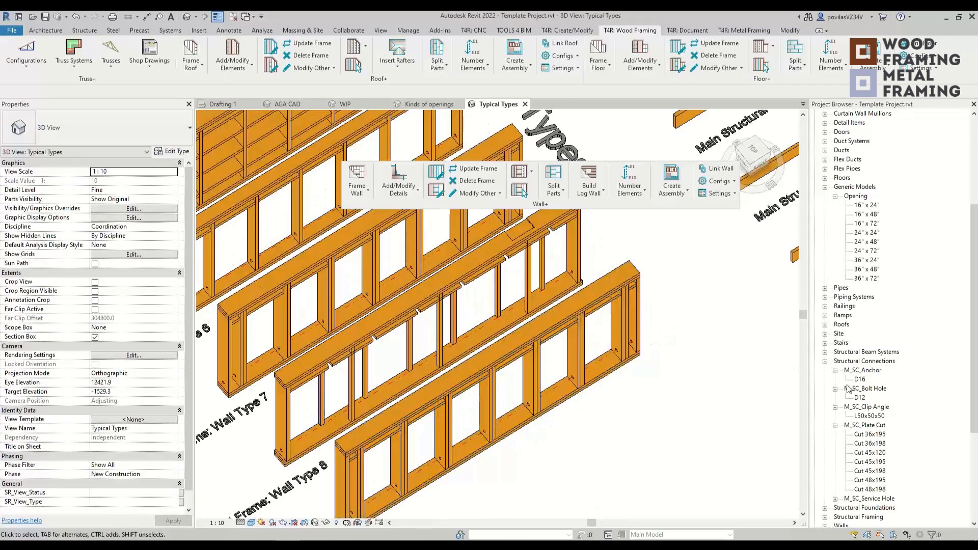
left_click(866, 435)
left_click(870, 461)
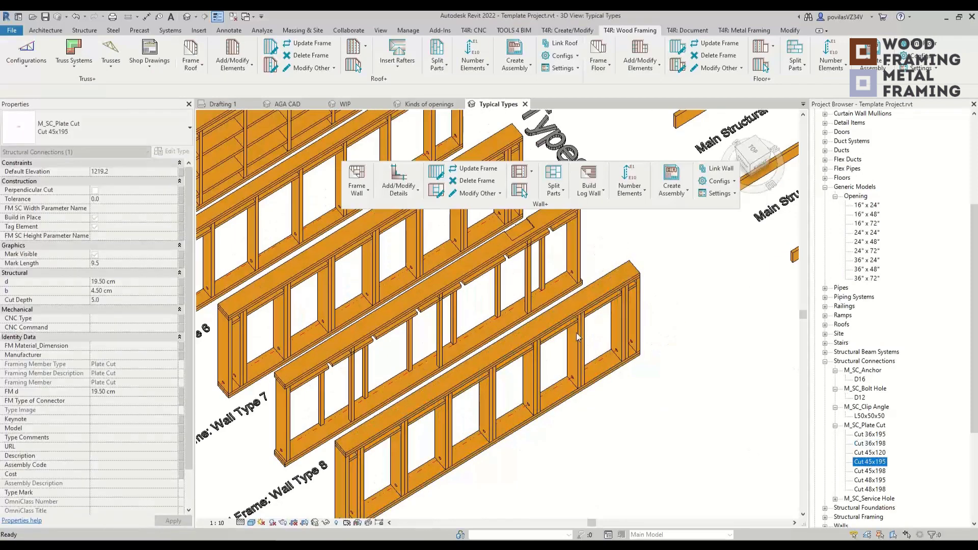
left_click_drag(577, 337, 573, 330)
scroll(561, 320, "up", 5)
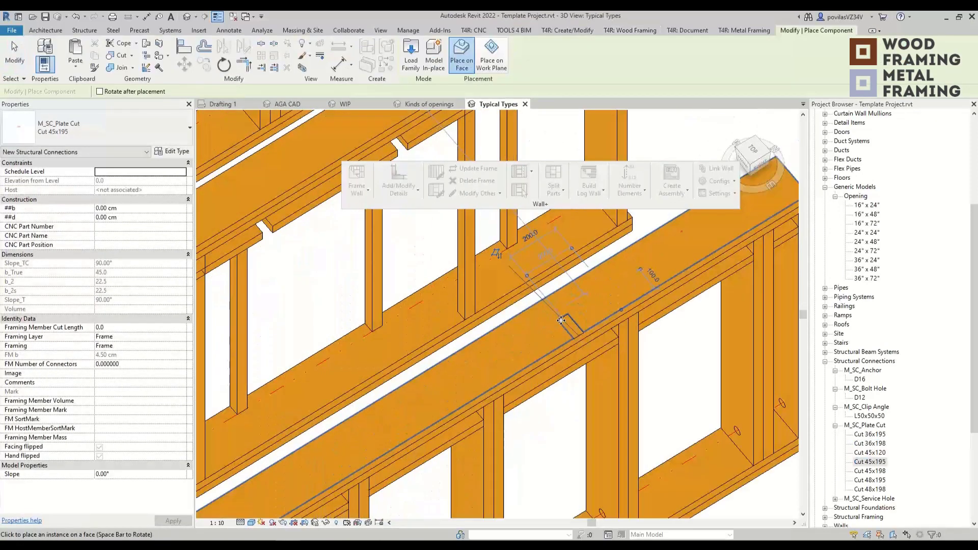
left_click(561, 320)
key("Escape")
key("Escape")
scroll(566, 311, "up", 3)
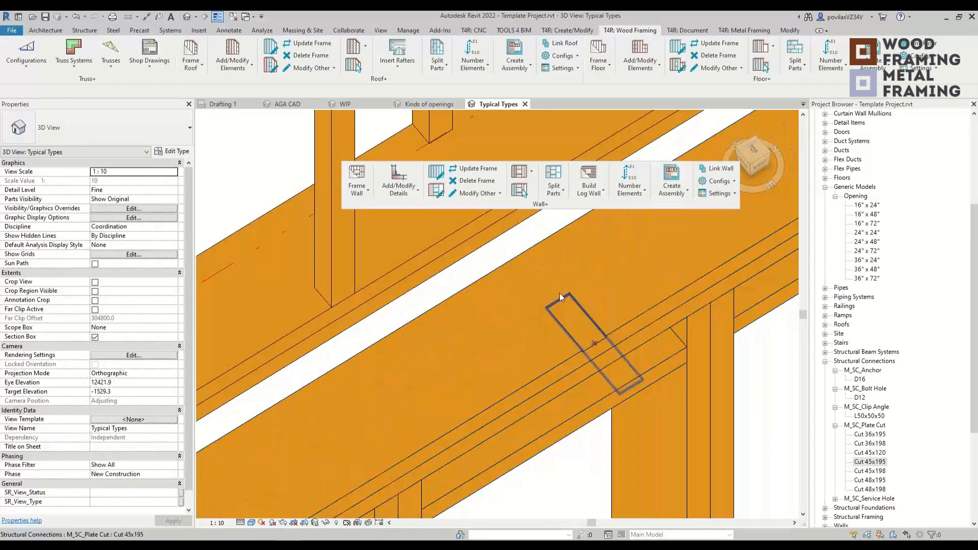
Set the Cut Depth of the placed plate cut's Cut 45x195 type to 50 and apply it.
left_click(561, 297)
scroll(577, 344, "down", 5)
middle_click_drag(576, 345, 622, 351, "shift")
scroll(621, 351, "up", 4)
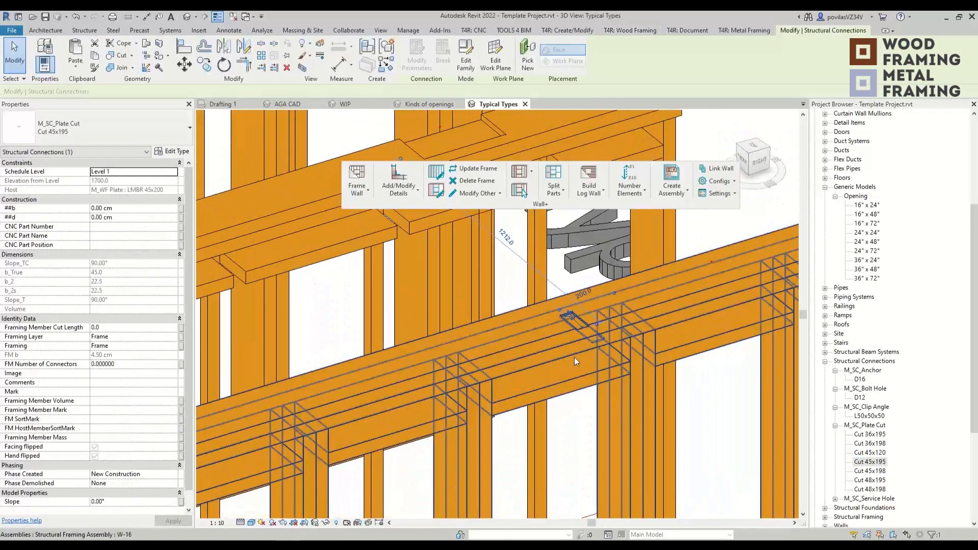
left_click(173, 151)
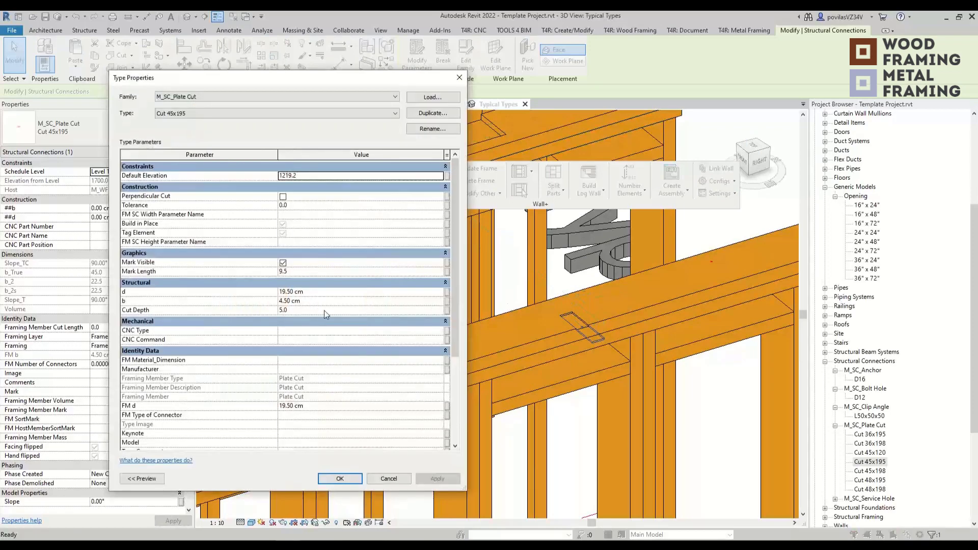
left_click(293, 310)
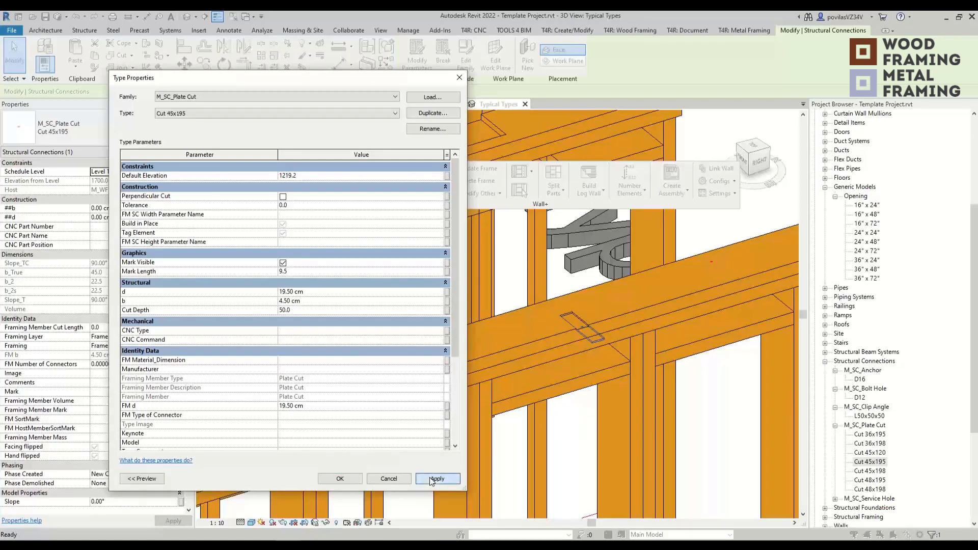
left_click(436, 479)
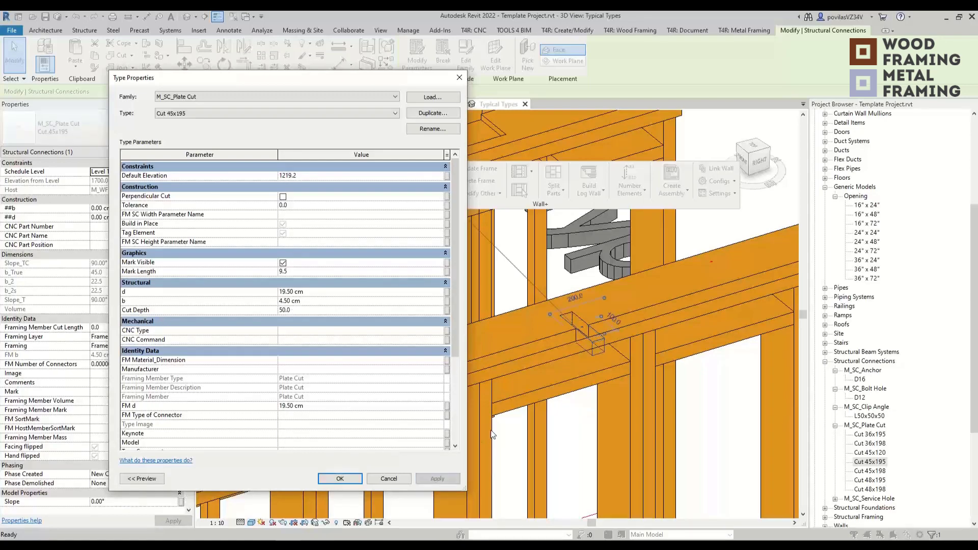
Set d and b of the Cut 45x195 type to 50 cm each and its Cut Depth to 25.
left_click(320, 300)
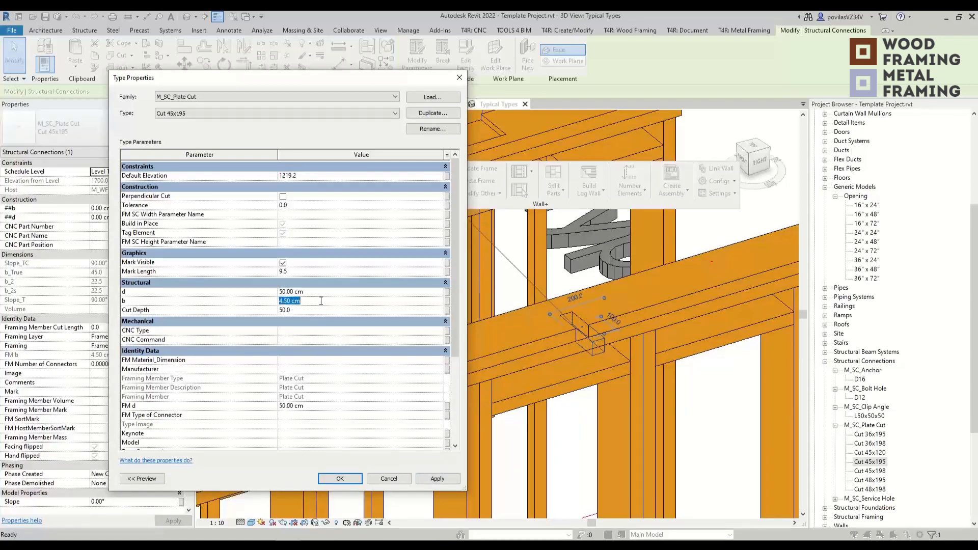
type("50")
key("Return")
left_click(325, 311)
type("25")
key("Return")
scroll(607, 369, "down", 3)
left_click(586, 406)
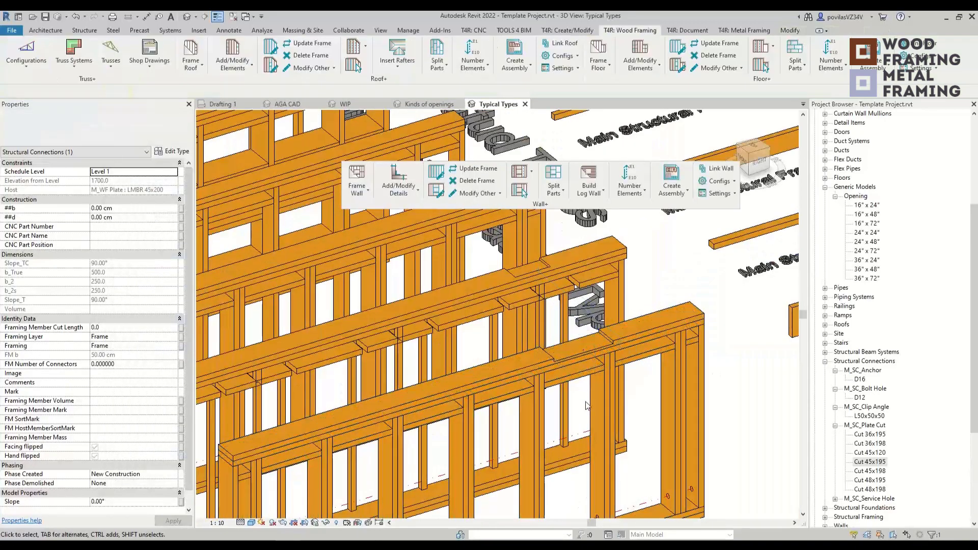
Examine from several sides how the enlarged plate cut notches the top plate of the frontmost wall frame.
middle_click_drag(585, 406, 790, 481, "shift")
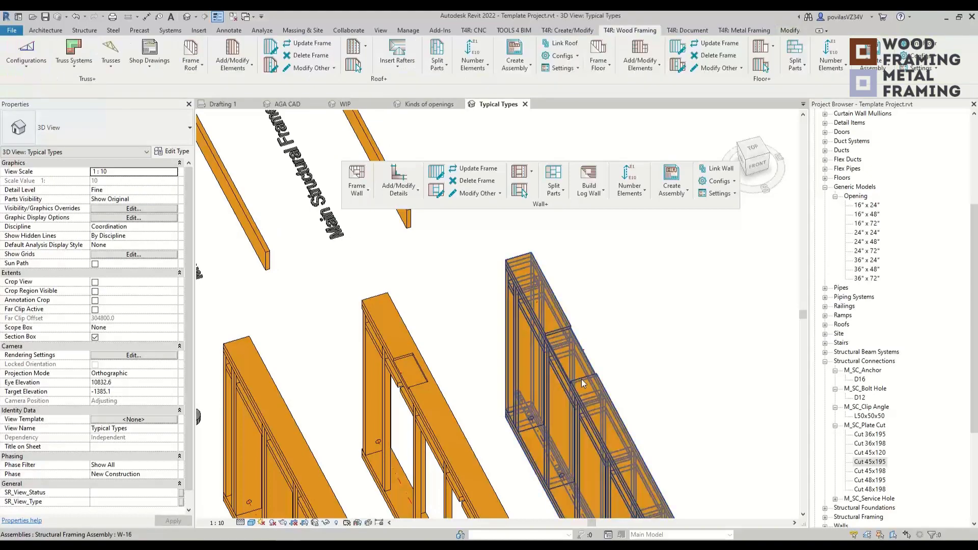
key("Tab")
middle_click_drag(801, 382, 509, 199, "shift")
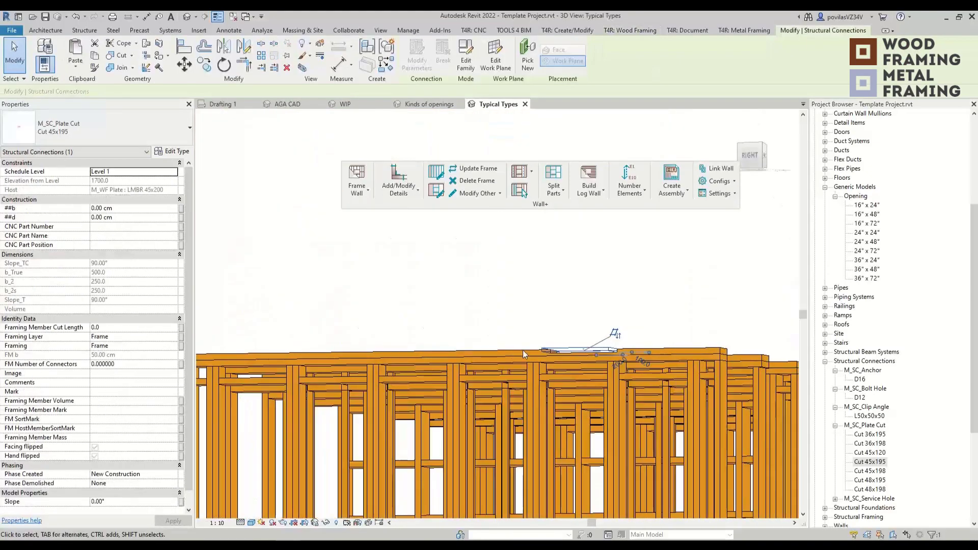
scroll(523, 350, "up", 2)
middle_click_drag(581, 395, 649, 424, "shift")
key("Escape")
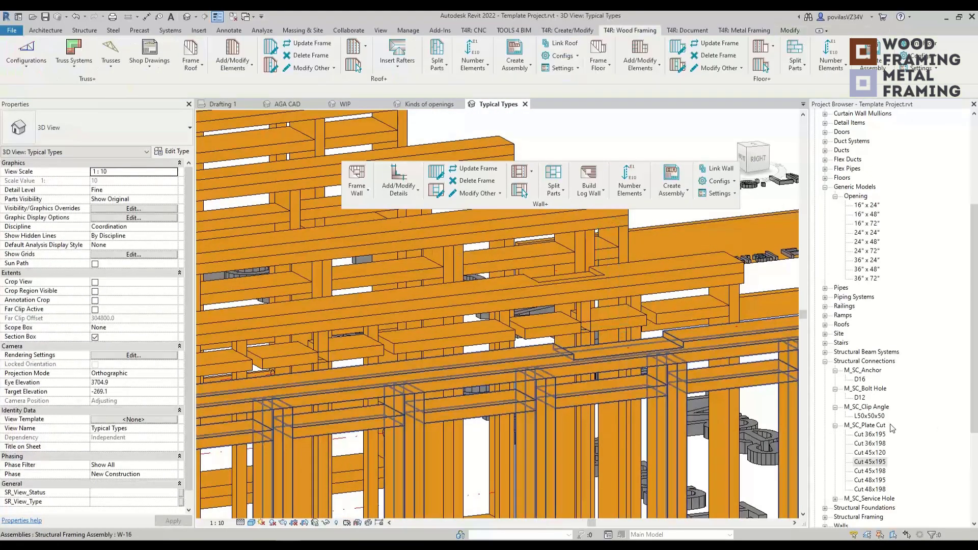
scroll(526, 386, "down", 3)
middle_click_drag(526, 386, 527, 464, "shift")
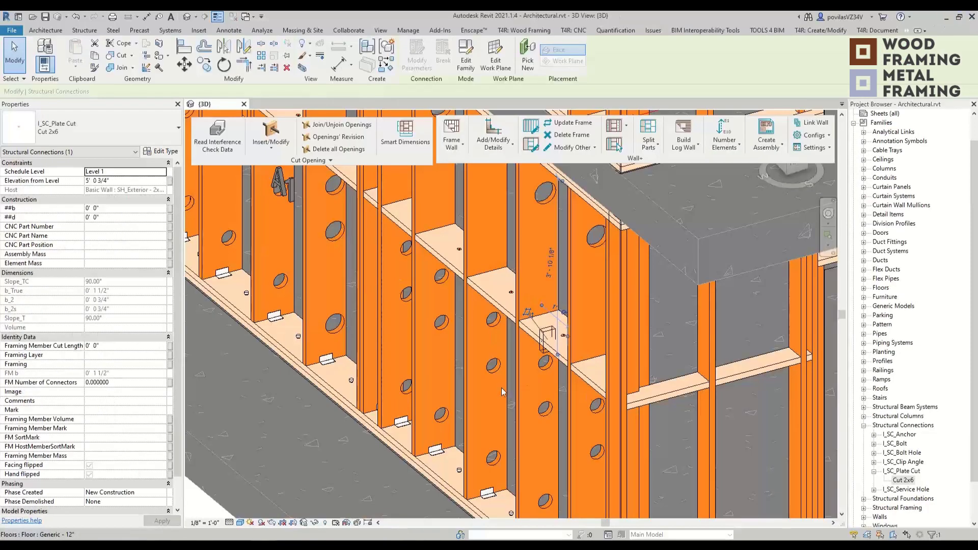
Return to the Architectural.rvt model, deselect the plate cut, and collapse the Structural Connections and Families branches in the browser.
scroll(502, 387, "down", 3)
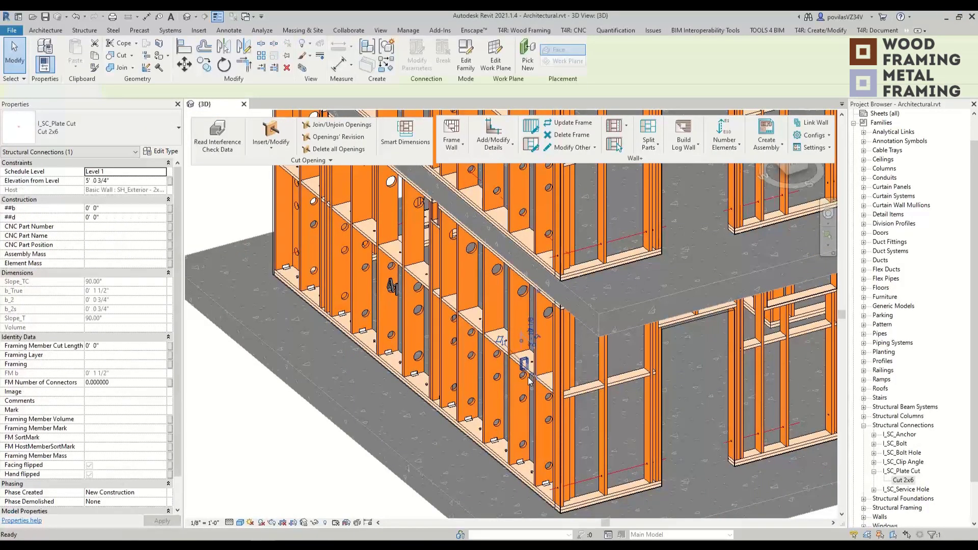
key("Escape")
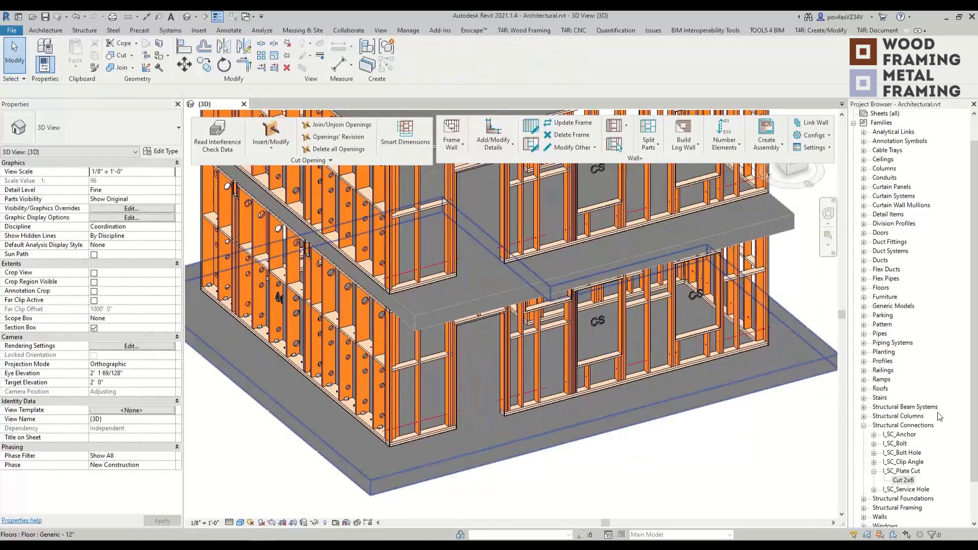
left_click(864, 426)
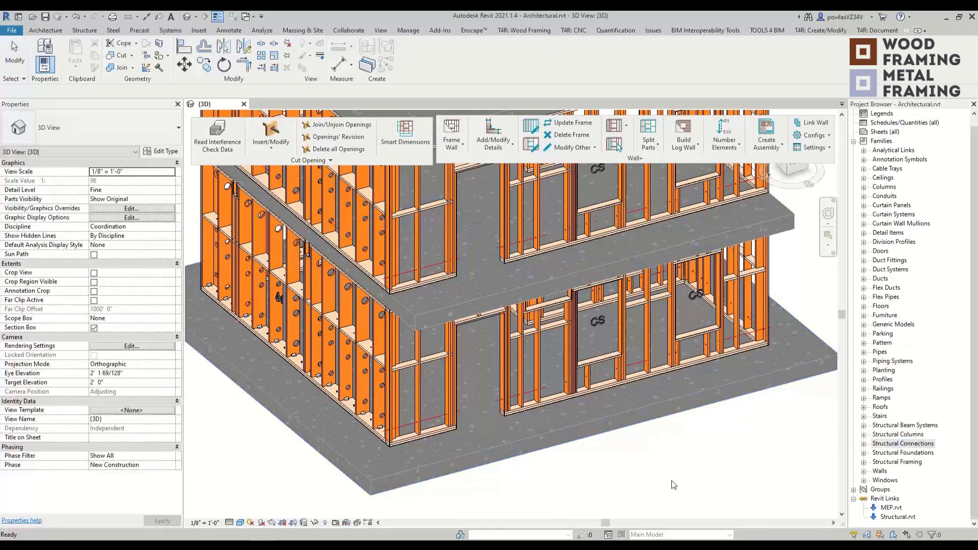
left_click(854, 141)
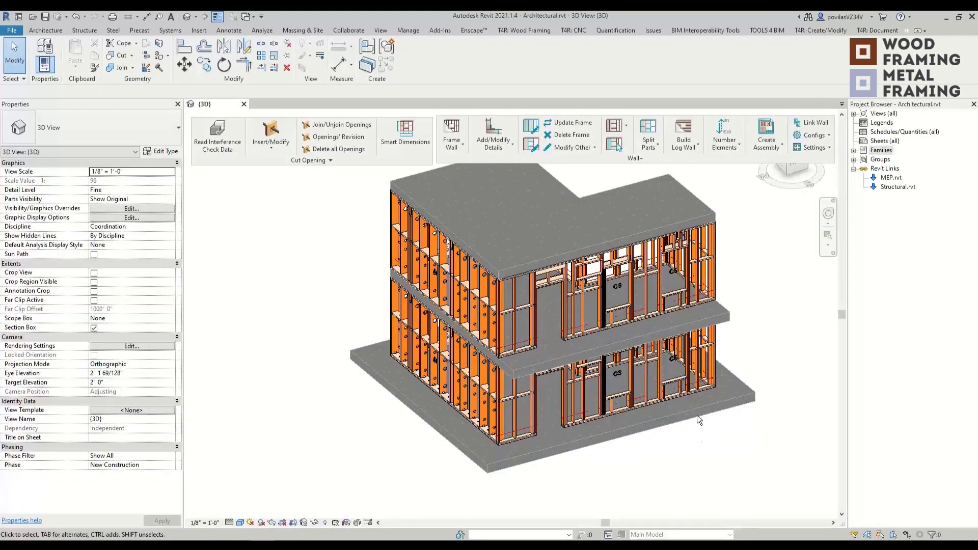
Set the 3D view's Parts Visibility to Show Parts.
middle_click_drag(697, 415, 772, 386, "shift")
left_click(172, 198)
left_click(167, 207)
scroll(424, 381, "up", 5)
middle_click_drag(425, 383, 494, 377, "shift")
scroll(474, 388, "down", 3)
Make the MEP.rvt and Structural.rvt links visible in the 3D view through the Visibility/Graphic Overrides.
key("v")
key("g")
left_click(450, 124)
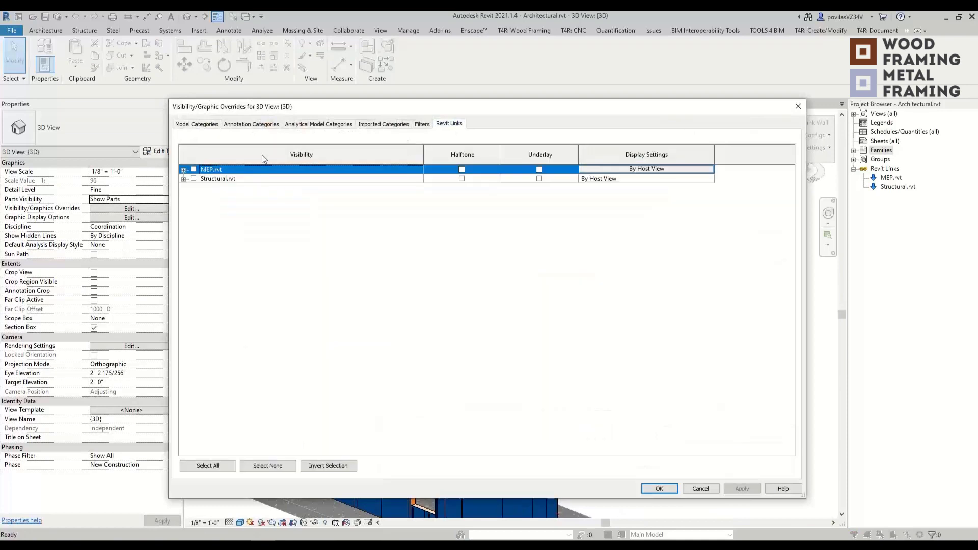
left_click(193, 179)
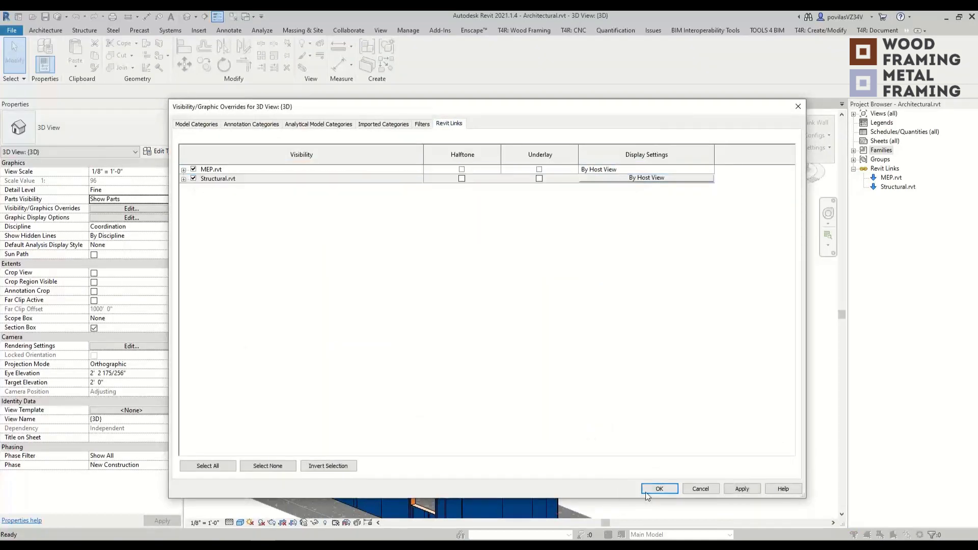
left_click(649, 490)
middle_click_drag(720, 455, 808, 393, "shift")
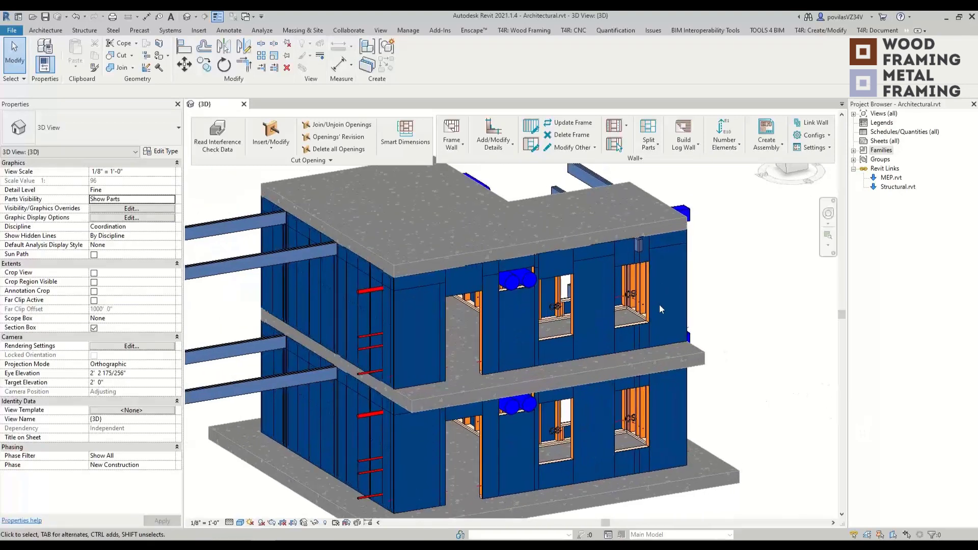
Delete all cut openings from the walls and set the 3D view's Parts Visibility to Show Original.
left_click(351, 153)
left_click(330, 169)
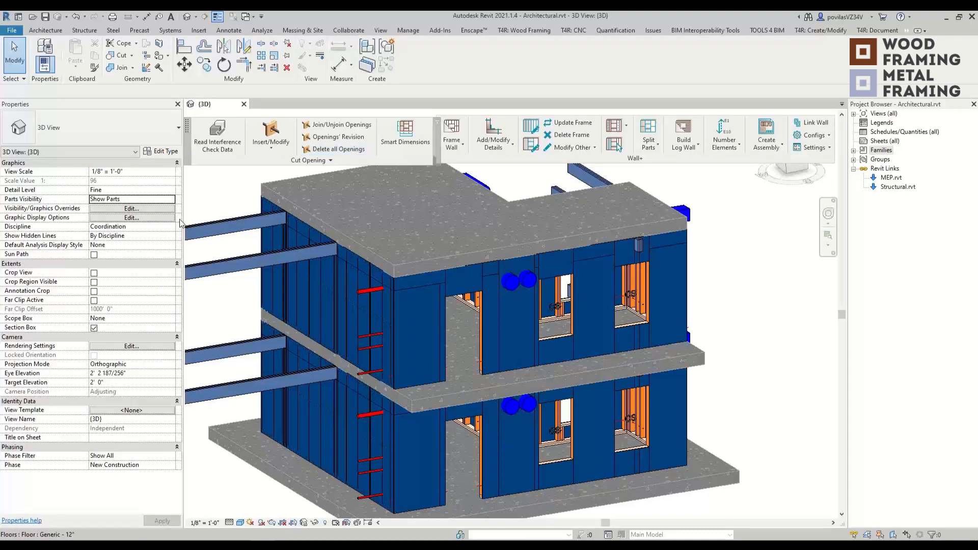
left_click(132, 199)
left_click(171, 199)
left_click(125, 216)
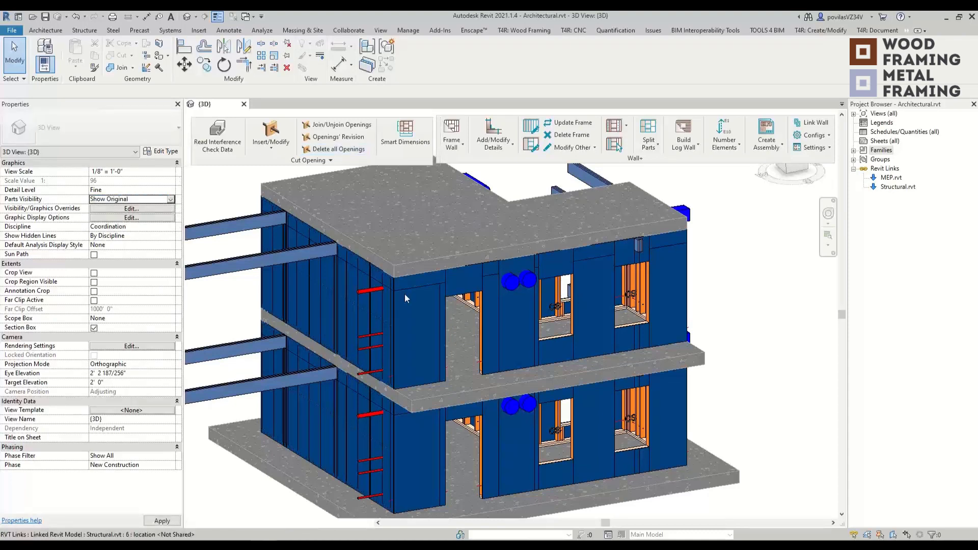
Update the wall framing around the upper-storey duct penetrations with Update Frame after the openings' removal.
scroll(528, 447, "up", 4)
scroll(528, 447, "up", 2)
middle_click_drag(528, 447, 520, 419, "shift")
middle_click_drag(488, 256, 483, 126)
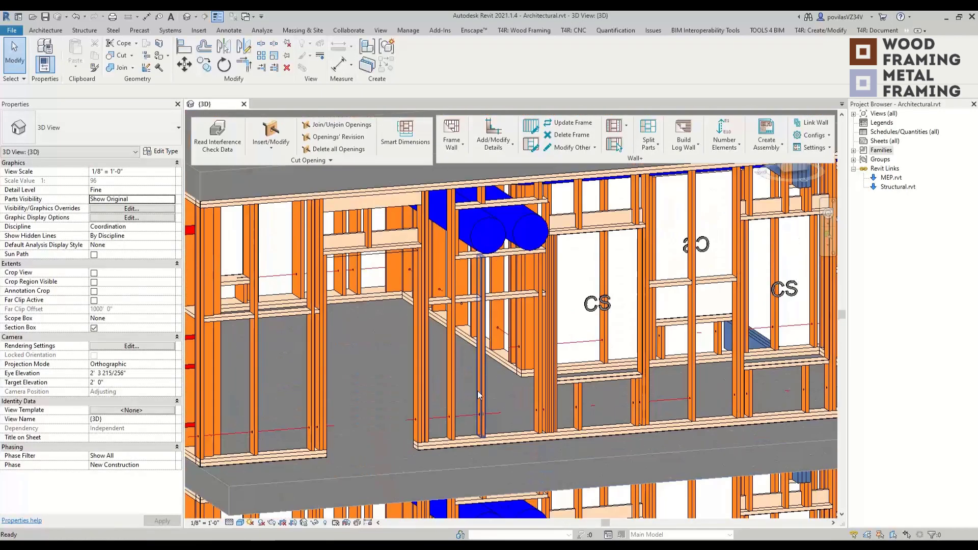
left_click(573, 123)
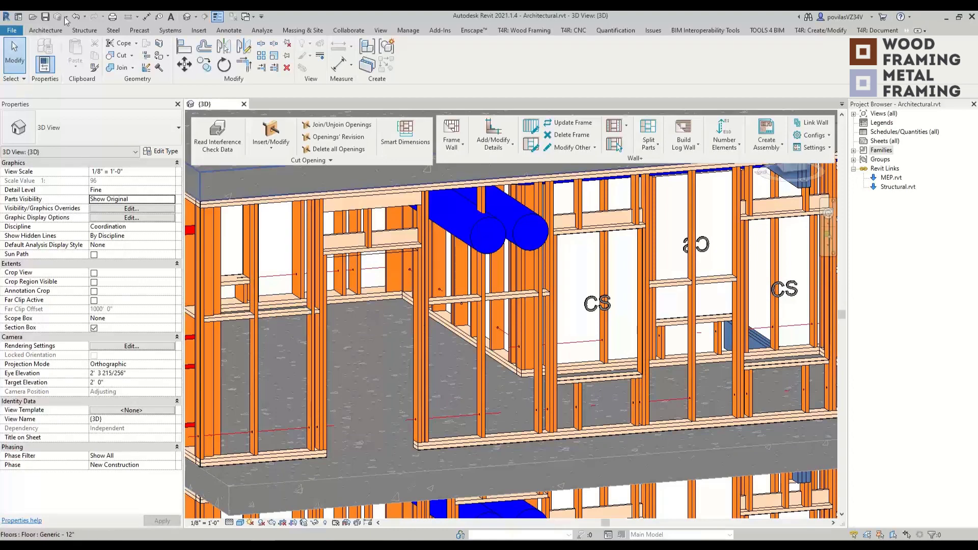
Undo the recent opening deletion and framing updates, and set the 3D view's Parts Visibility to Show Original.
left_click(85, 16)
left_click(110, 51)
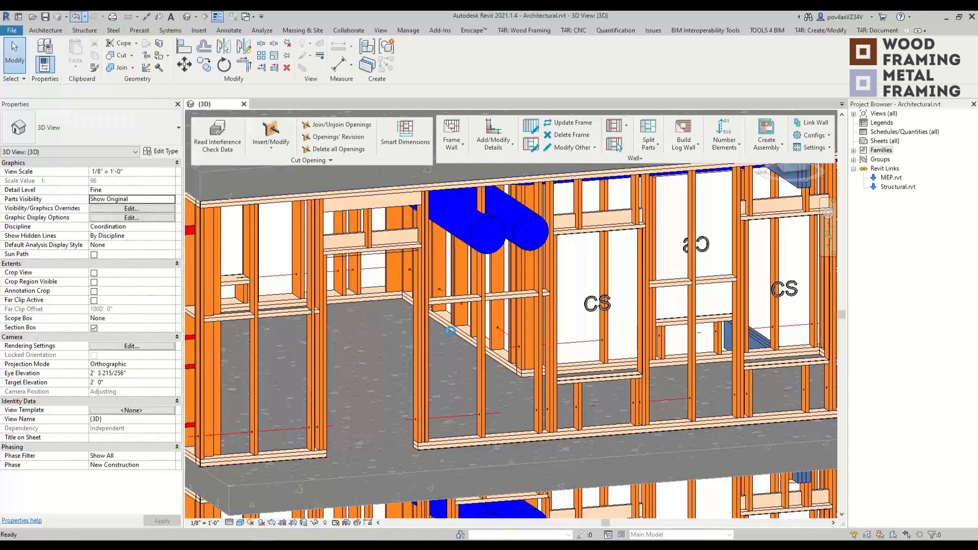
scroll(477, 340, "down", 2)
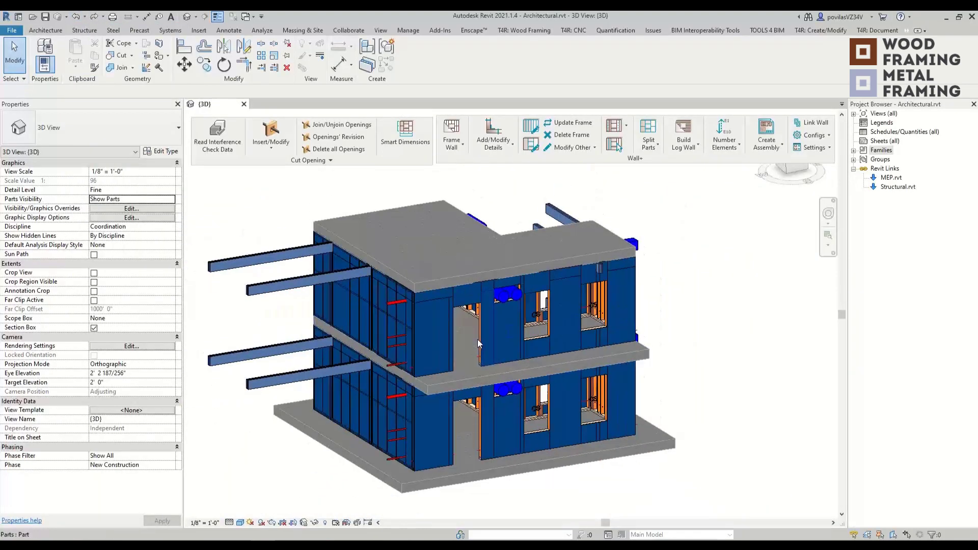
middle_click_drag(480, 342, 480, 407, "shift")
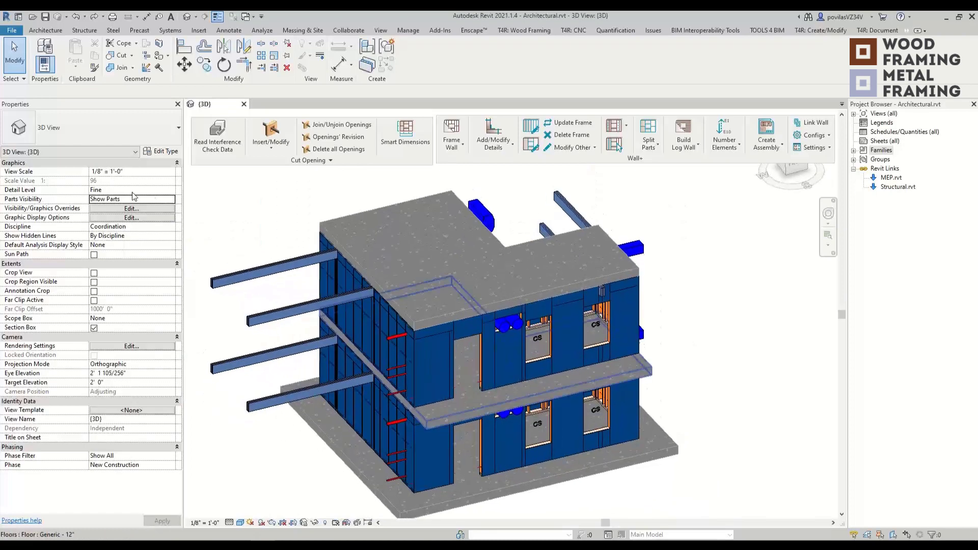
left_click(171, 199)
left_click(128, 217)
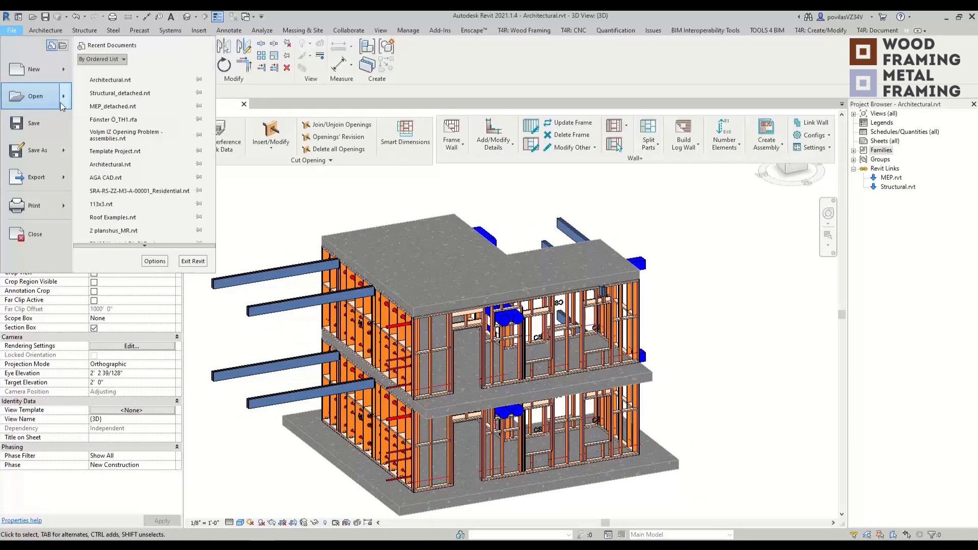
Open MEP.rvt from the Demo folder detached from central with worksets preserved, allowing it to be unloaded as a link.
mouse_move(57, 102)
left_click(107, 75)
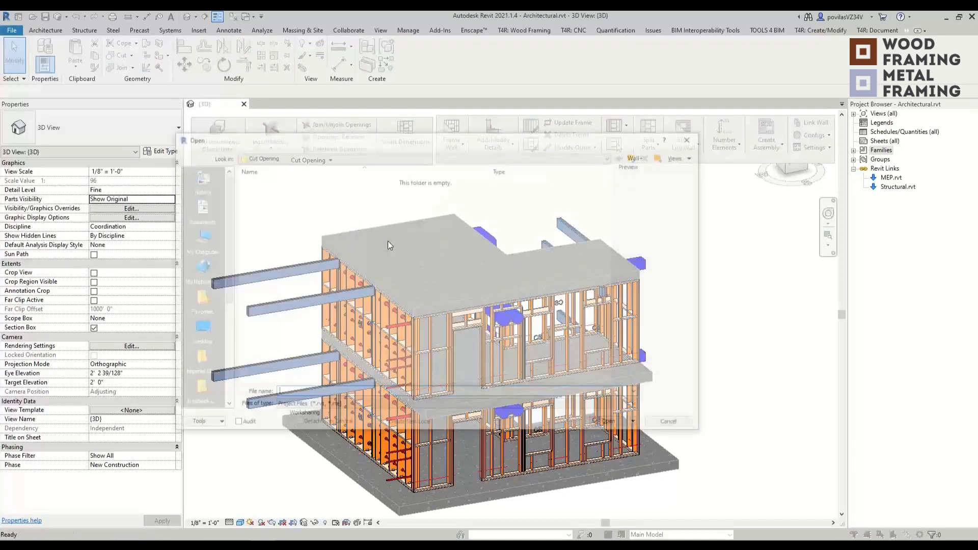
left_click(637, 157)
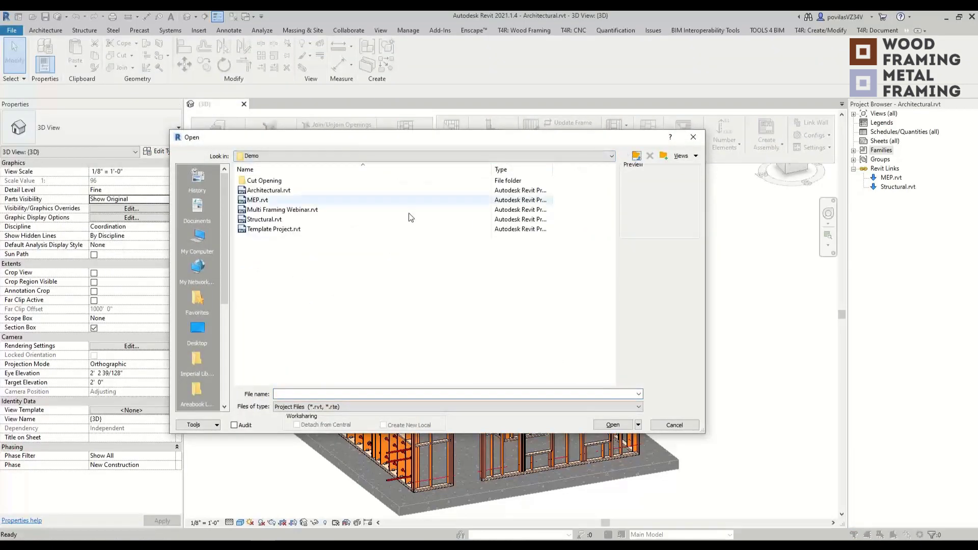
left_click(408, 200)
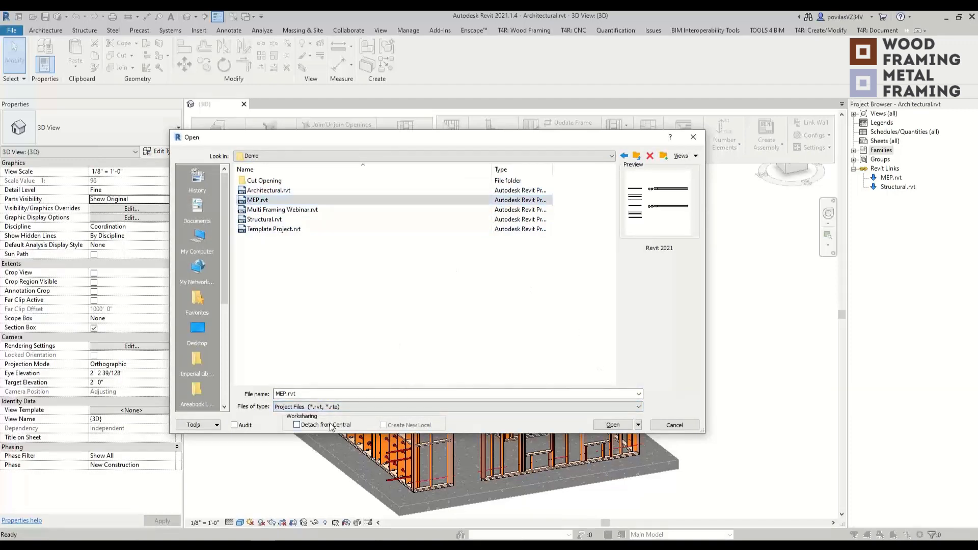
left_click(614, 426)
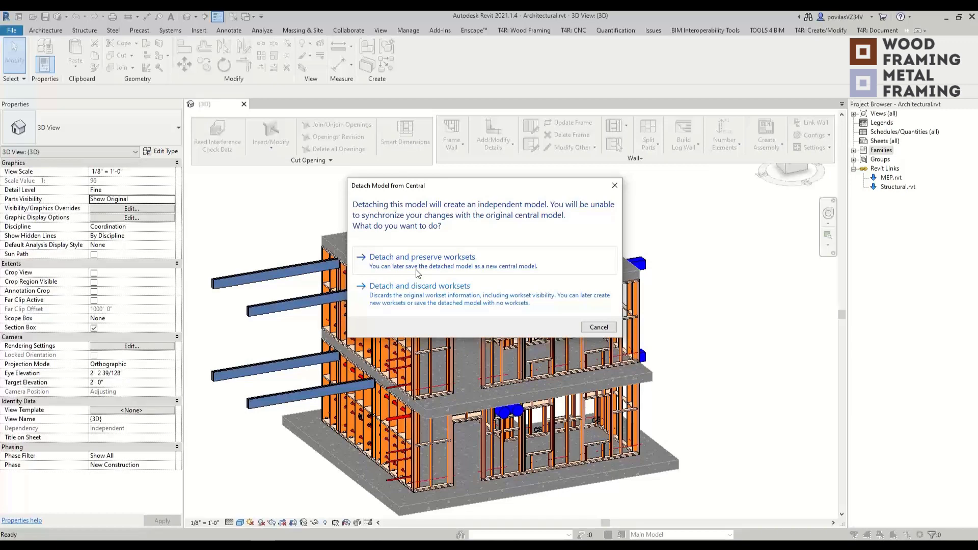
left_click(415, 270)
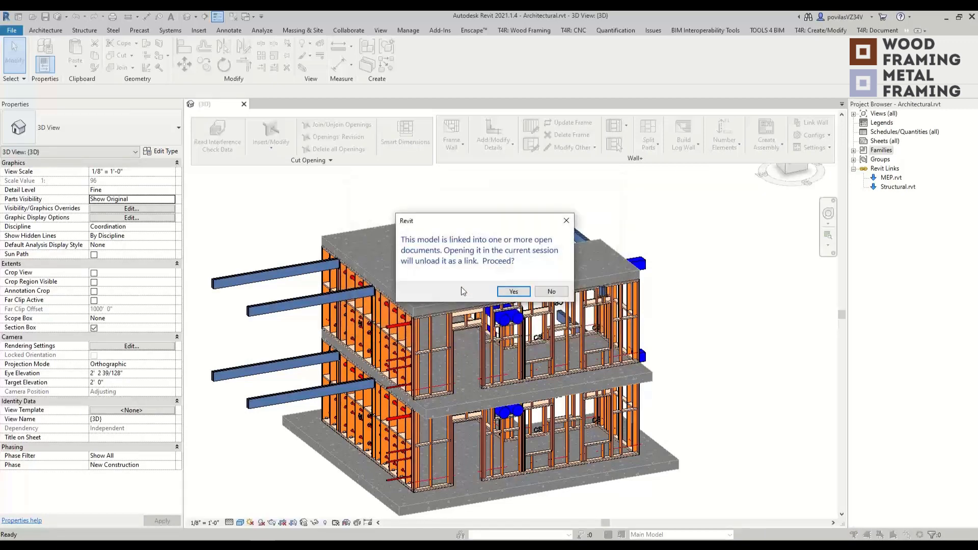
left_click(513, 292)
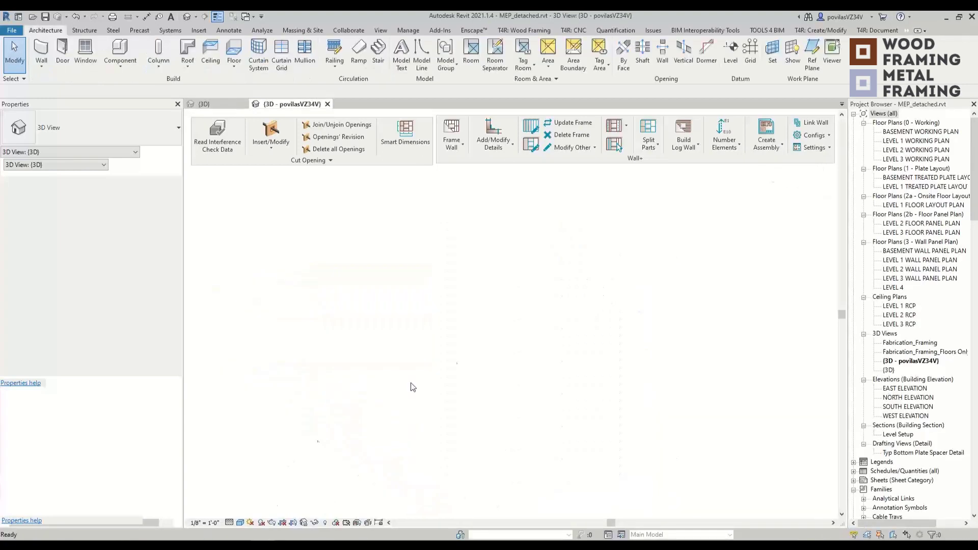
Nudge the two lower-storey round ducts three increments to the left in the front view of the 3D model.
middle_click_drag(474, 393, 531, 334, "shift")
left_click_drag(466, 380, 425, 322)
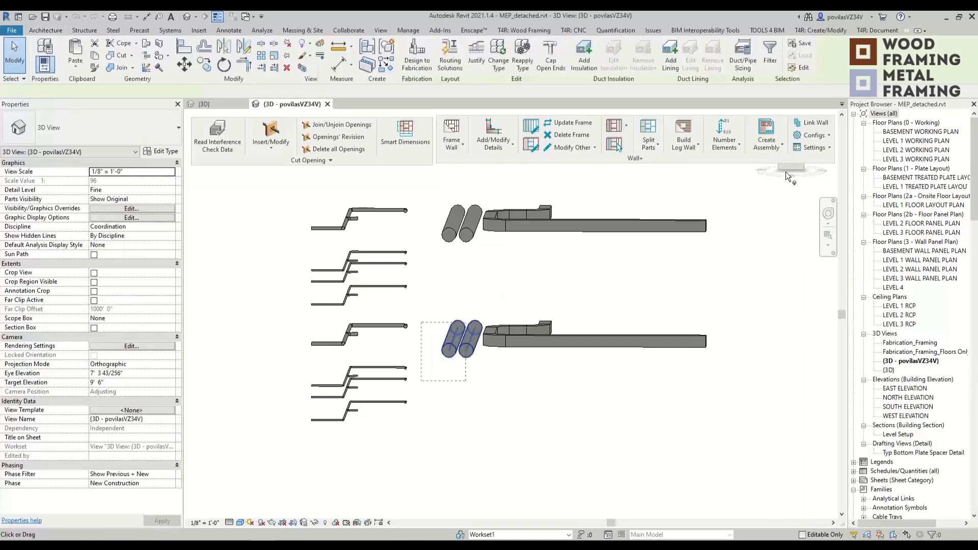
left_click_drag(645, 158, 616, 119)
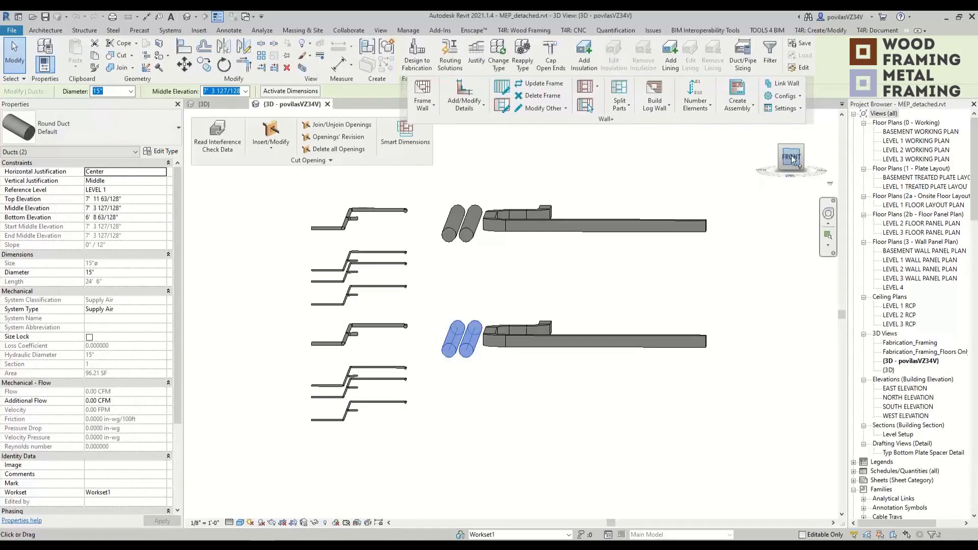
left_click(791, 158)
scroll(665, 297, "down", 2)
middle_click_drag(663, 297, 606, 337)
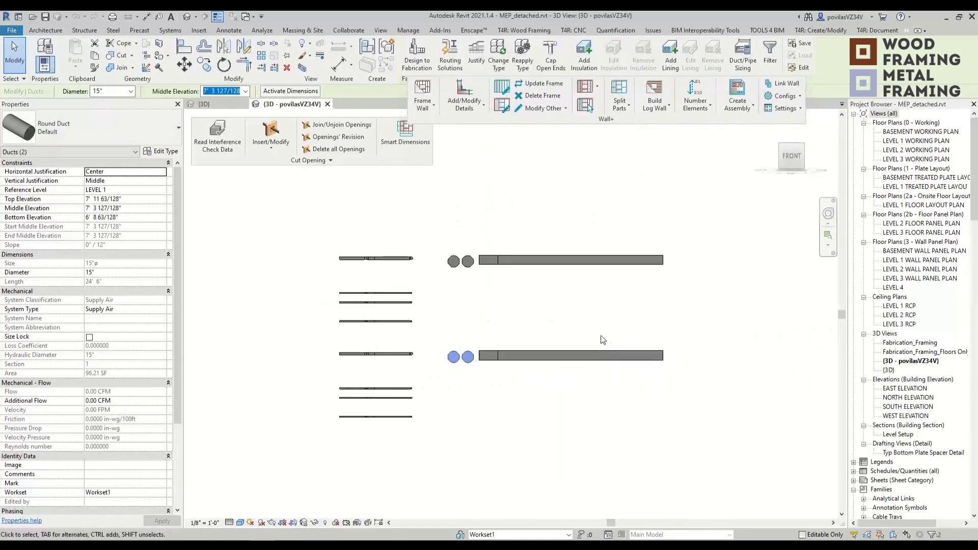
key("Left")
key("Left")
key("Left")
Nudge the two upper-storey round ducts downward in the front view.
left_click_drag(483, 289, 436, 244)
key("Down")
key("Down")
left_click(446, 243)
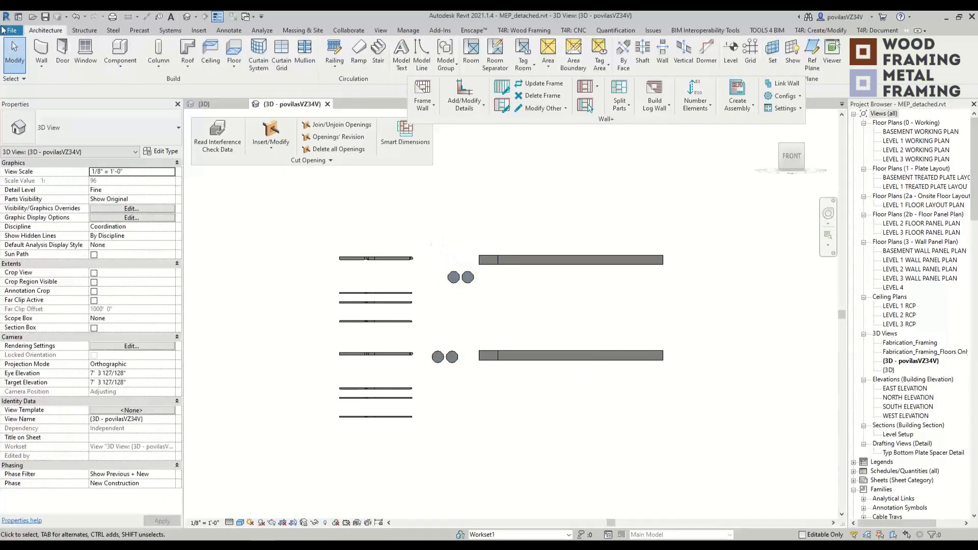
Save the modified model as the project MEP_detached.rvt in the Demo folder and close it.
left_click(11, 30)
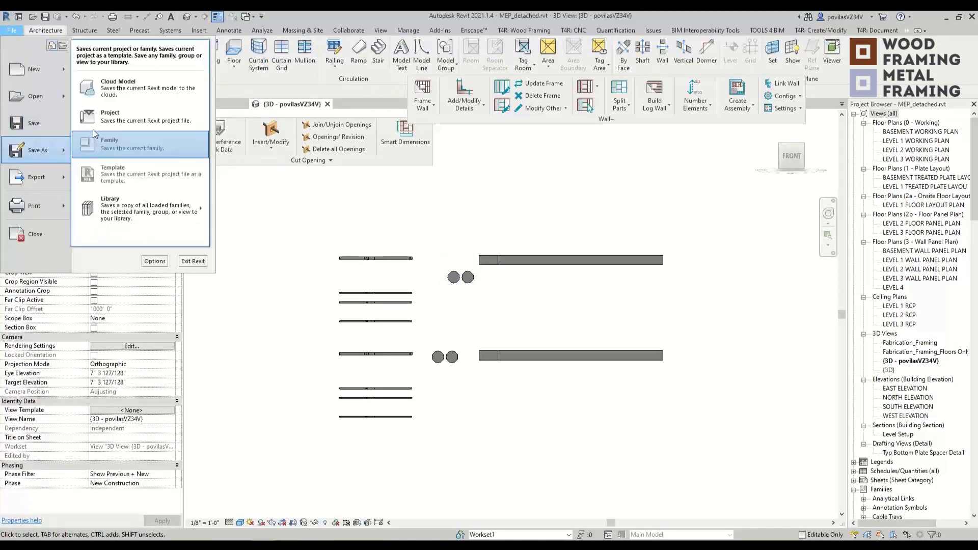
left_click(376, 307)
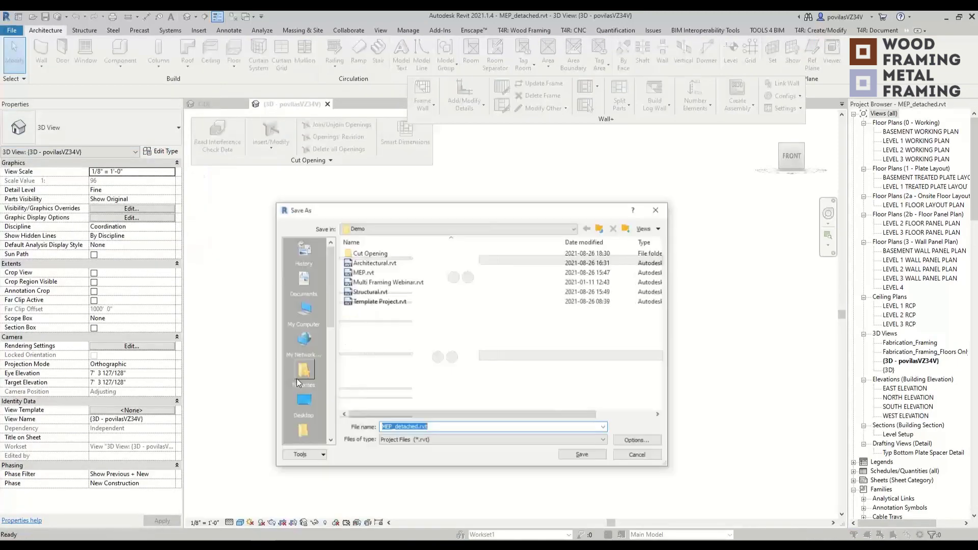
left_click(581, 456)
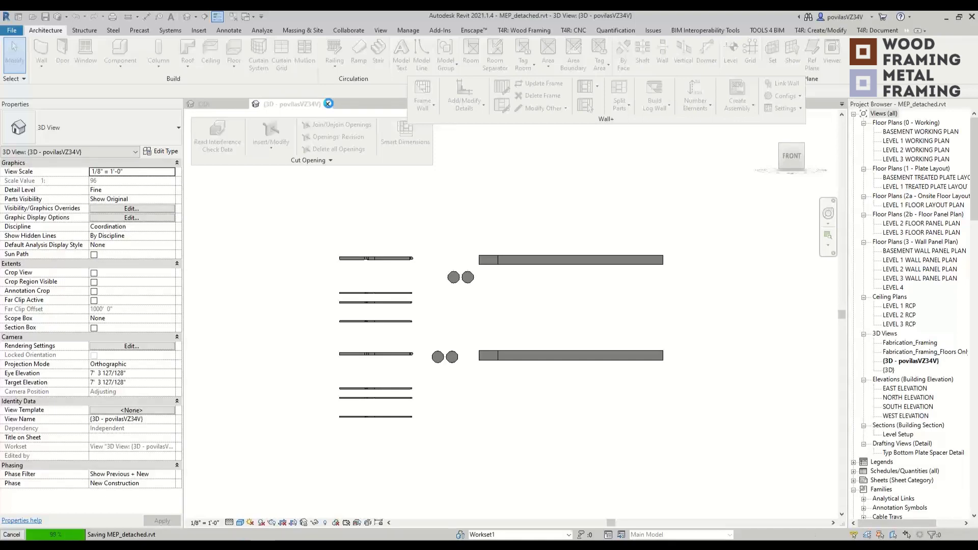
left_click(328, 103)
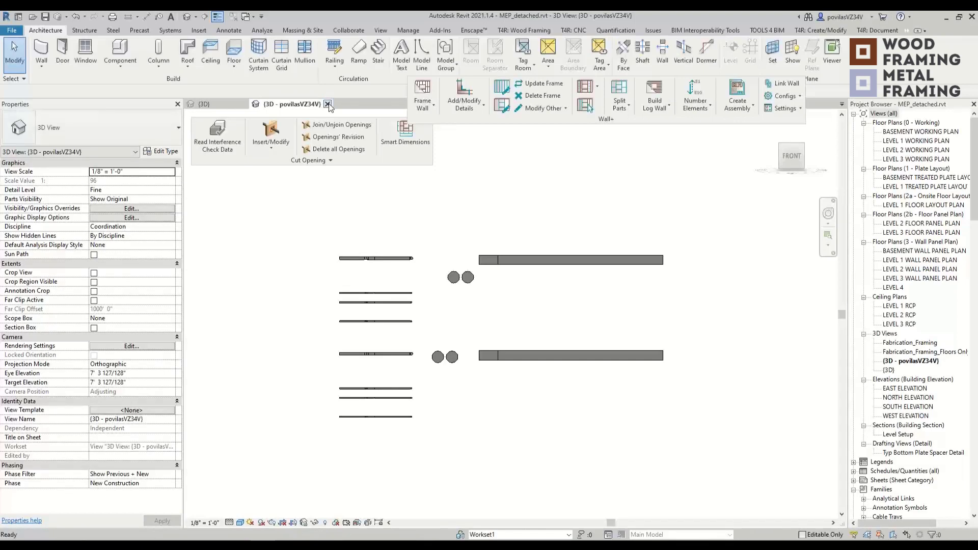
Switch to the Demo folder in File Explorer, delete the old MEP.rvt and rename MEP_detached.rvt as MEP.rvt.
mouse_move(106, 545)
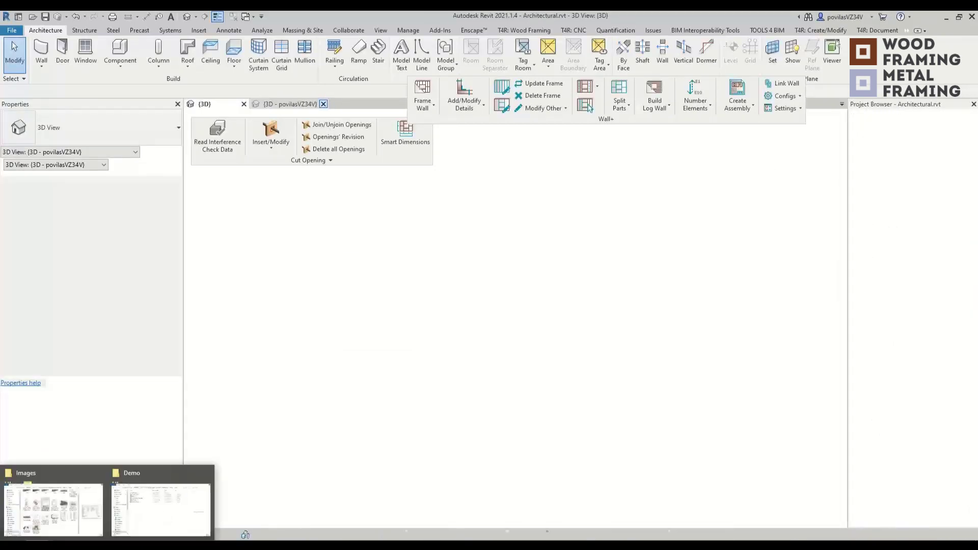
left_click(166, 516)
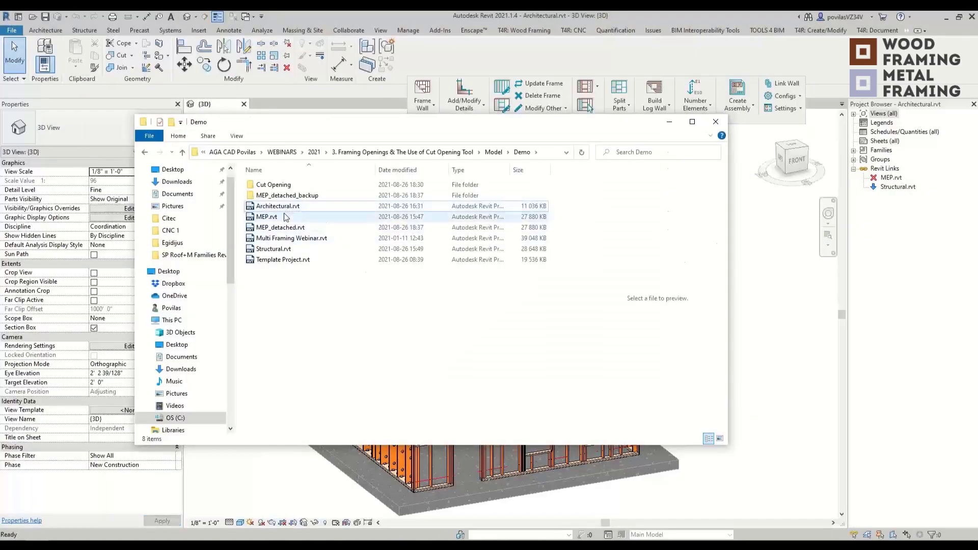
left_click(274, 217)
key("Delete")
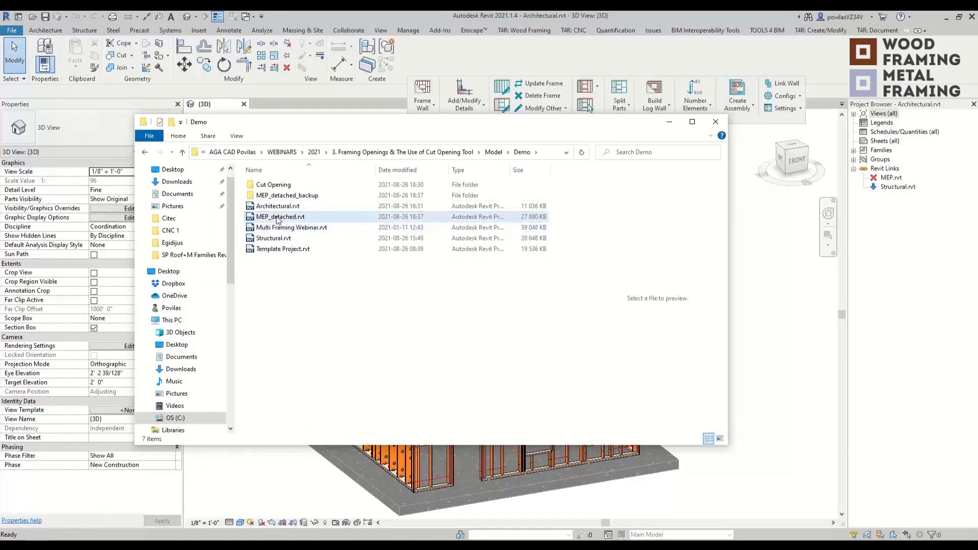
left_click(281, 219)
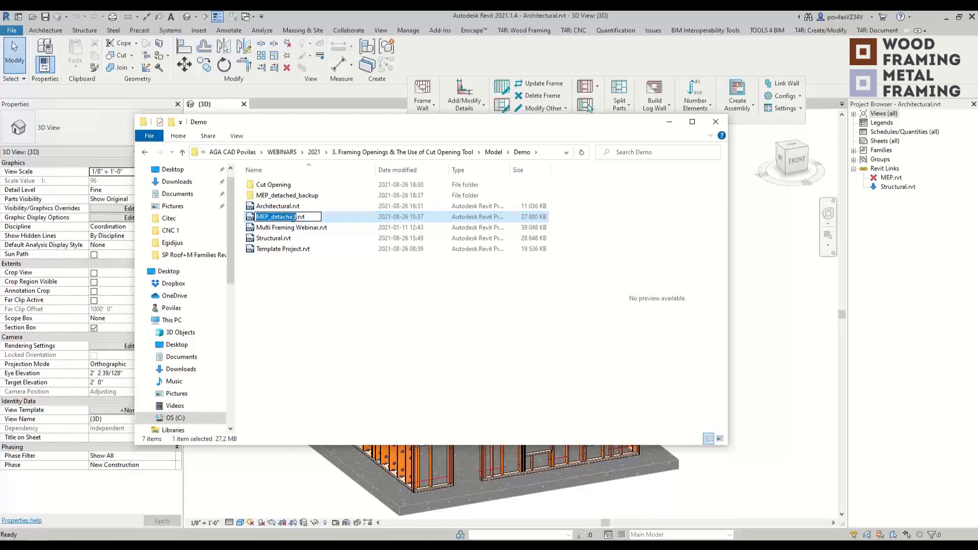
type("MEP")
left_click(298, 292)
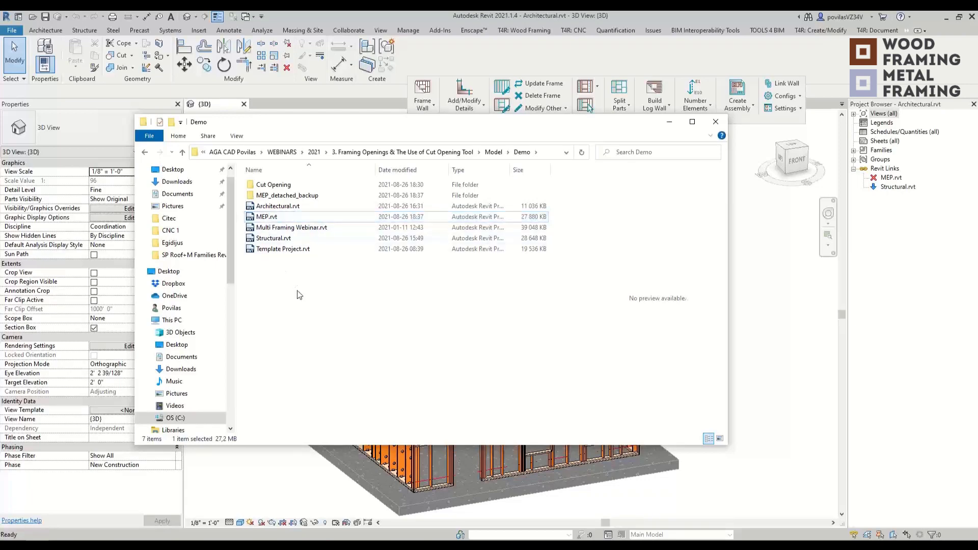
Return to the Architectural model in Revit and reload the MEP.rvt link.
left_click(669, 122)
left_click(891, 177)
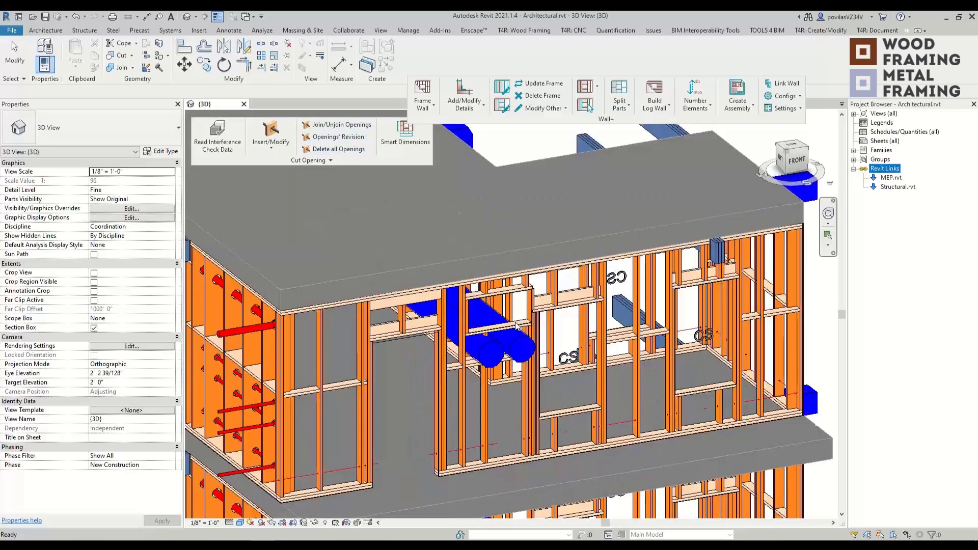
scroll(517, 326, "up", 4)
Hide the Structural Framing category in the 3D view through the Visibility/Graphic Overrides.
key("v")
key("g")
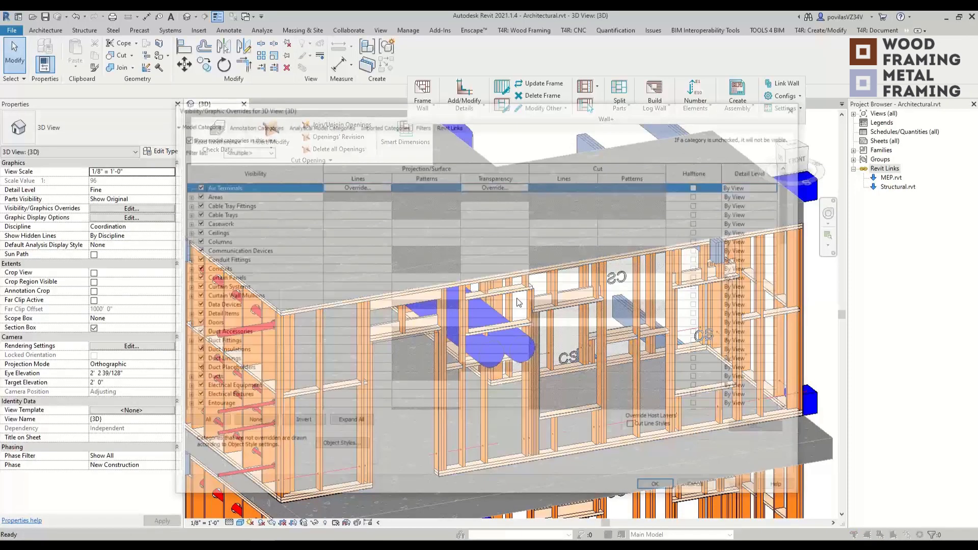
left_click(246, 258)
key("s")
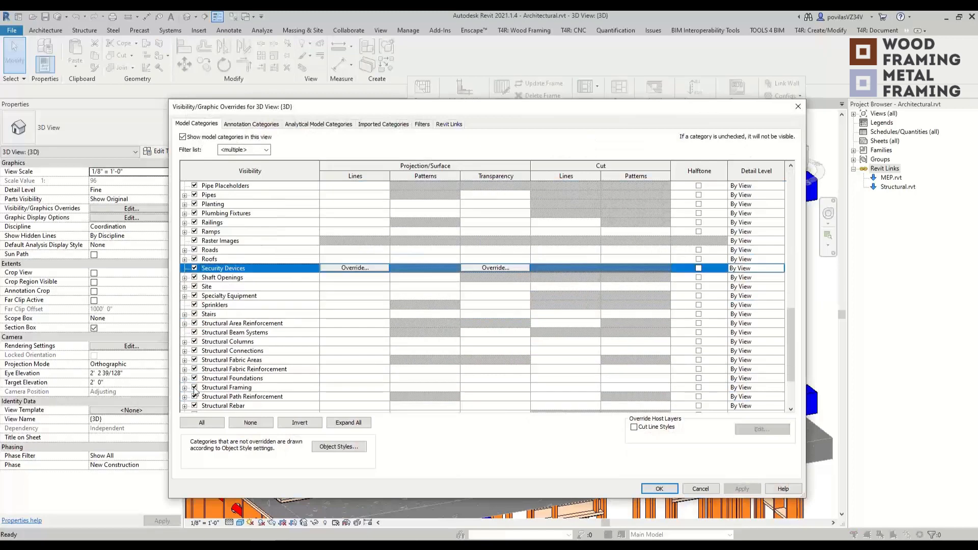
left_click(195, 388)
left_click(659, 489)
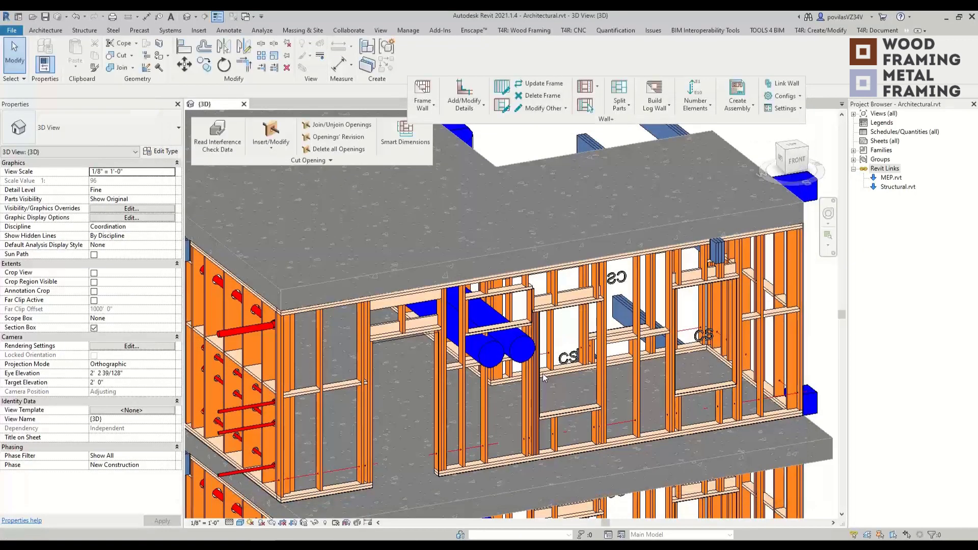
scroll(500, 320, "down", 5)
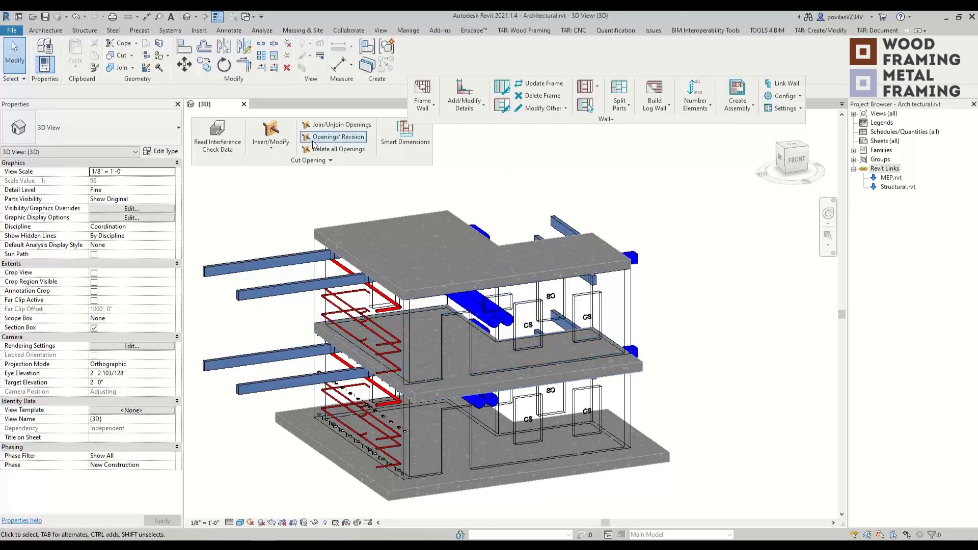
Run Openings' Revision and agree with the last changes for all wall and opening entries in the Unjoin group.
left_click(337, 137)
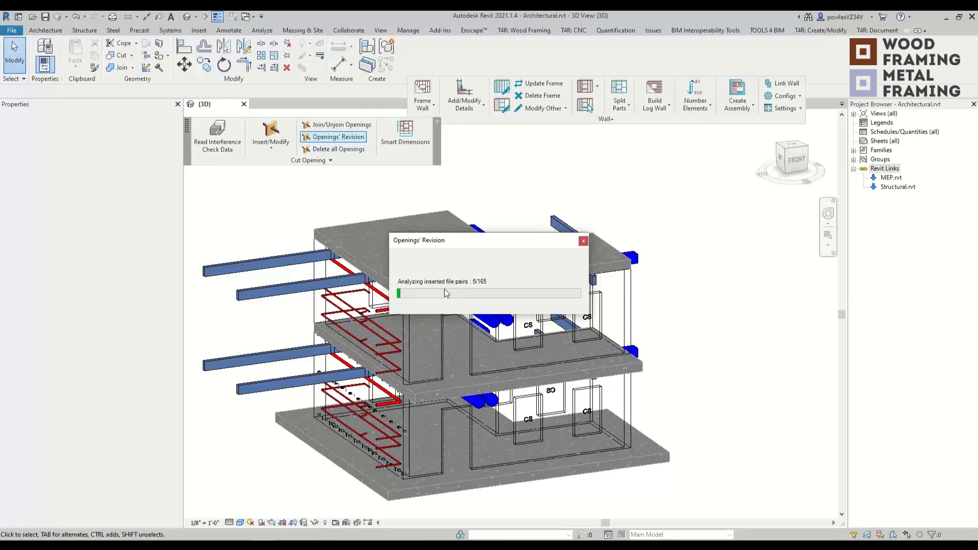
left_click_drag(464, 238, 661, 153)
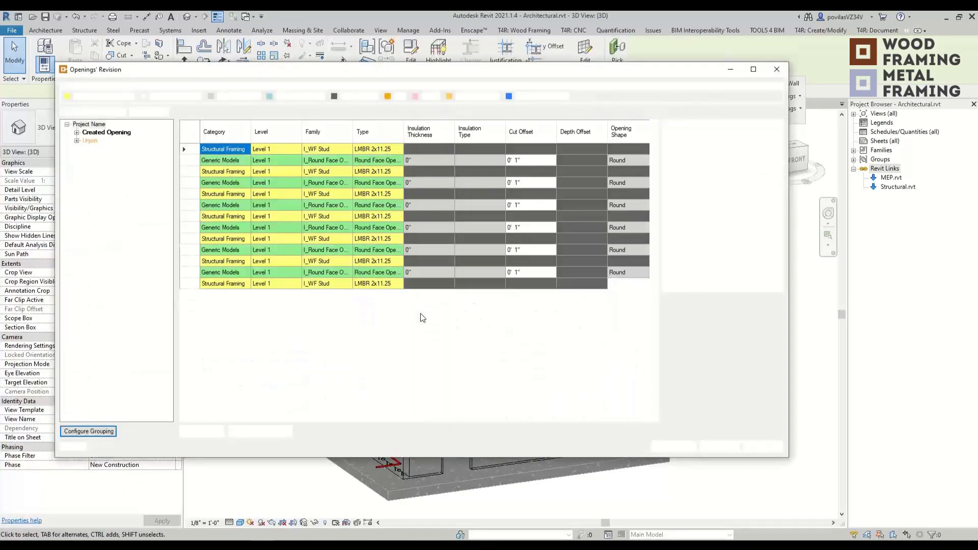
left_click(90, 141)
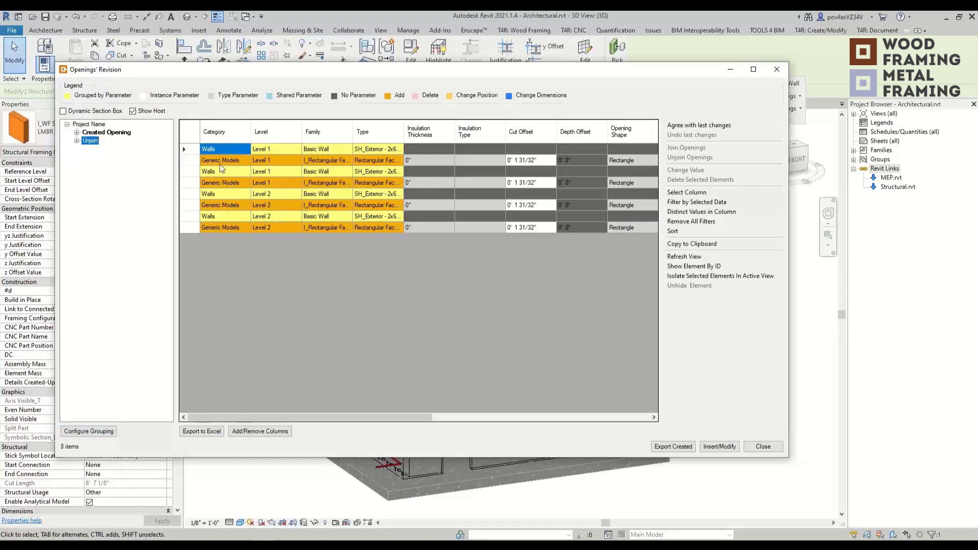
left_click(190, 228)
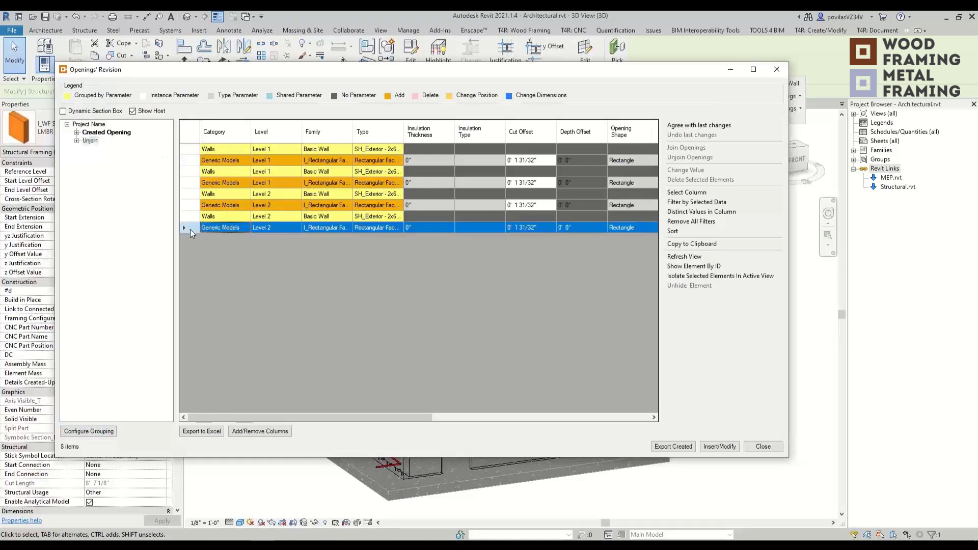
left_click(190, 150, "shift")
left_click(695, 125)
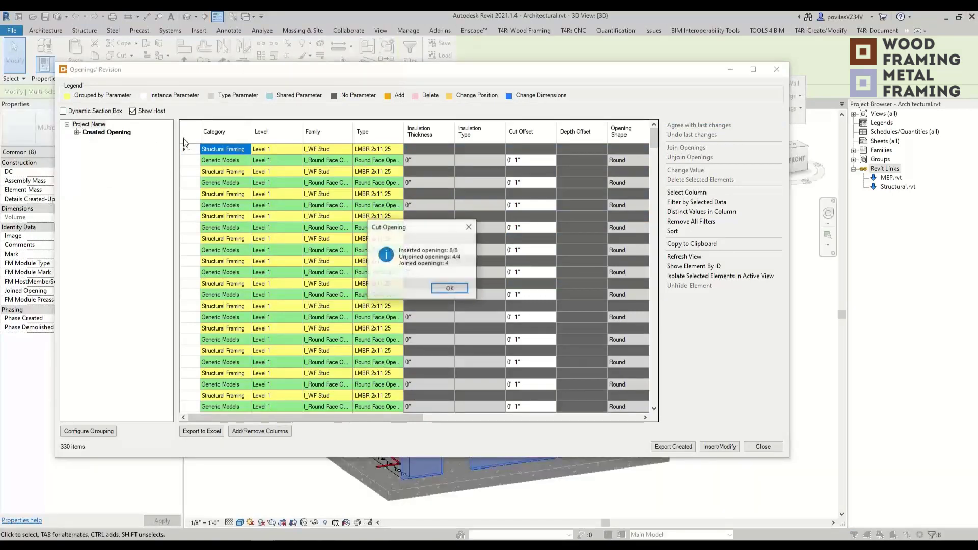
left_click(450, 288)
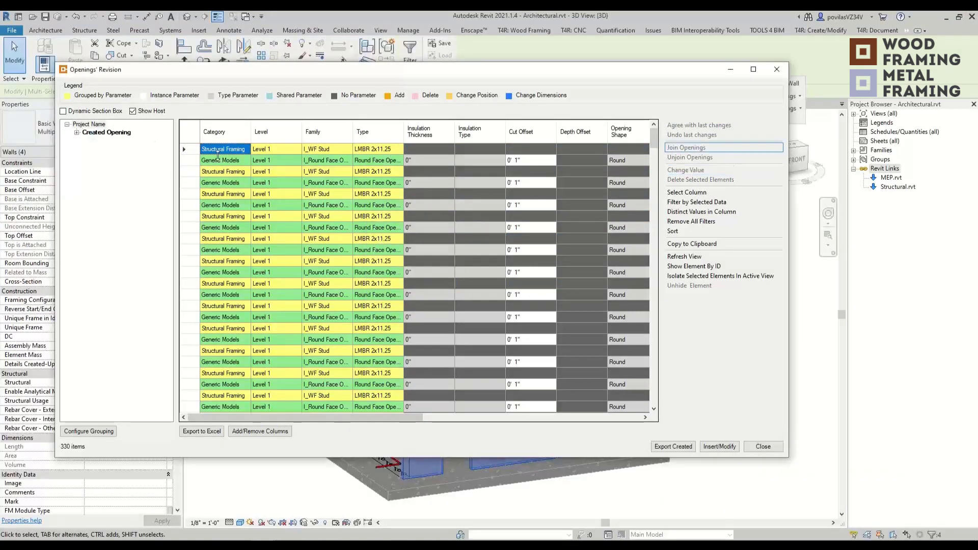
Select the stud and opening rows listed under Created Opening, and close the Openings' Revision window.
left_click(191, 261)
left_click_drag(190, 149, 197, 468)
left_click(762, 446)
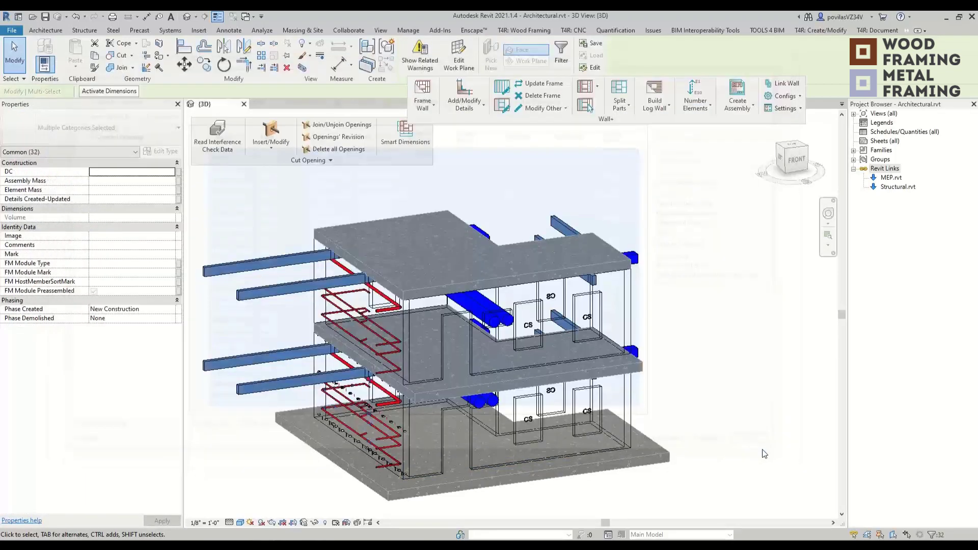
Examine the Level 1 rectangular face opening around the relocated supply air ducts in the front wall.
scroll(518, 310, "up", 5)
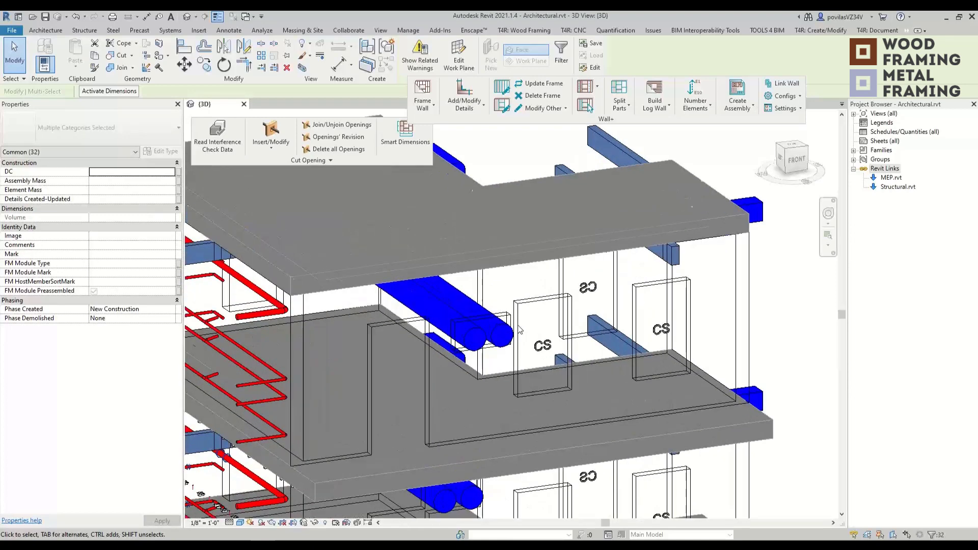
middle_click_drag(518, 309, 441, 270, "shift")
left_click(459, 402)
middle_click_drag(466, 308, 570, 366, "shift")
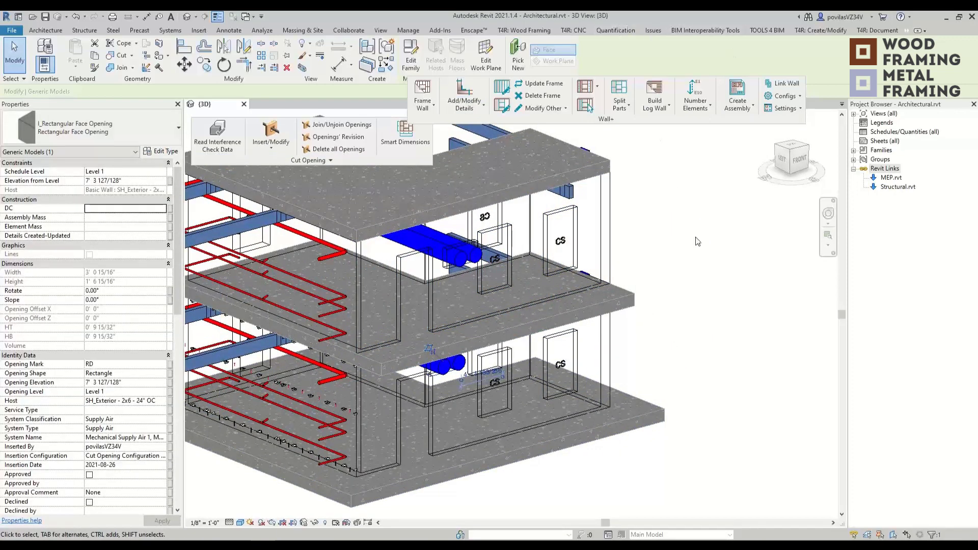
scroll(707, 274, "down", 3)
middle_click_drag(683, 284, 530, 351, "shift")
scroll(530, 351, "up", 6)
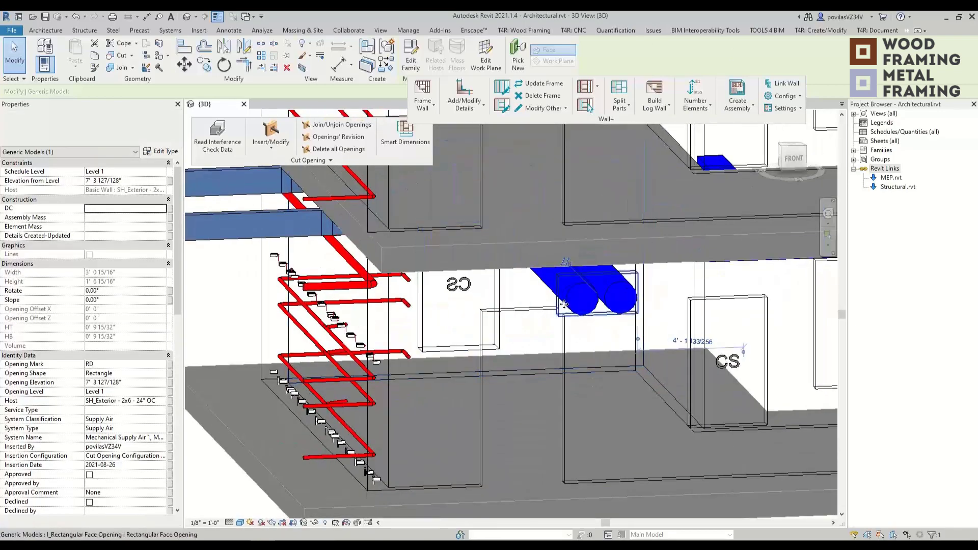
scroll(565, 357, "down", 3)
middle_click_drag(571, 230, 654, 308, "shift")
key("Escape")
Show the Structural Framing category in the 3D view again through the Visibility/Graphic Overrides.
key("v")
key("v")
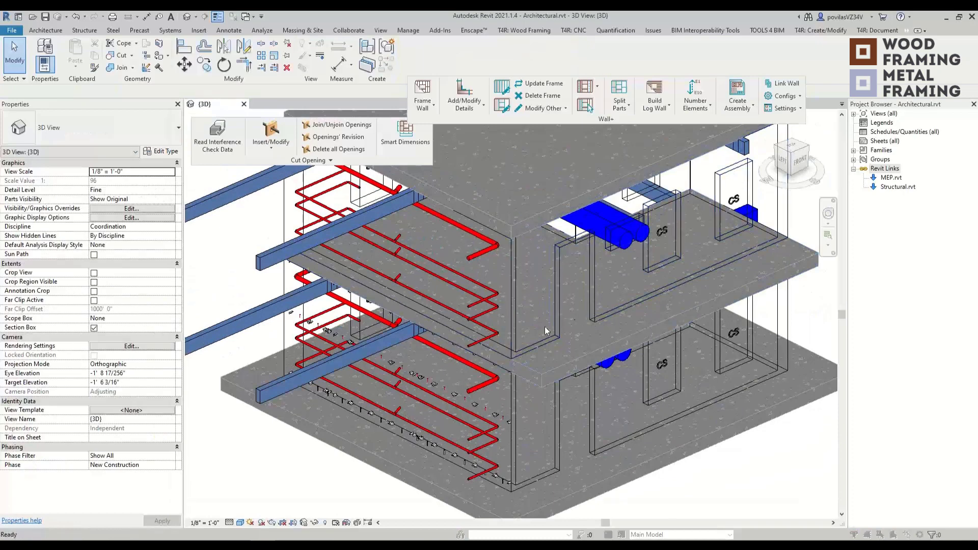
left_click(241, 324)
key("s")
scroll(194, 389, "down", 3)
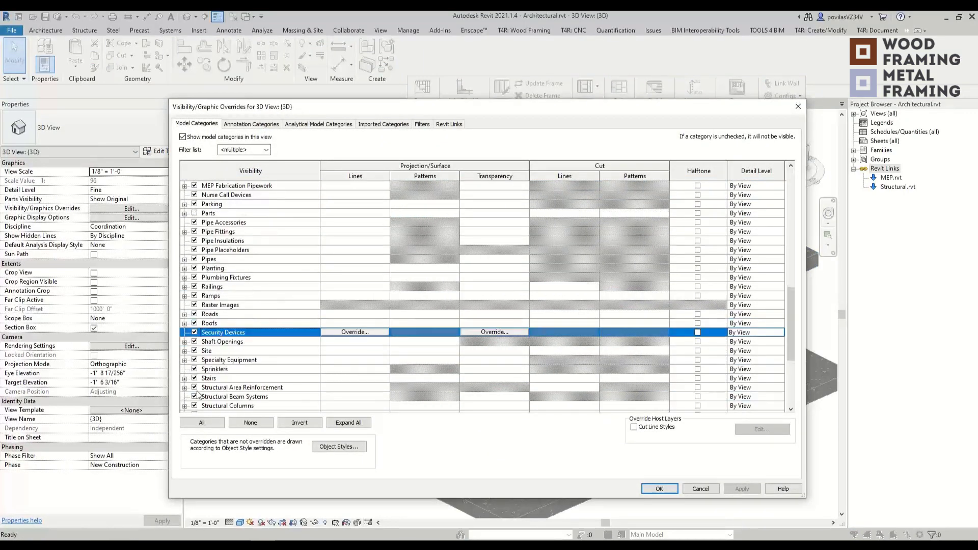
left_click(194, 351)
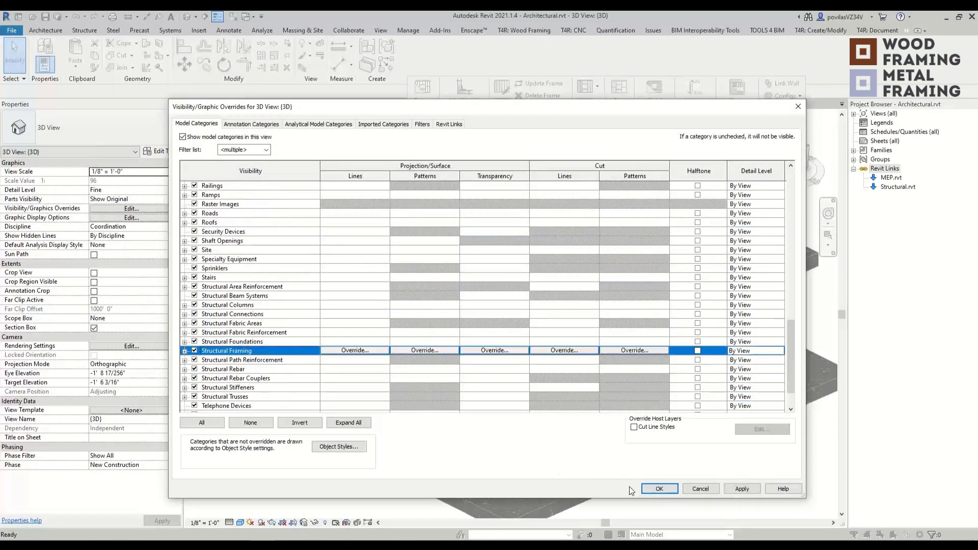
left_click(659, 489)
Set the 3D view's Parts Visibility to Show Parts.
middle_click_drag(701, 457, 647, 424, "shift")
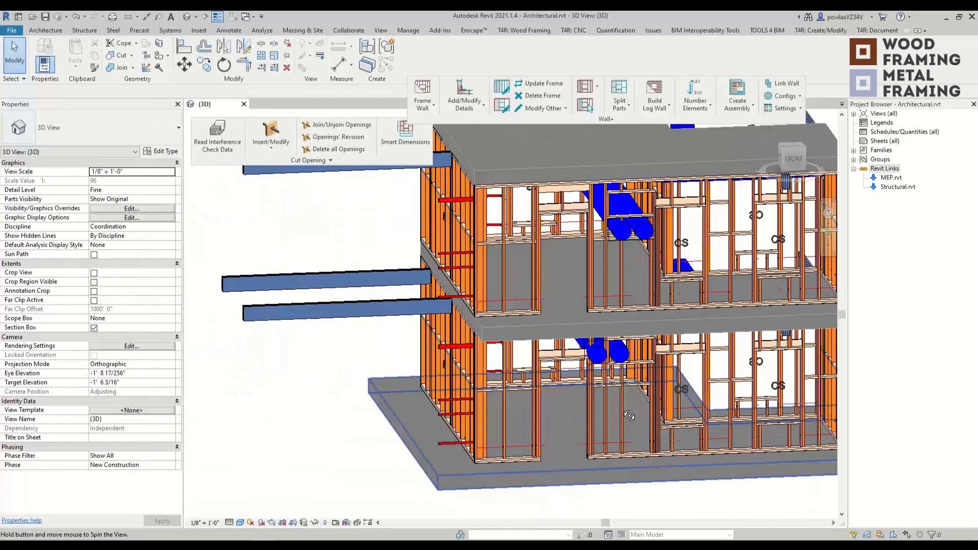
scroll(642, 224, "up", 4)
middle_click_drag(643, 224, 591, 275)
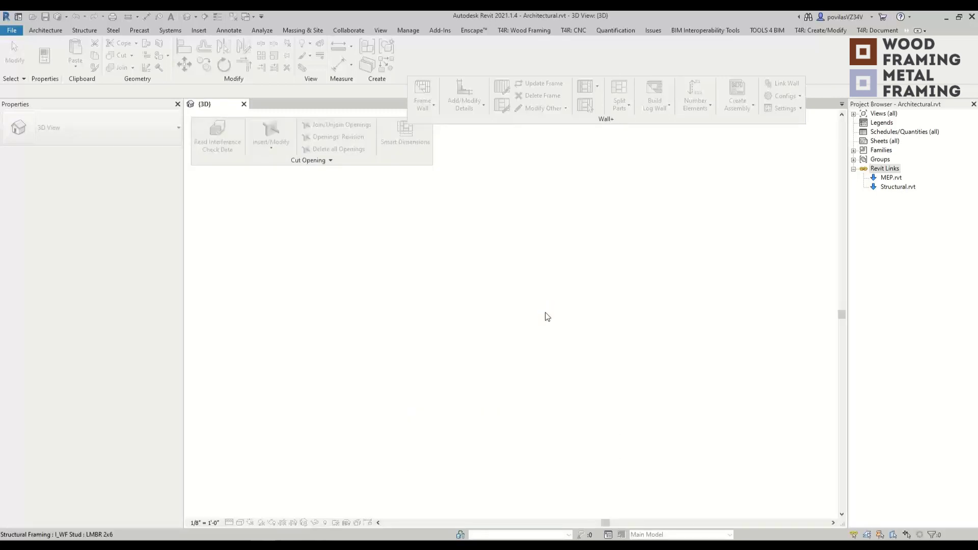
scroll(578, 351, "down", 3)
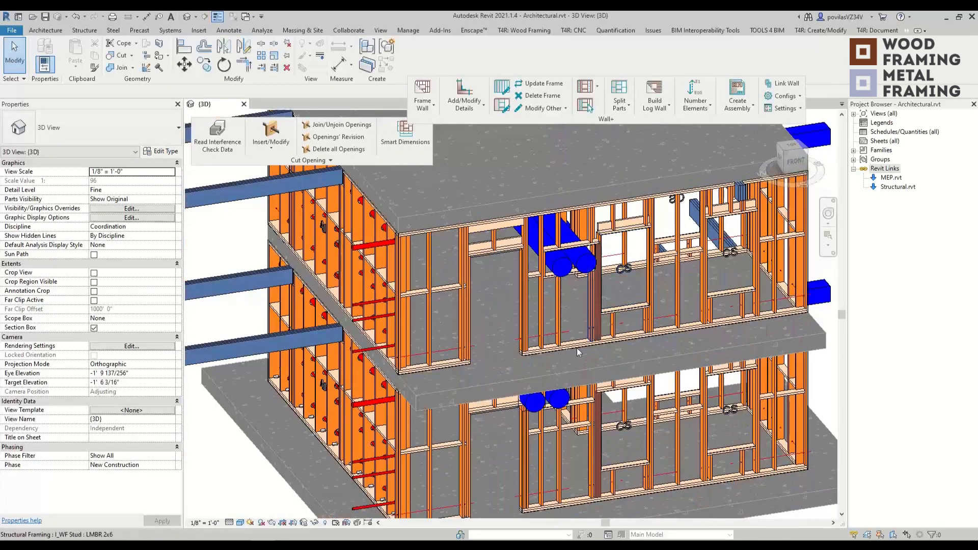
scroll(578, 352, "down", 3)
middle_click_drag(578, 351, 611, 435, "shift")
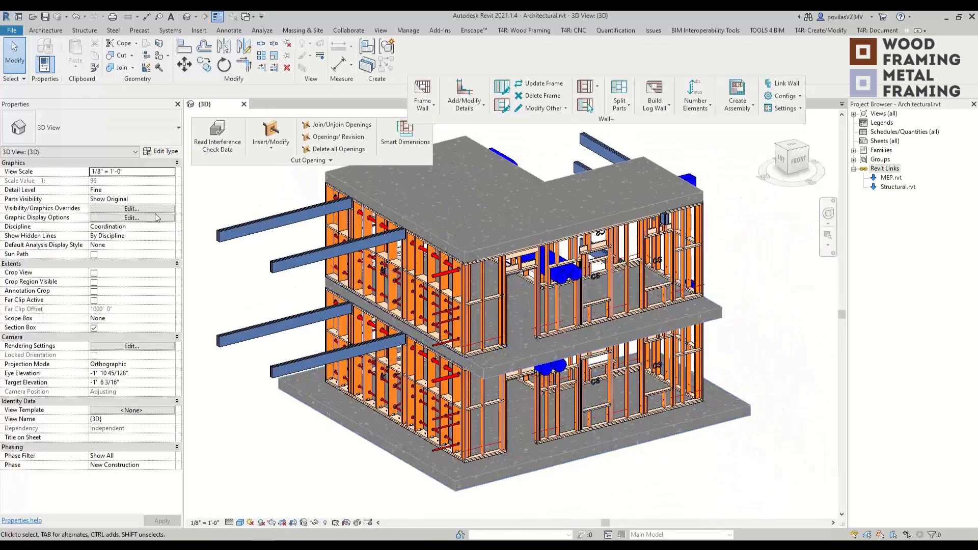
left_click(170, 199)
left_click(104, 208)
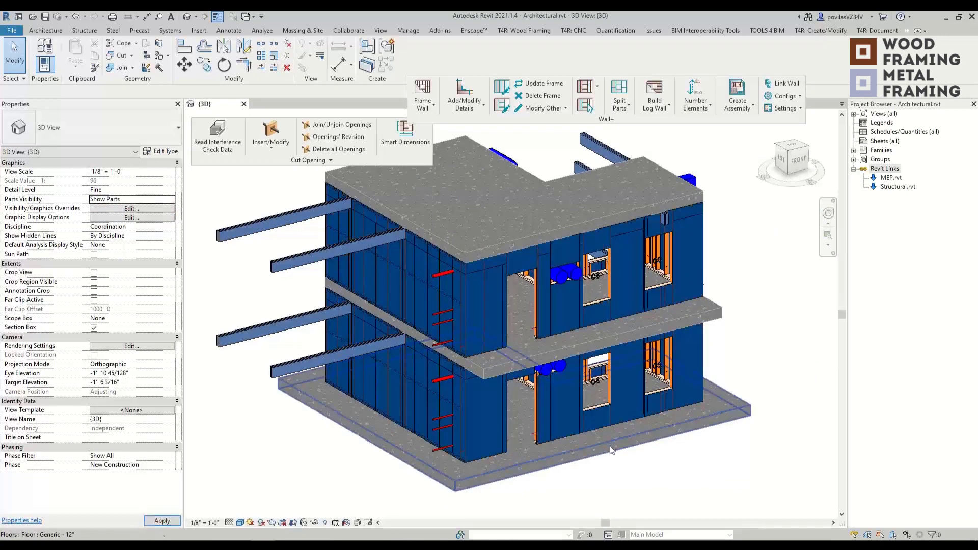
Examine the wall sheathing parts around the protruding pipes near the upper-storey corner.
middle_click_drag(610, 446, 598, 402, "shift")
scroll(498, 262, "up", 5)
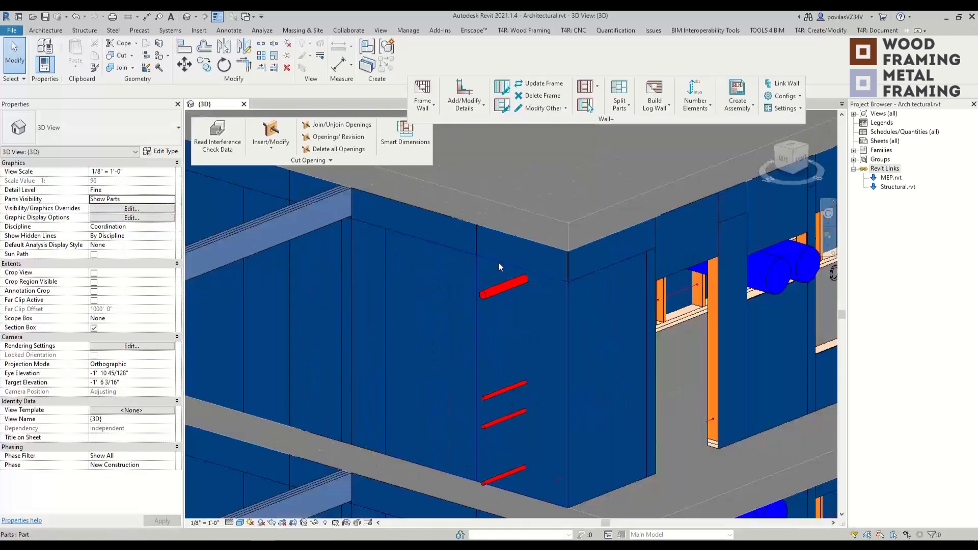
scroll(532, 289, "up", 4)
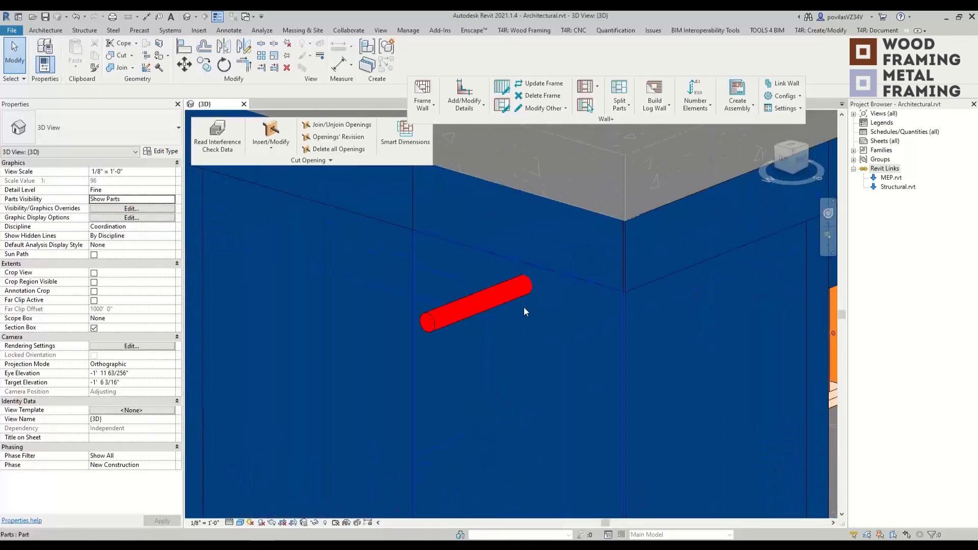
scroll(524, 307, "down", 3)
left_click(512, 342)
key("Escape")
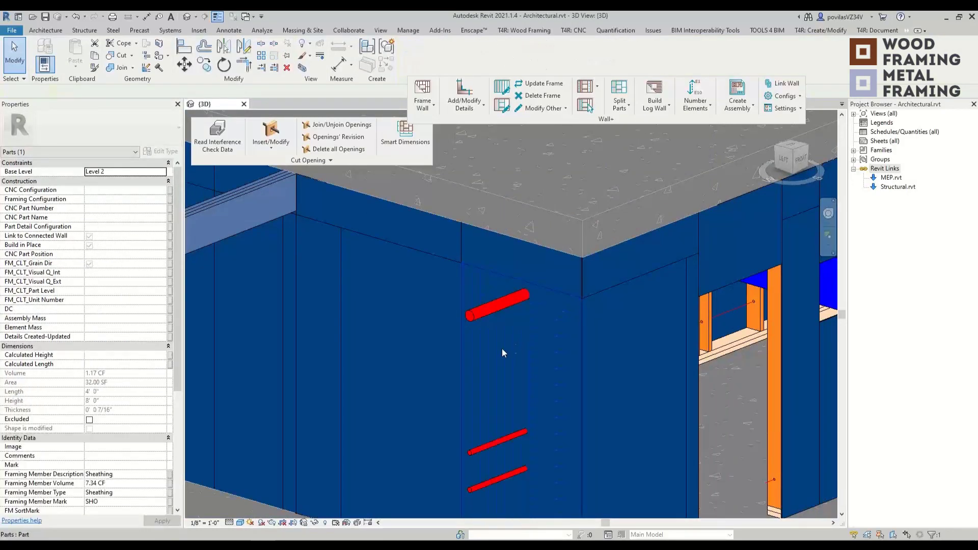
scroll(502, 350, "down", 3)
middle_click_drag(516, 359, 488, 344)
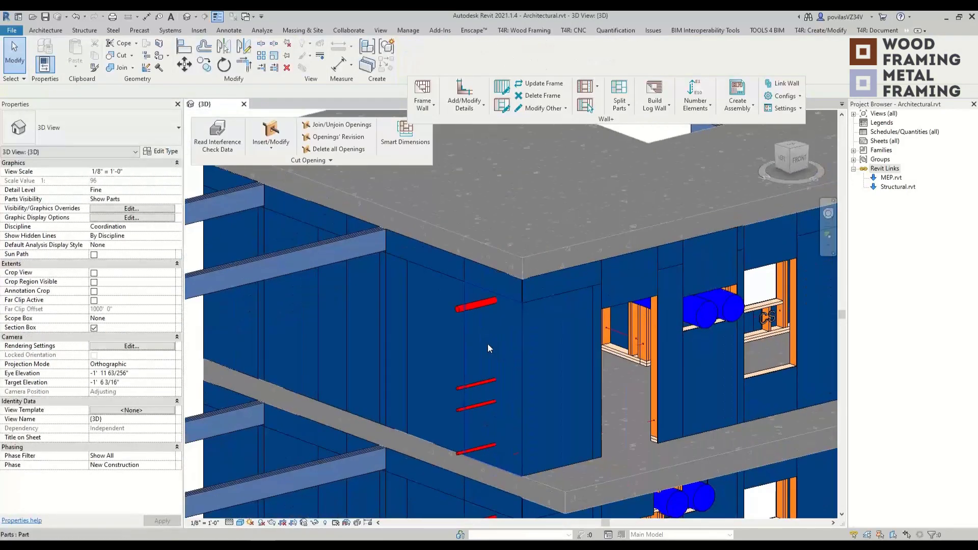
left_click(626, 88)
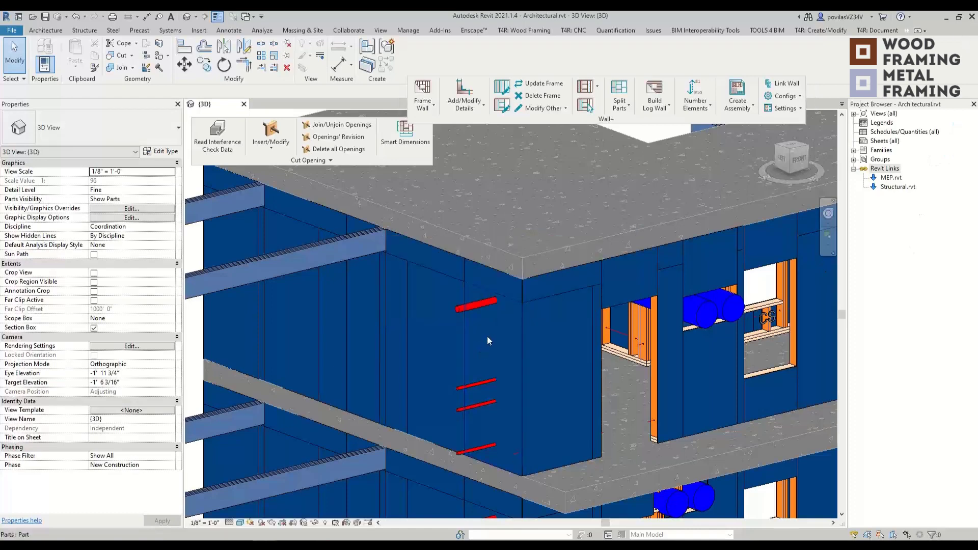
Set the 3D view's Parts Visibility back to Show Original.
scroll(487, 336, "down", 5)
scroll(396, 375, "up", 5)
middle_click_drag(396, 375, 539, 373, "shift")
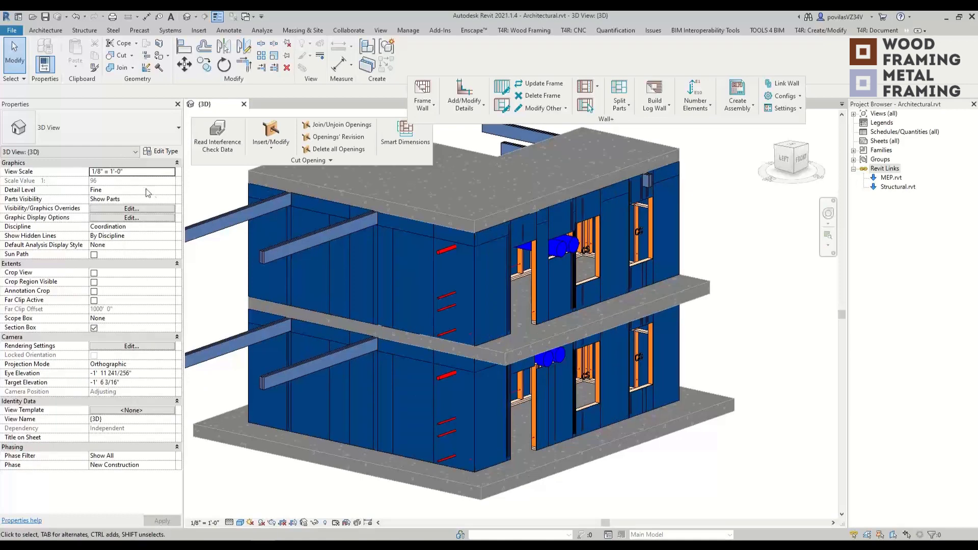
left_click(170, 201)
left_click(170, 200)
left_click(114, 215)
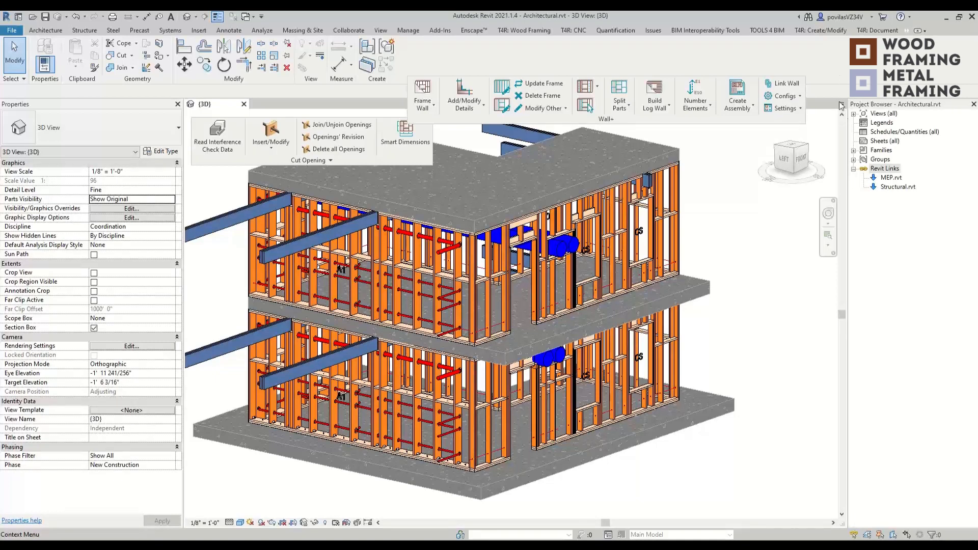
left_click(785, 109)
left_click(757, 346)
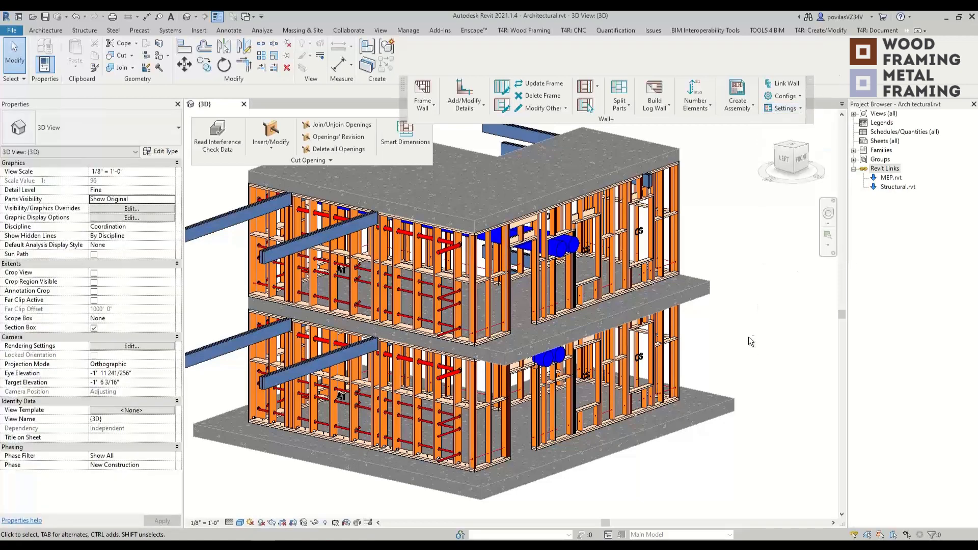
middle_click_drag(749, 337, 653, 416, "shift")
scroll(711, 380, "down", 1)
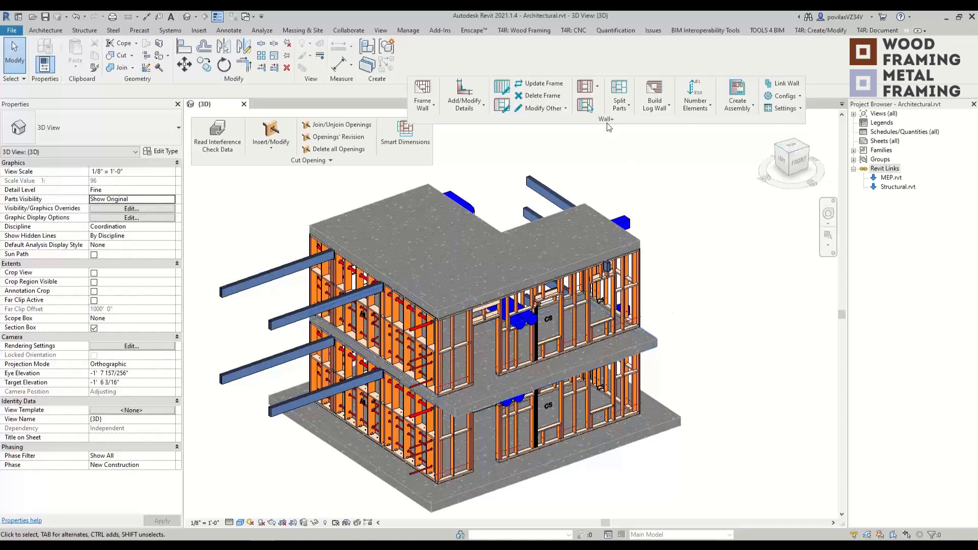
Reposition the floating Wall+ toolset beside the Cut Opening toolset and view the framed building from other sides.
left_click_drag(607, 126, 653, 161)
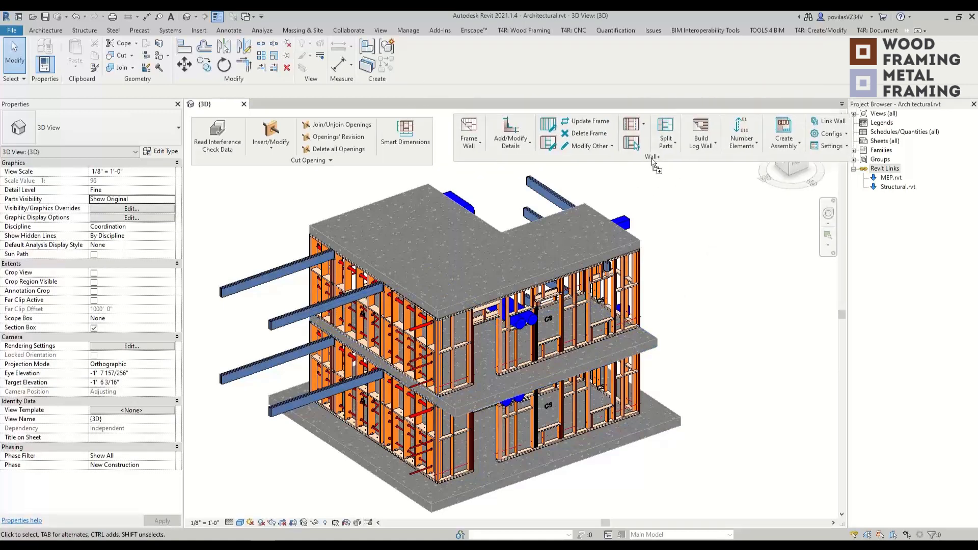
scroll(730, 298, "down", 1)
middle_click_drag(729, 298, 632, 303, "shift")
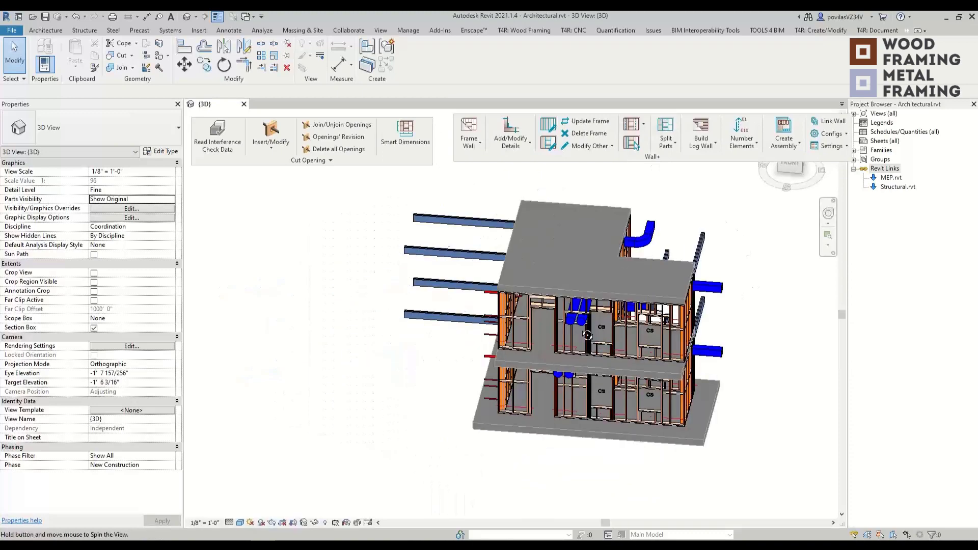
scroll(534, 350, "up", 4)
middle_click_drag(534, 350, 319, 370, "shift")
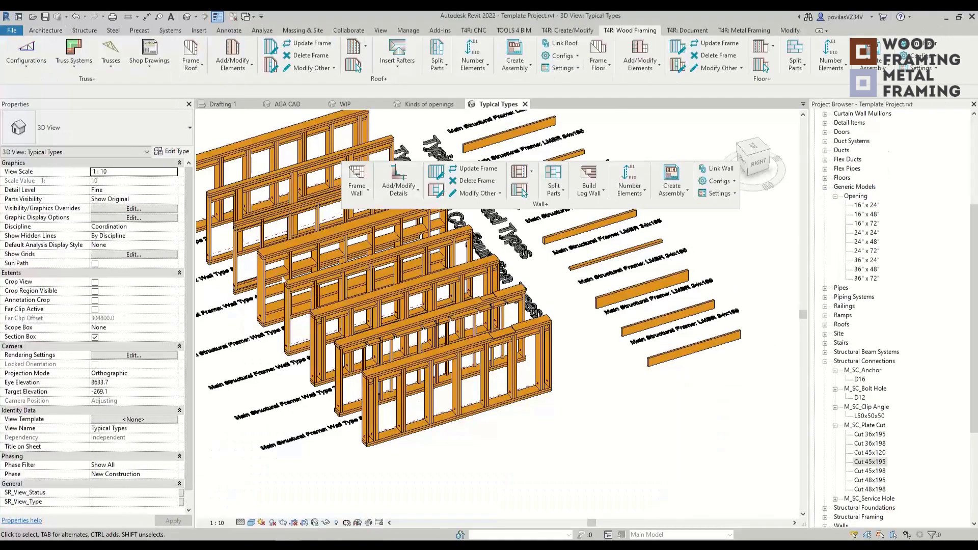
In Template Project.rvt, examine the window, door and framed wall samples in the Kinds of openings view, and return to Typical Types.
left_click(408, 104)
middle_click_drag(517, 346, 533, 349, "shift")
scroll(429, 440, "up", 4)
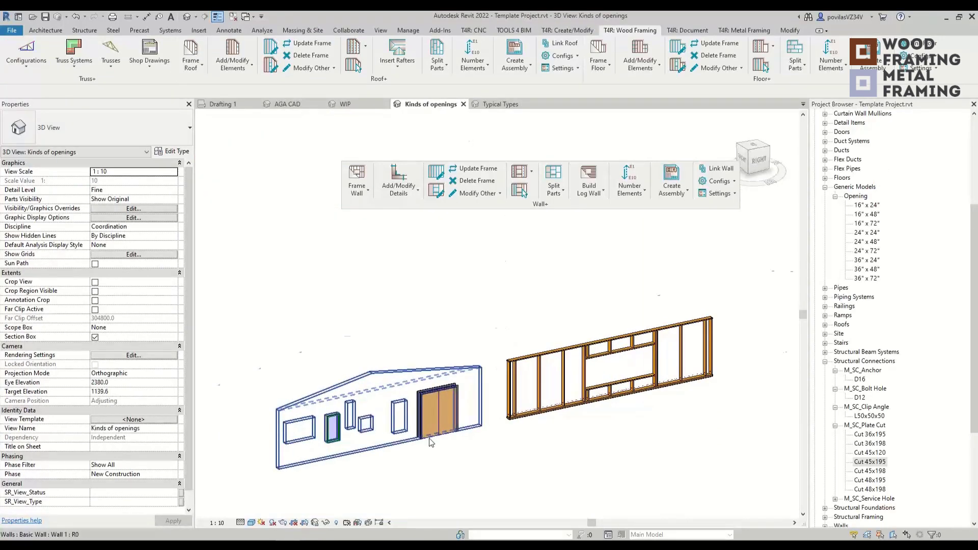
middle_click_drag(374, 411, 520, 350)
scroll(334, 382, "up", 3)
left_click(333, 382)
scroll(389, 359, "down", 3)
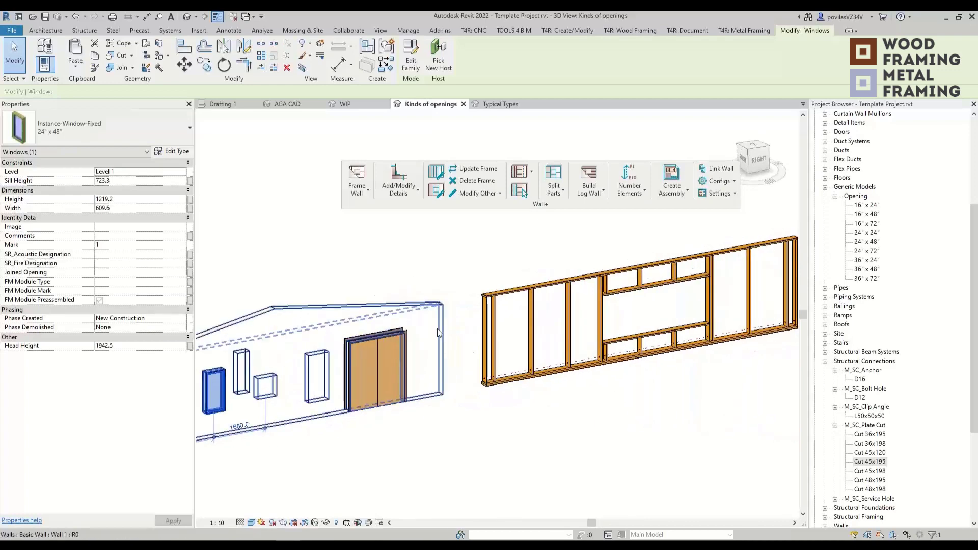
scroll(424, 352, "down", 2)
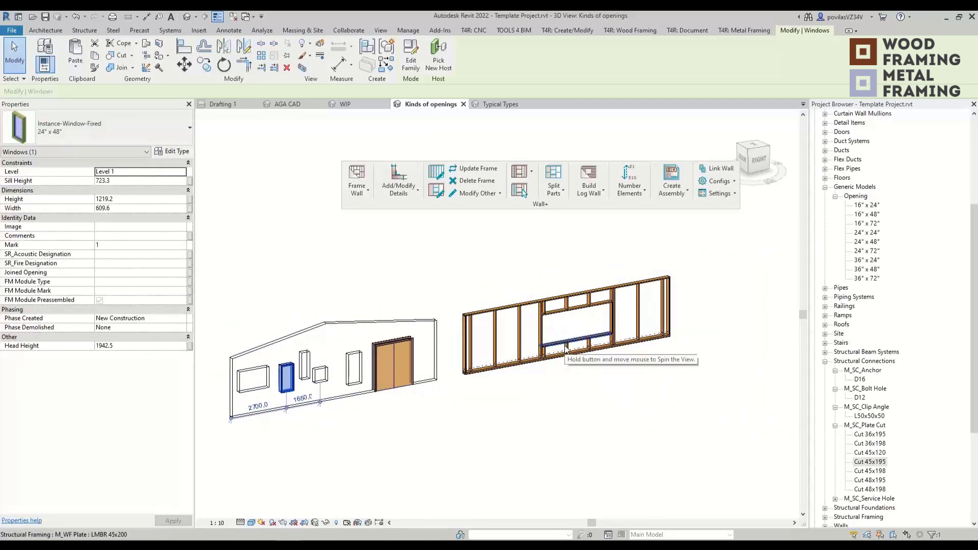
middle_click_drag(509, 415, 581, 395)
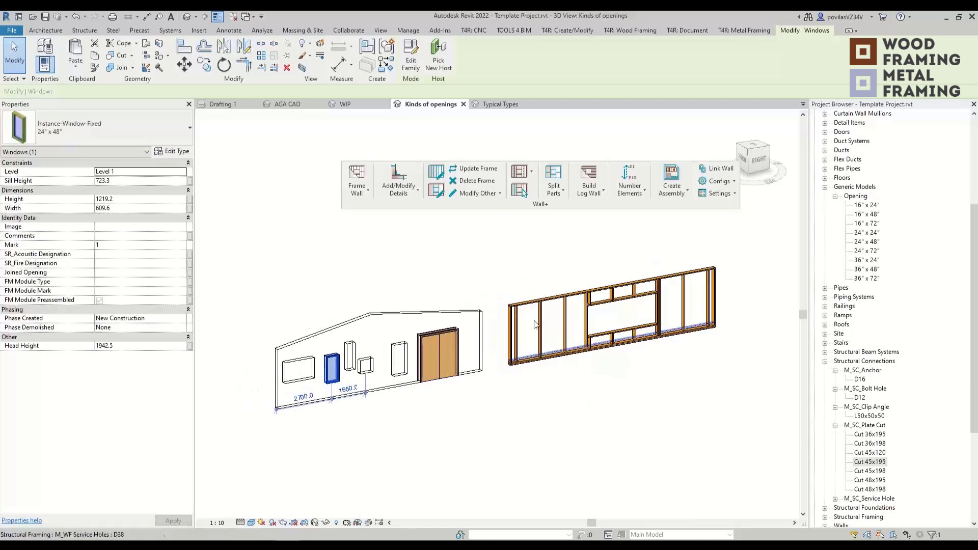
key("Escape")
left_click(499, 104)
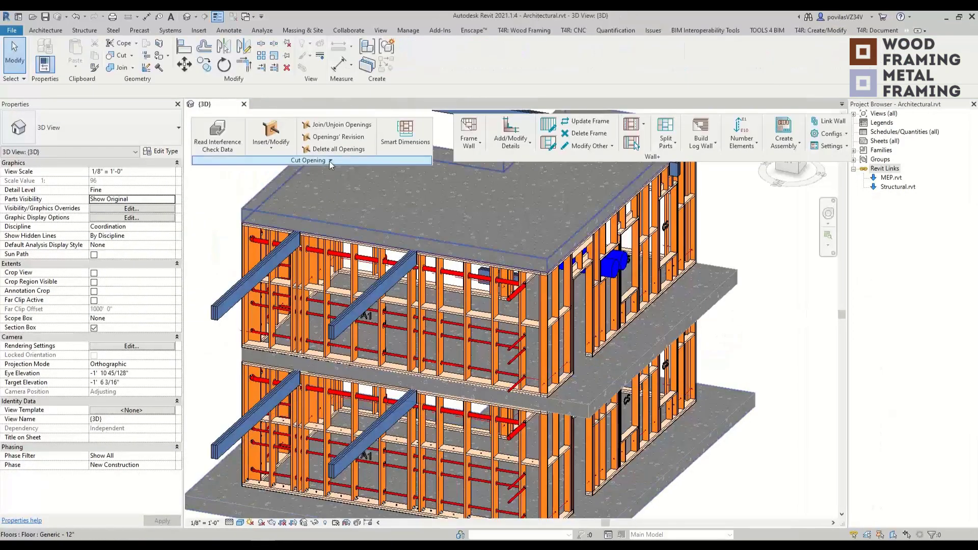
From the Architectural model, open Cut Opening's Getting Started web page and review its videos, technical documentation and additional families.
left_click(329, 161)
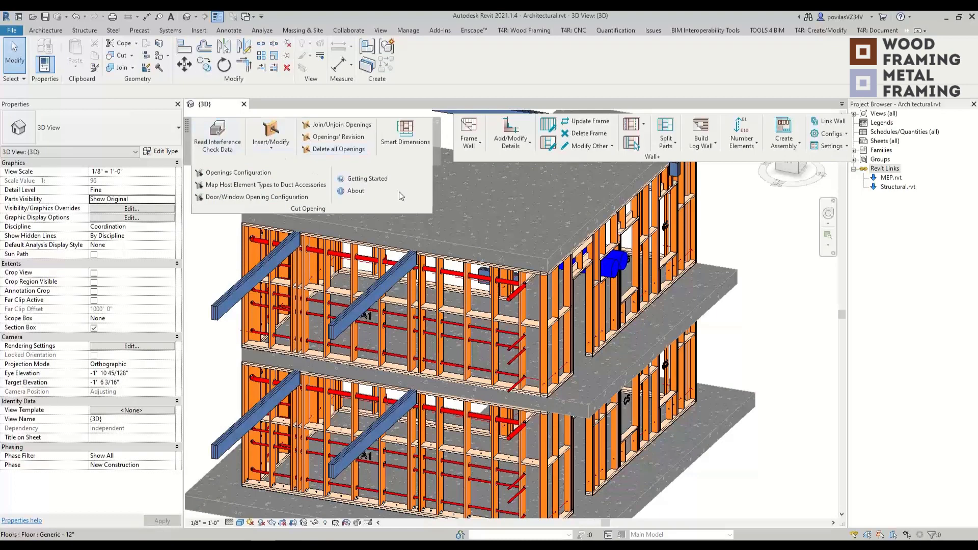
left_click(366, 179)
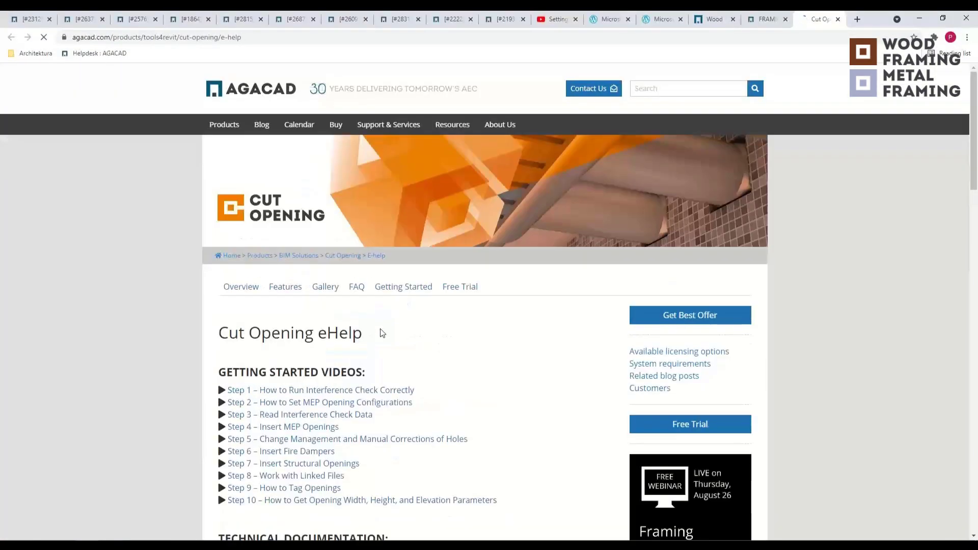
scroll(378, 332, "down", 5)
scroll(301, 361, "up", 5)
scroll(301, 361, "down", 4)
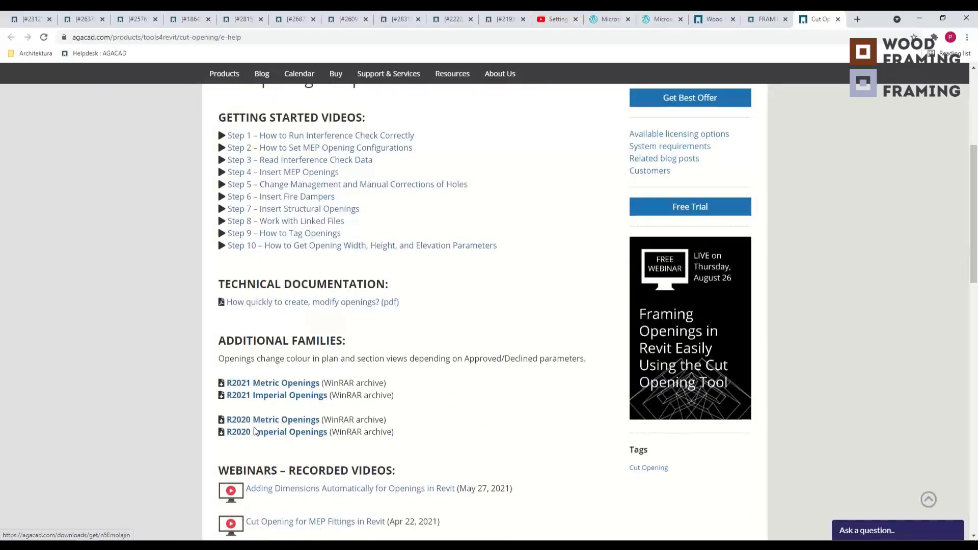
scroll(262, 364, "up", 3)
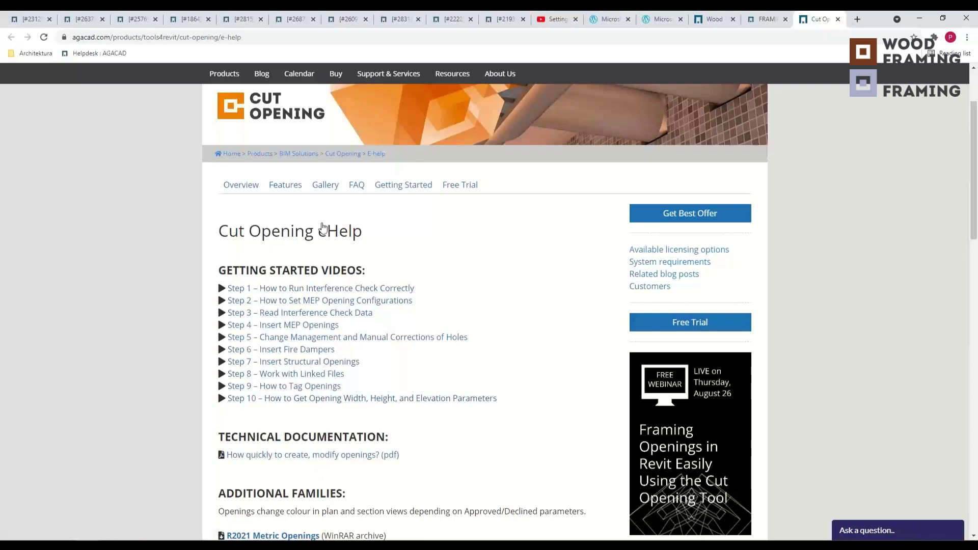
Open the Cut Opening Gallery page and look through its example images.
left_click(324, 183)
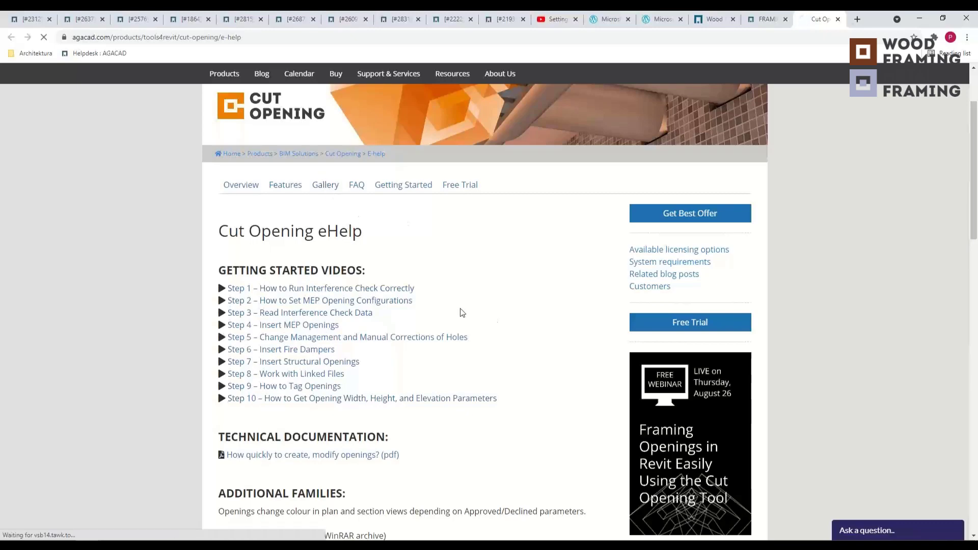
scroll(387, 275, "down", 4)
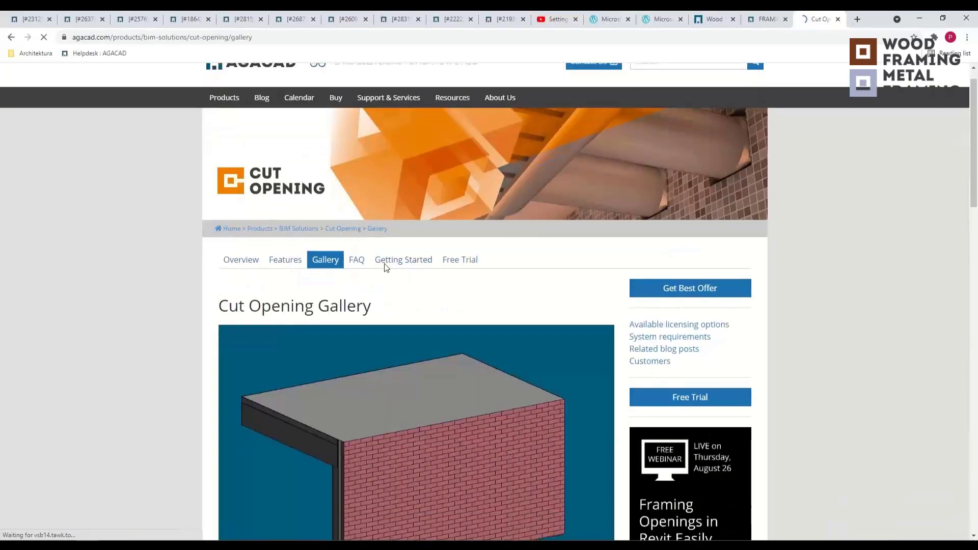
scroll(396, 294, "down", 10)
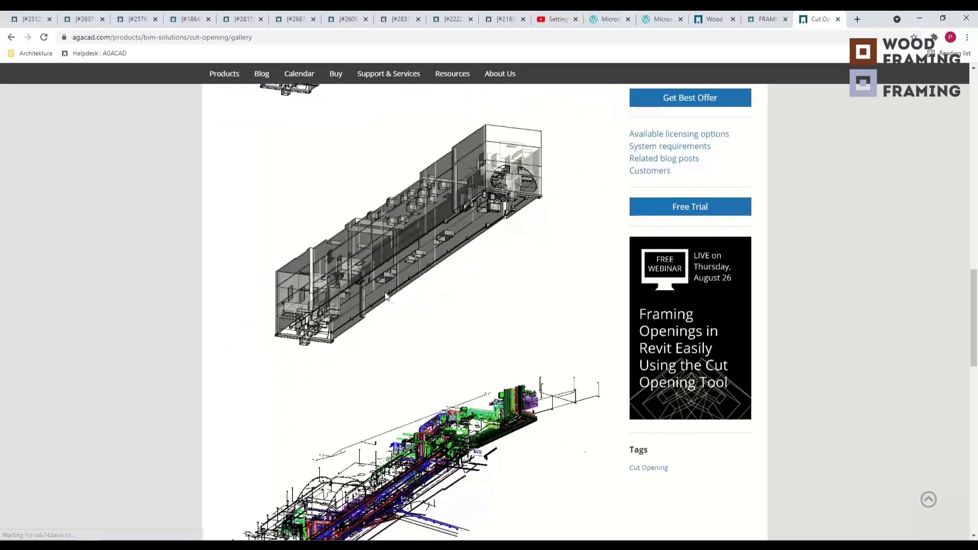
Look through the remaining Cut Opening Gallery images and client story, and return to the Architectural model in Revit.
scroll(393, 314, "down", 5)
scroll(377, 275, "down", 5)
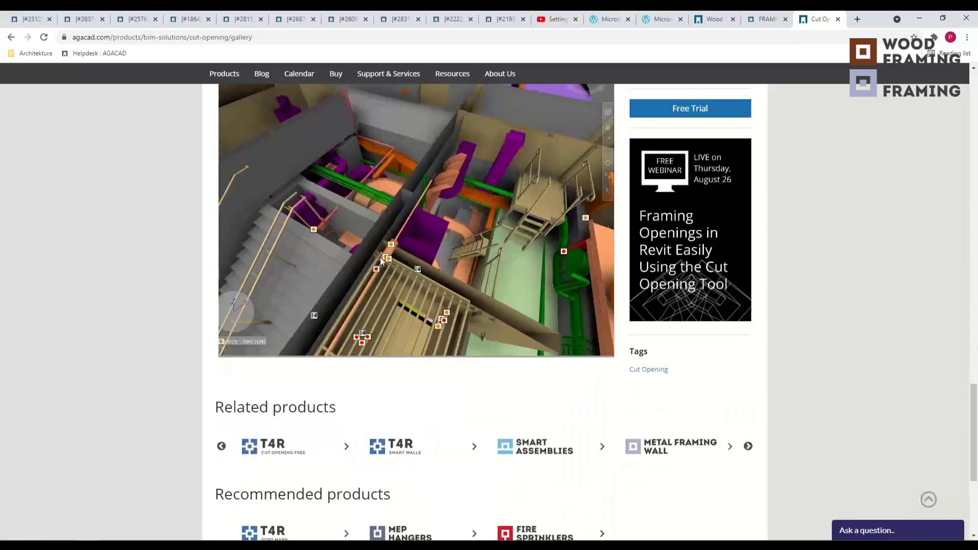
scroll(385, 252, "up", 2)
scroll(401, 276, "down", 5)
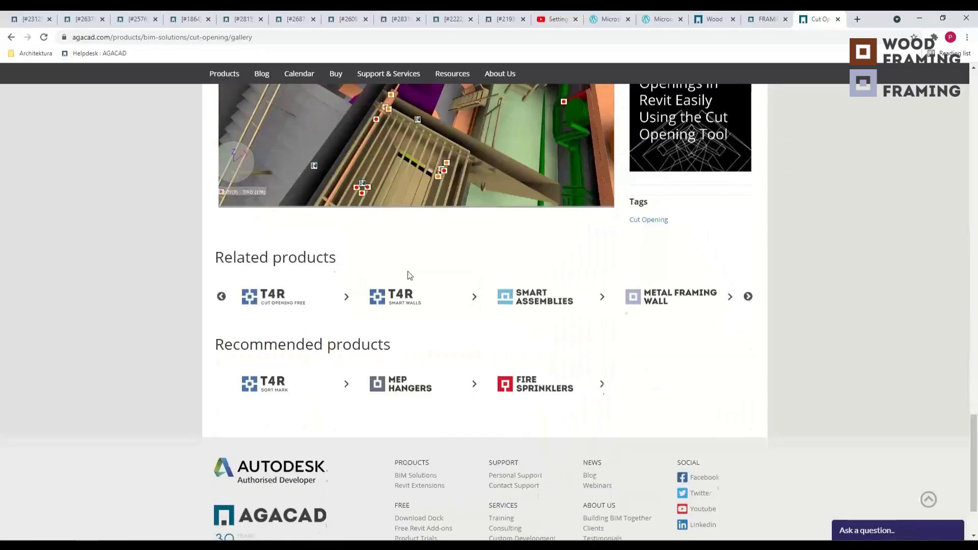
scroll(410, 276, "up", 18)
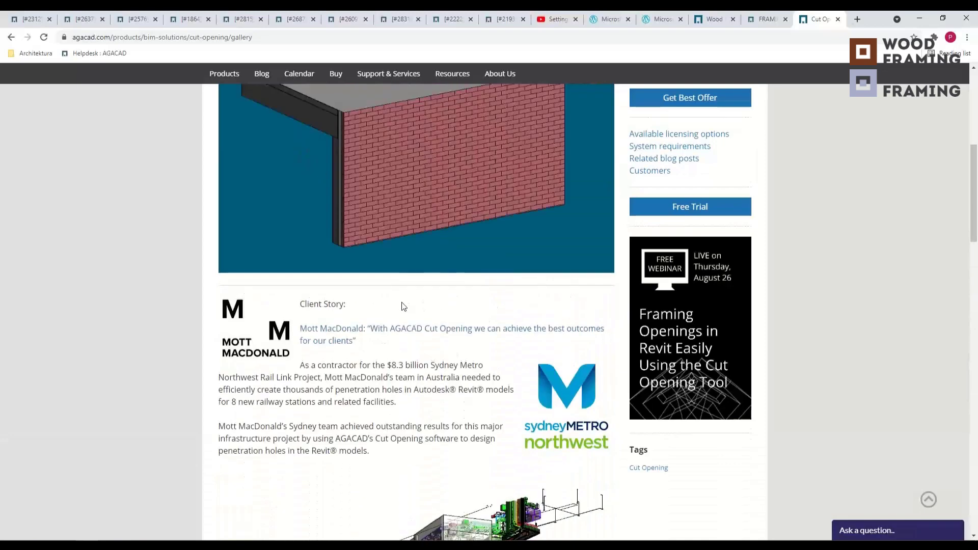
scroll(404, 306, "up", 4)
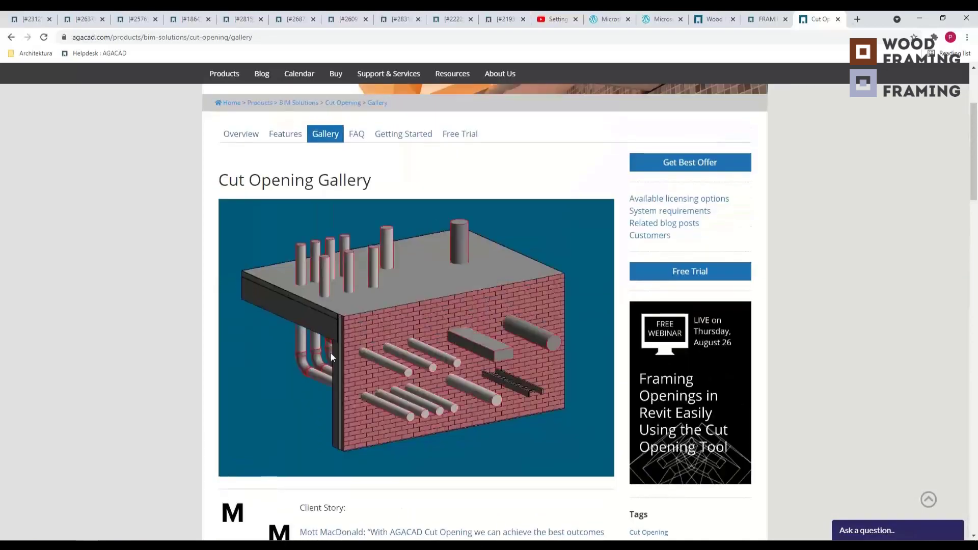
left_click(921, 21)
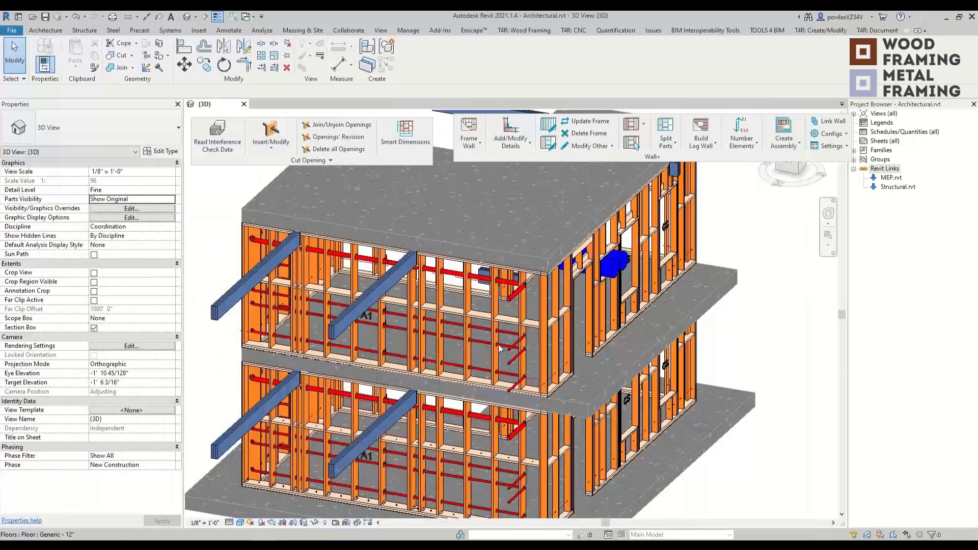
Open Cut Opening's Openings Configuration and review its main settings, shared parameters file and available configurations.
left_click(301, 161)
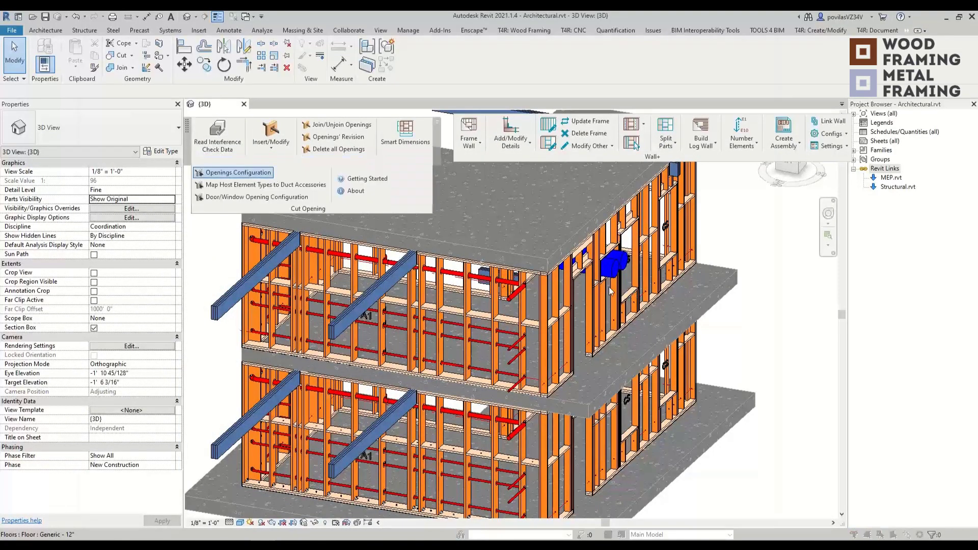
left_click(233, 172)
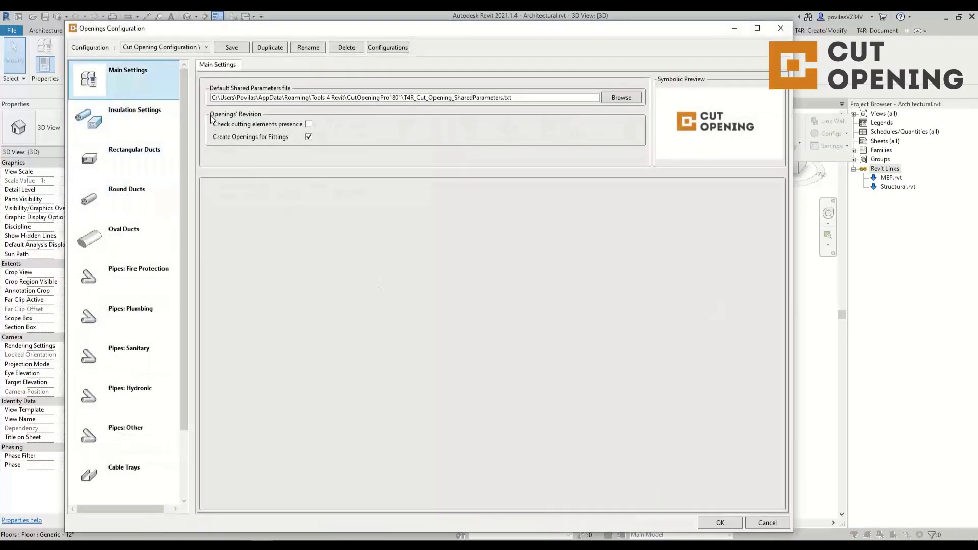
left_click_drag(546, 98, 169, 137)
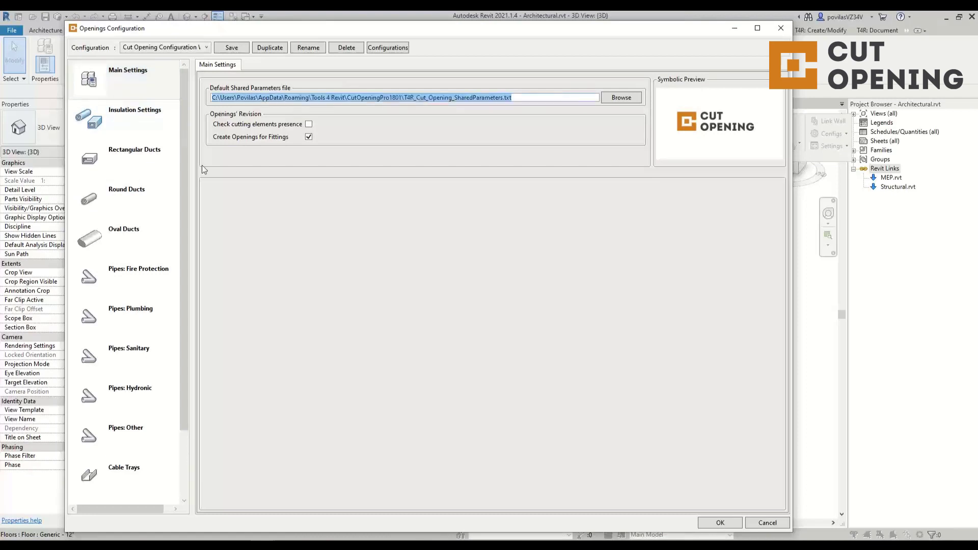
left_click(205, 47)
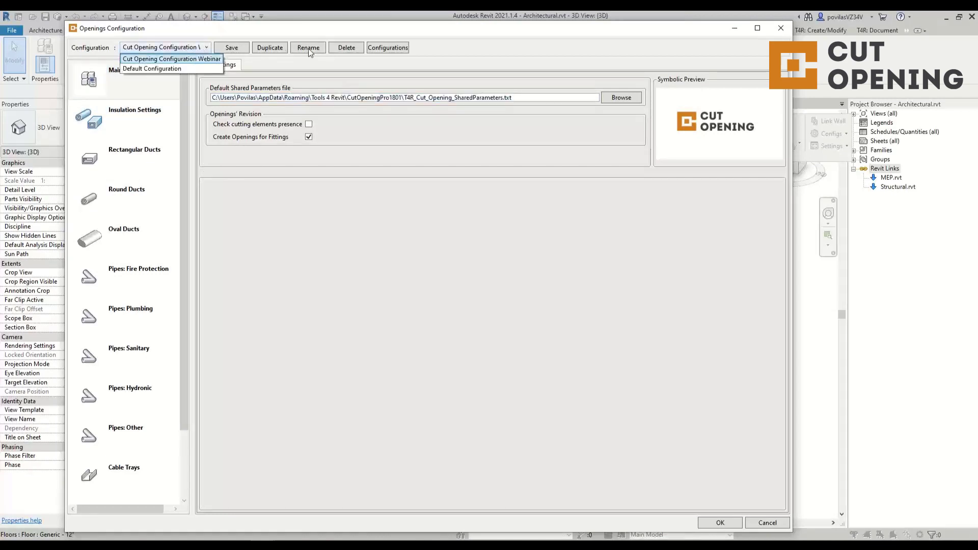
left_click(406, 51)
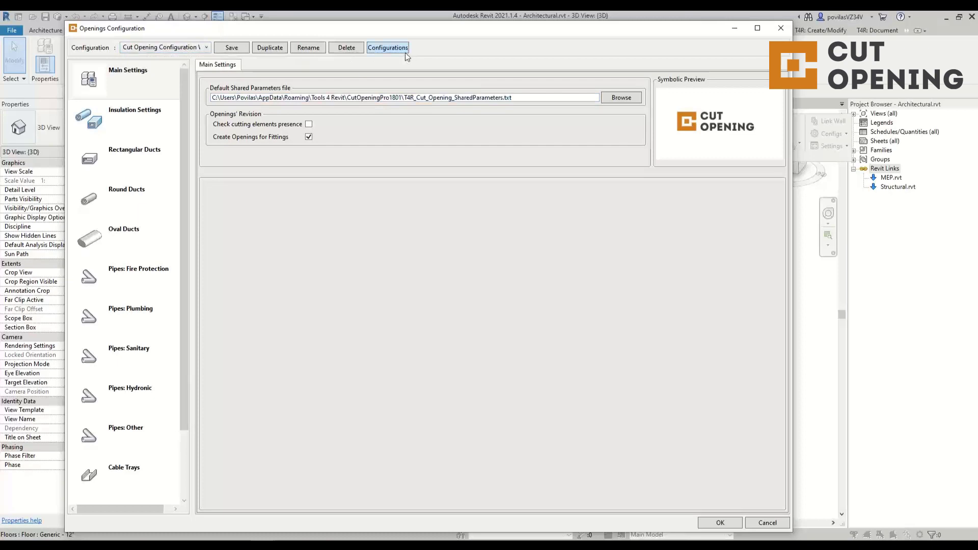
left_click(406, 52)
left_click(631, 163)
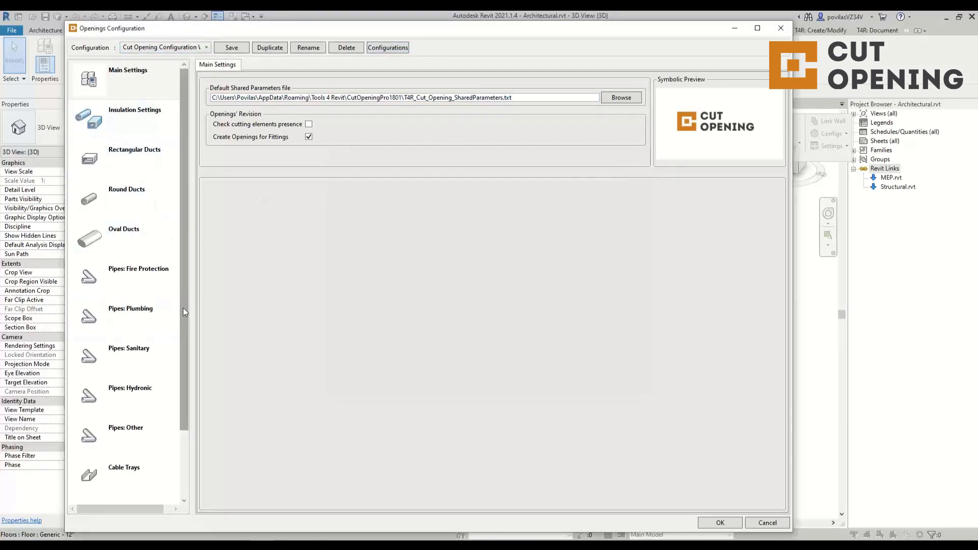
Add a 0' 0 13/32" duct insulation thickness and browse the duct, cable tray and beam opening settings.
left_click_drag(183, 312, 186, 239)
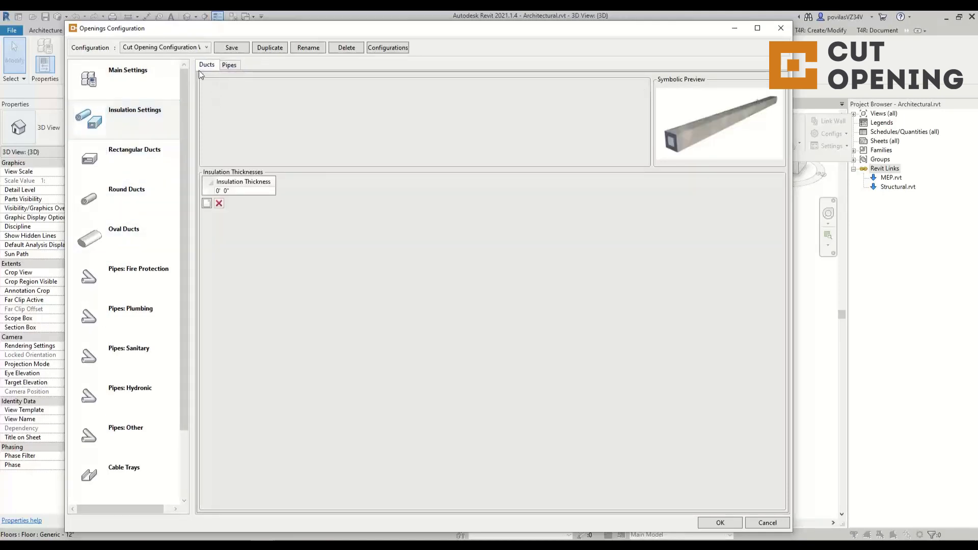
left_click(207, 203)
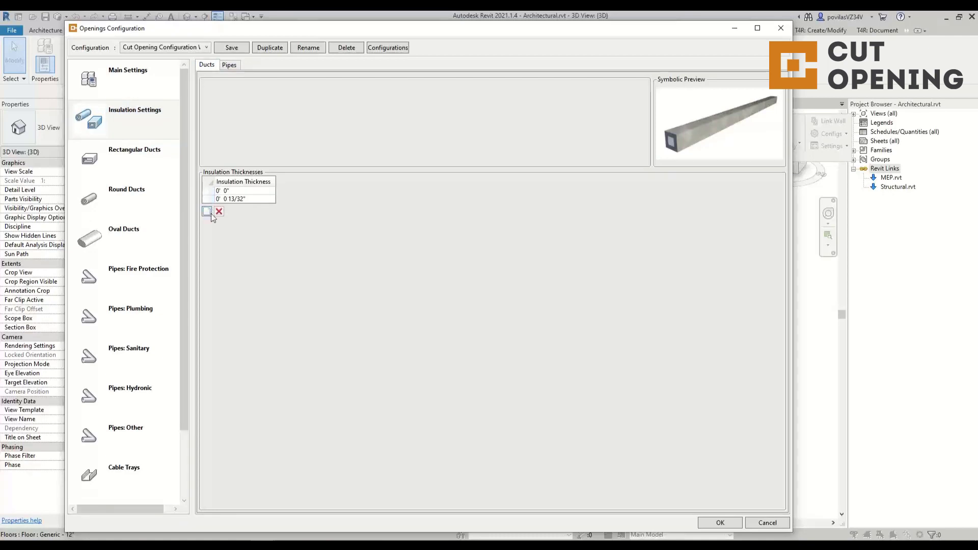
left_click(148, 161)
left_click(146, 197)
left_click(141, 235)
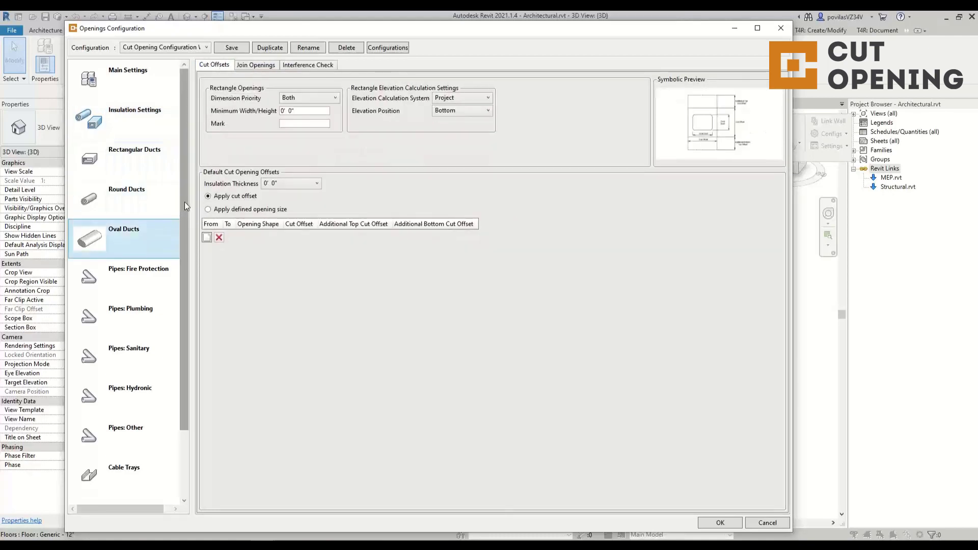
scroll(184, 250, "down", 2)
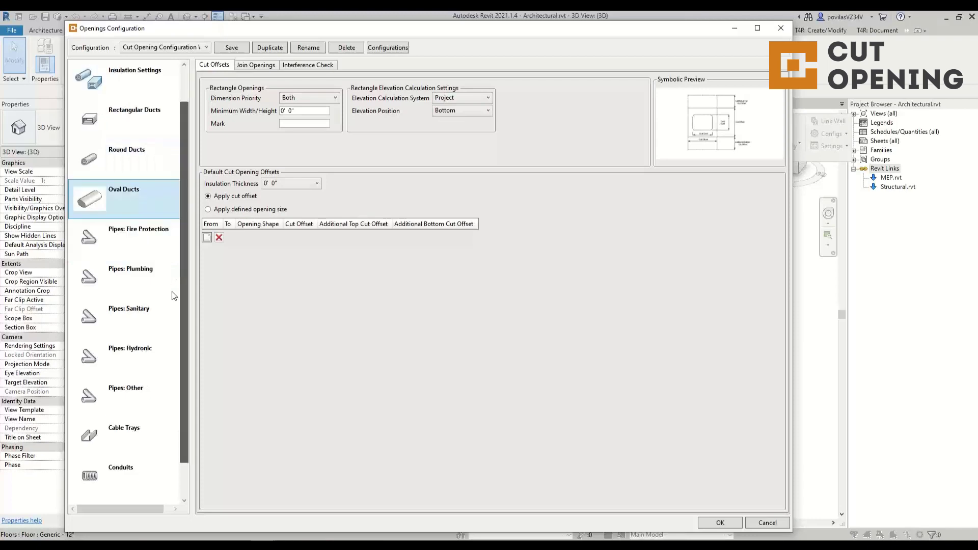
left_click(155, 438)
left_click(153, 405)
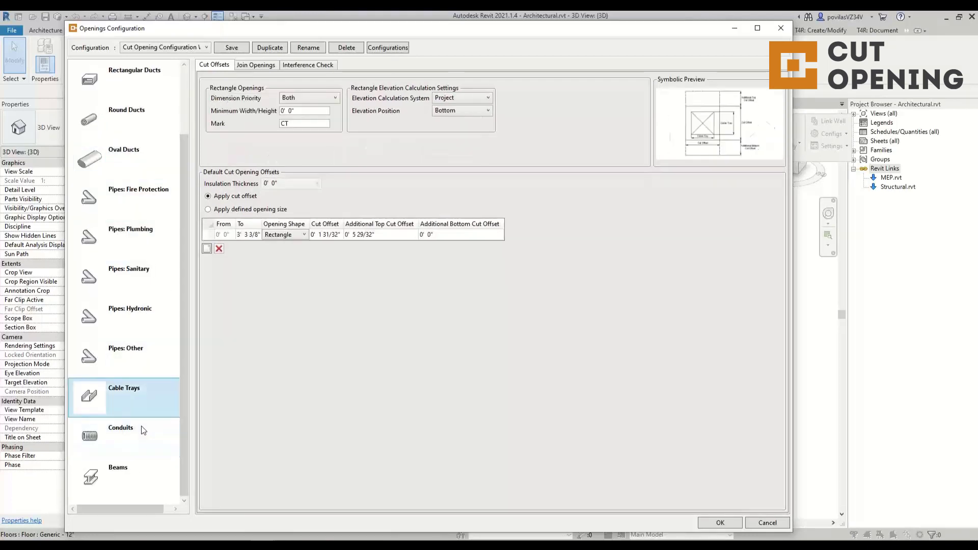
left_click(142, 467)
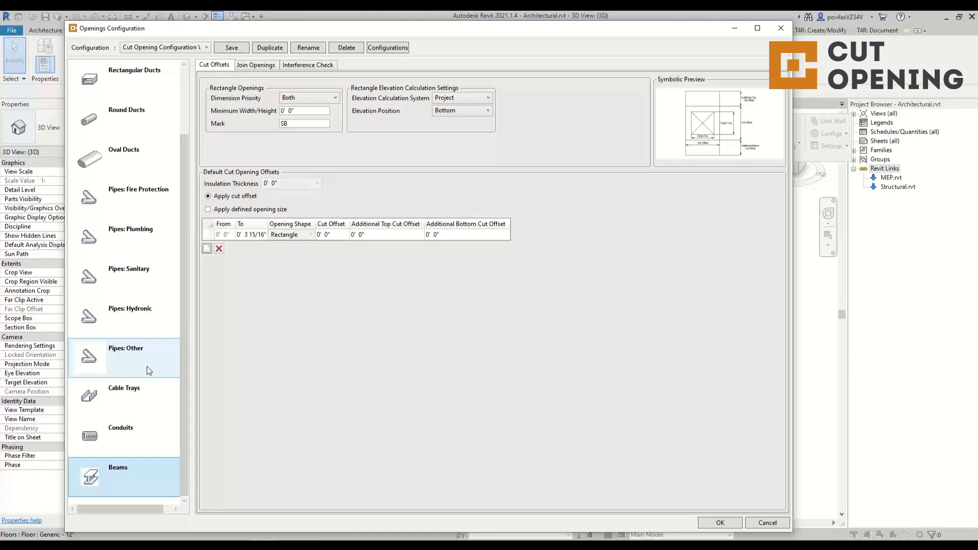
Examine the beam category's rectangular opening settings for mark, minimum width/height and dimension priority.
left_click_drag(186, 352, 170, 236)
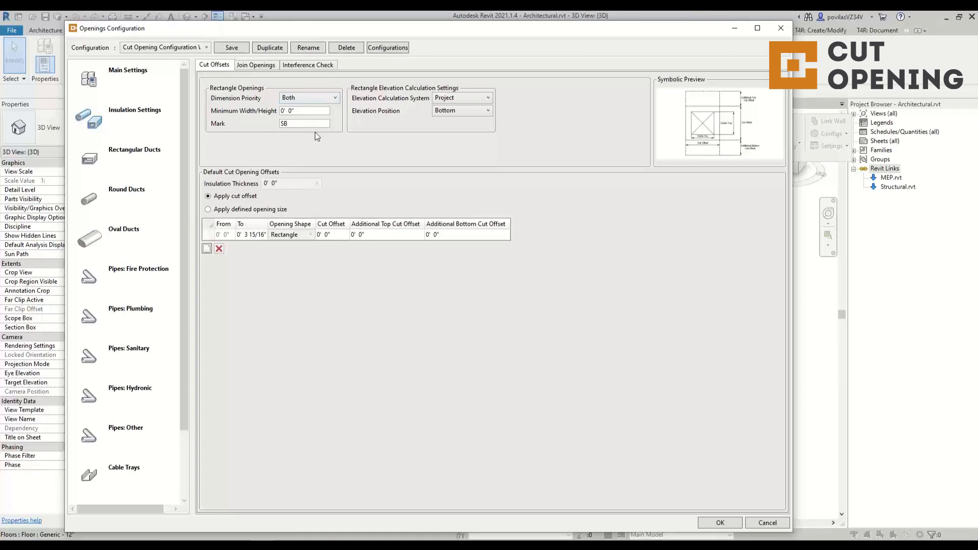
left_click(302, 127)
key("shift+Tab")
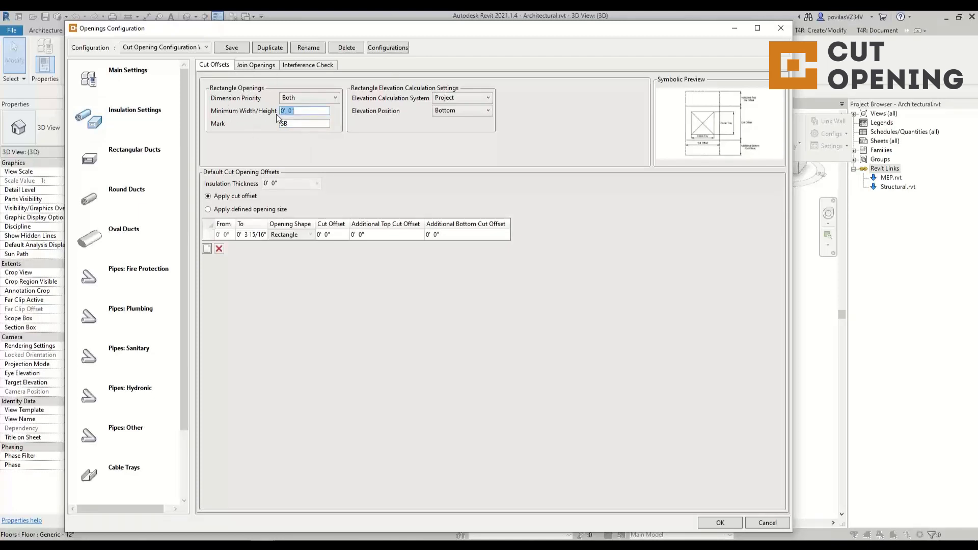
left_click(317, 99)
left_click(317, 99)
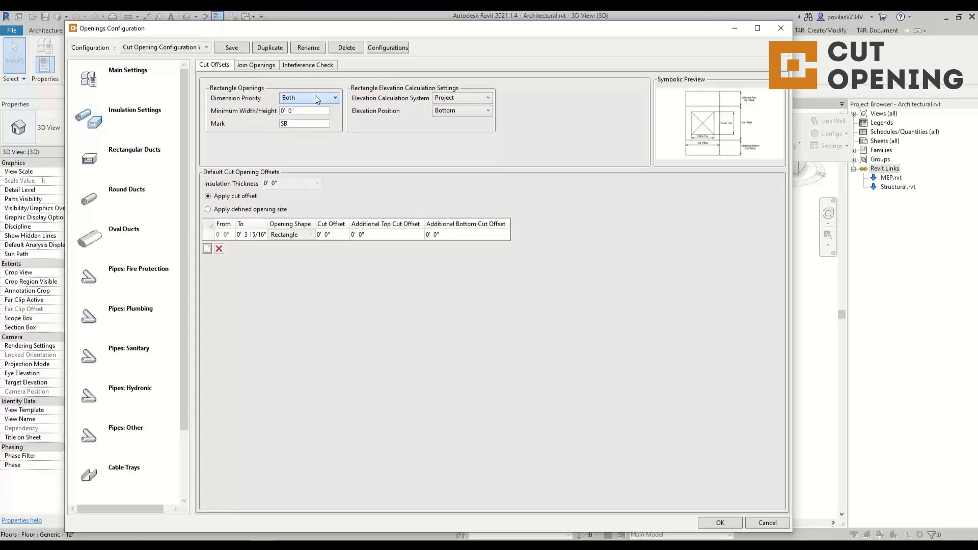
Add a second size range up to 0' 7 7/8" to the beams' Join Openings settings and inspect the intersection offsets.
left_click(270, 67)
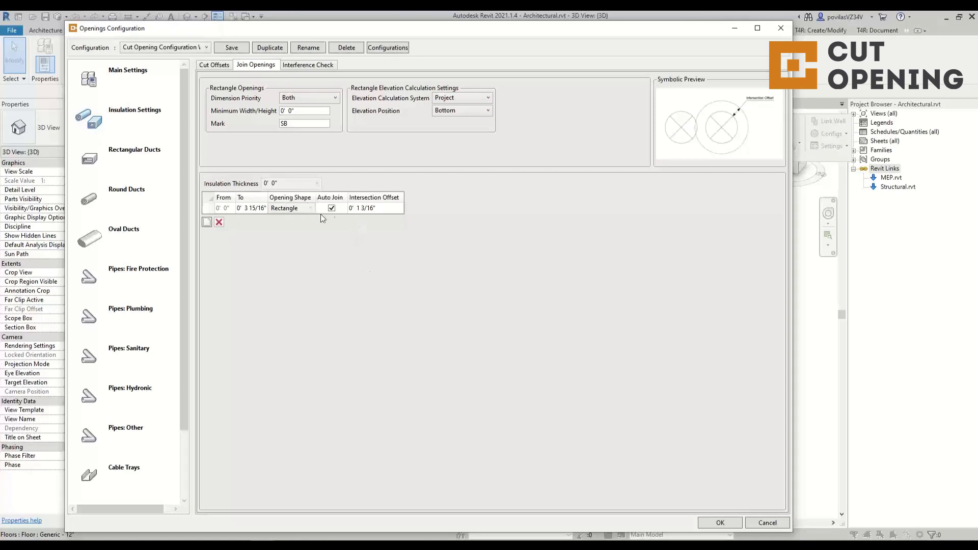
left_click(206, 223)
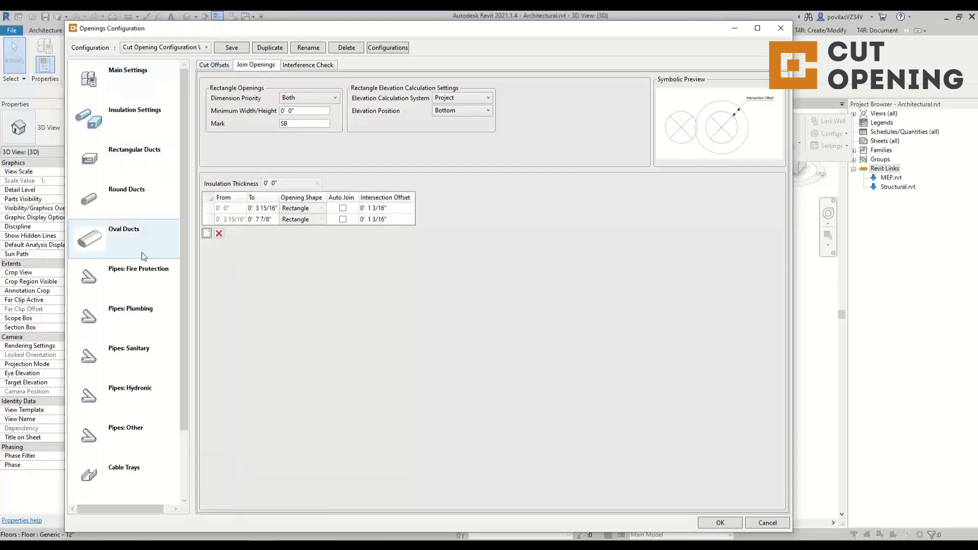
left_click_drag(178, 222, 185, 324)
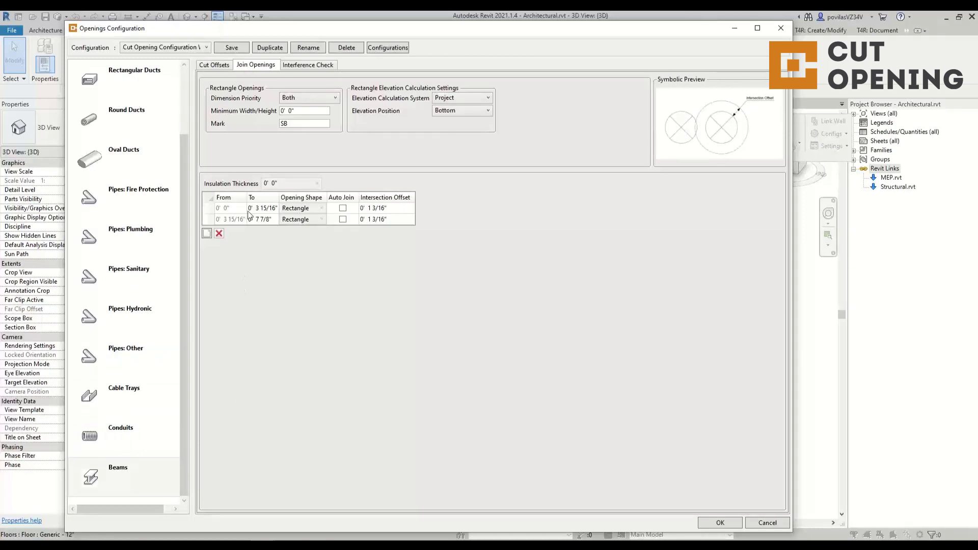
left_click(408, 208)
left_click(406, 219)
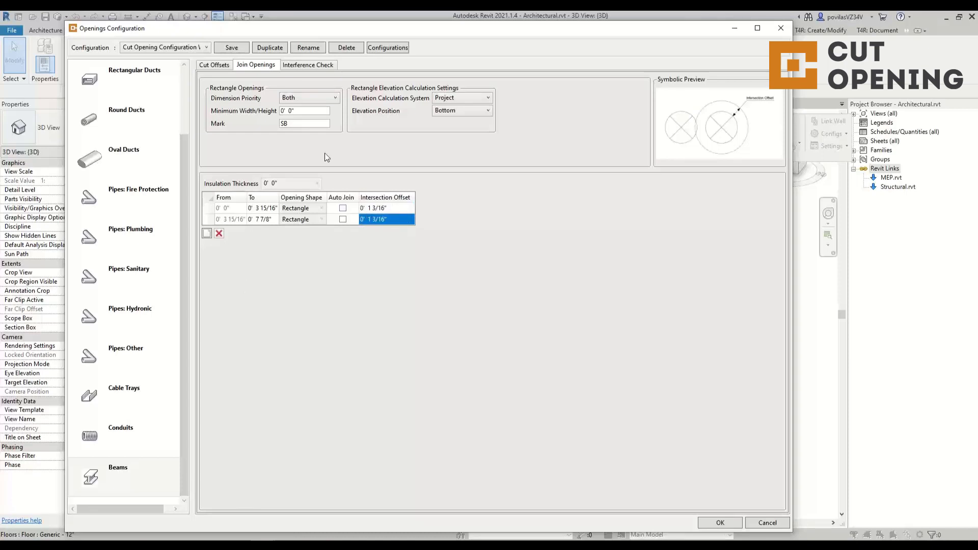
Review the beams' Interference Check settings and close the Openings Configuration without saving.
left_click(308, 65)
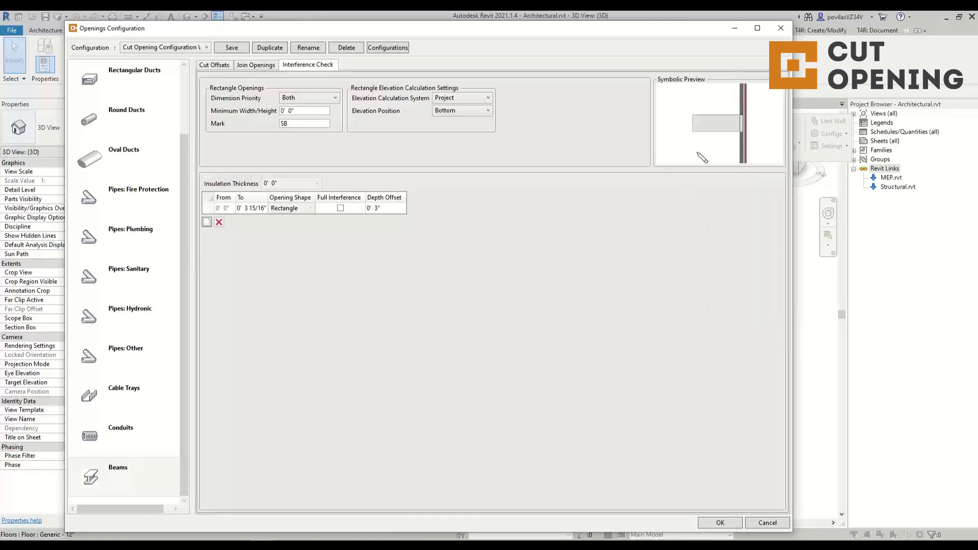
mouse_move(694, 157)
left_click(781, 28)
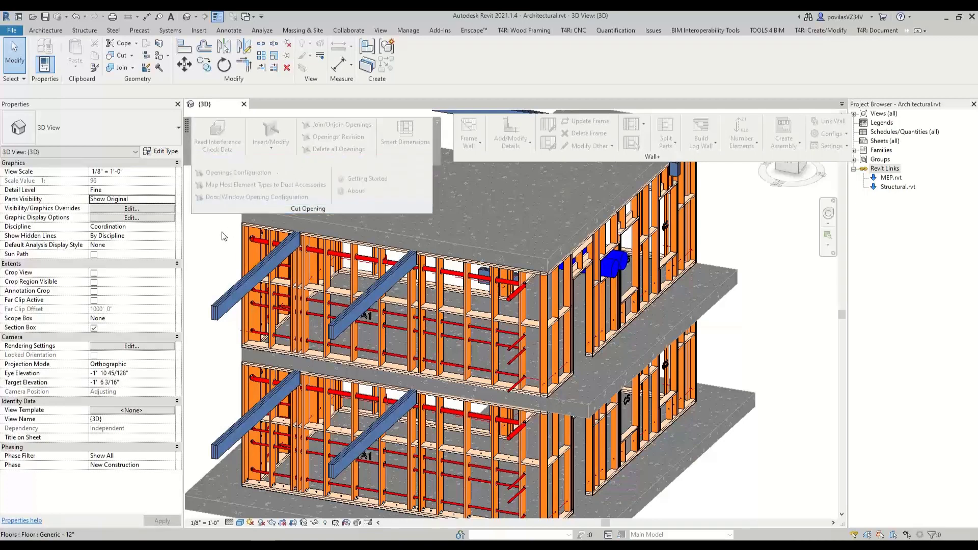
left_click(322, 161)
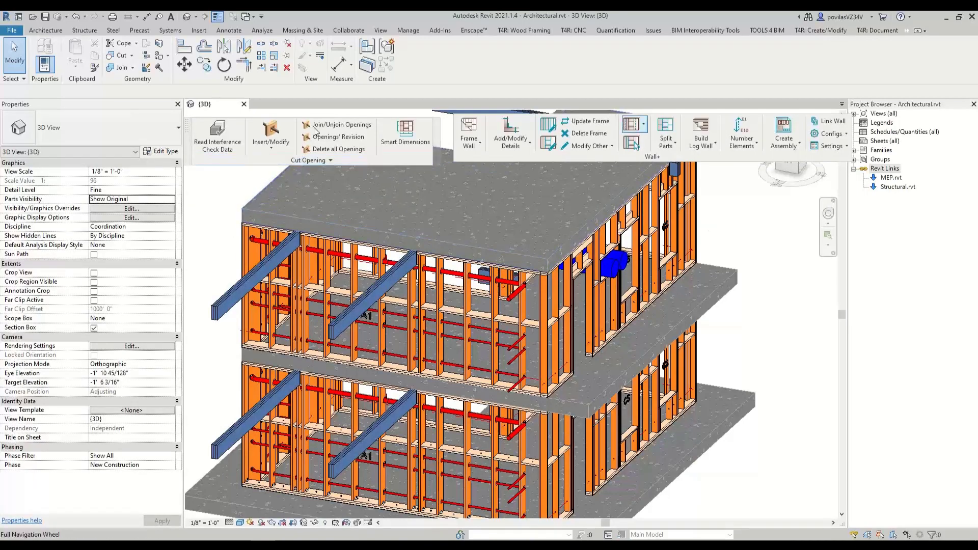
scroll(737, 306, "down", 3)
mouse_move(735, 311)
middle_mouse_down("shift")
mouse_move(743, 321)
mouse_move(728, 317)
middle_mouse_up("shift")
middle_click_drag(794, 201, 630, 241)
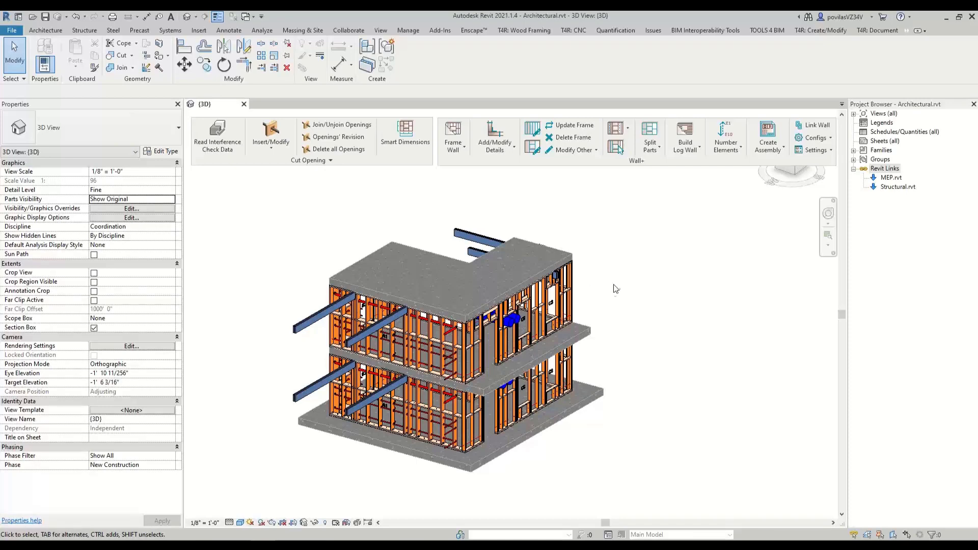
middle_click_drag(619, 288, 535, 329, "shift")
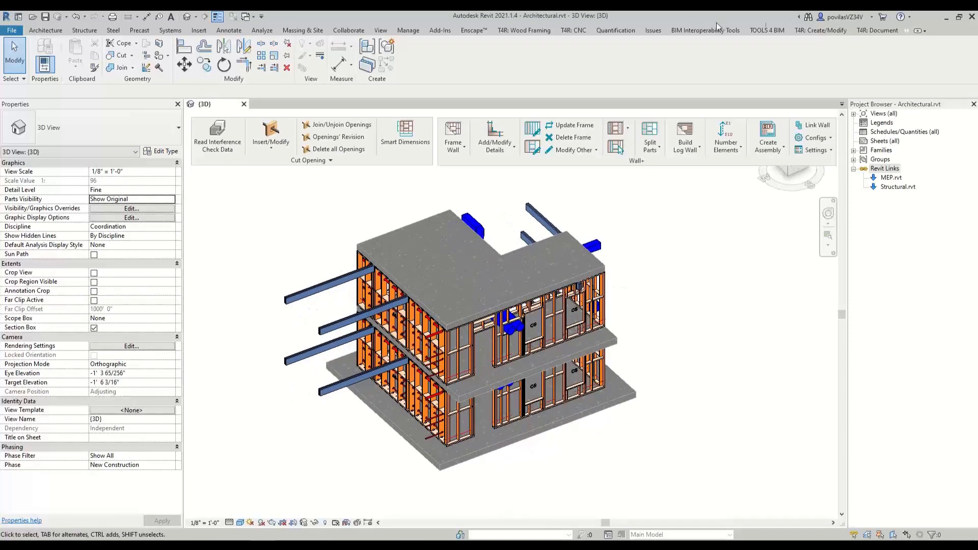
Open the TOOLS 4 BIM Dock, review the Wood Framing Roof tools and the My Tools list, and close the dock.
left_click(767, 30)
left_click(18, 51)
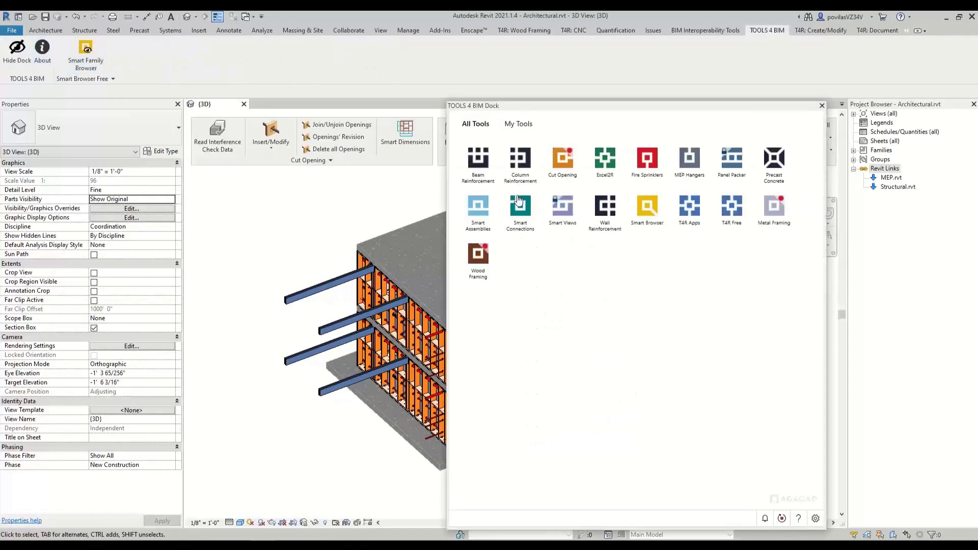
left_click_drag(477, 101, 345, 45)
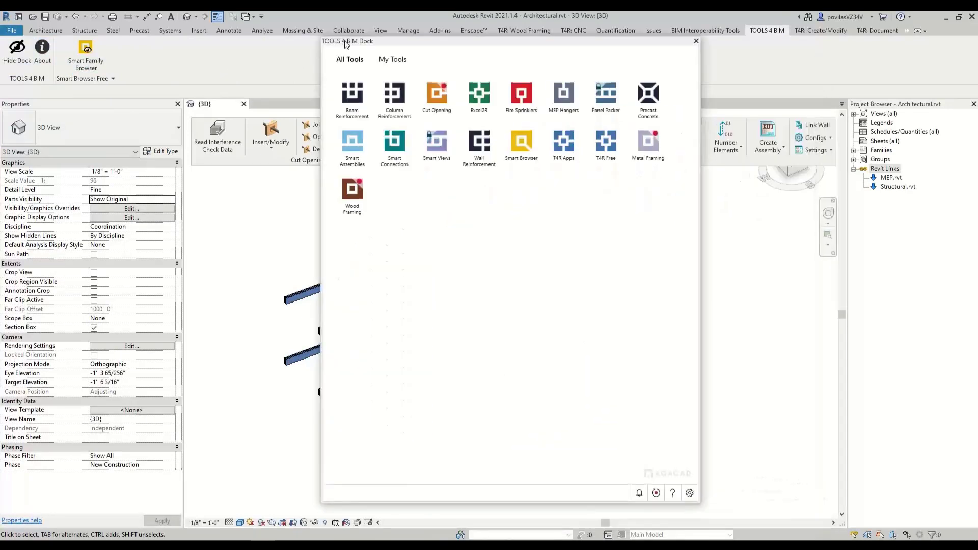
left_click(372, 205)
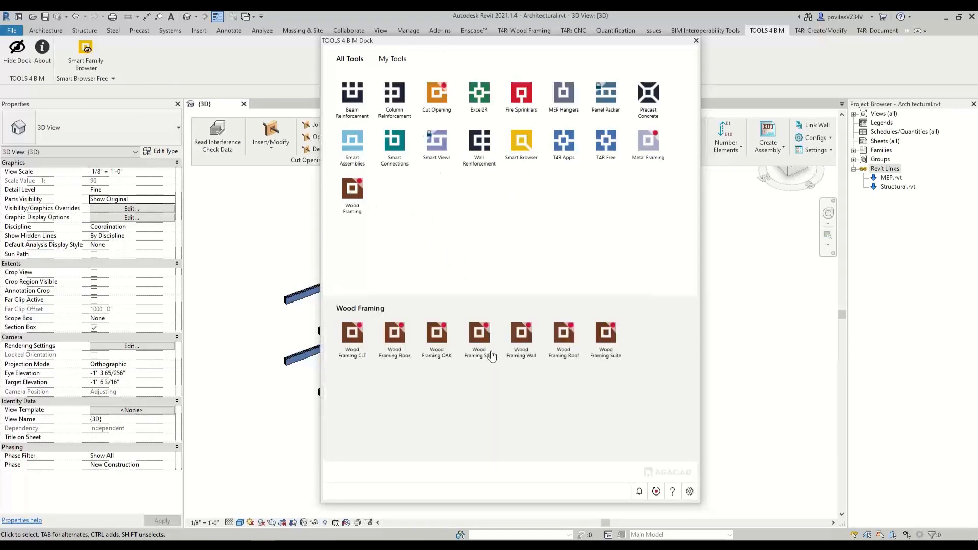
left_click(566, 334)
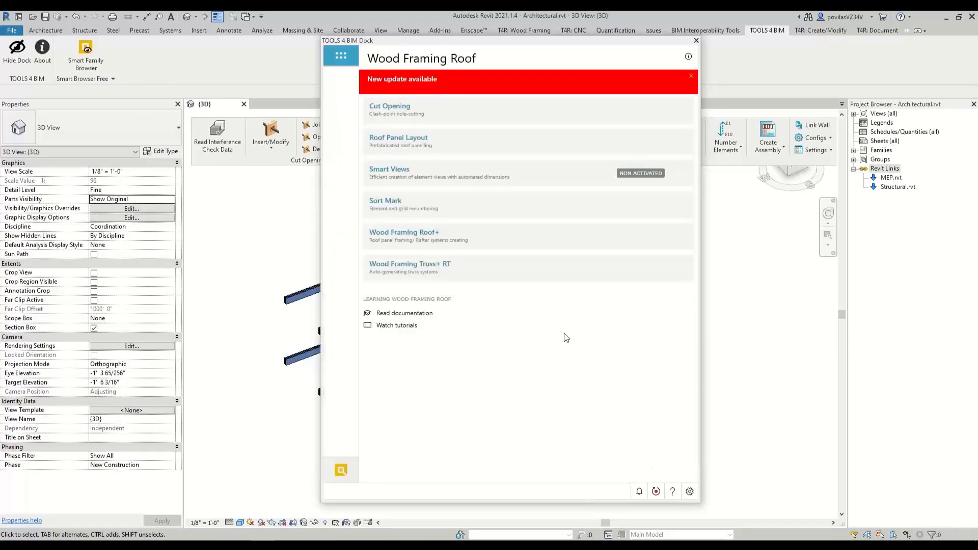
left_click(384, 108)
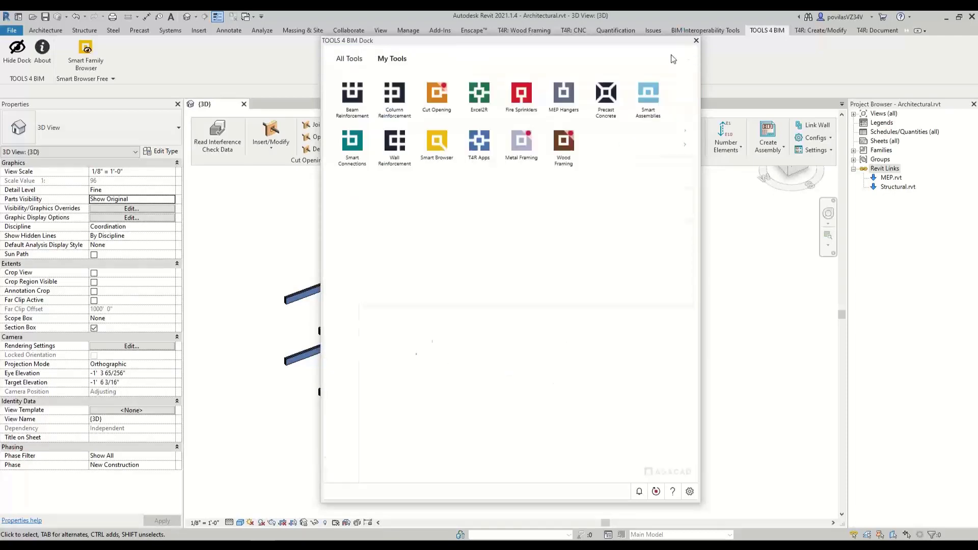
left_click(696, 41)
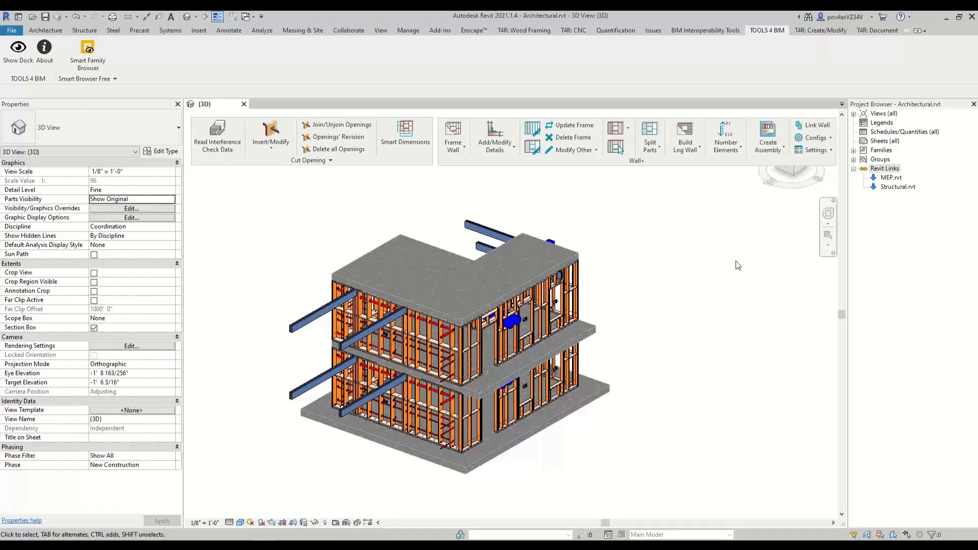
Switch to the running PowerPoint slide show and advance to the closing Thank You slide.
mouse_move(537, 545)
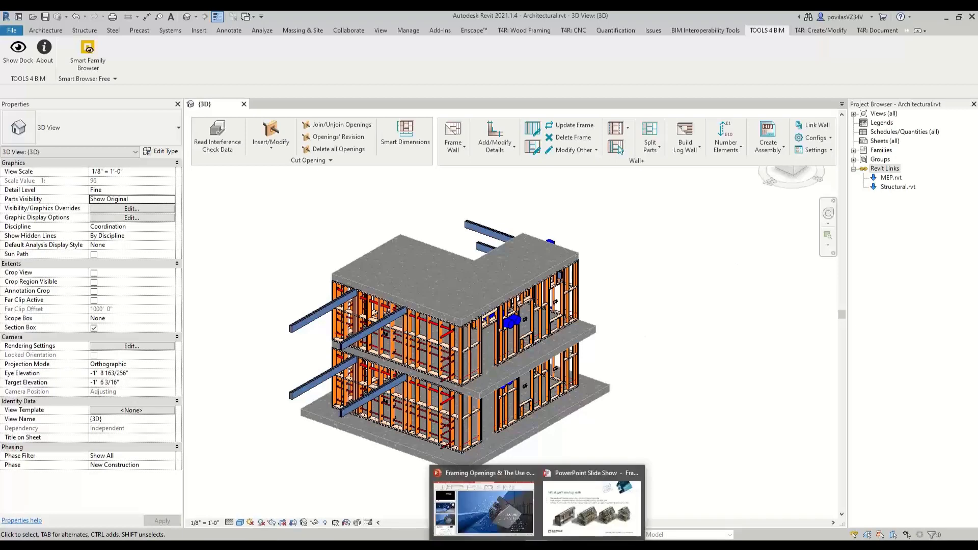
left_click(571, 512)
key("Right")
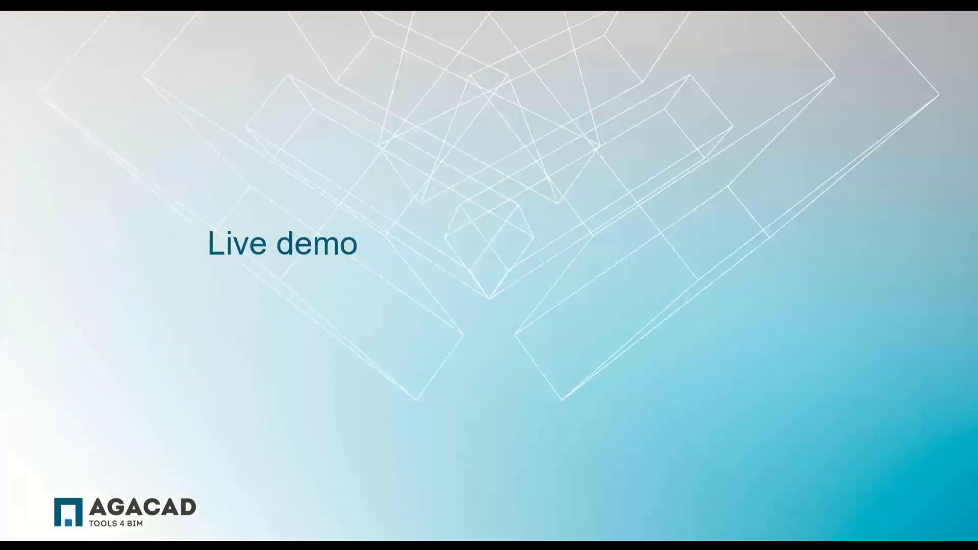
key("Right")
key("Right")
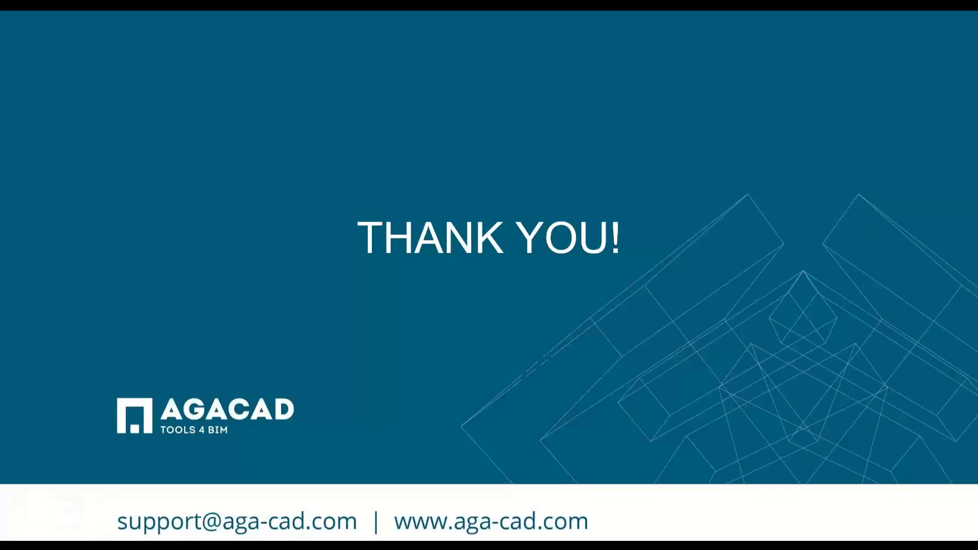